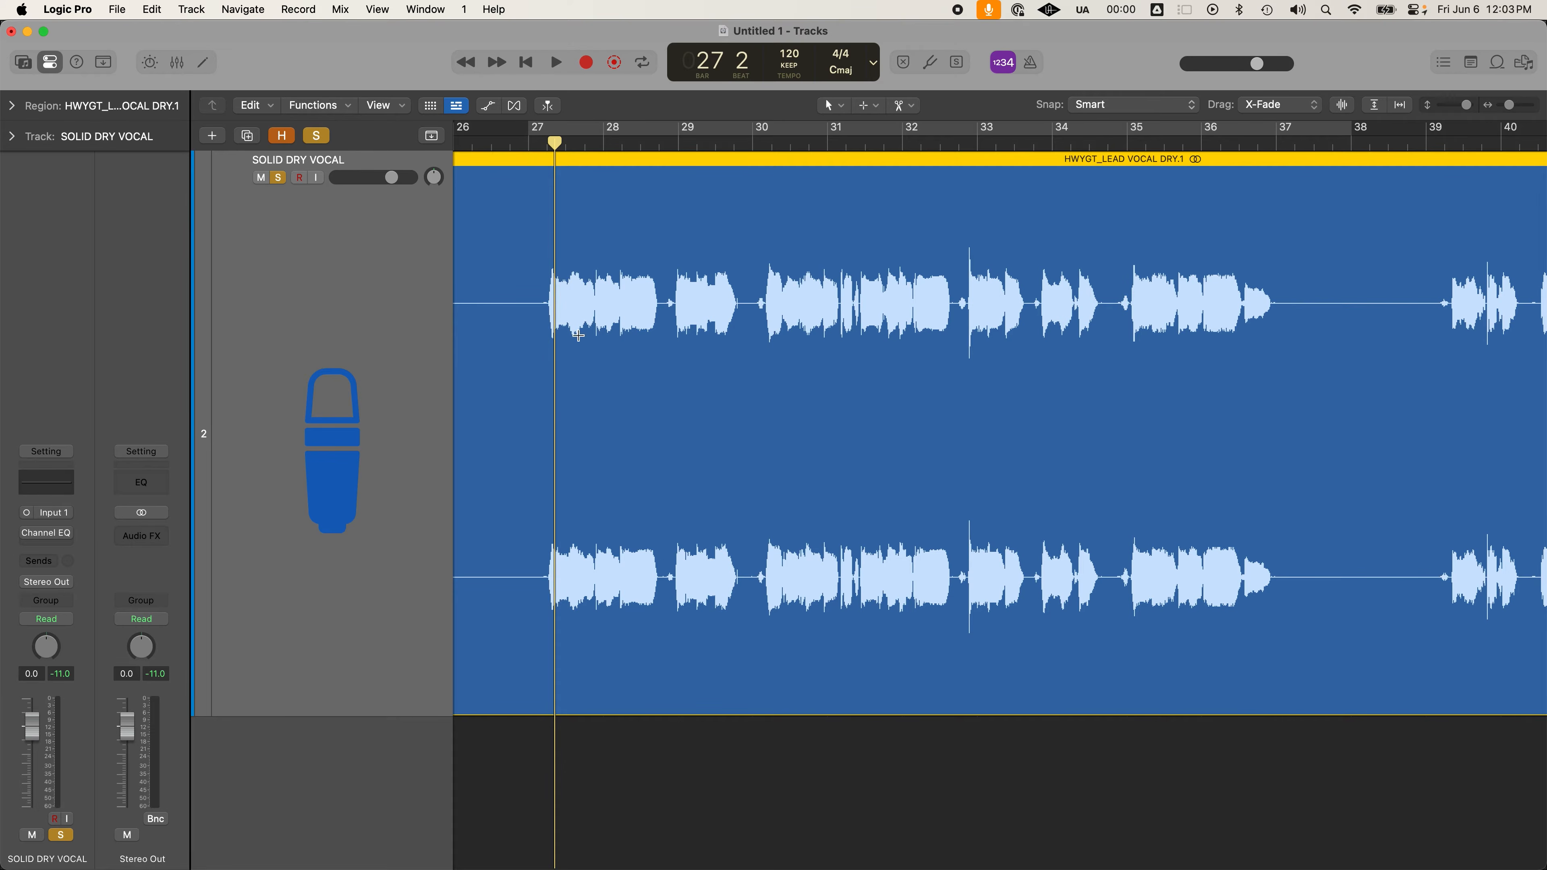
{"action": "left_click_drag", "start_coordinate": [545, 297], "coordinate": [1329, 297]}
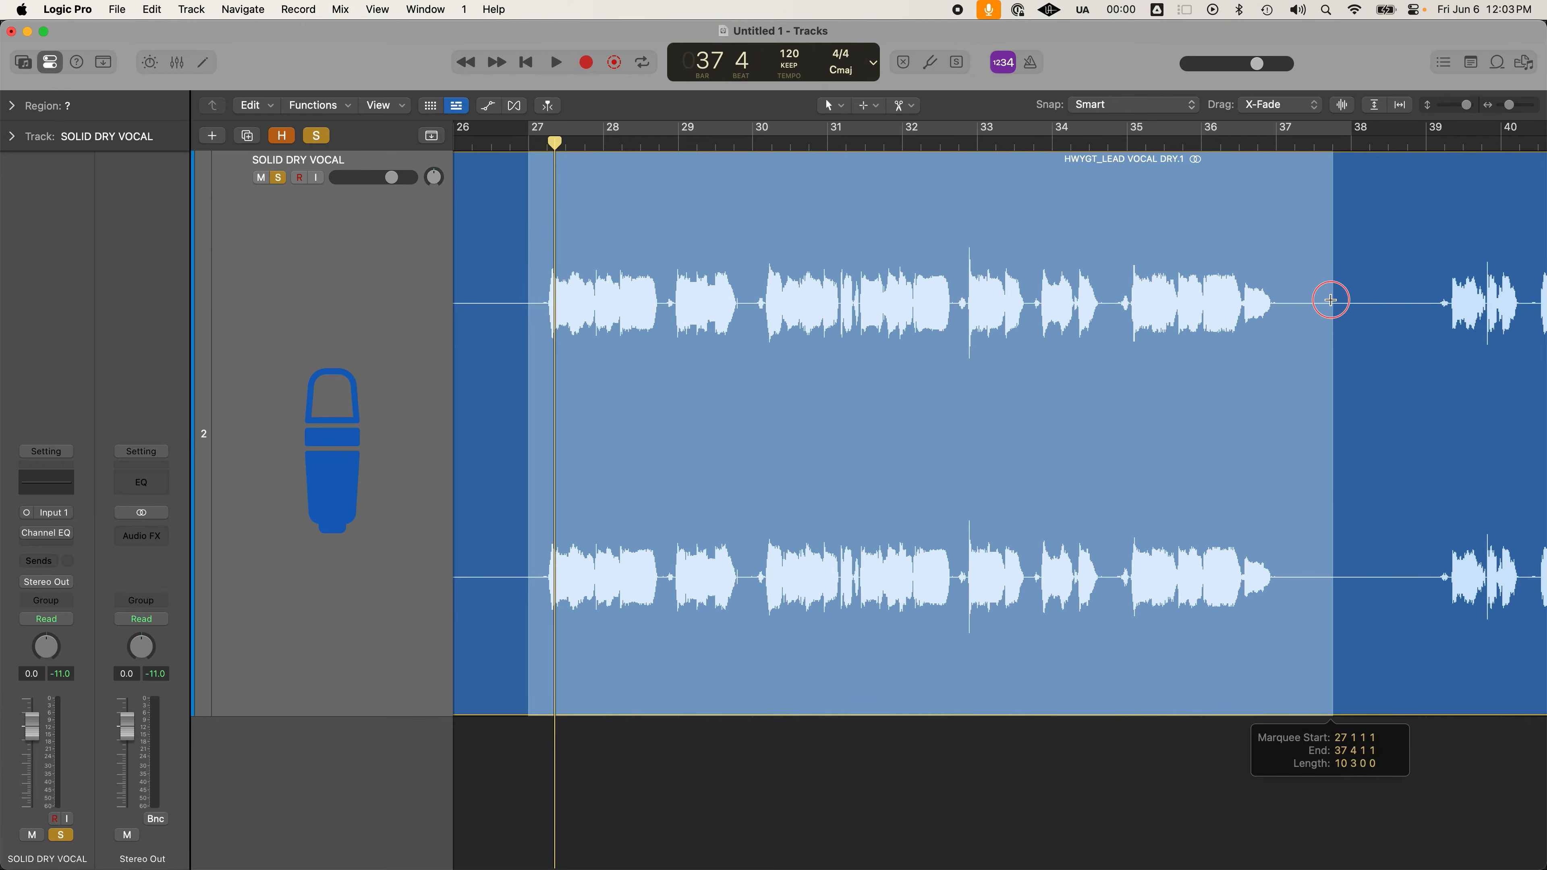
{"action": "left_click", "coordinate": [1260, 755]}
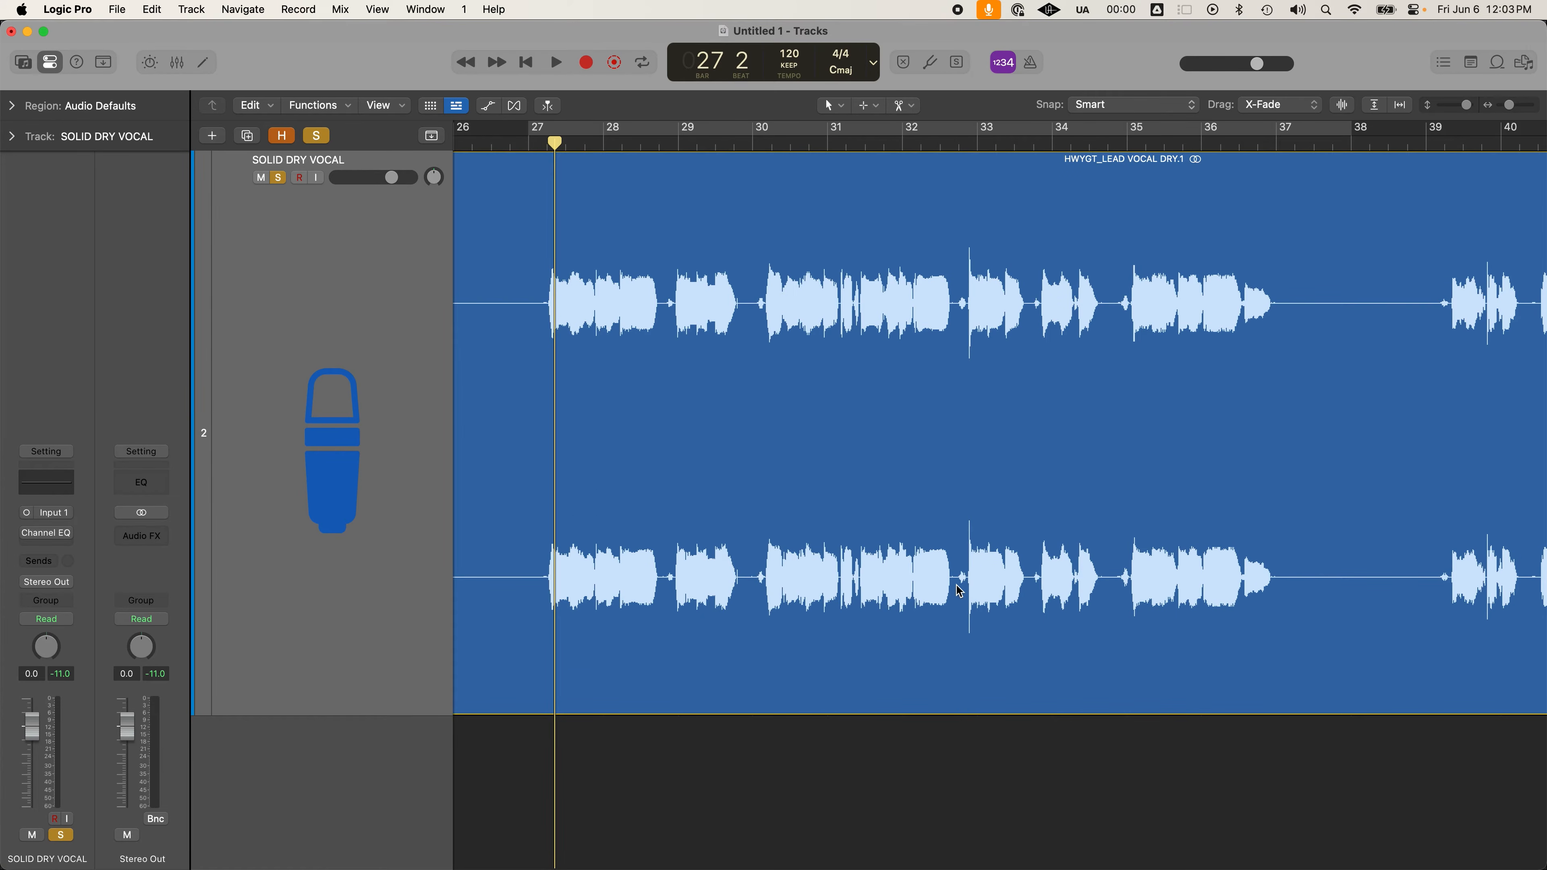
{"action": "left_click_drag", "start_coordinate": [538, 299], "coordinate": [1295, 345]}
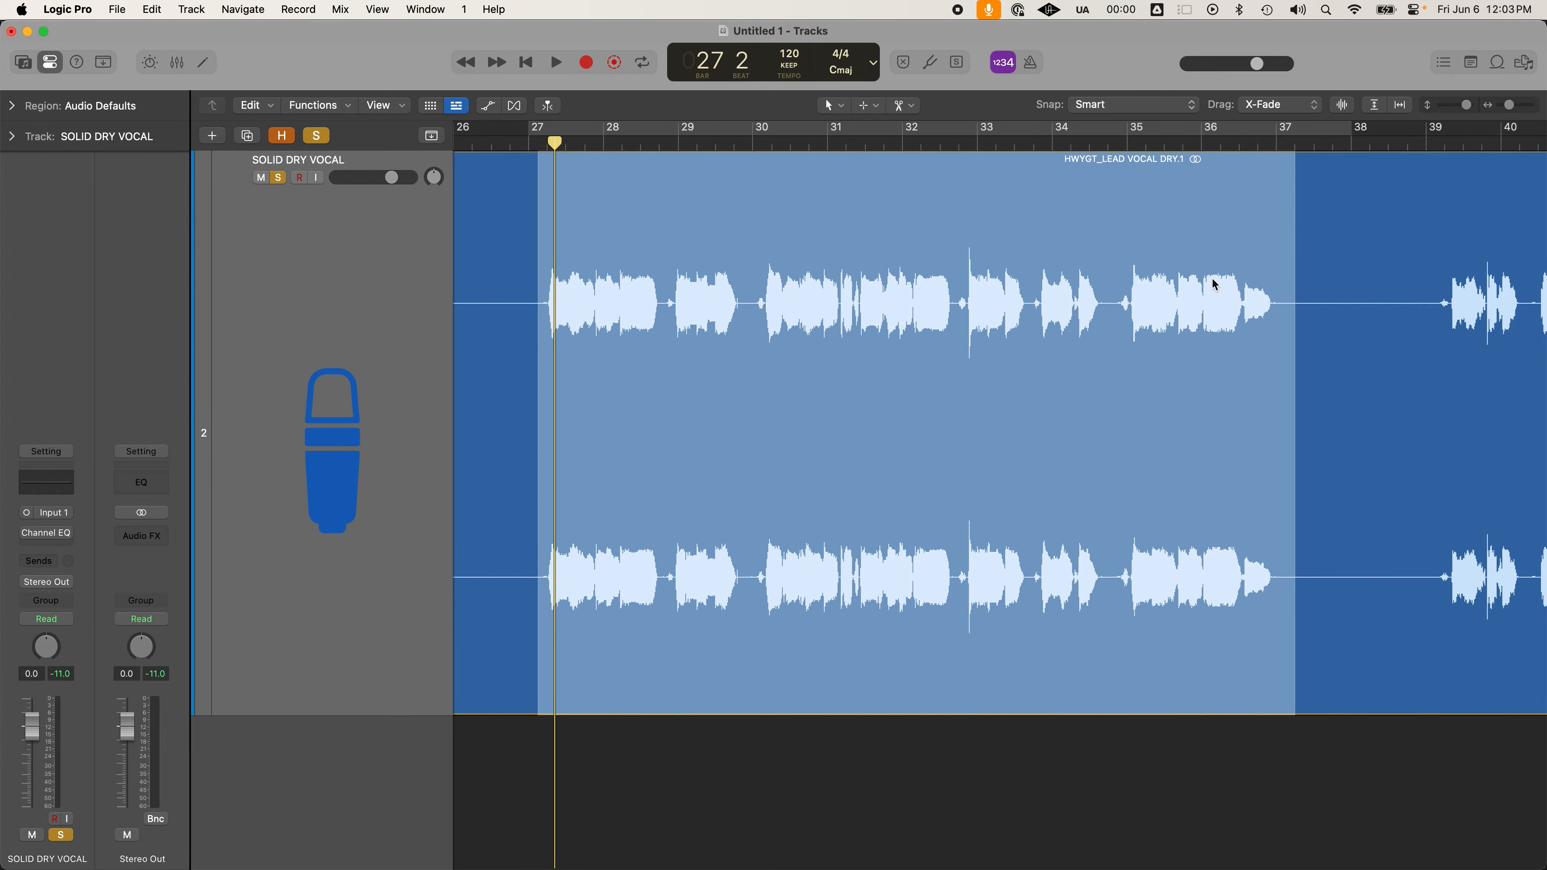
{"action": "left_click", "coordinate": [767, 703]}
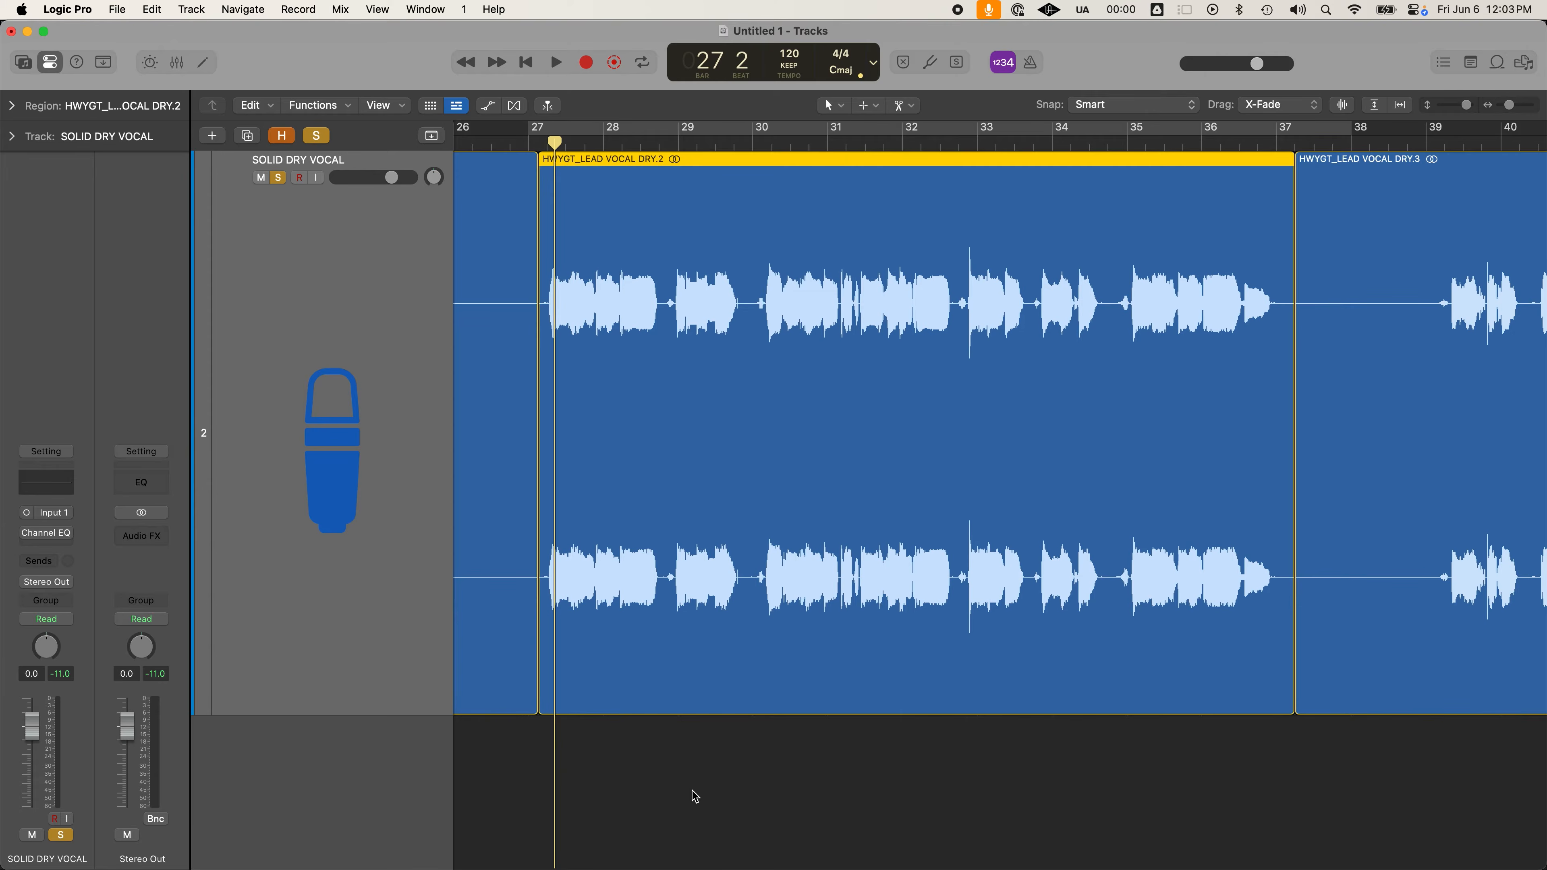
{"action": "key", "text": "super+z"}
{"action": "left_click", "coordinate": [692, 797]}
{"action": "scroll", "coordinate": [657, 731], "scroll_direction": "down", "scroll_amount": 2}
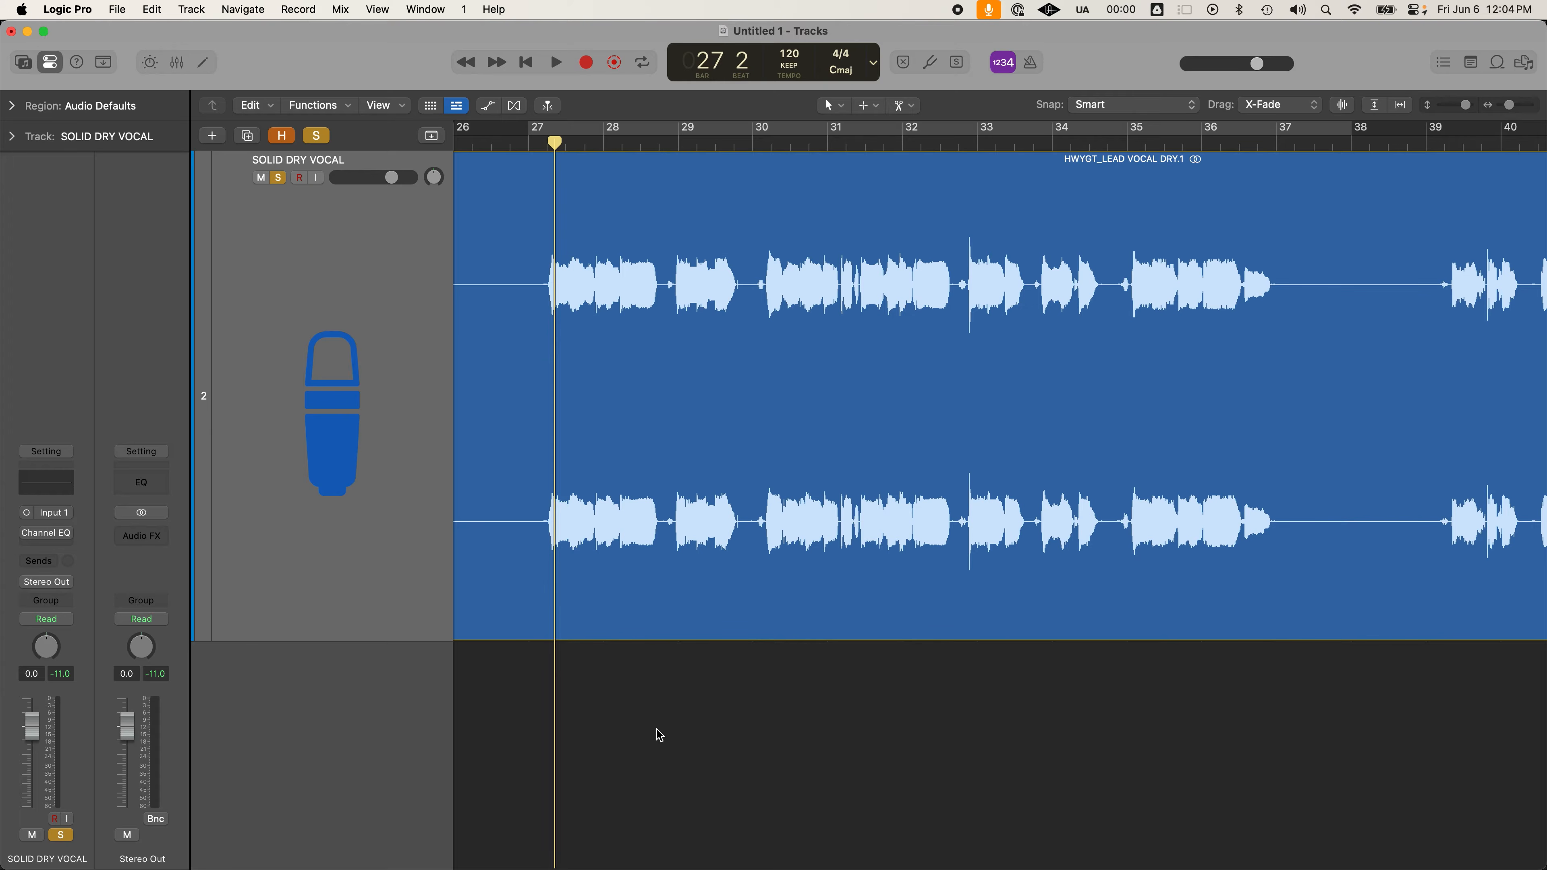
{"action": "key", "text": "x"}
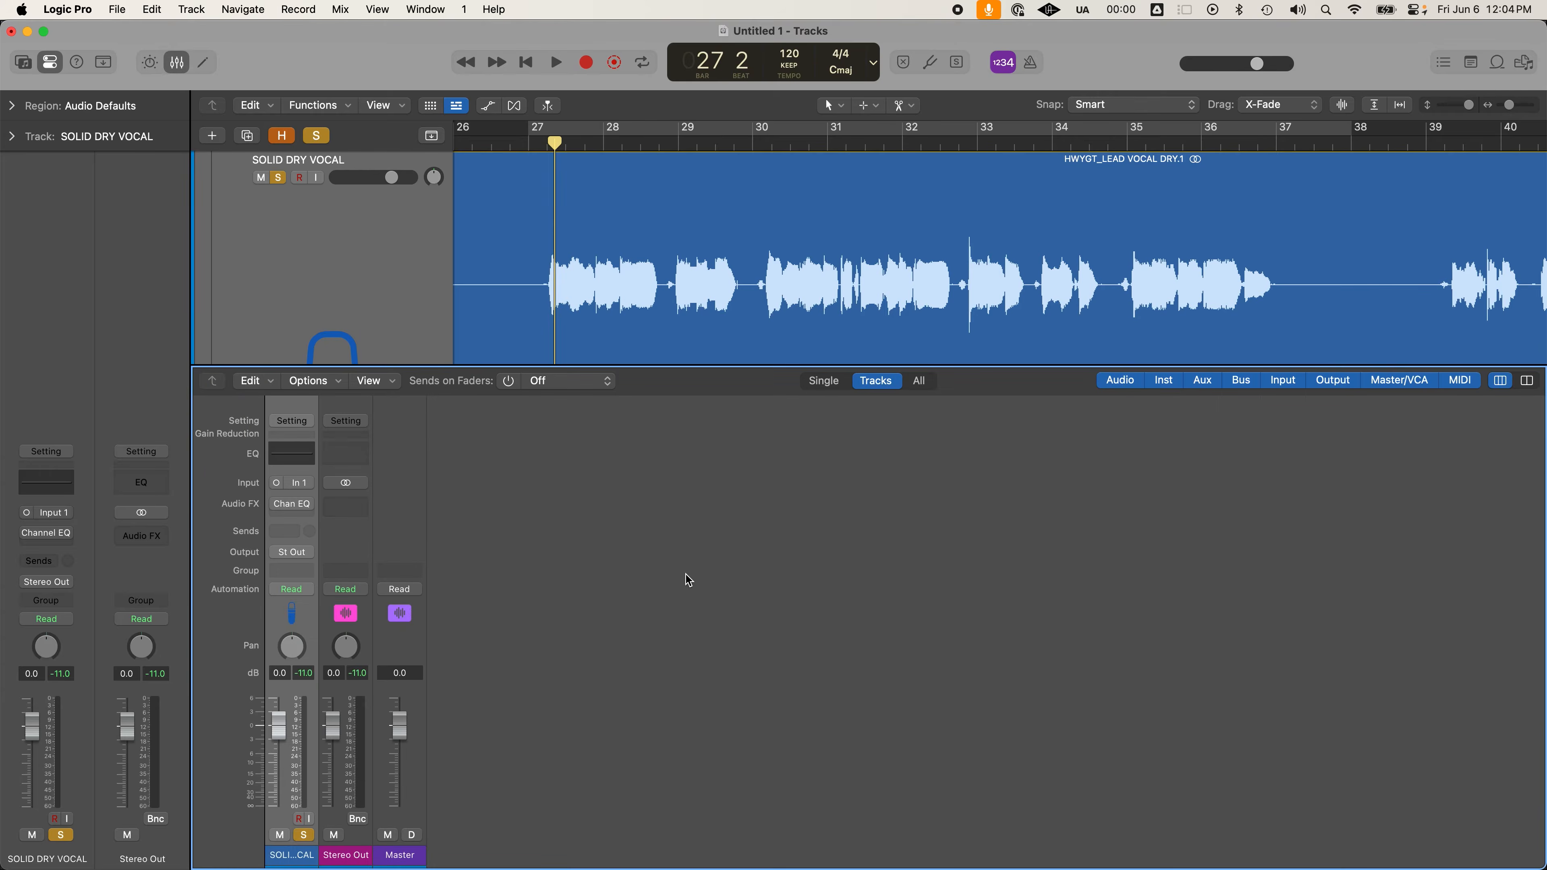
{"action": "key", "text": "x"}
Bring the entire vocal region into view and place the playhead at bar 4, beat 3
{"action": "scroll", "coordinate": [685, 653], "scroll_direction": "left", "scroll_amount": 8}
{"action": "scroll", "coordinate": [674, 638], "scroll_direction": "up", "scroll_amount": 5}
{"action": "left_click", "coordinate": [763, 544]}
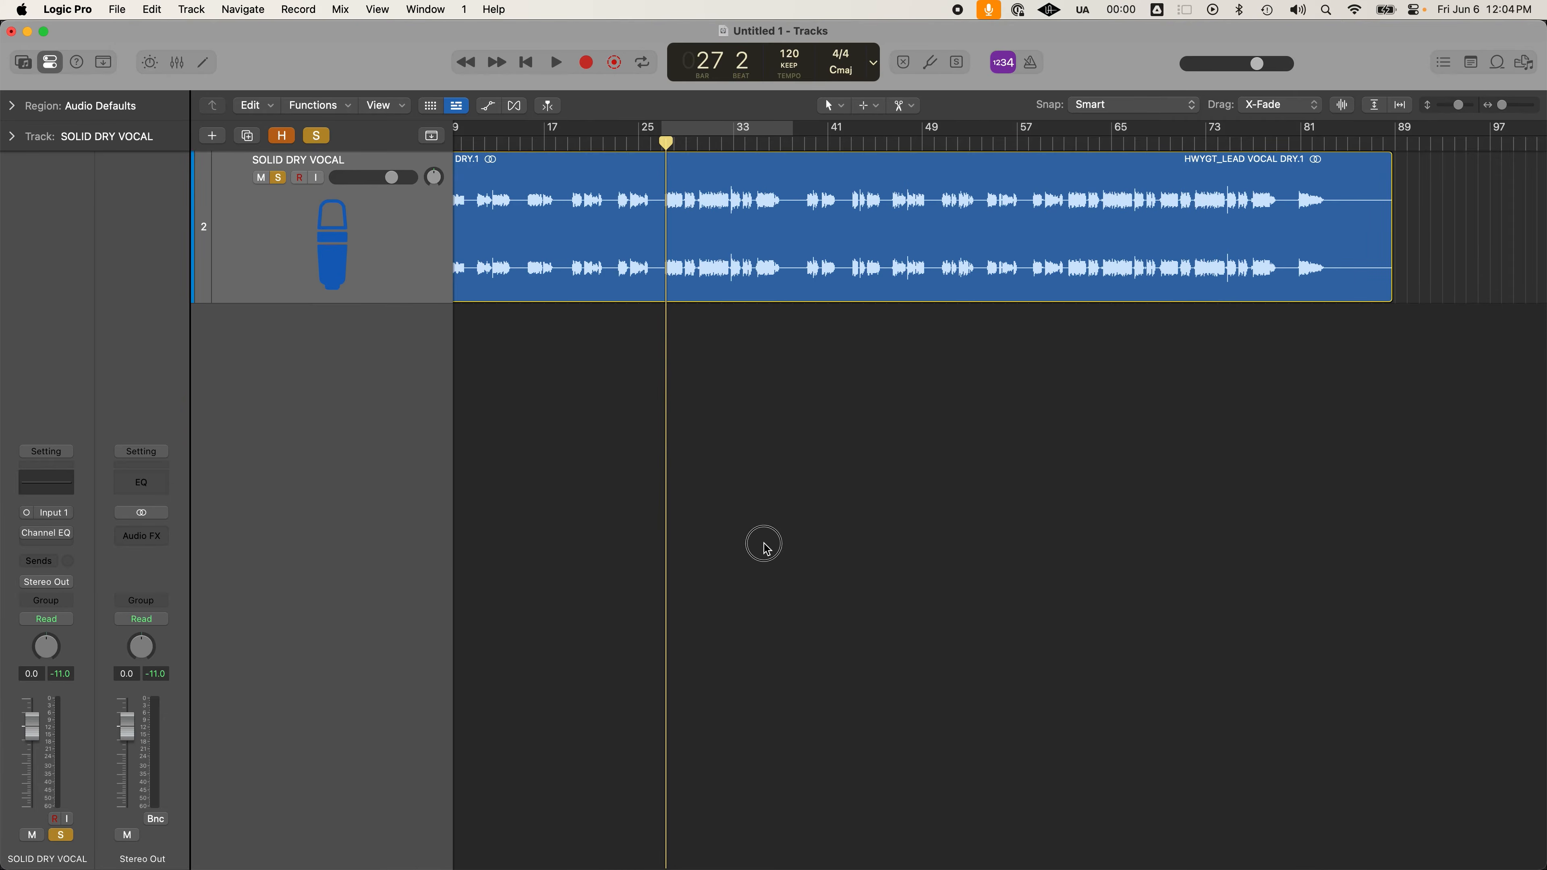
{"action": "scroll", "coordinate": [766, 427], "scroll_direction": "left", "scroll_amount": 3}
{"action": "left_click", "coordinate": [494, 143]}
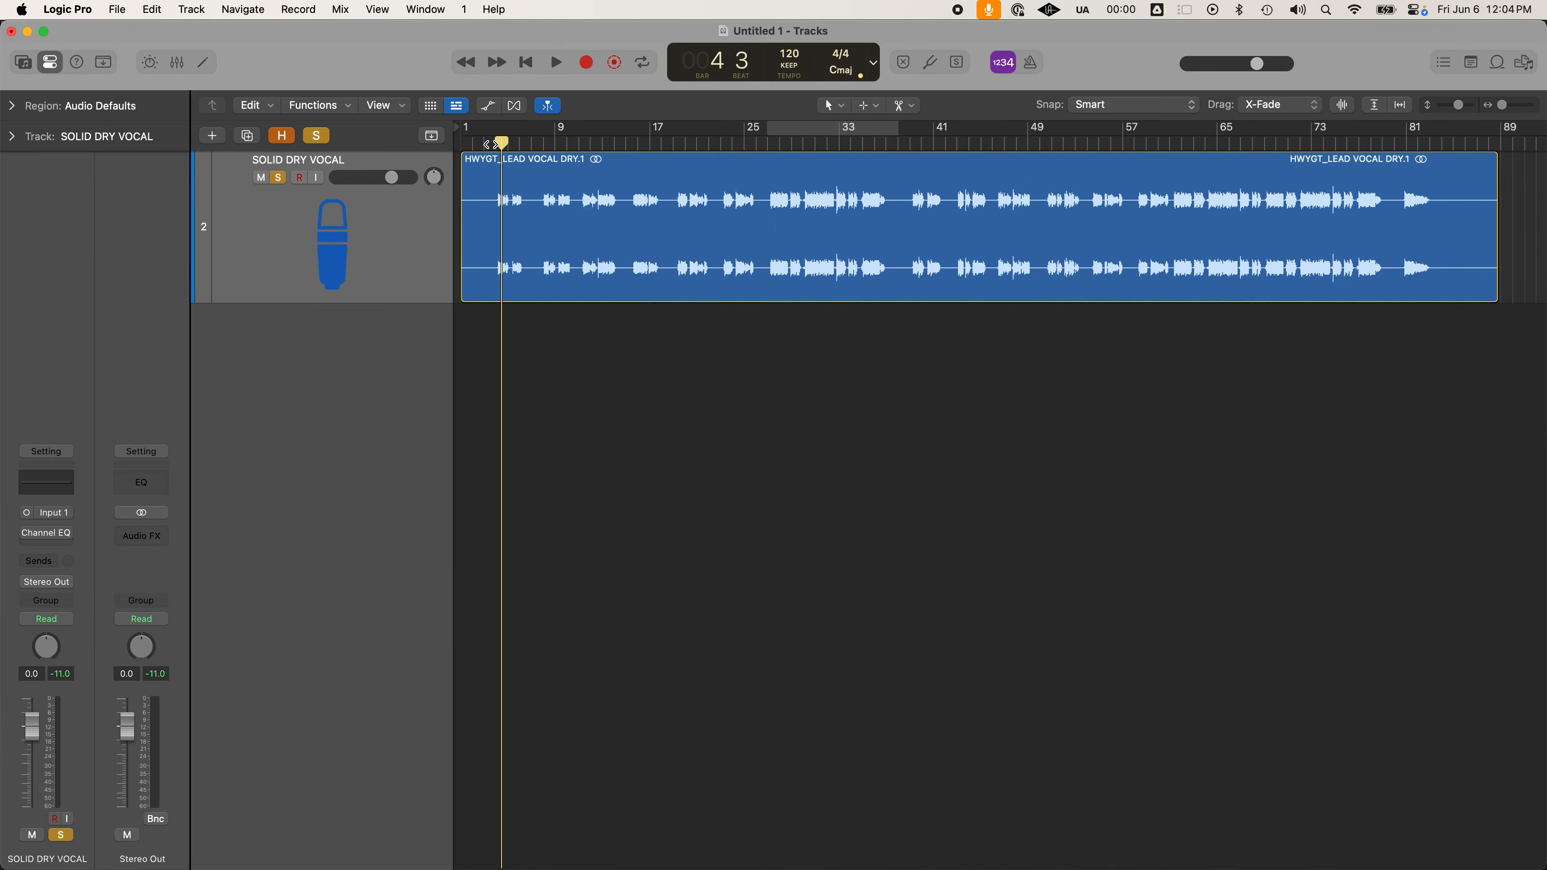
{"action": "left_click_drag", "start_coordinate": [495, 130], "coordinate": [853, 155]}
{"action": "key", "text": "c"}
{"action": "left_click", "coordinate": [622, 231]}
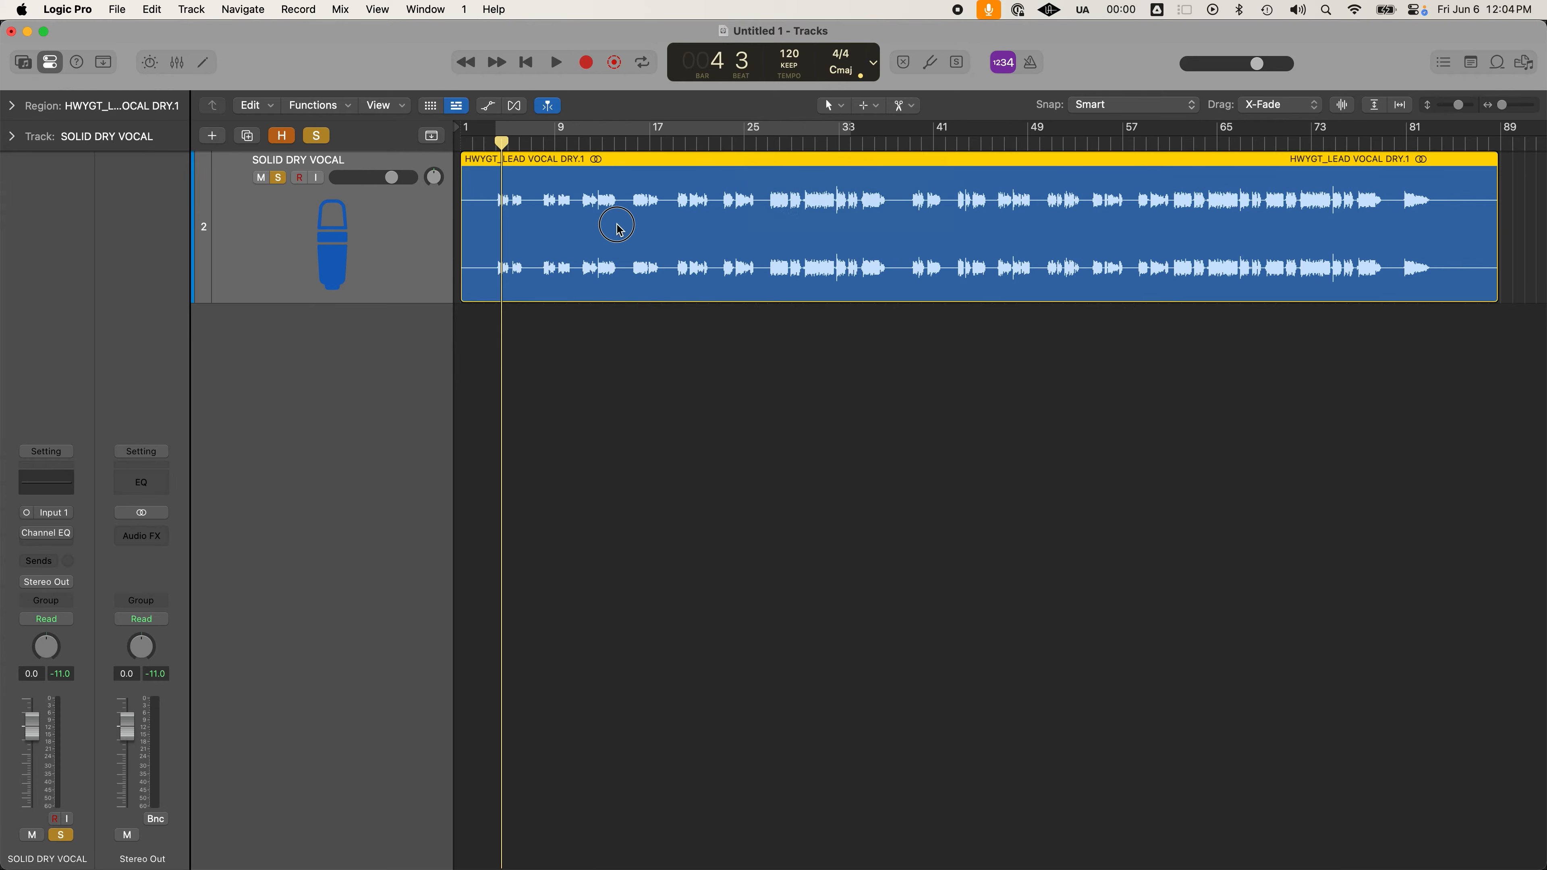
{"action": "left_click_drag", "start_coordinate": [487, 202], "coordinate": [767, 227]}
{"action": "left_click", "coordinate": [760, 221]}
{"action": "key", "text": "super+z"}
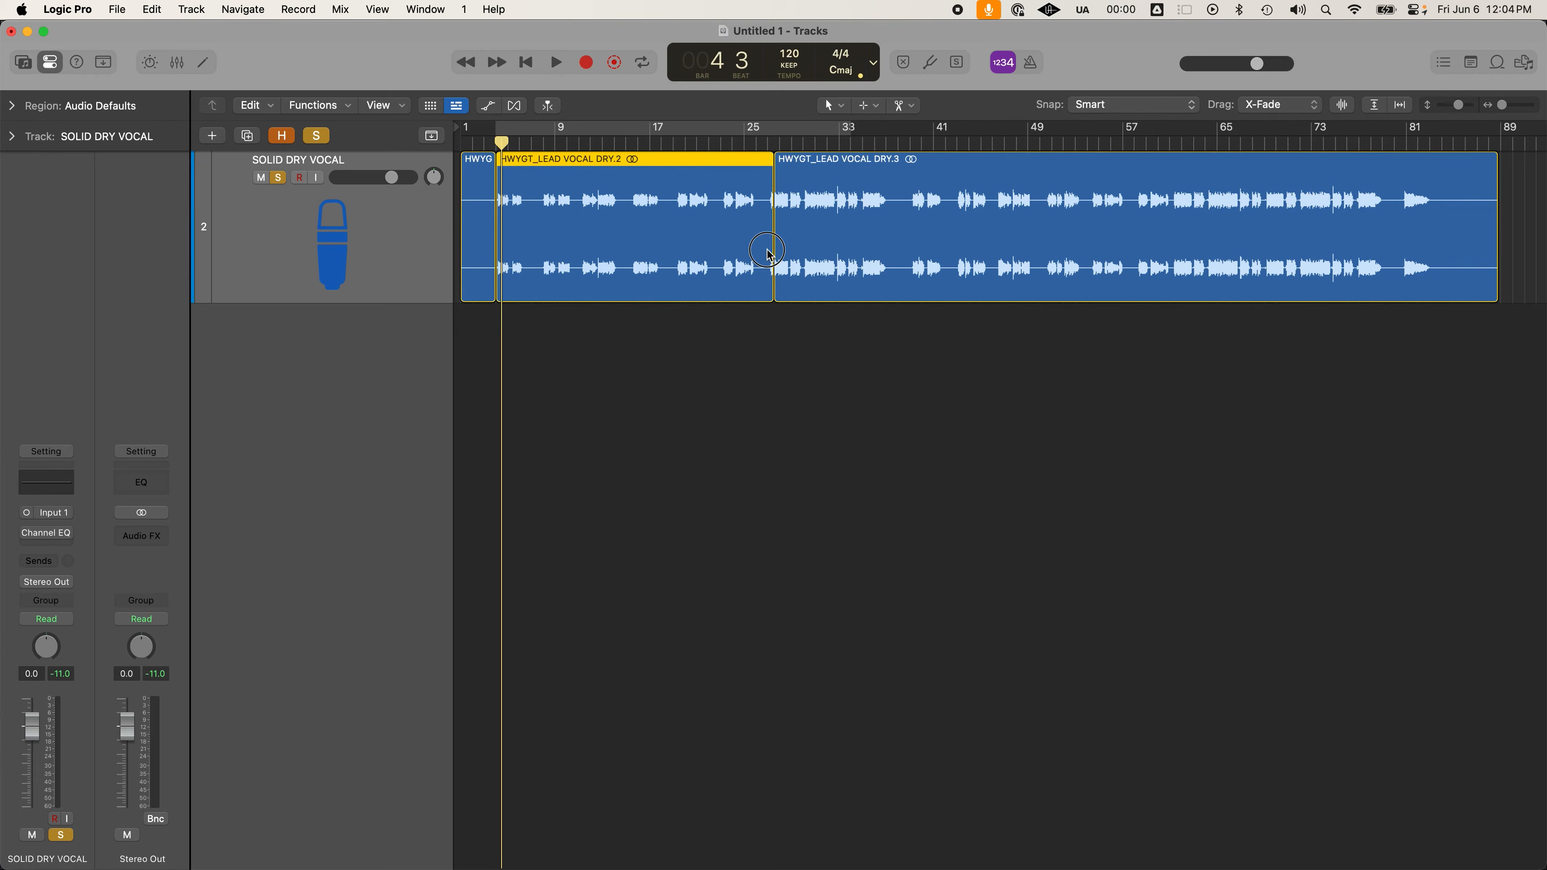
{"action": "key", "text": "super+z"}
Split the lead vocal region at bars 27 and 38 and select all resulting regions on the track
{"action": "left_click", "coordinate": [762, 280]}
{"action": "right_click", "coordinate": [766, 254]}
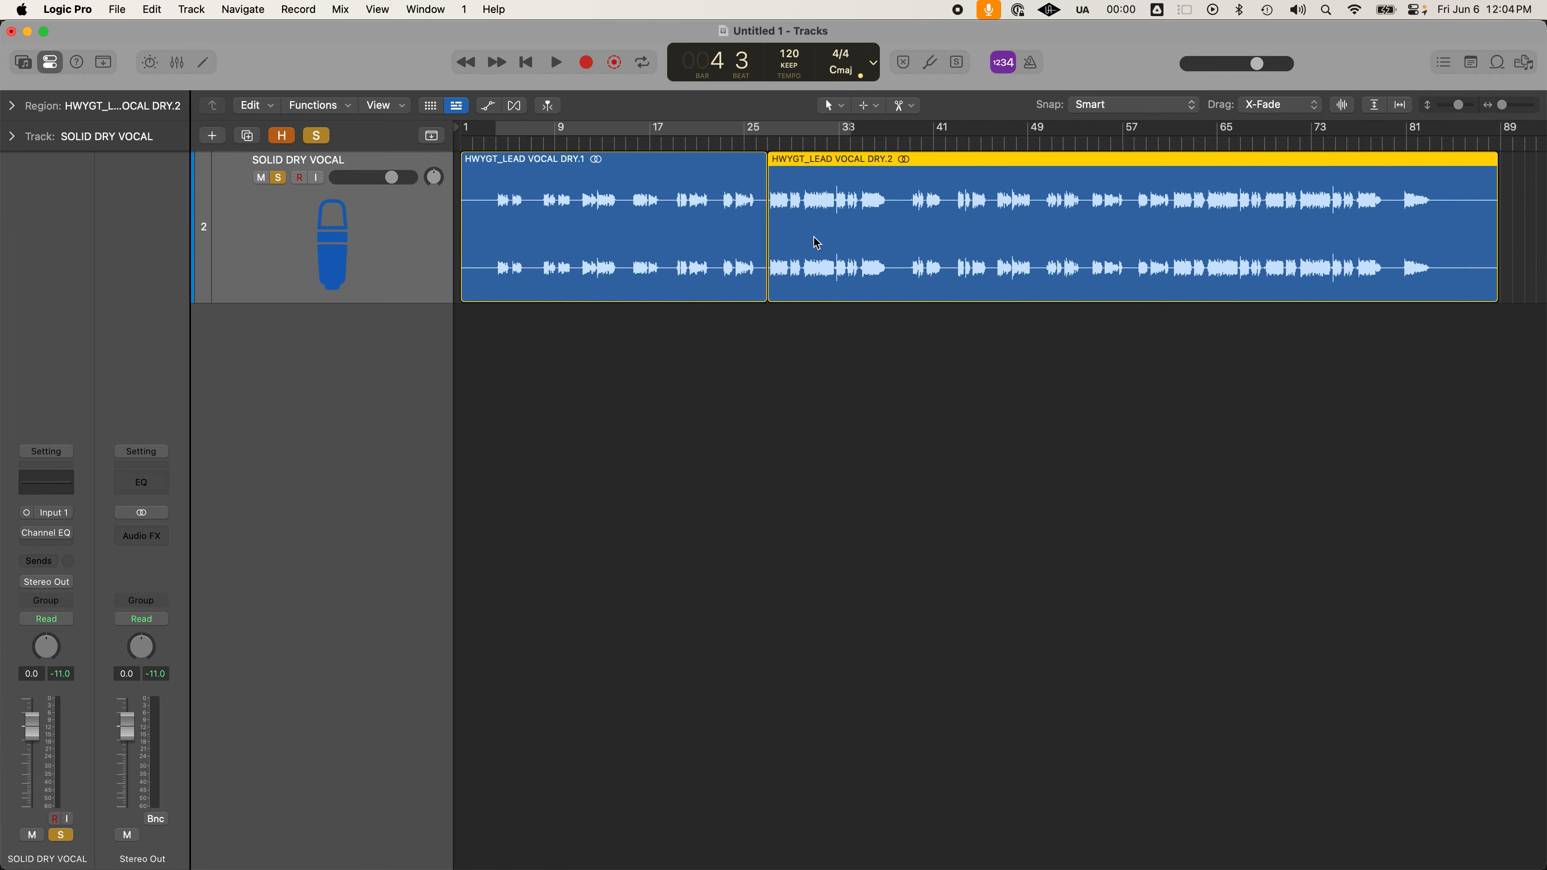
{"action": "right_click", "coordinate": [897, 222]}
{"action": "left_click", "coordinate": [431, 255]}
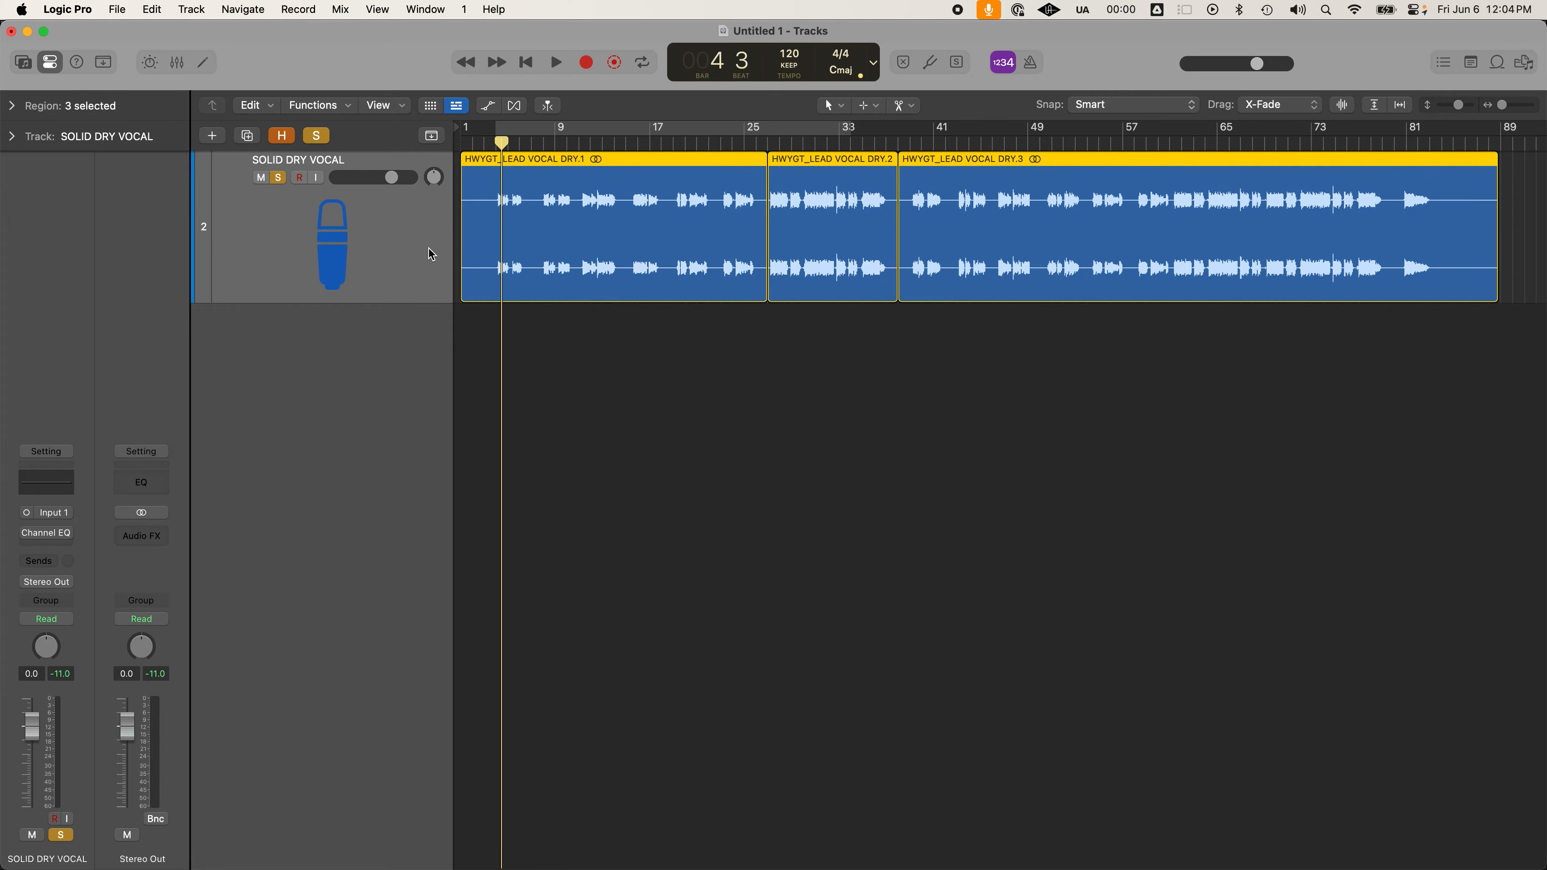
Duplicate the vocal track and move the sections from bar 27 to 38 and from bar 61 onward onto the copy
{"action": "key", "text": "super+d"}
{"action": "left_click_drag", "start_coordinate": [859, 287], "coordinate": [854, 334]}
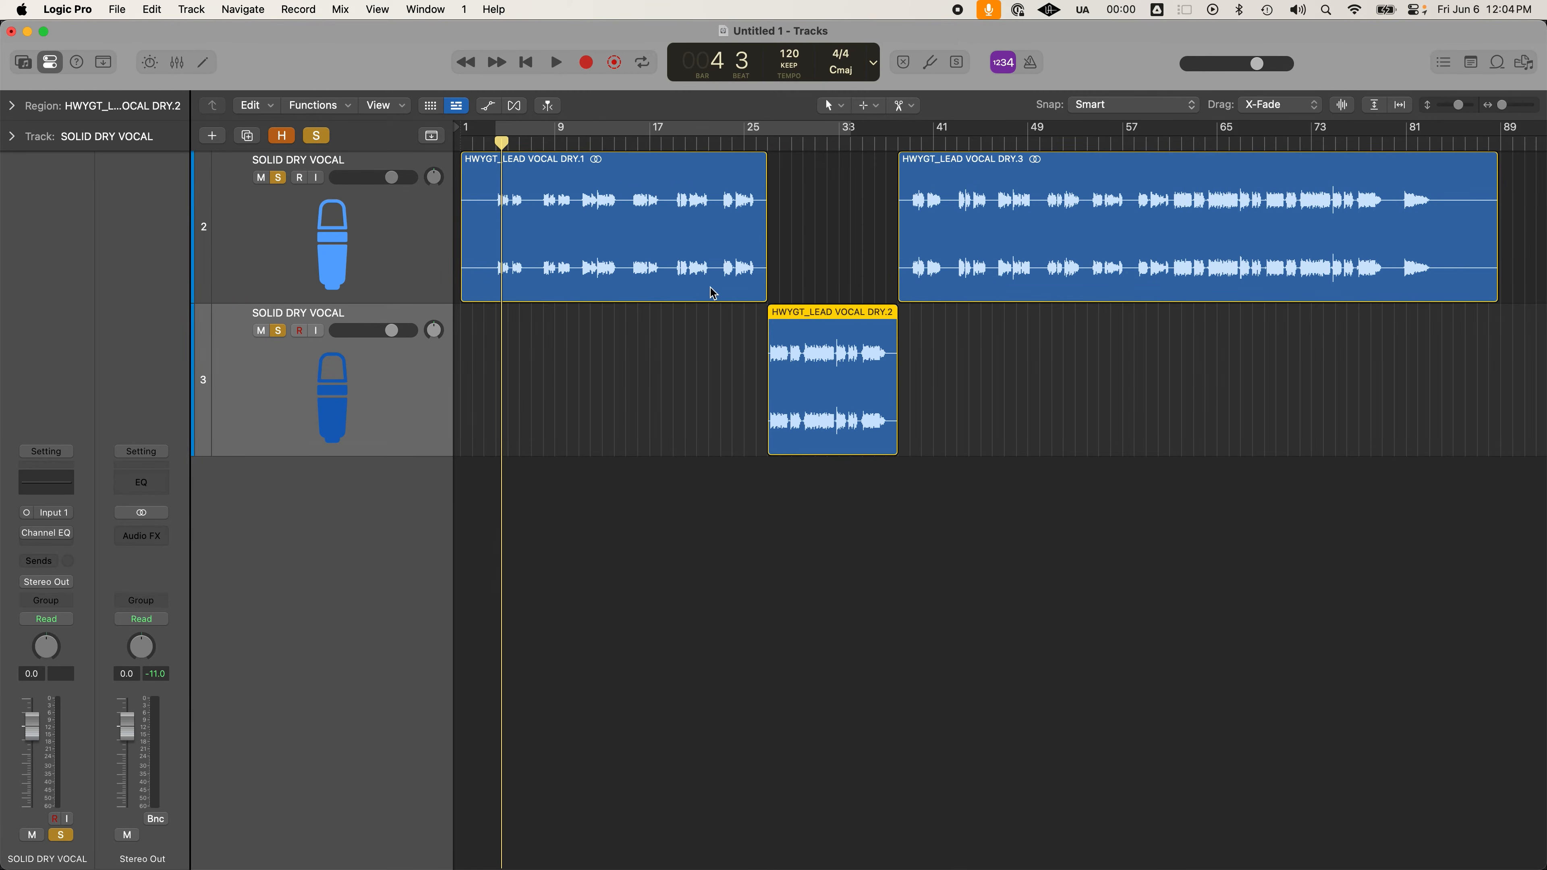
{"action": "left_click_drag", "start_coordinate": [1041, 207], "coordinate": [1220, 387]}
{"action": "left_click", "coordinate": [1132, 411]}
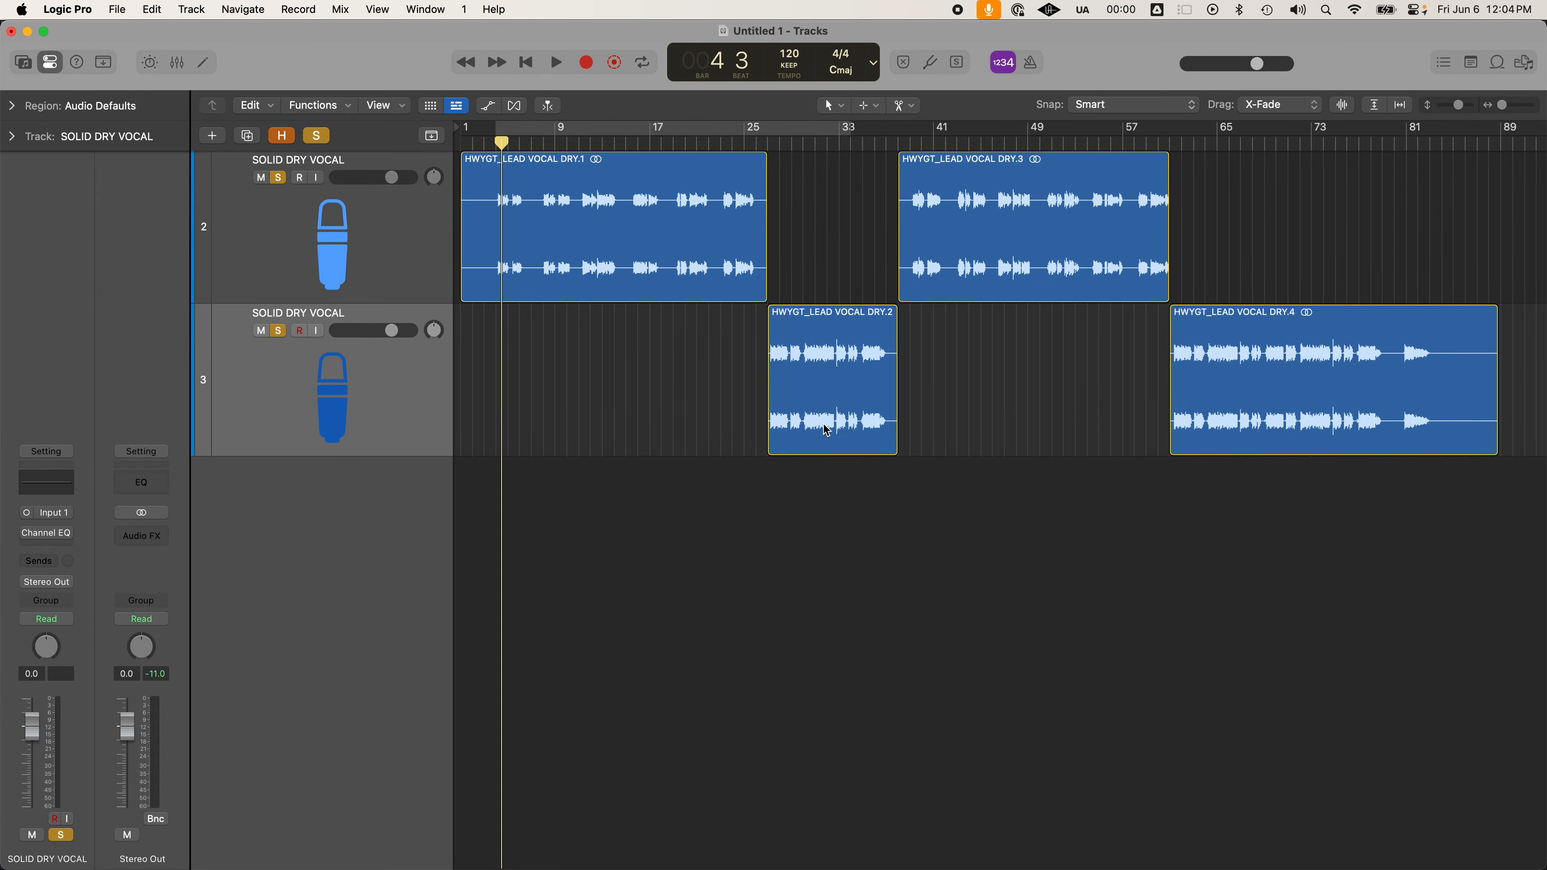
Place the playhead at bar 27 and move the duplicated vocal track above the original one
{"action": "scroll", "coordinate": [822, 426], "scroll_direction": "down", "scroll_amount": 1}
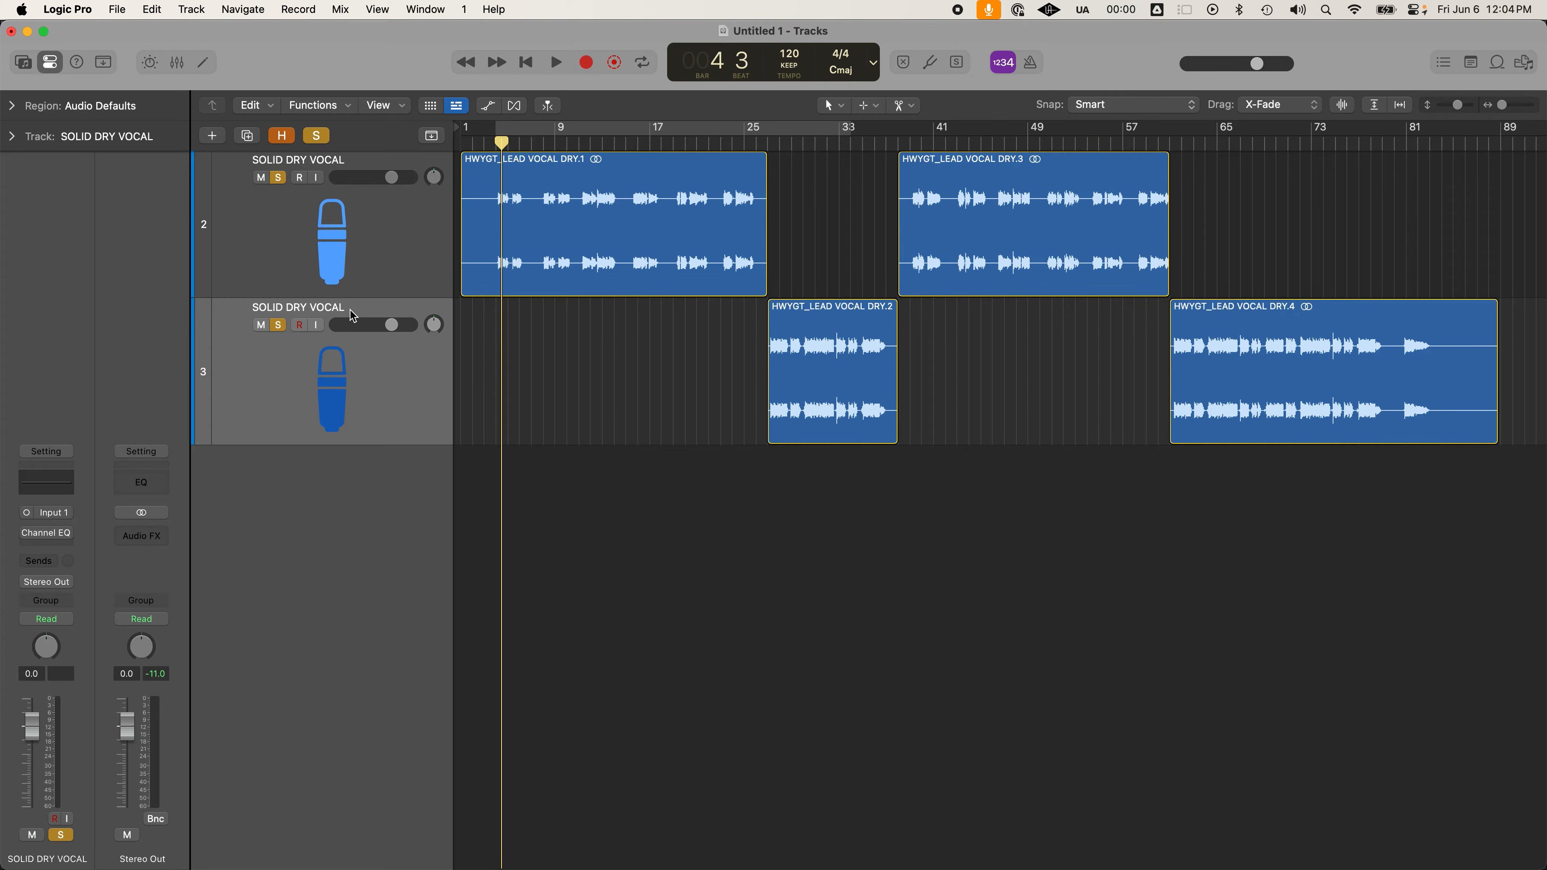
{"action": "left_click", "coordinate": [384, 417]}
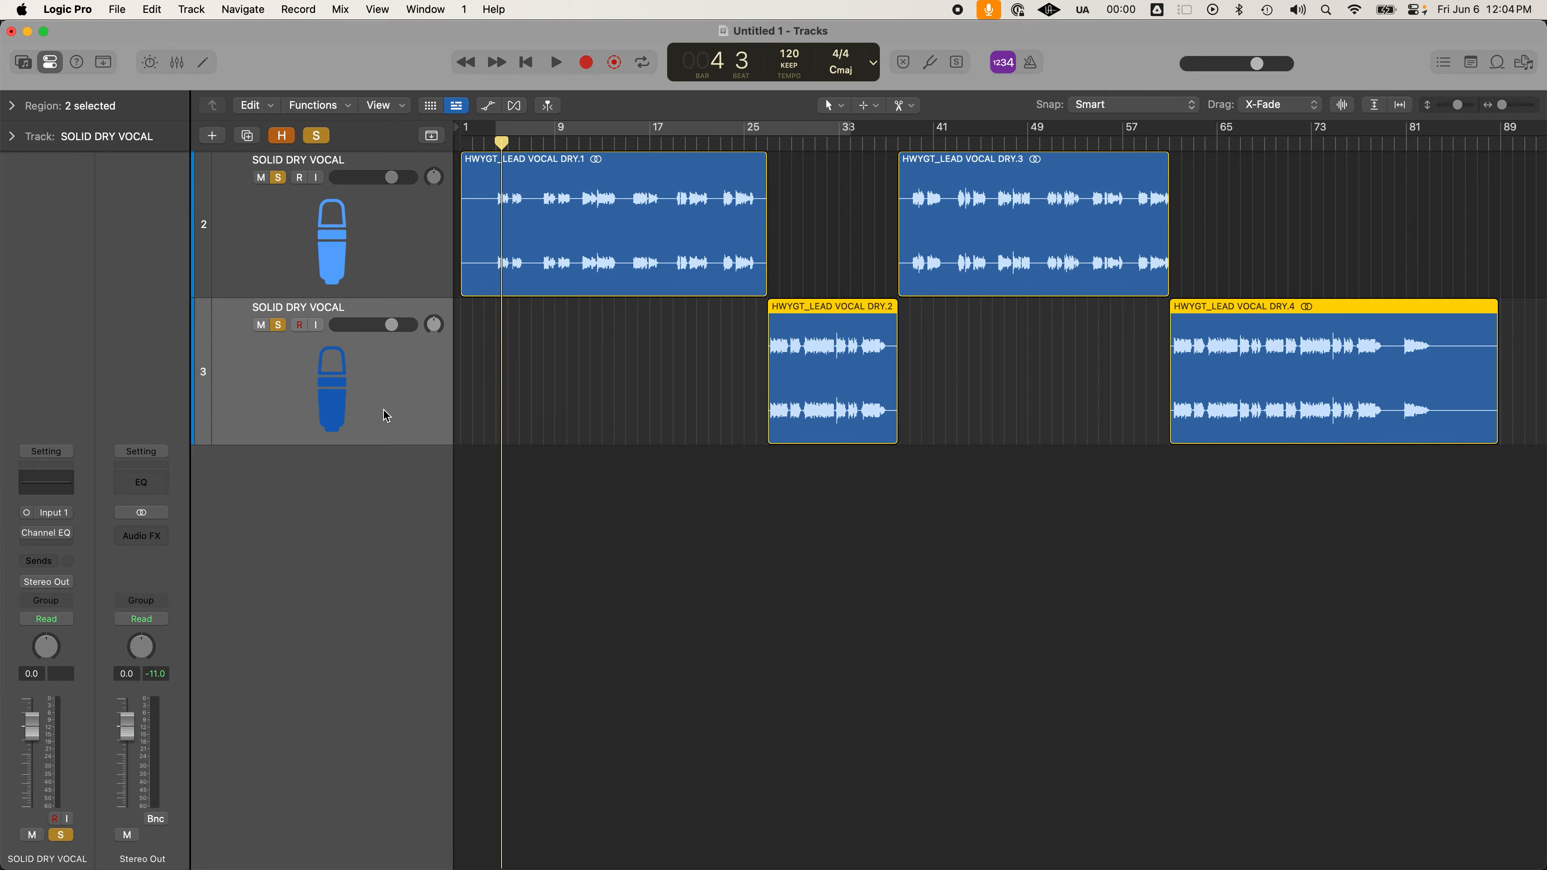
{"action": "left_click", "coordinate": [419, 246]}
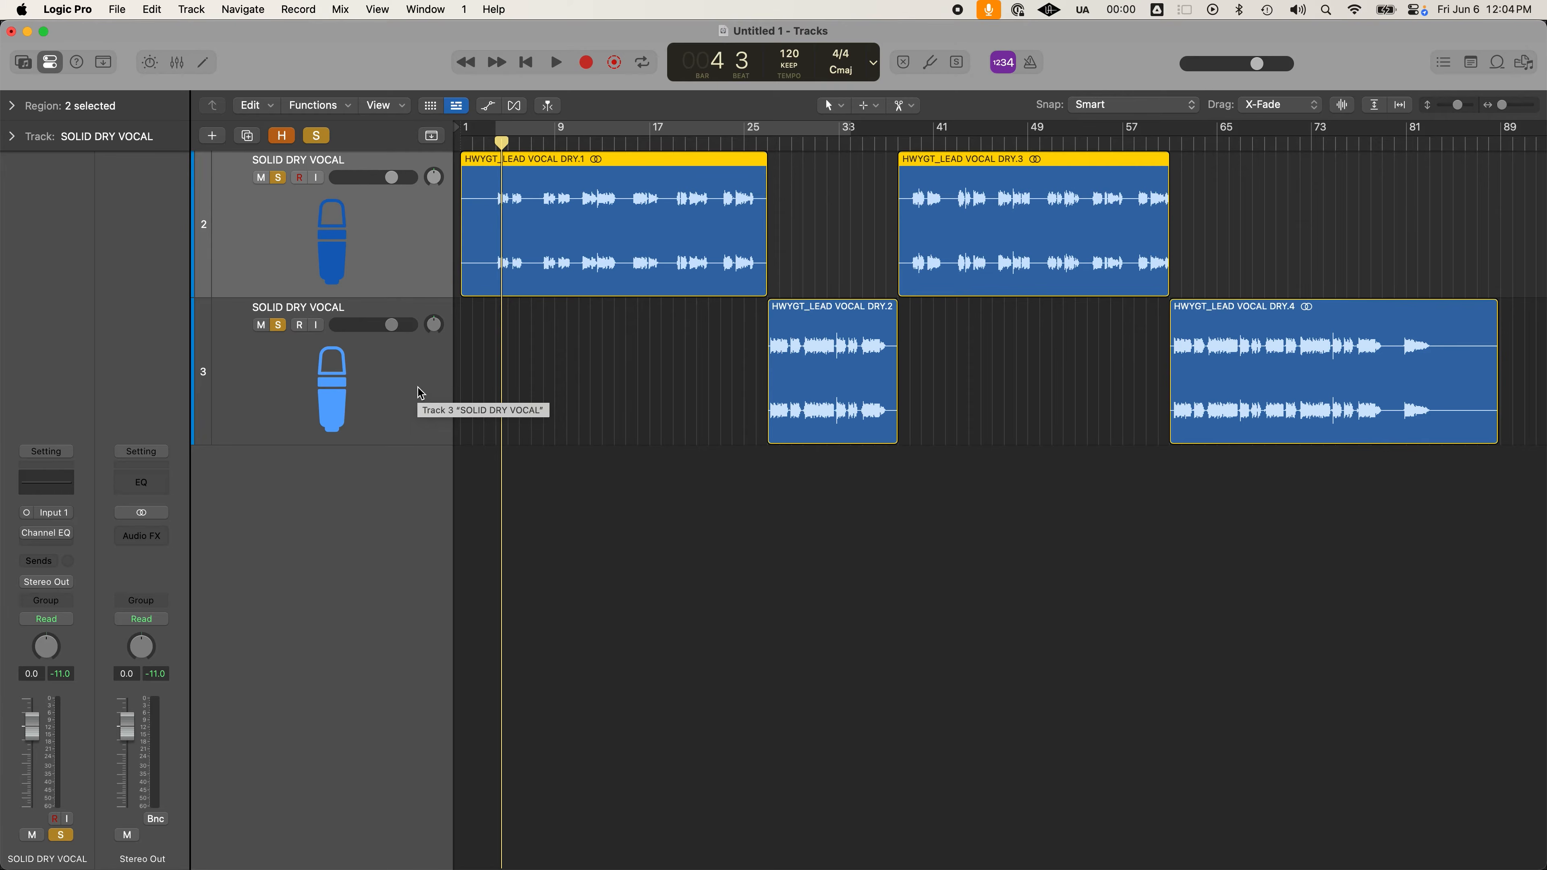
{"action": "left_click", "coordinate": [381, 371]}
{"action": "left_click", "coordinate": [766, 146]}
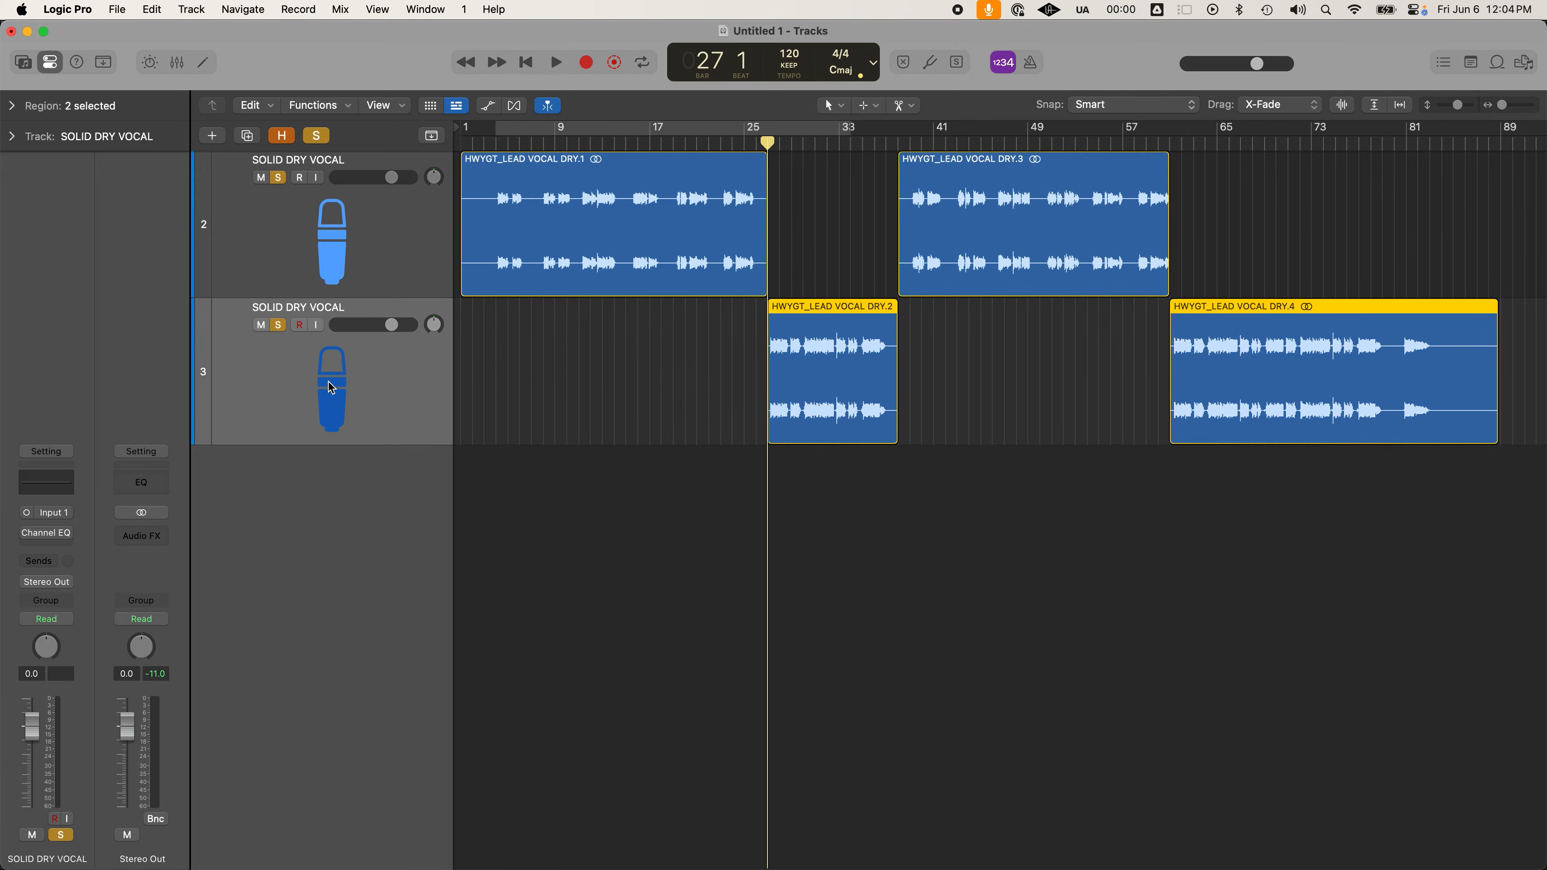
{"action": "left_click_drag", "start_coordinate": [371, 389], "coordinate": [380, 181]}
{"action": "key", "text": "super+Up"}
{"action": "key", "text": "super+Up"}
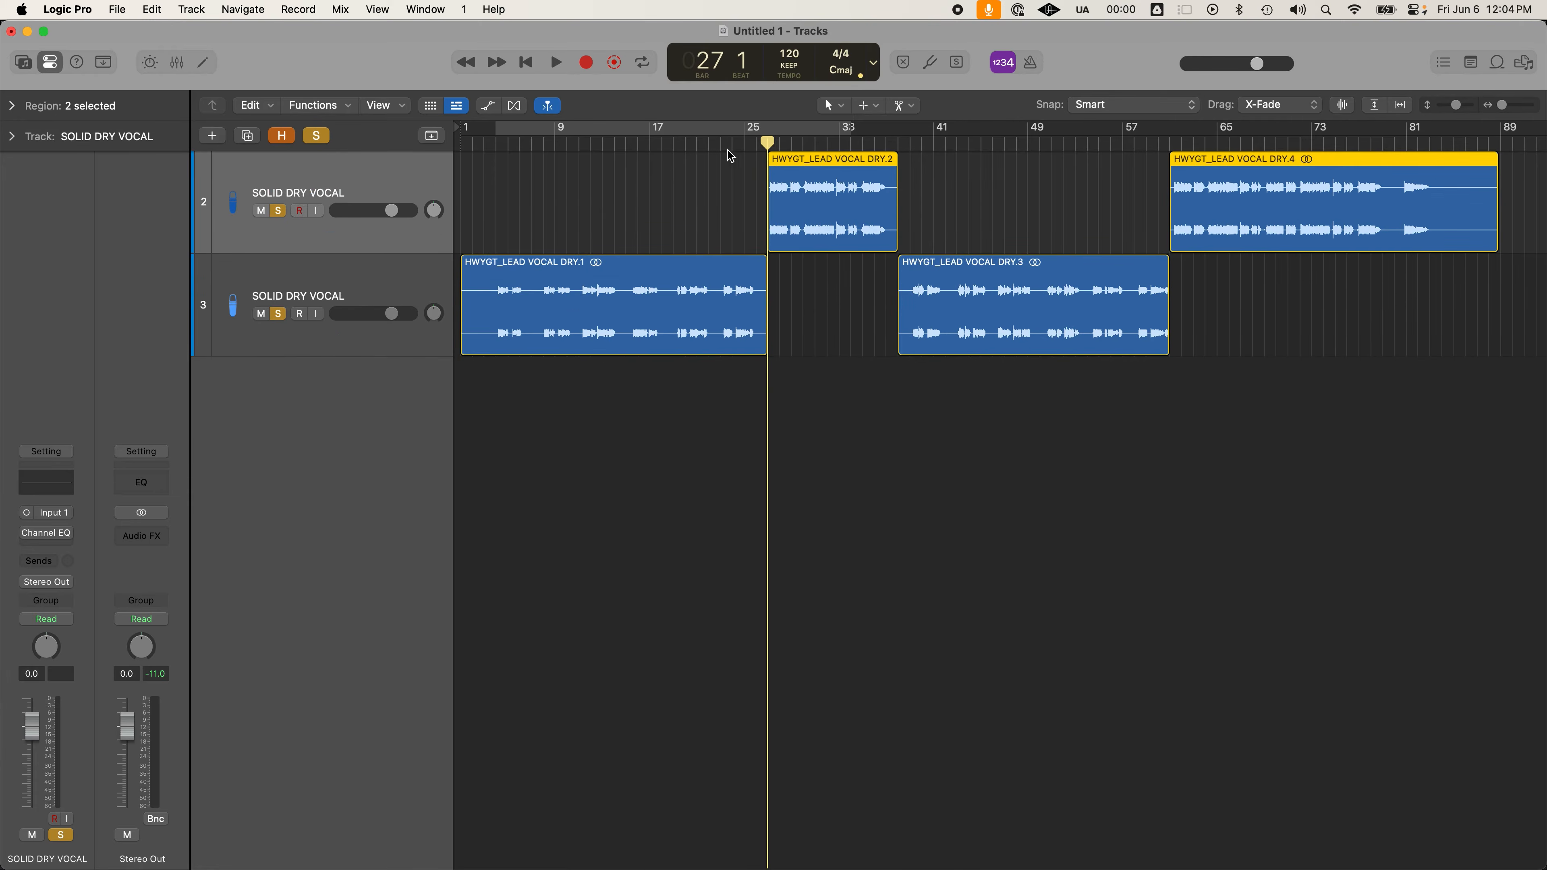
Zoom in on the first region of the upper track and cycle playback from bar 27 to about bar 37.5
{"action": "key", "text": "x"}
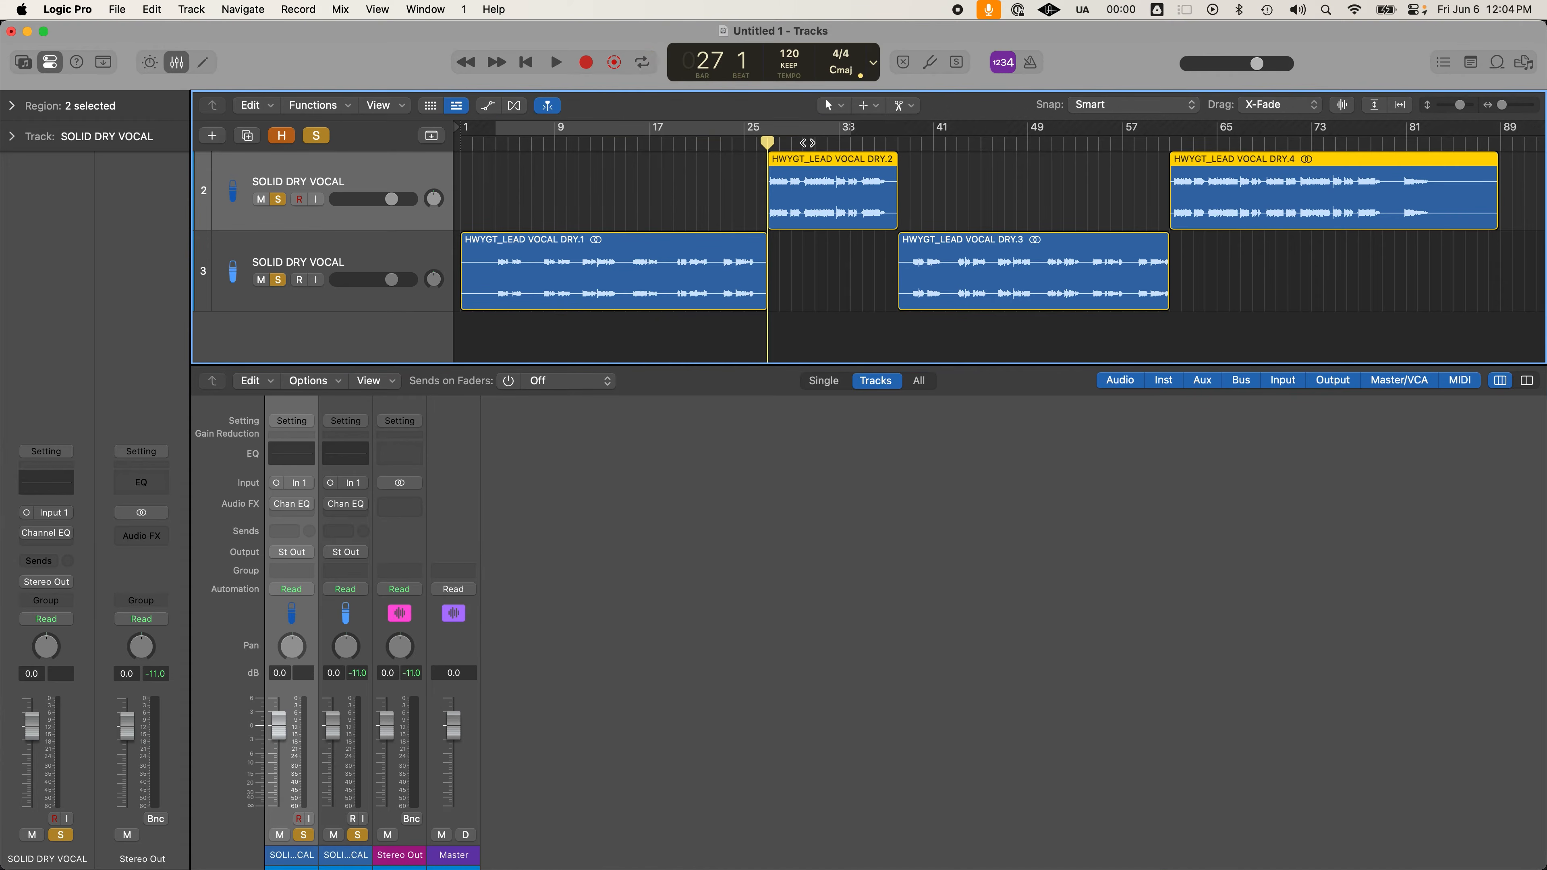
{"action": "key", "text": "x"}
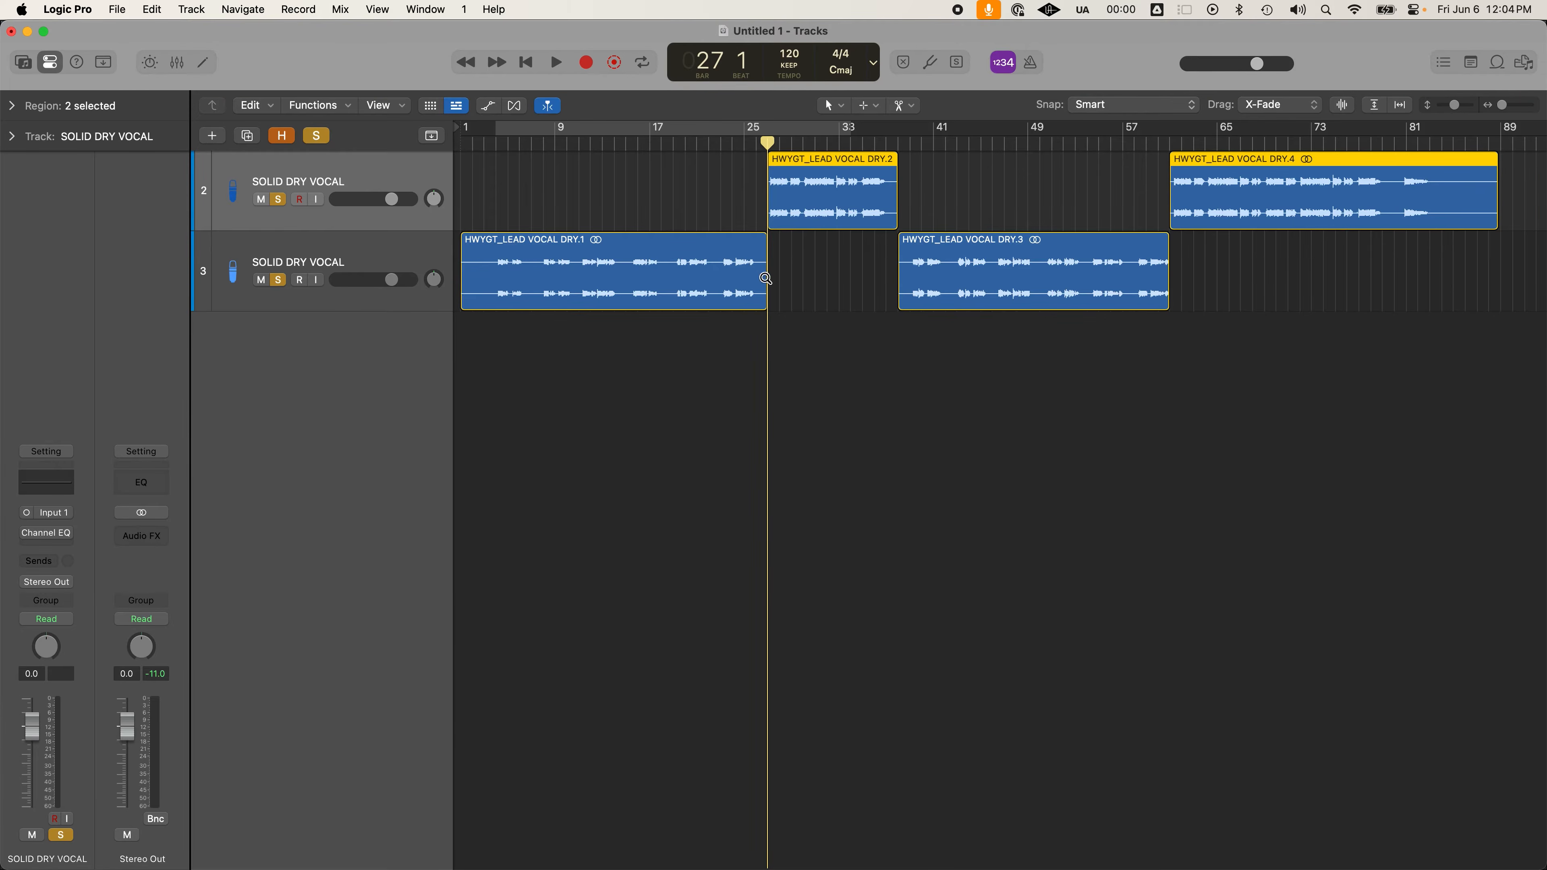
{"action": "left_click_drag", "start_coordinate": [765, 278], "coordinate": [941, 164]}
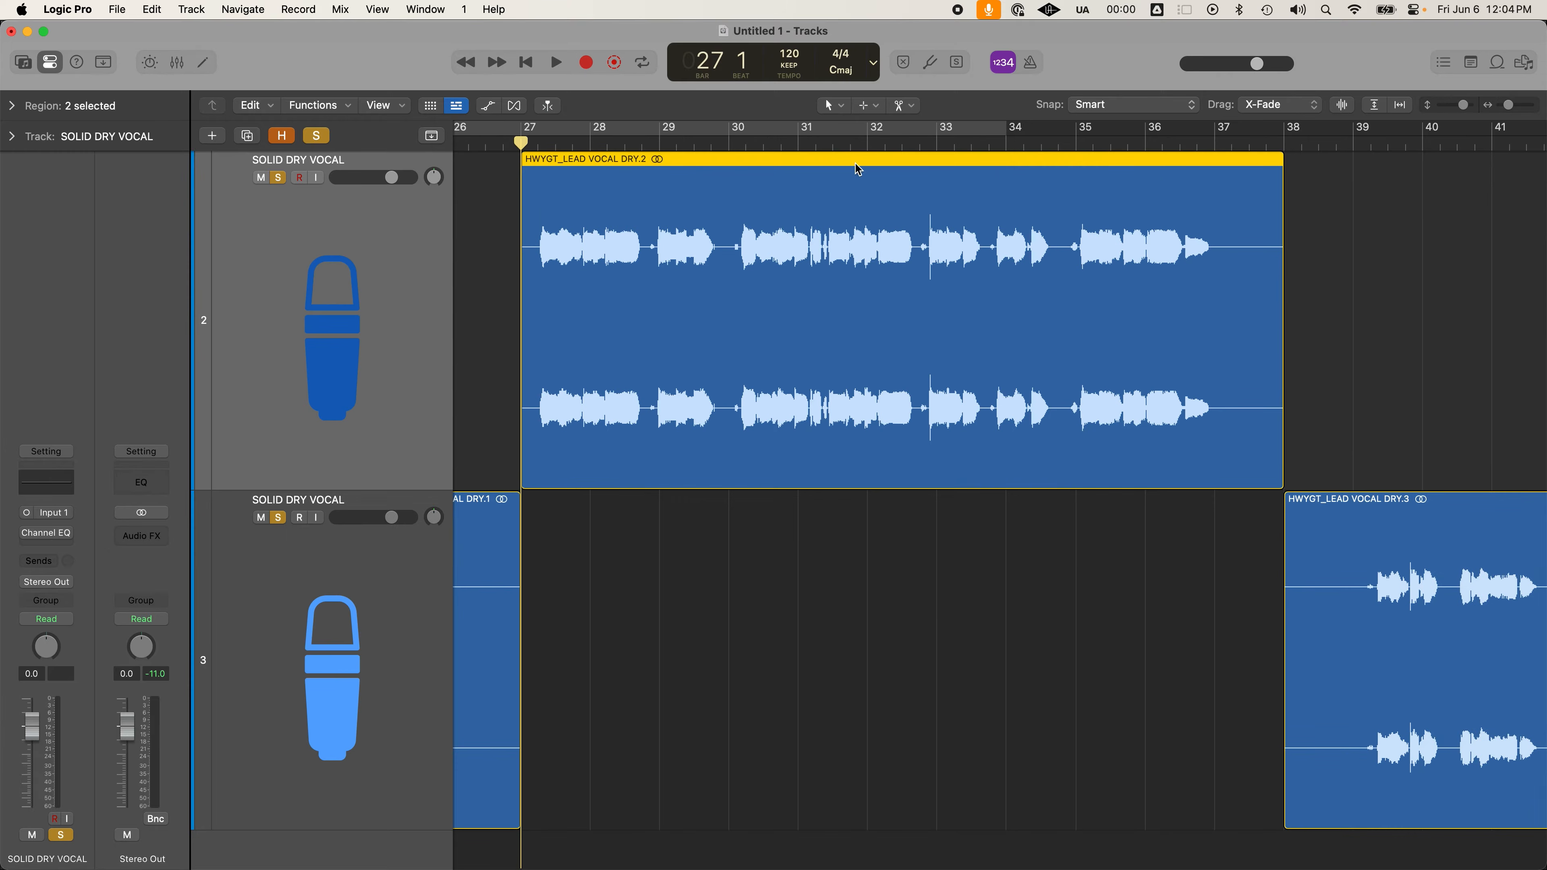
{"action": "left_click_drag", "start_coordinate": [512, 126], "coordinate": [1247, 135]}
Open and enable the upper vocal track's Channel EQ, keeping its window clear of the top waveform
{"action": "left_click_drag", "start_coordinate": [360, 273], "coordinate": [5, 551]}
{"action": "mouse_move", "coordinate": [53, 539]}
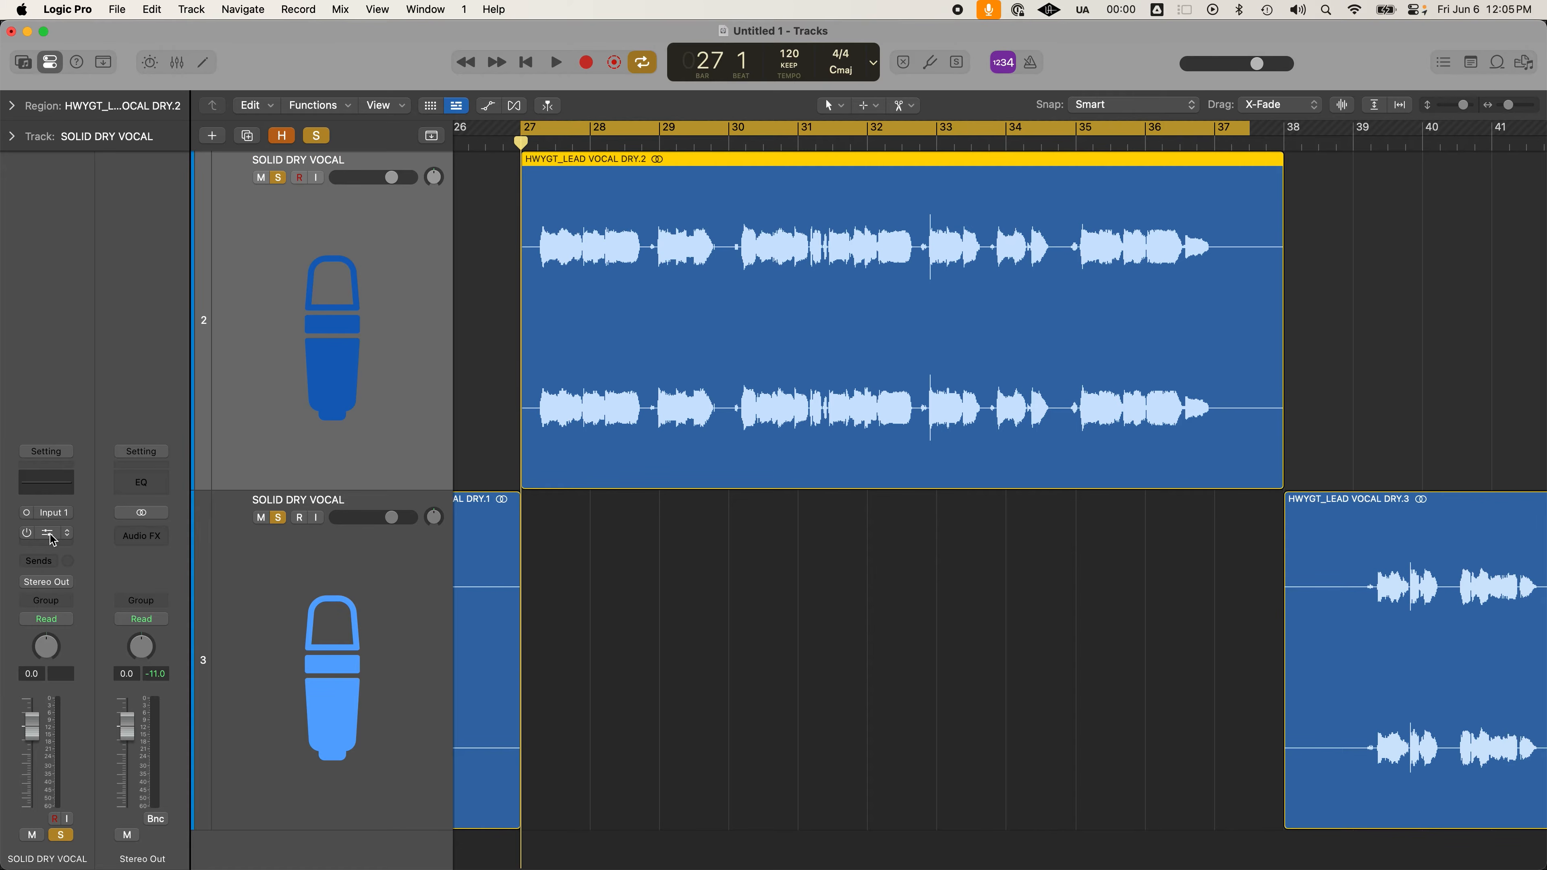
{"action": "left_click", "coordinate": [59, 536]}
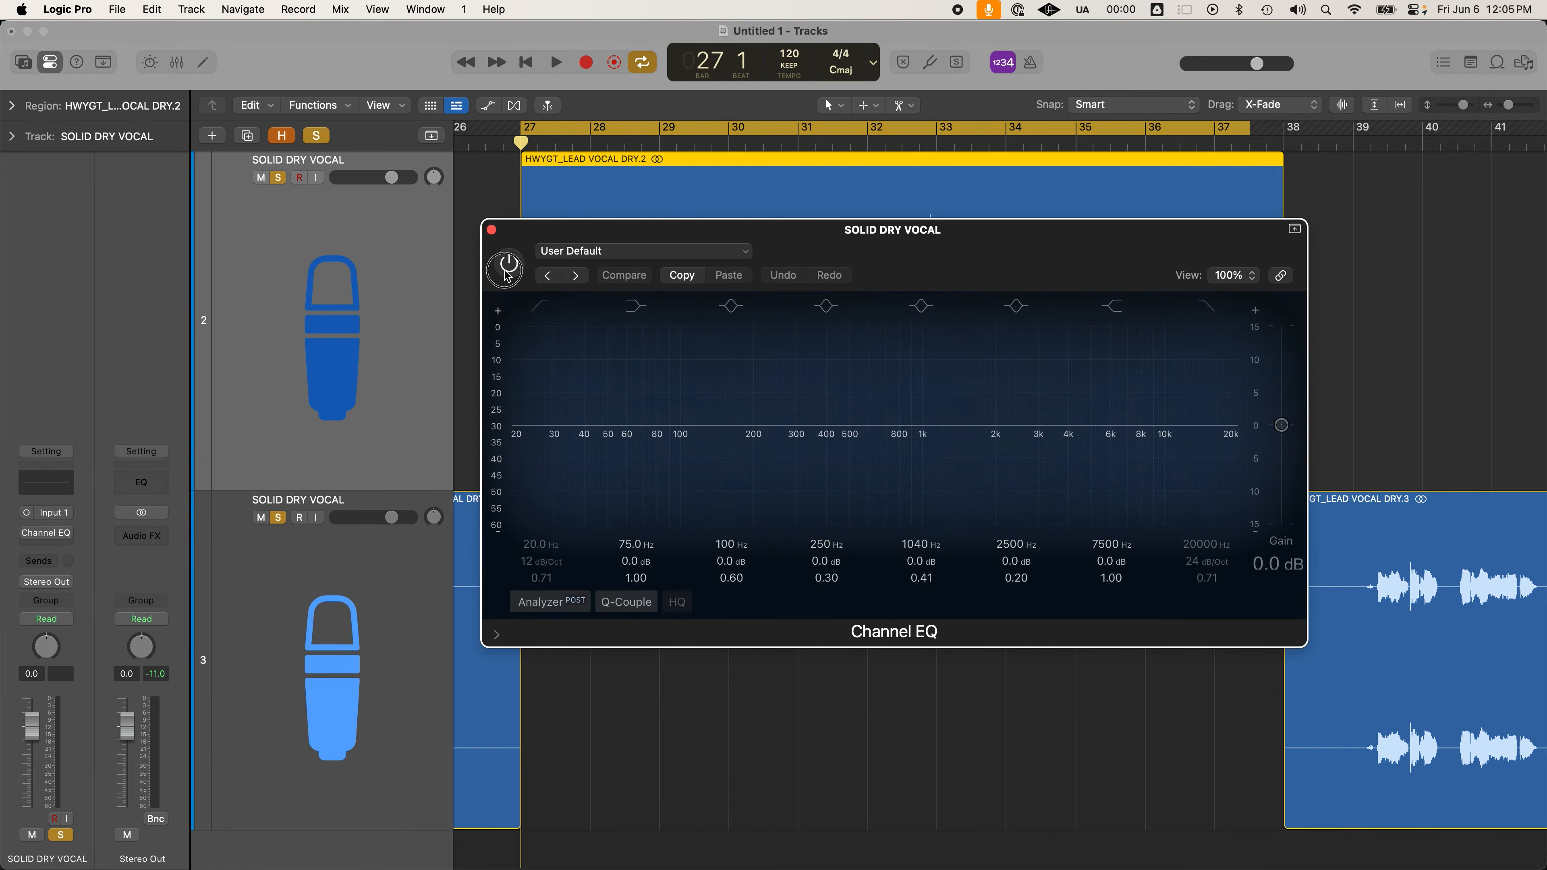
{"action": "left_click_drag", "start_coordinate": [989, 248], "coordinate": [988, 433]}
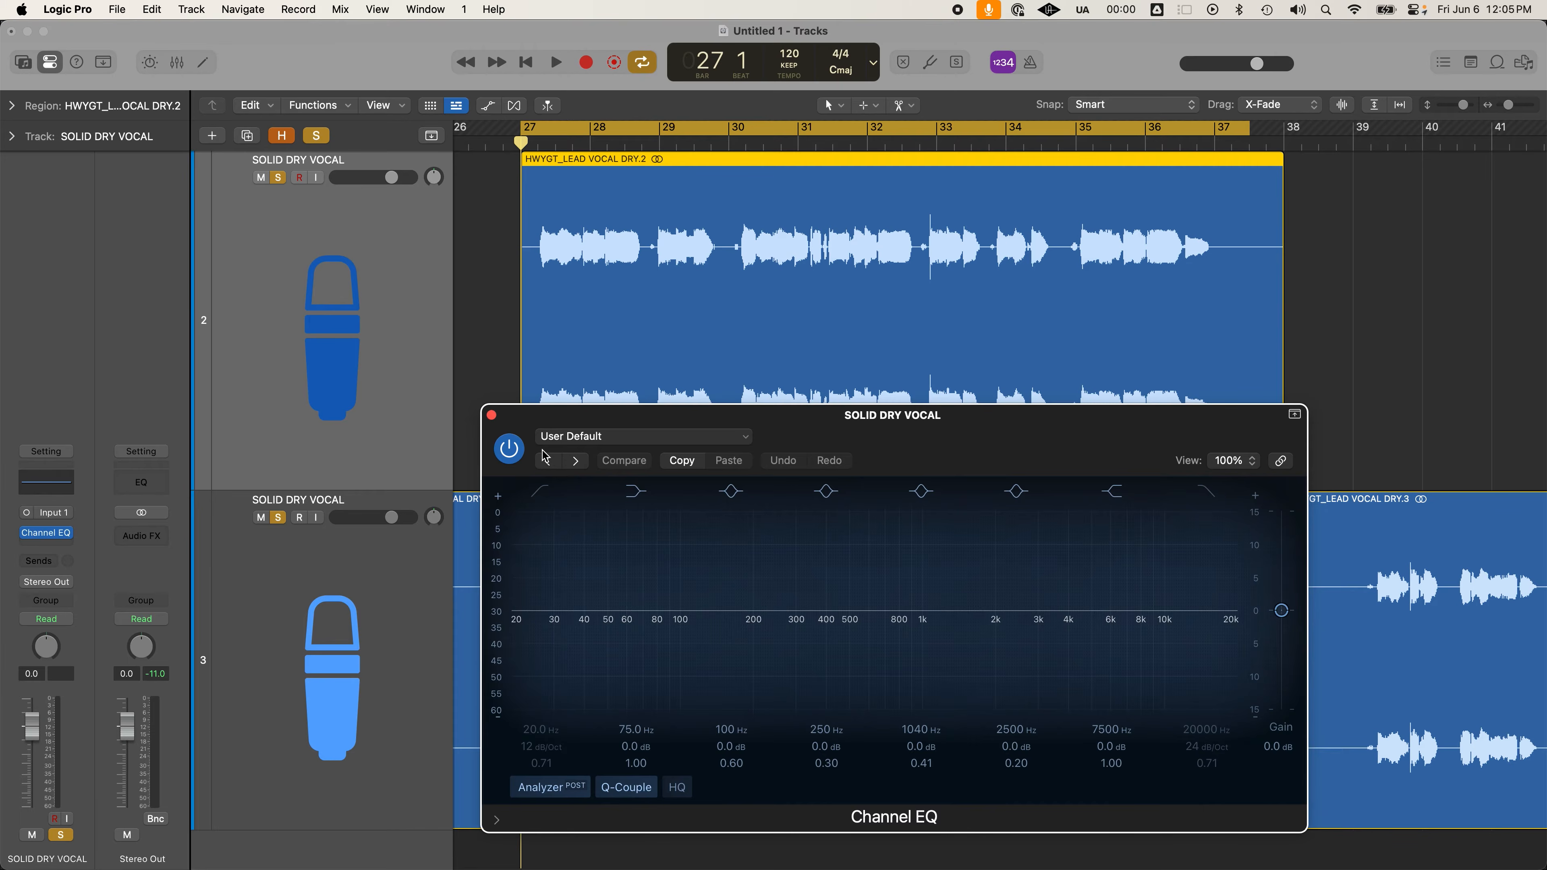
Enable the Channel EQ's low-cut band, set its frequency to 244 Hz and audition the vocal through it
{"action": "left_click", "coordinate": [539, 491]}
{"action": "left_click_drag", "start_coordinate": [511, 630], "coordinate": [837, 629]}
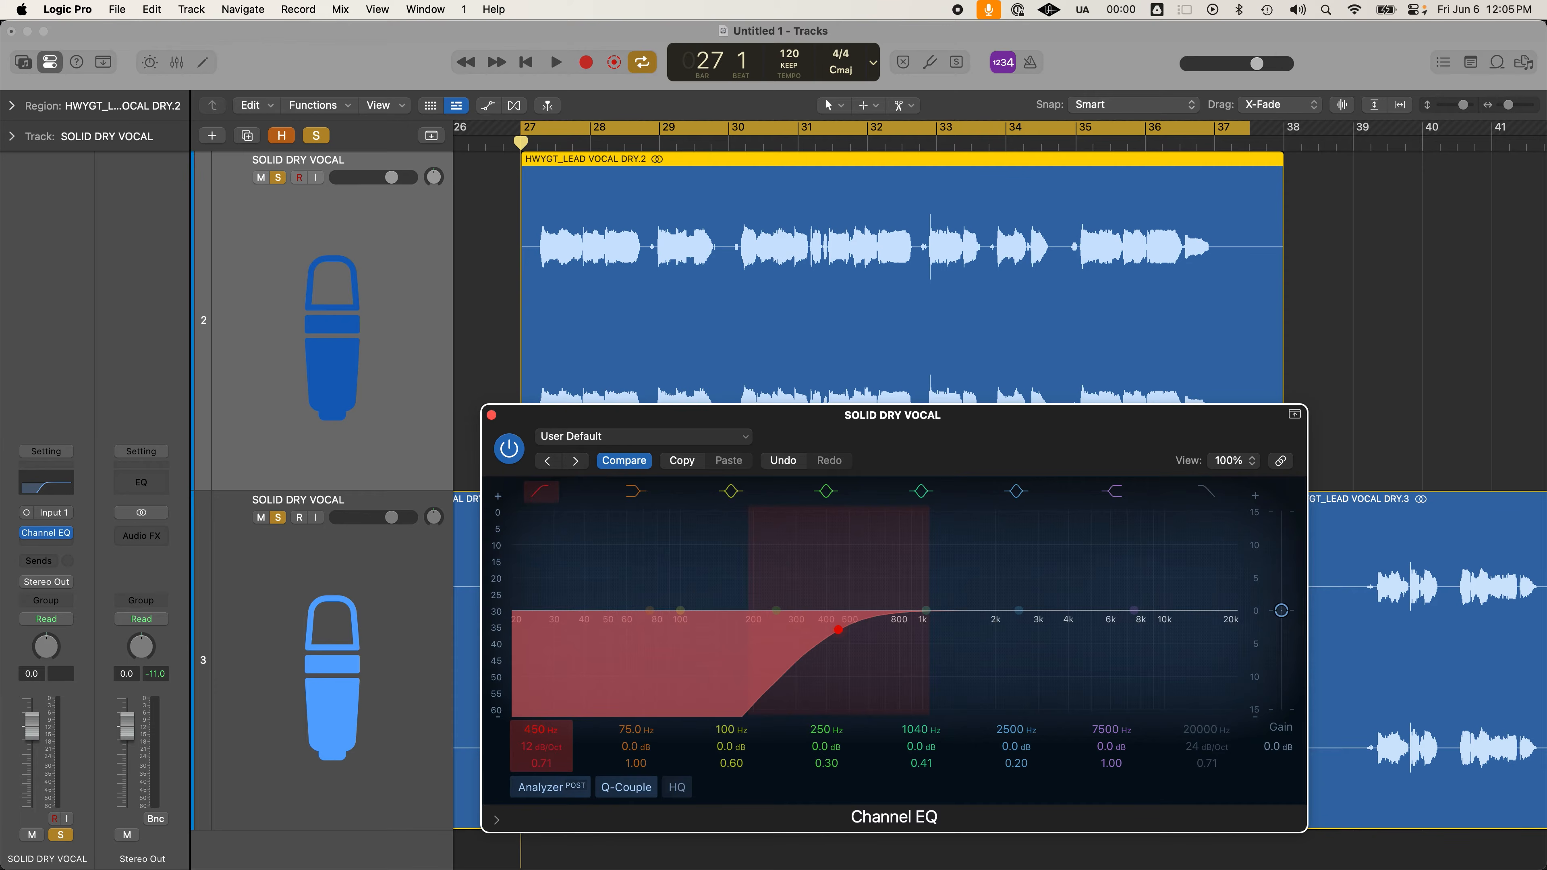
{"action": "left_click_drag", "start_coordinate": [838, 630], "coordinate": [773, 629]}
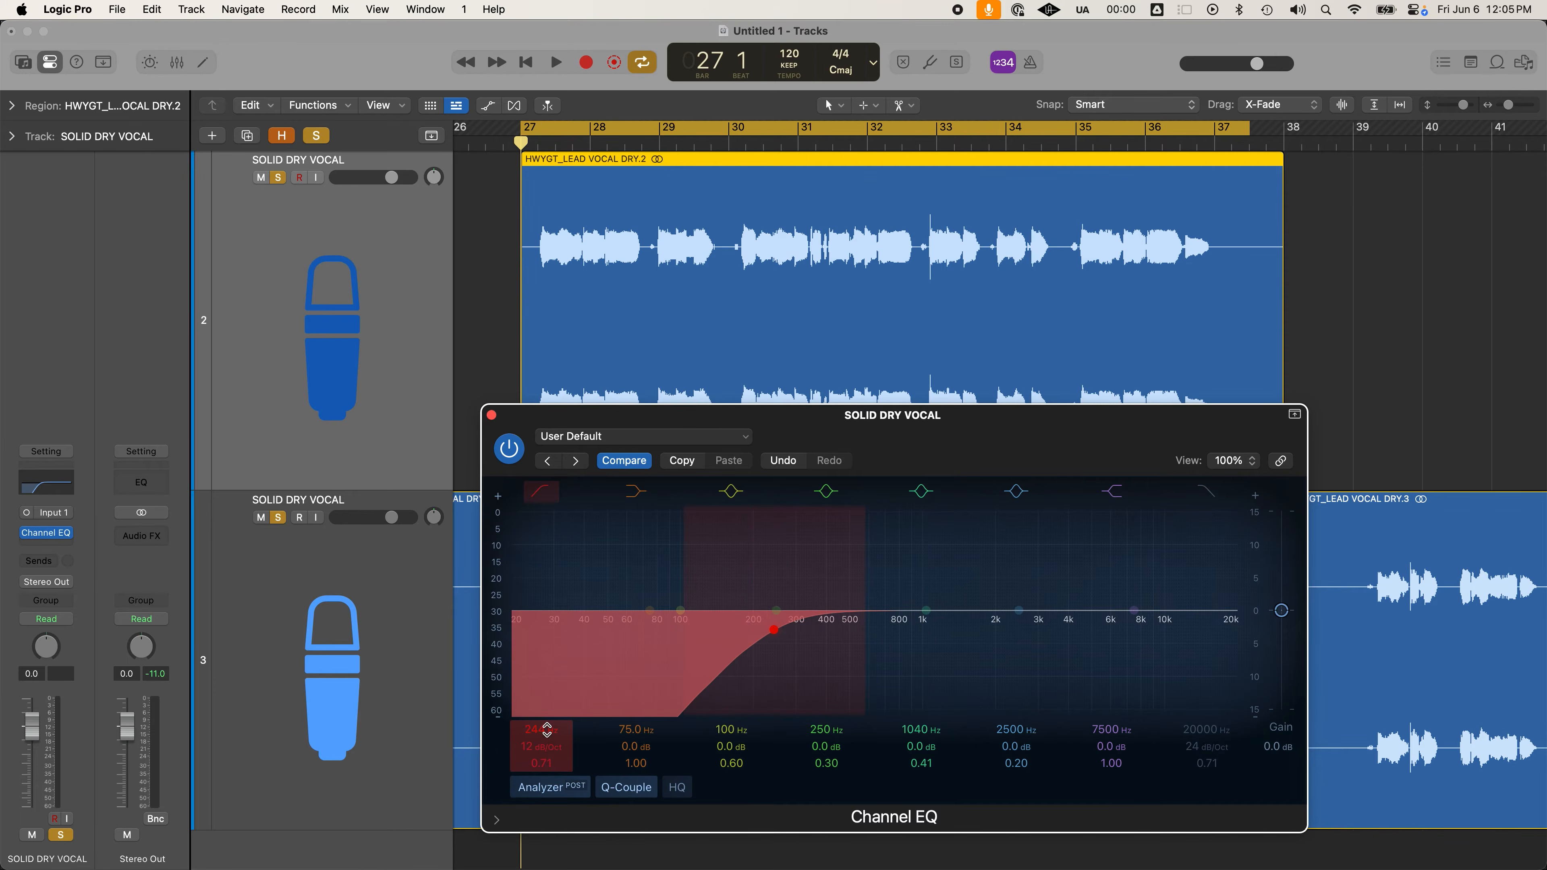
{"action": "key", "text": "space"}
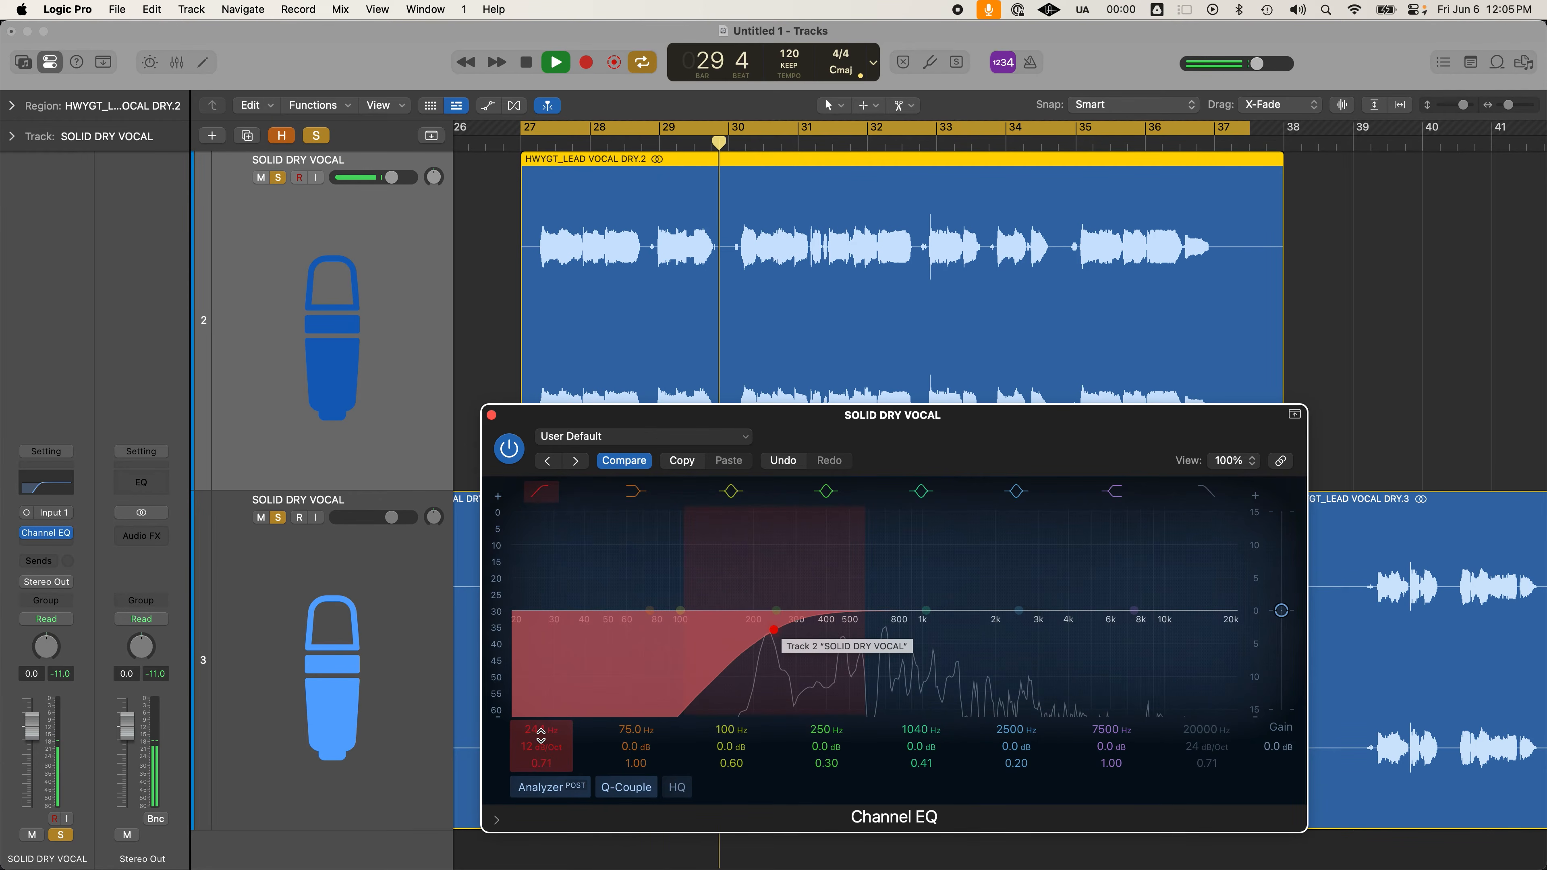
{"action": "key", "text": "space"}
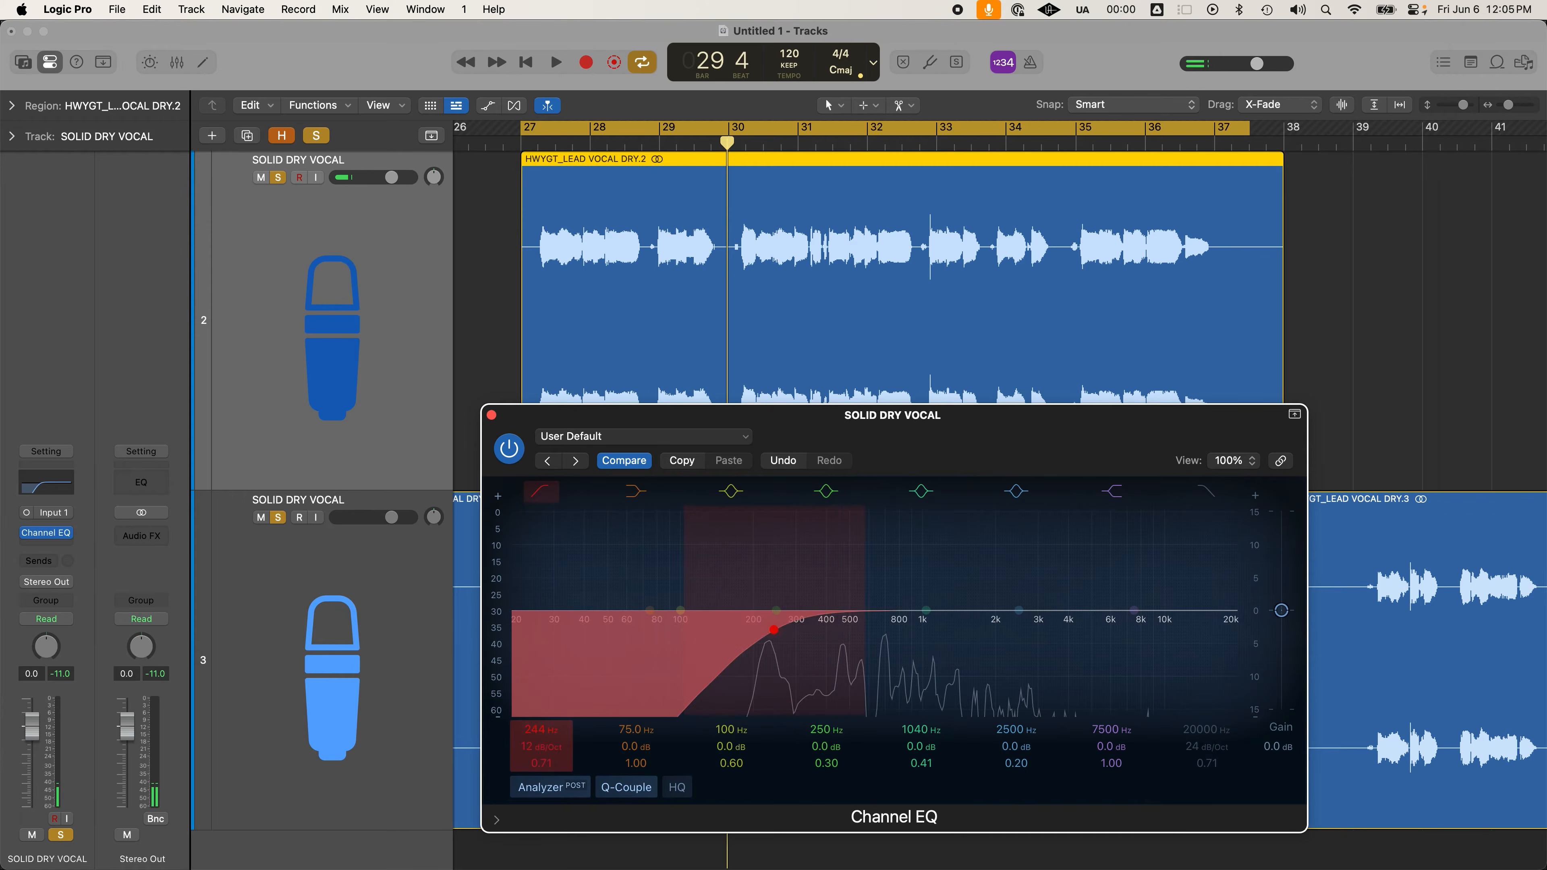
Lower the low-cut band's frequency to 90.5 Hz and fine-tune it to 101 Hz
{"action": "left_click_drag", "start_coordinate": [541, 730], "coordinate": [541, 800]}
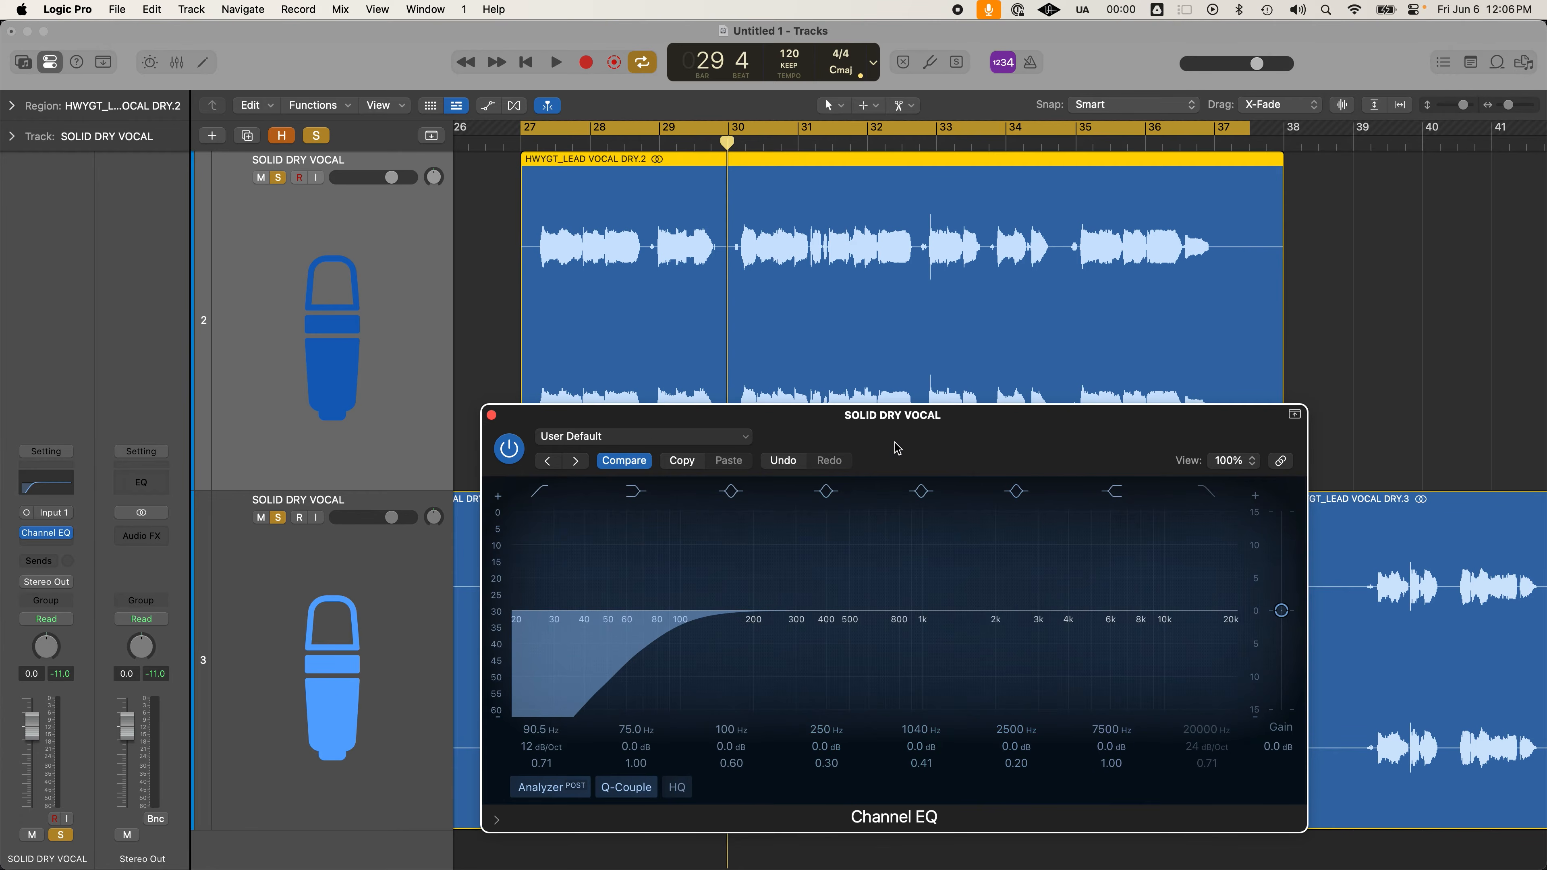
{"action": "left_click_drag", "start_coordinate": [897, 448], "coordinate": [895, 411]}
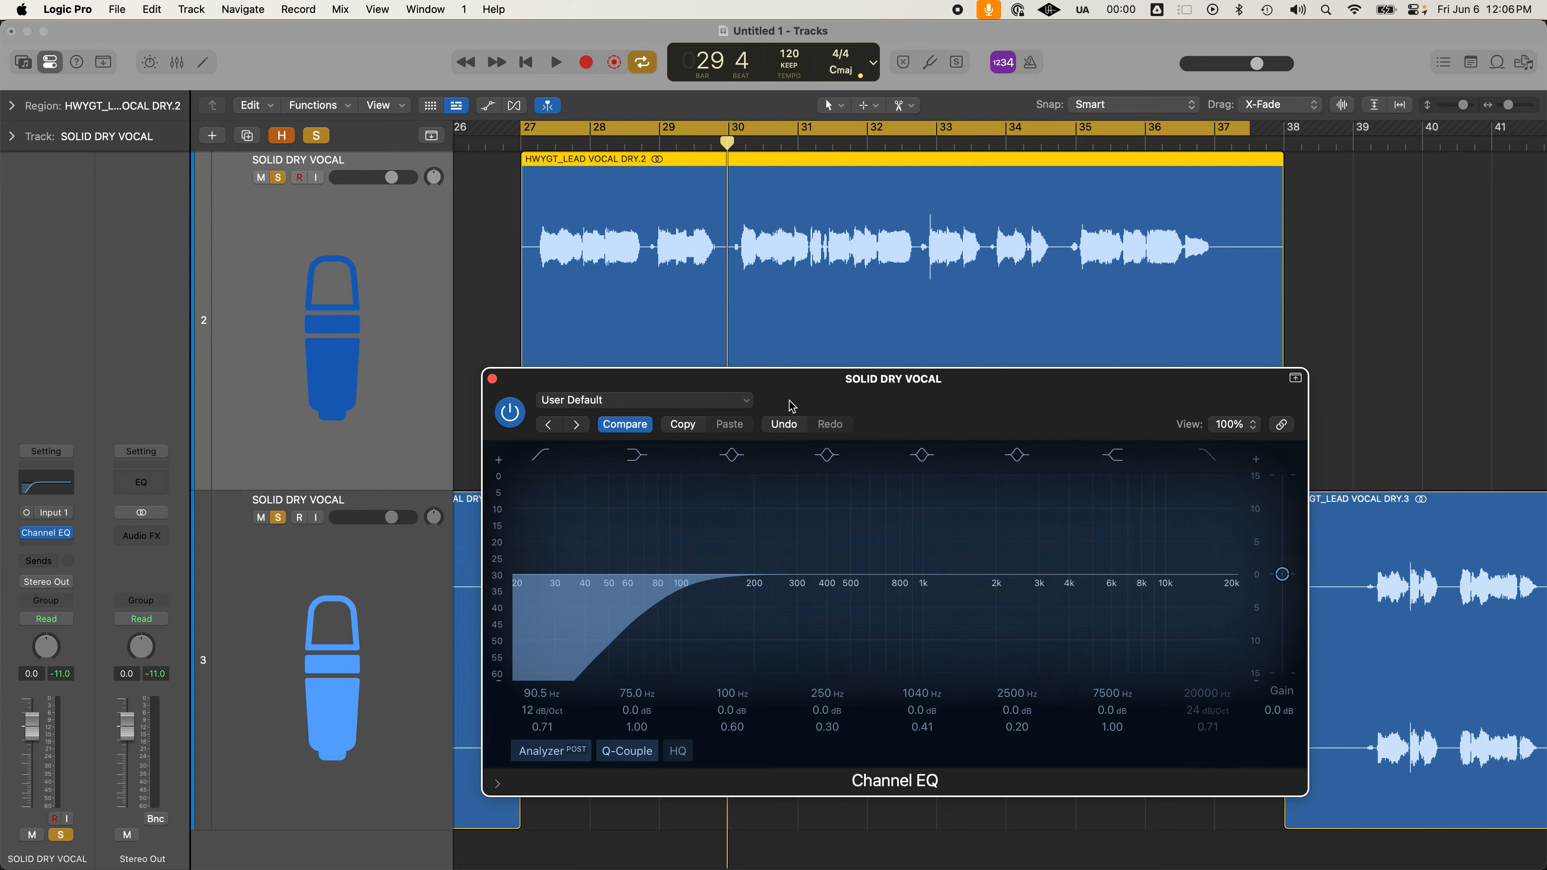
{"action": "mouse_move", "coordinate": [670, 582]}
{"action": "left_mouse_down"}
{"action": "mouse_move", "coordinate": [694, 594]}
{"action": "mouse_move", "coordinate": [681, 594]}
{"action": "left_mouse_up"}
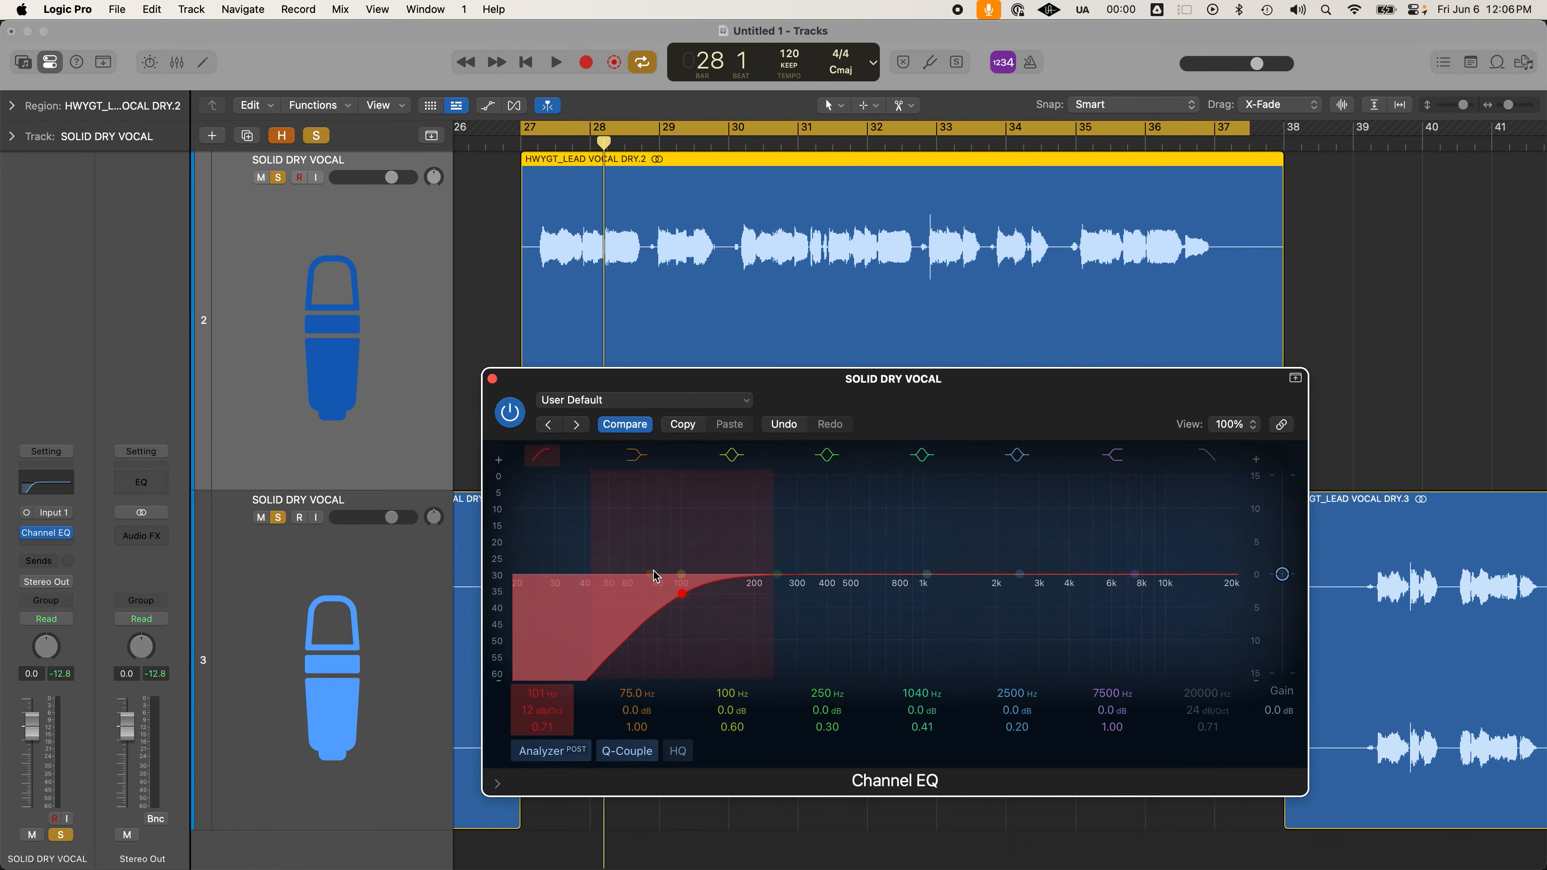
Set the fourth EQ band's Q to 1.30, trying a 1.5 dB cut at 186 Hz and a 5.5 dB boost at 200 Hz
{"action": "left_click_drag", "start_coordinate": [775, 572], "coordinate": [769, 558]}
{"action": "mouse_move", "coordinate": [852, 511]}
{"action": "left_mouse_down"}
{"action": "mouse_move", "coordinate": [866, 508]}
{"action": "mouse_move", "coordinate": [852, 513]}
{"action": "left_mouse_up"}
{"action": "left_click_drag", "start_coordinate": [769, 558], "coordinate": [746, 590]}
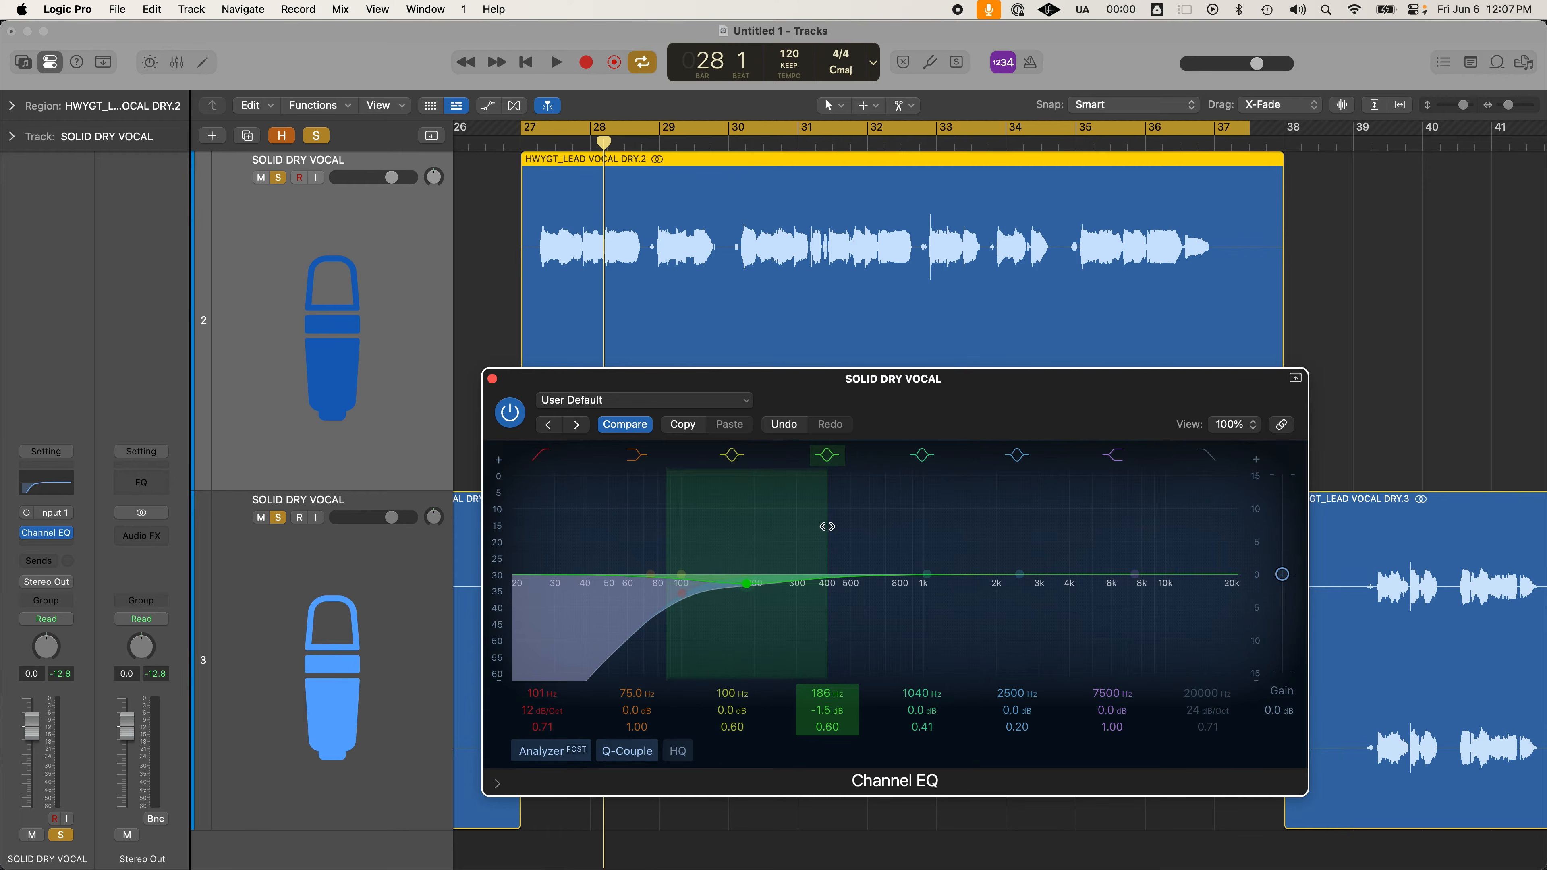
{"action": "left_click_drag", "start_coordinate": [827, 527], "coordinate": [810, 526]}
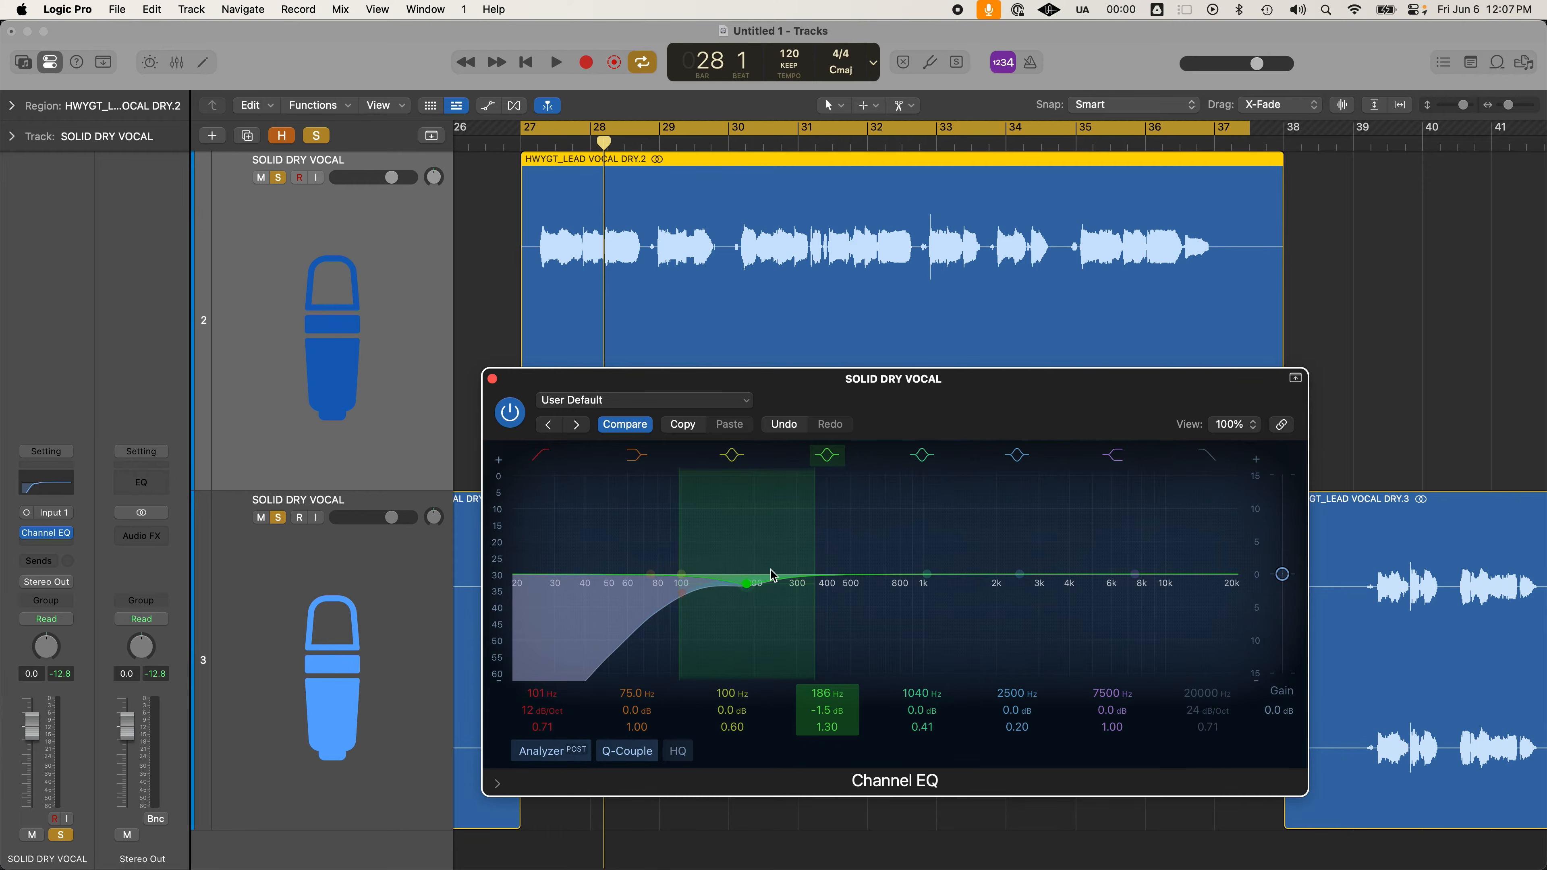
{"action": "left_click_drag", "start_coordinate": [746, 584], "coordinate": [754, 527]}
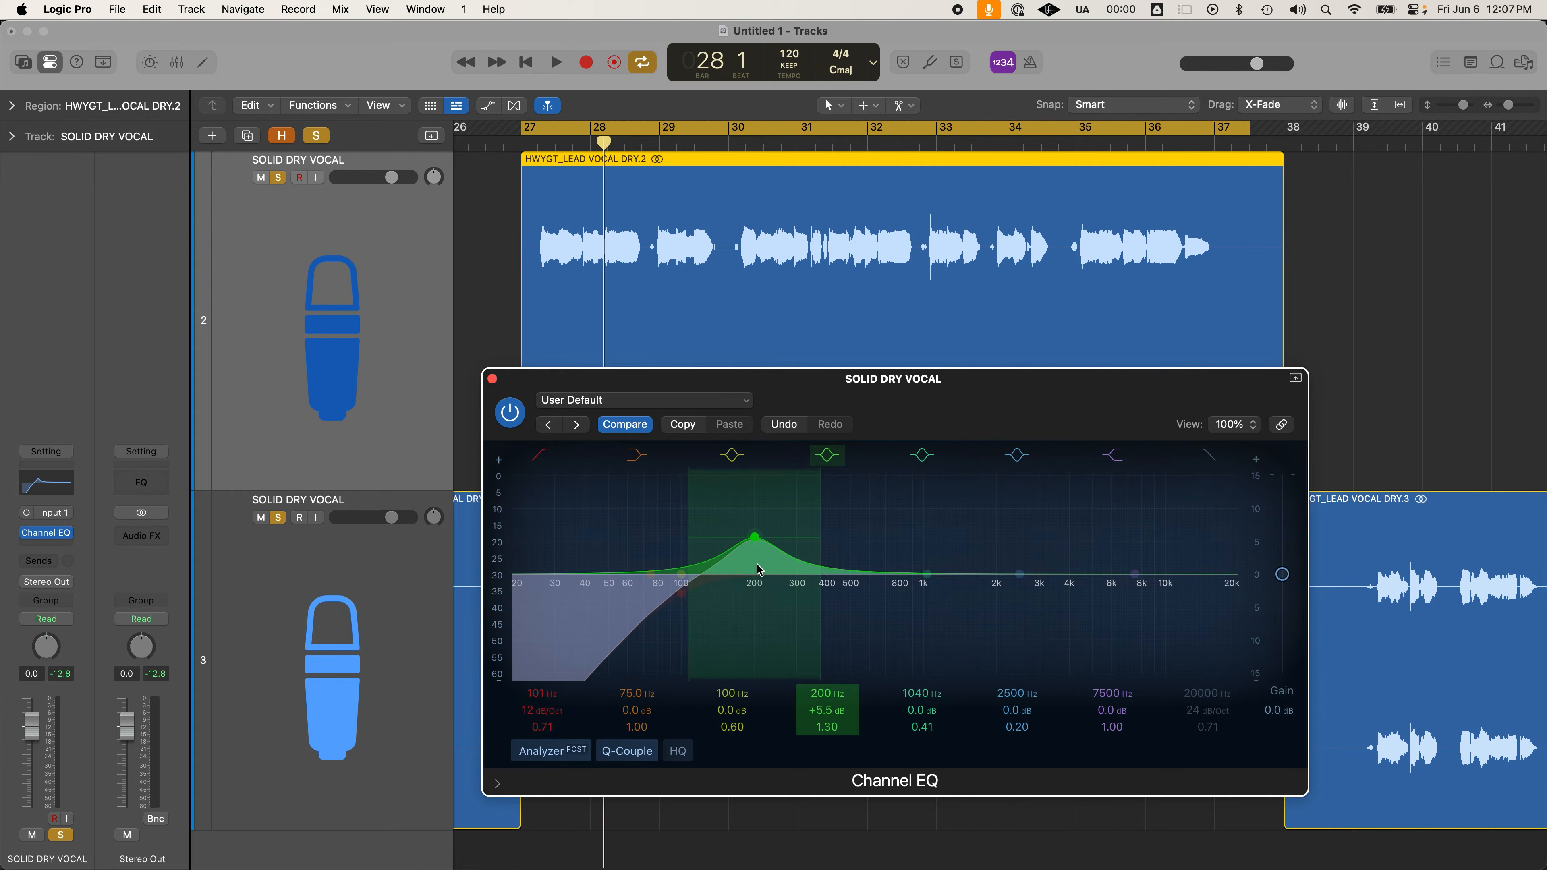
Audition the soloed vocal with the fourth EQ band boosted by 5.5 dB at 200 Hz
{"action": "key", "text": "space"}
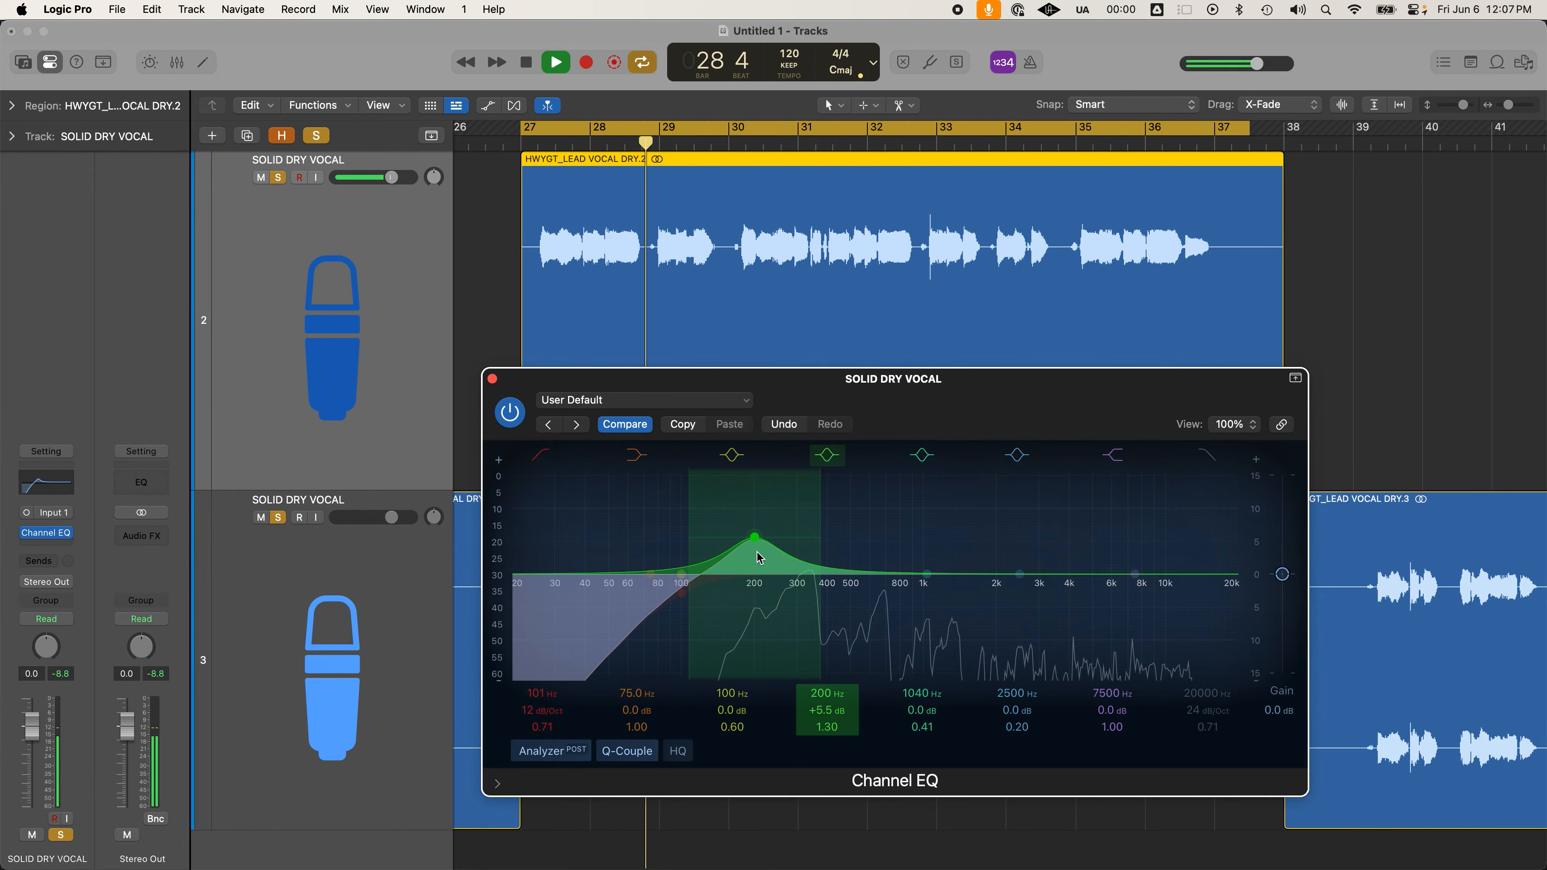
{"action": "key", "text": "space"}
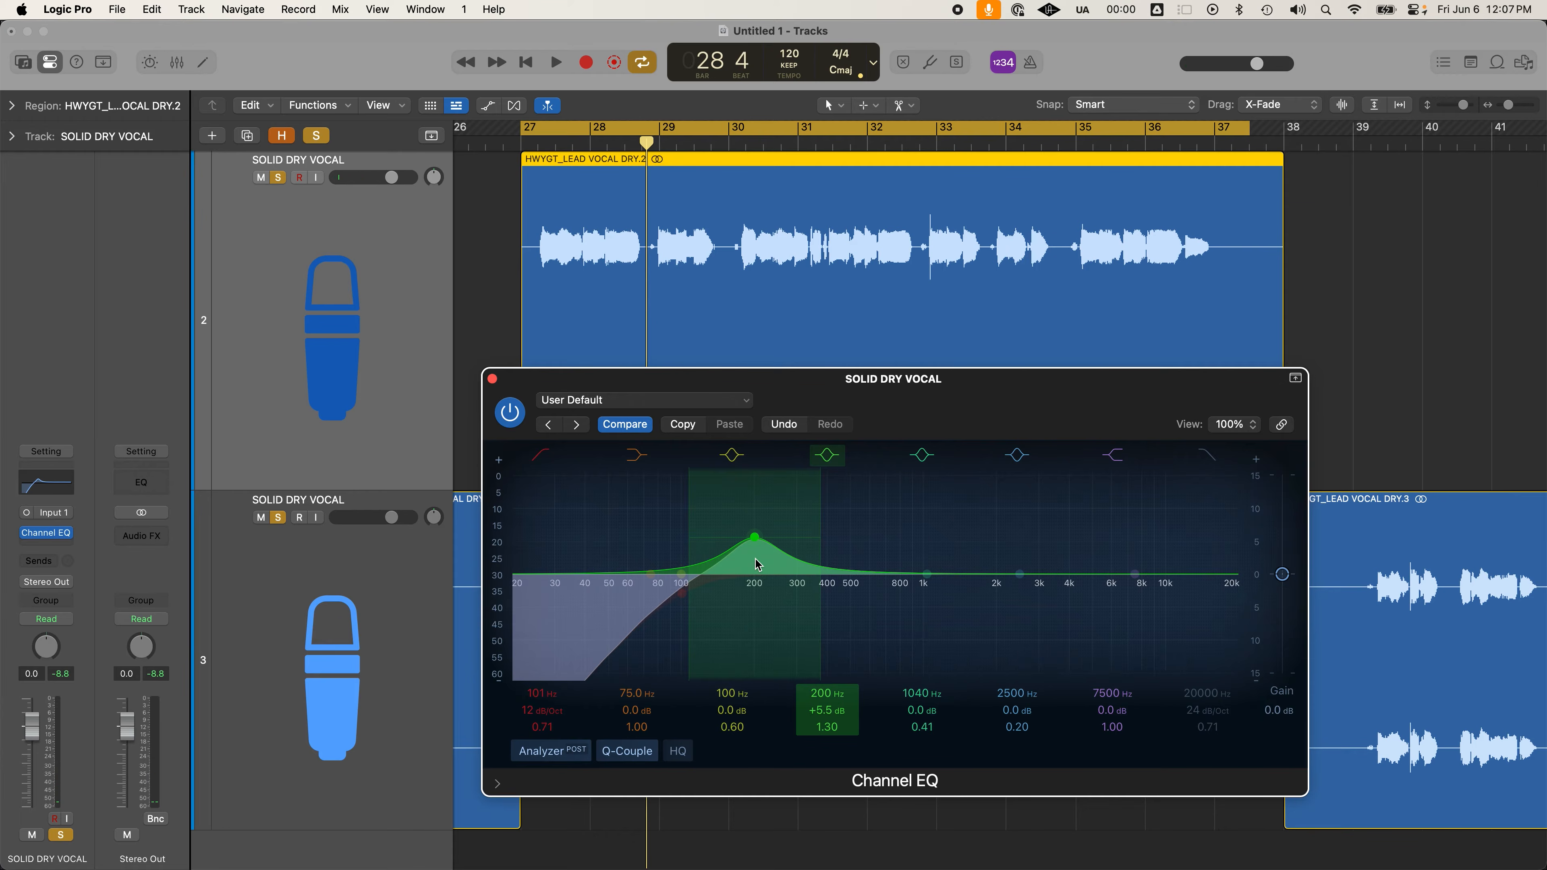
{"action": "key", "text": "space"}
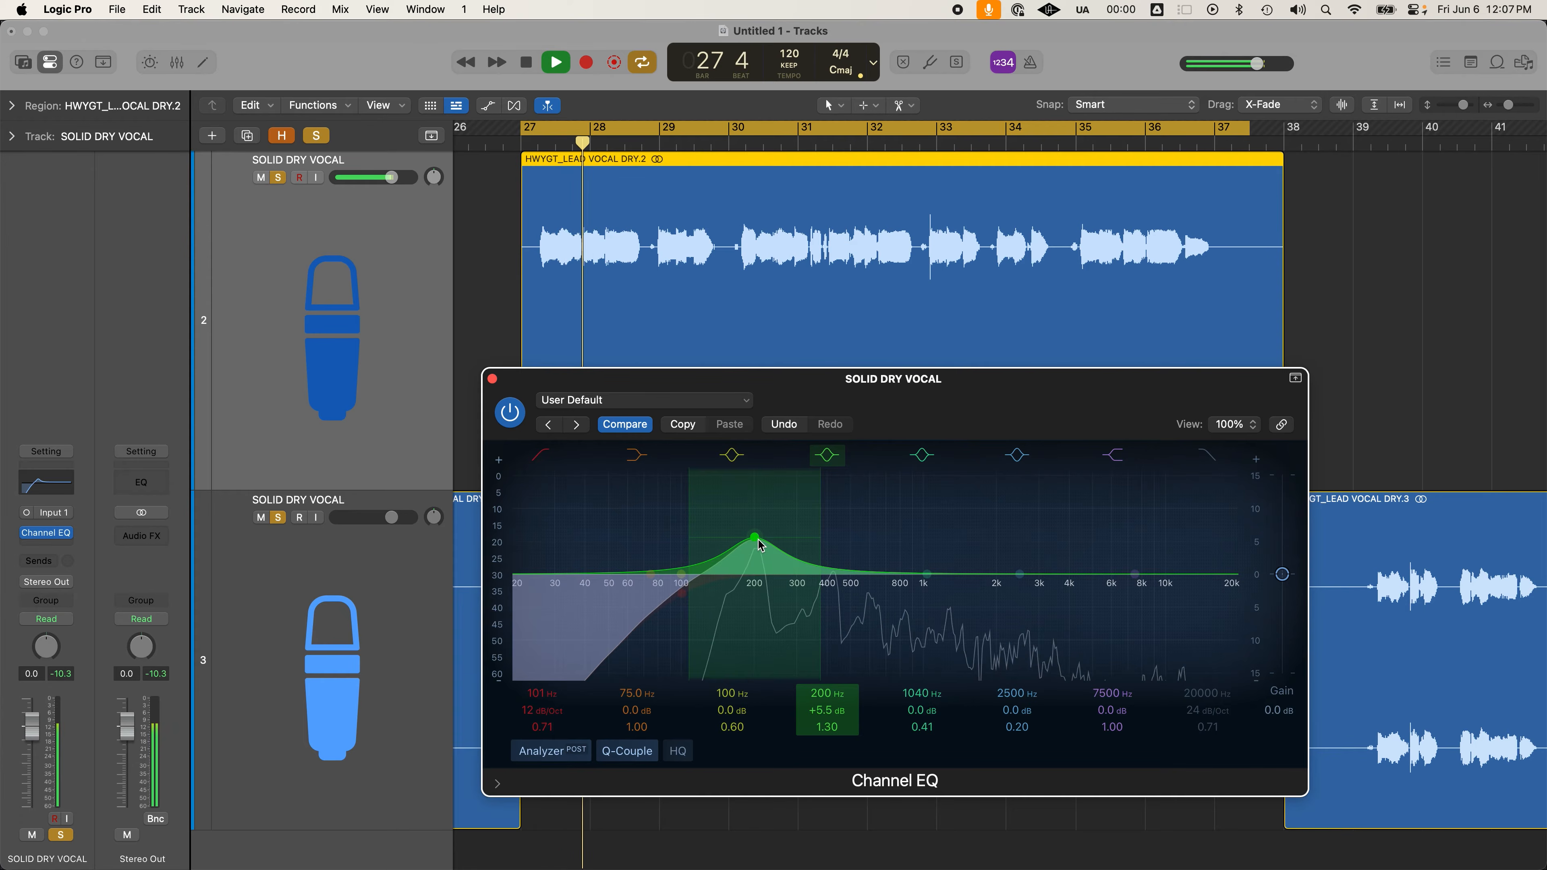
Try a 4.9 dB cut on the fourth EQ band at 196 Hz, audition it, and ease the cut to 1.4 dB
{"action": "key", "text": "space"}
{"action": "left_click_drag", "start_coordinate": [760, 556], "coordinate": [755, 628]}
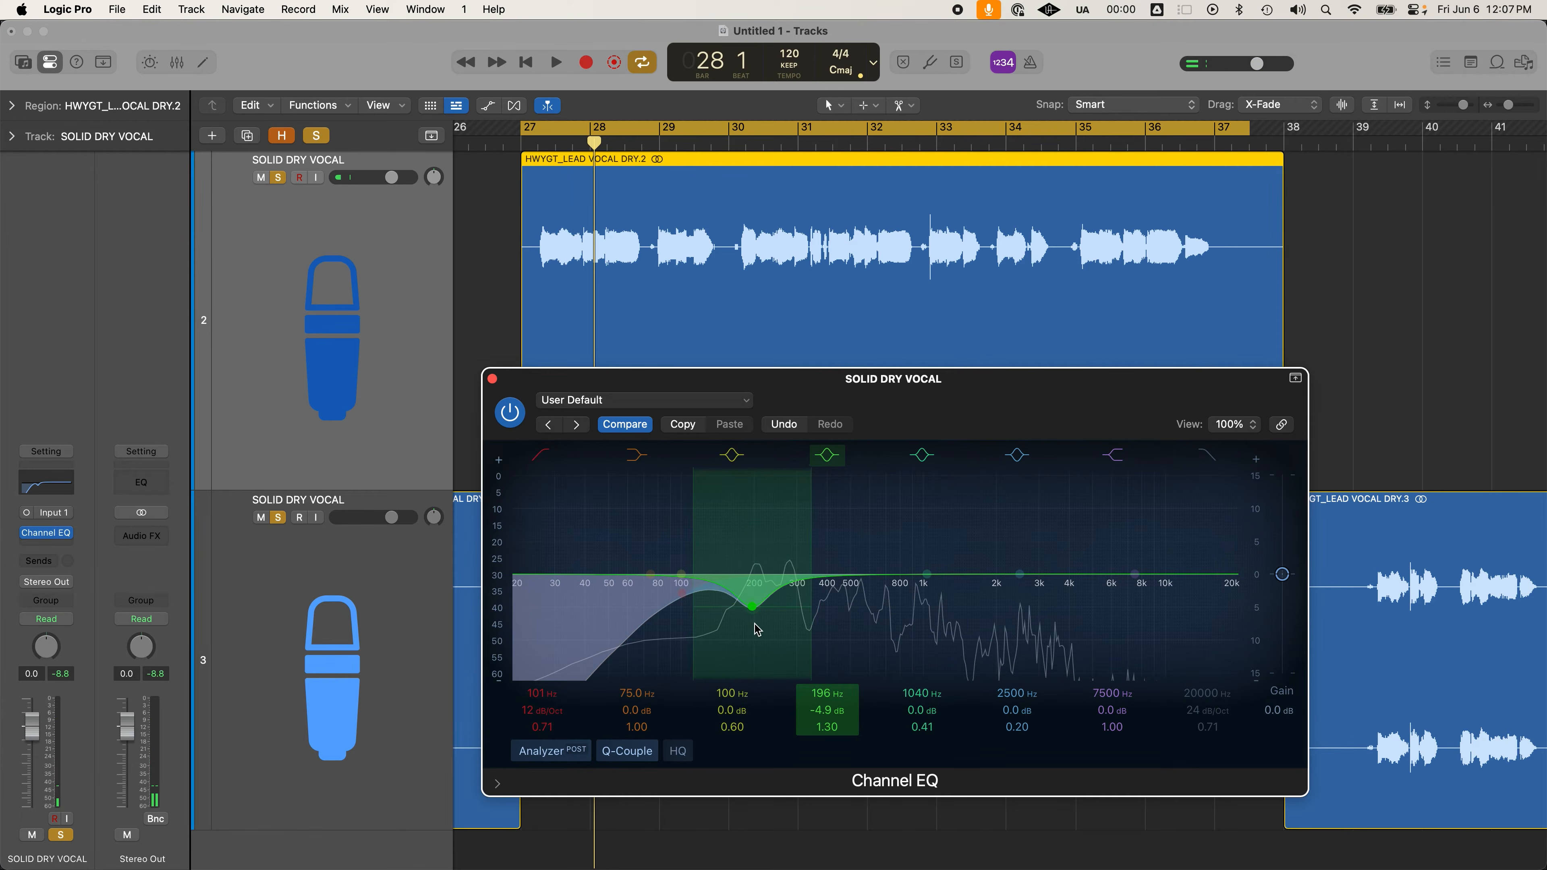
{"action": "key", "text": "space"}
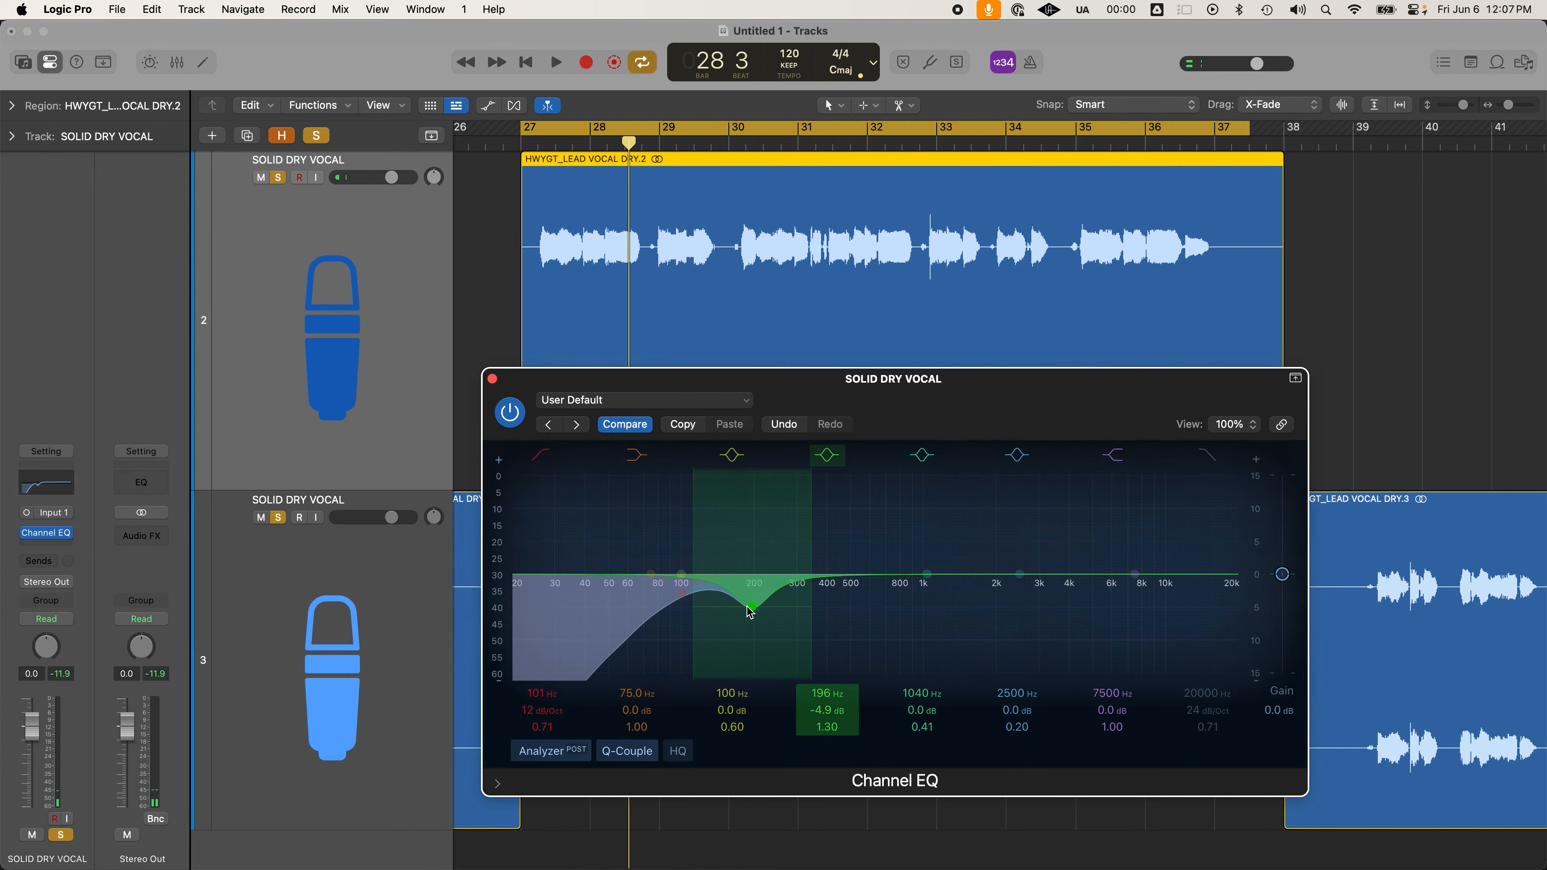
{"action": "left_click", "coordinate": [752, 611]}
{"action": "left_click_drag", "start_coordinate": [753, 613], "coordinate": [751, 584]}
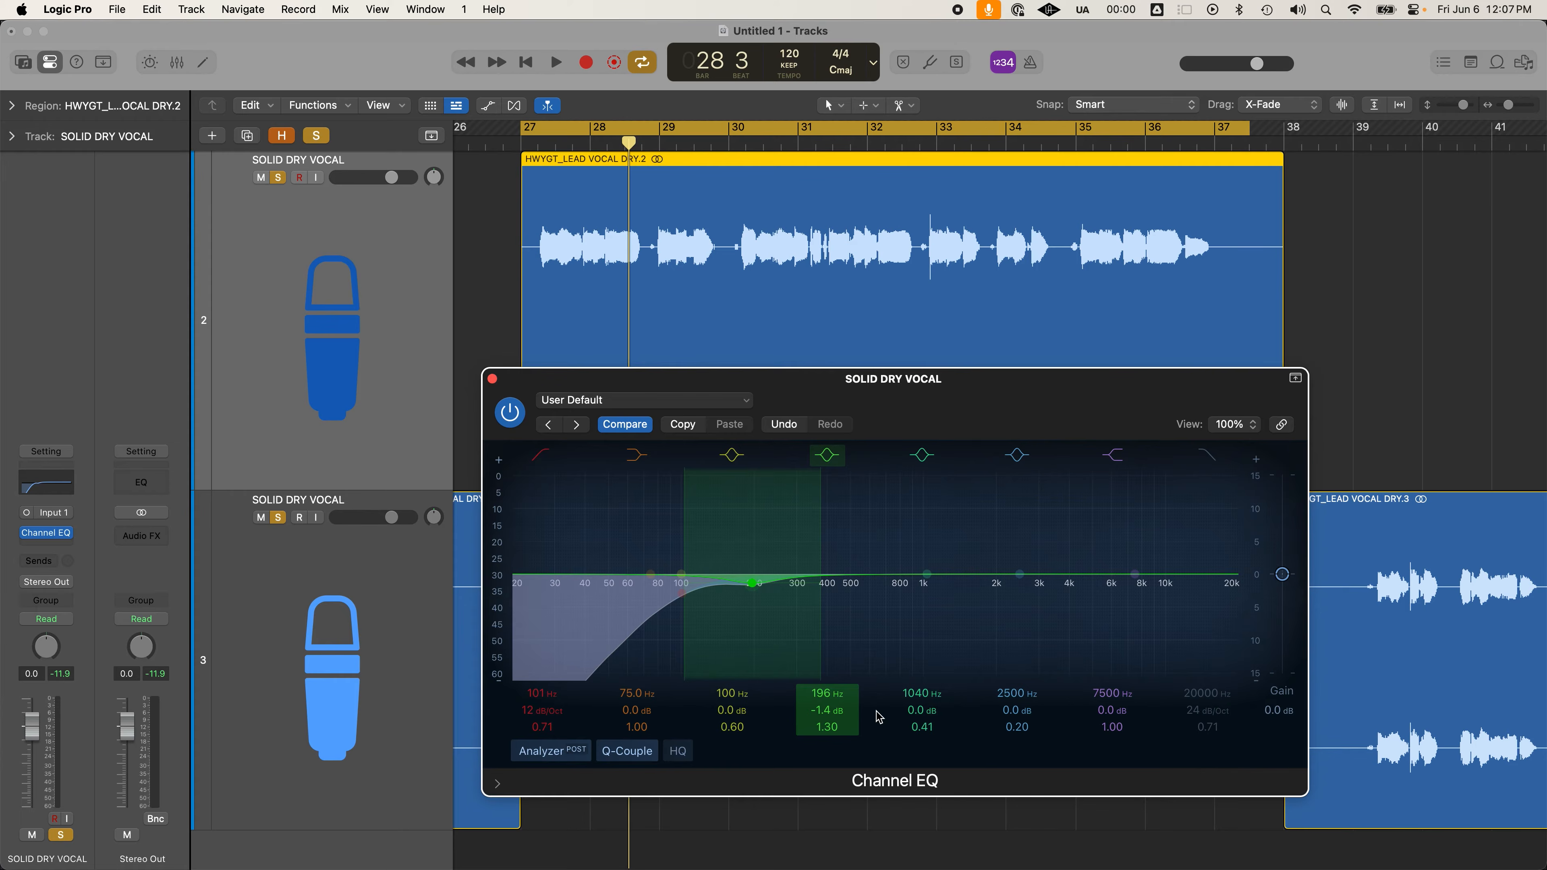
Move the fifth EQ band to 2980 Hz and the high shelf to 8200 Hz, both at -0.1 dB
{"action": "left_click_drag", "start_coordinate": [929, 576], "coordinate": [1042, 582]}
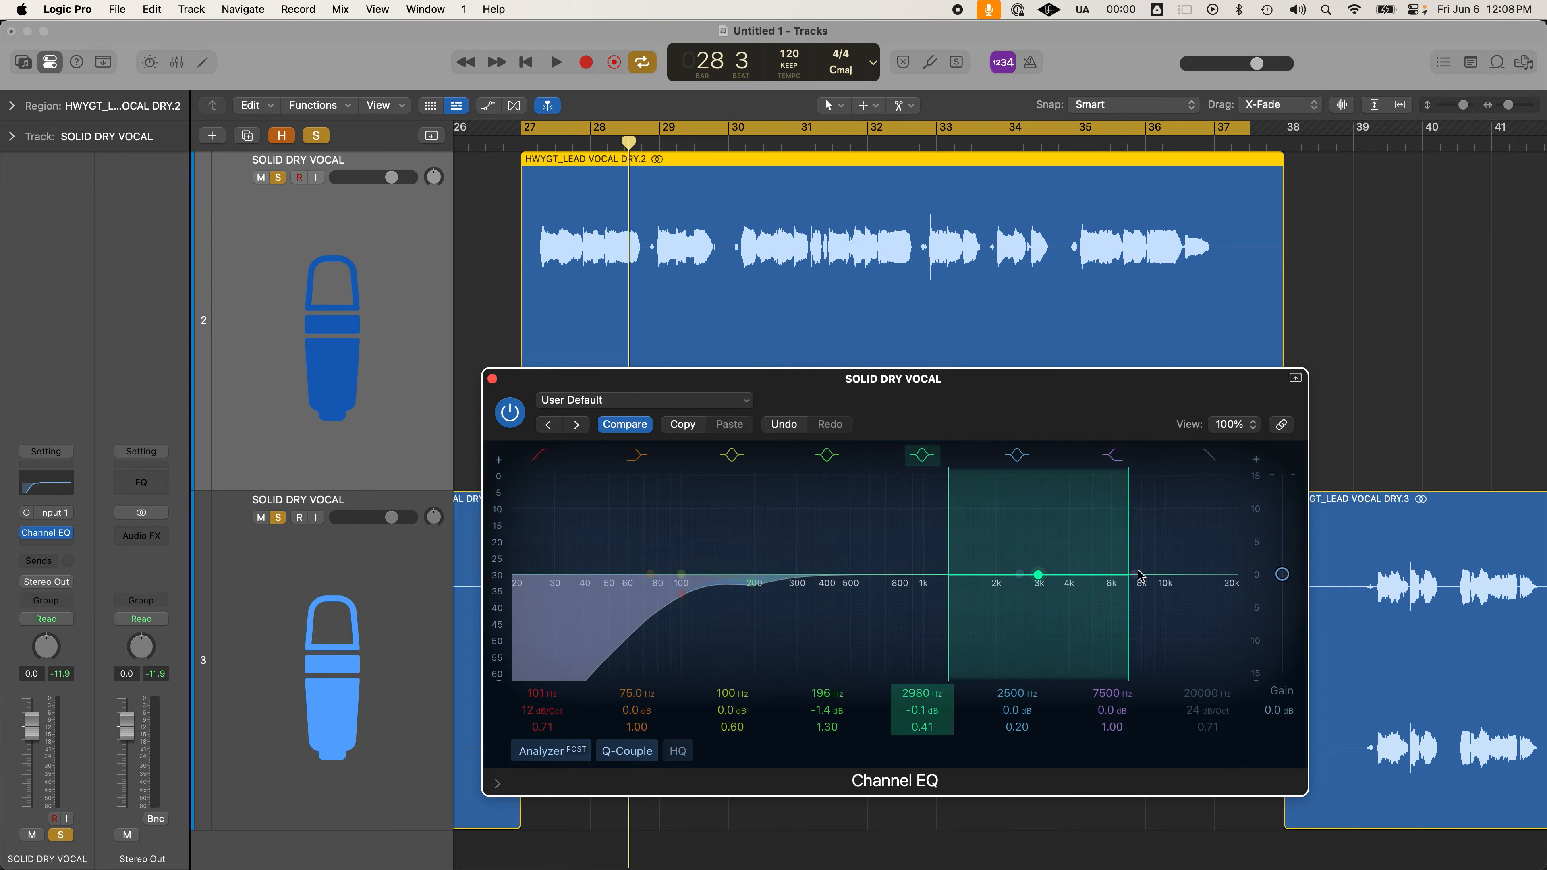
{"action": "left_click", "coordinate": [1120, 452]}
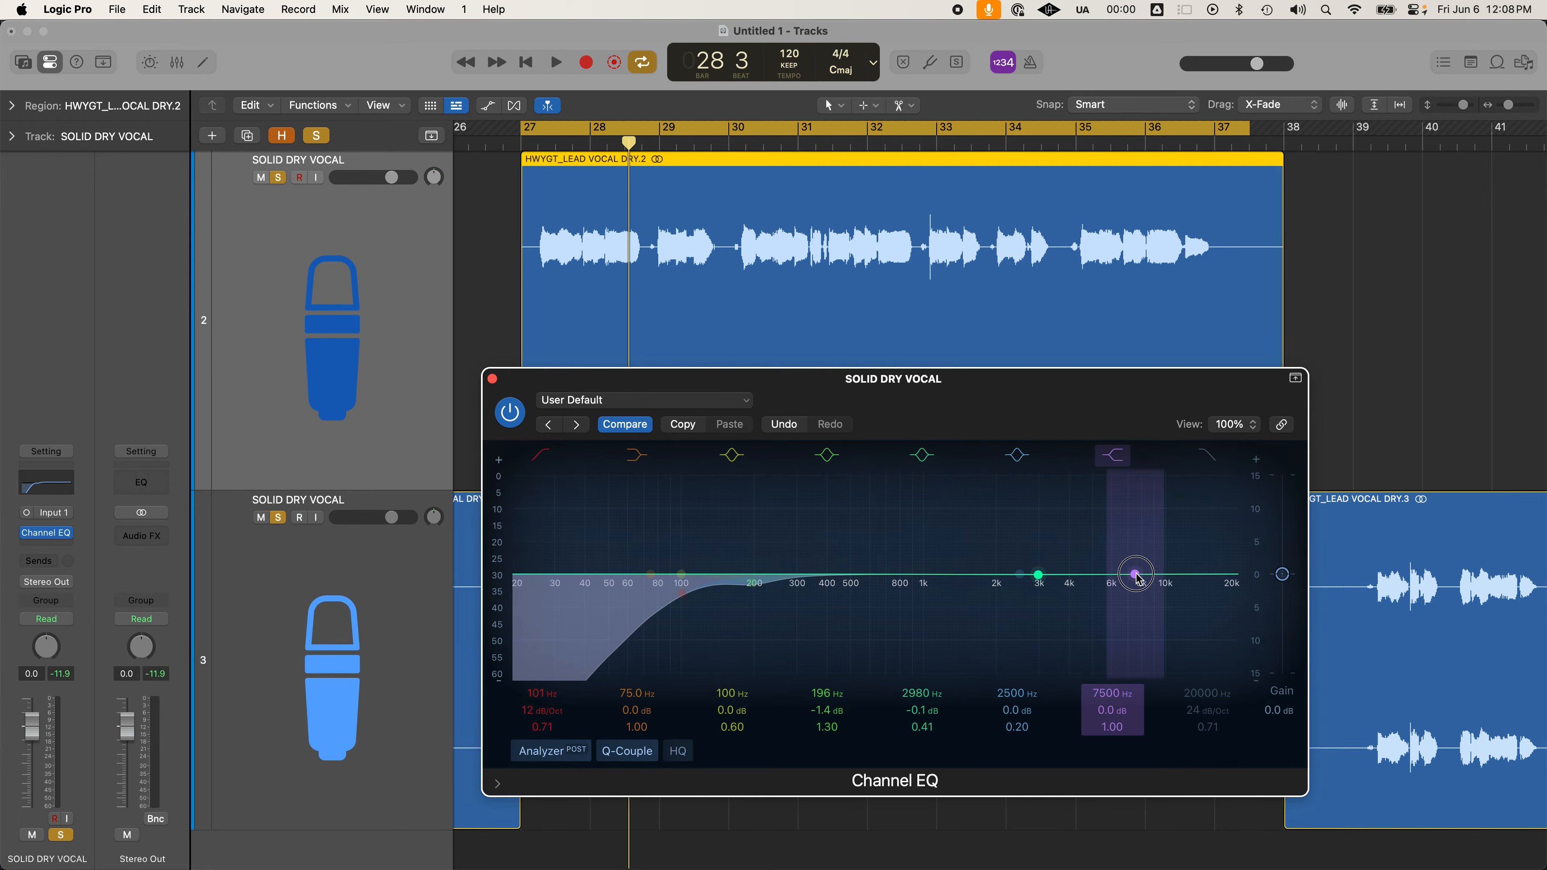
{"action": "mouse_move", "coordinate": [1134, 574]}
{"action": "left_mouse_down"}
{"action": "mouse_move", "coordinate": [1026, 576]}
{"action": "mouse_move", "coordinate": [1038, 557]}
{"action": "mouse_move", "coordinate": [1046, 574]}
{"action": "mouse_move", "coordinate": [1148, 582]}
{"action": "left_mouse_up"}
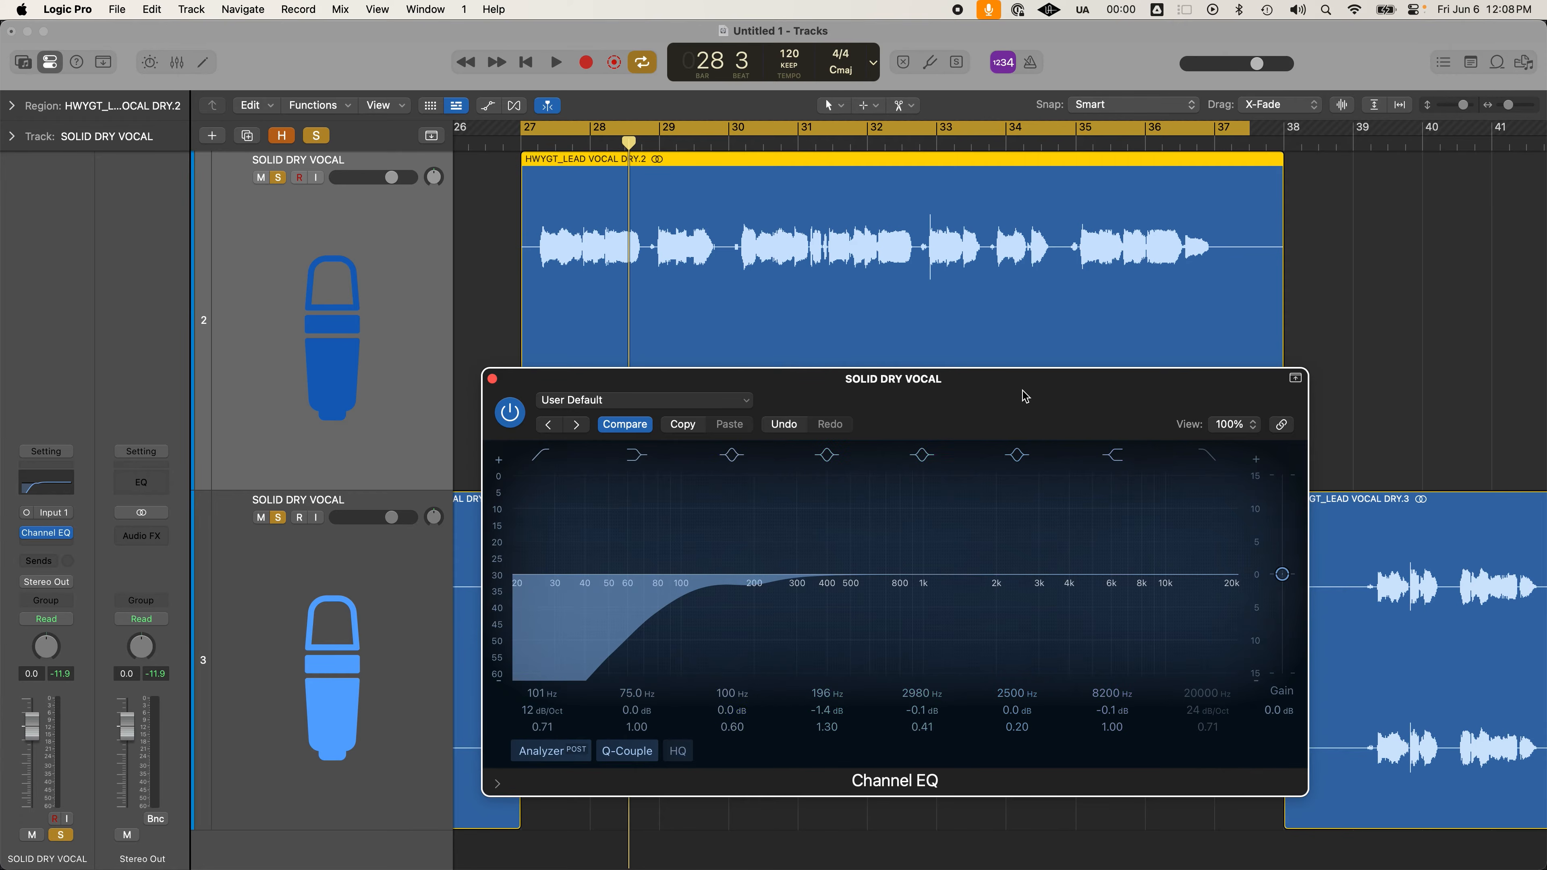
{"action": "left_click_drag", "start_coordinate": [1025, 396], "coordinate": [1032, 358]}
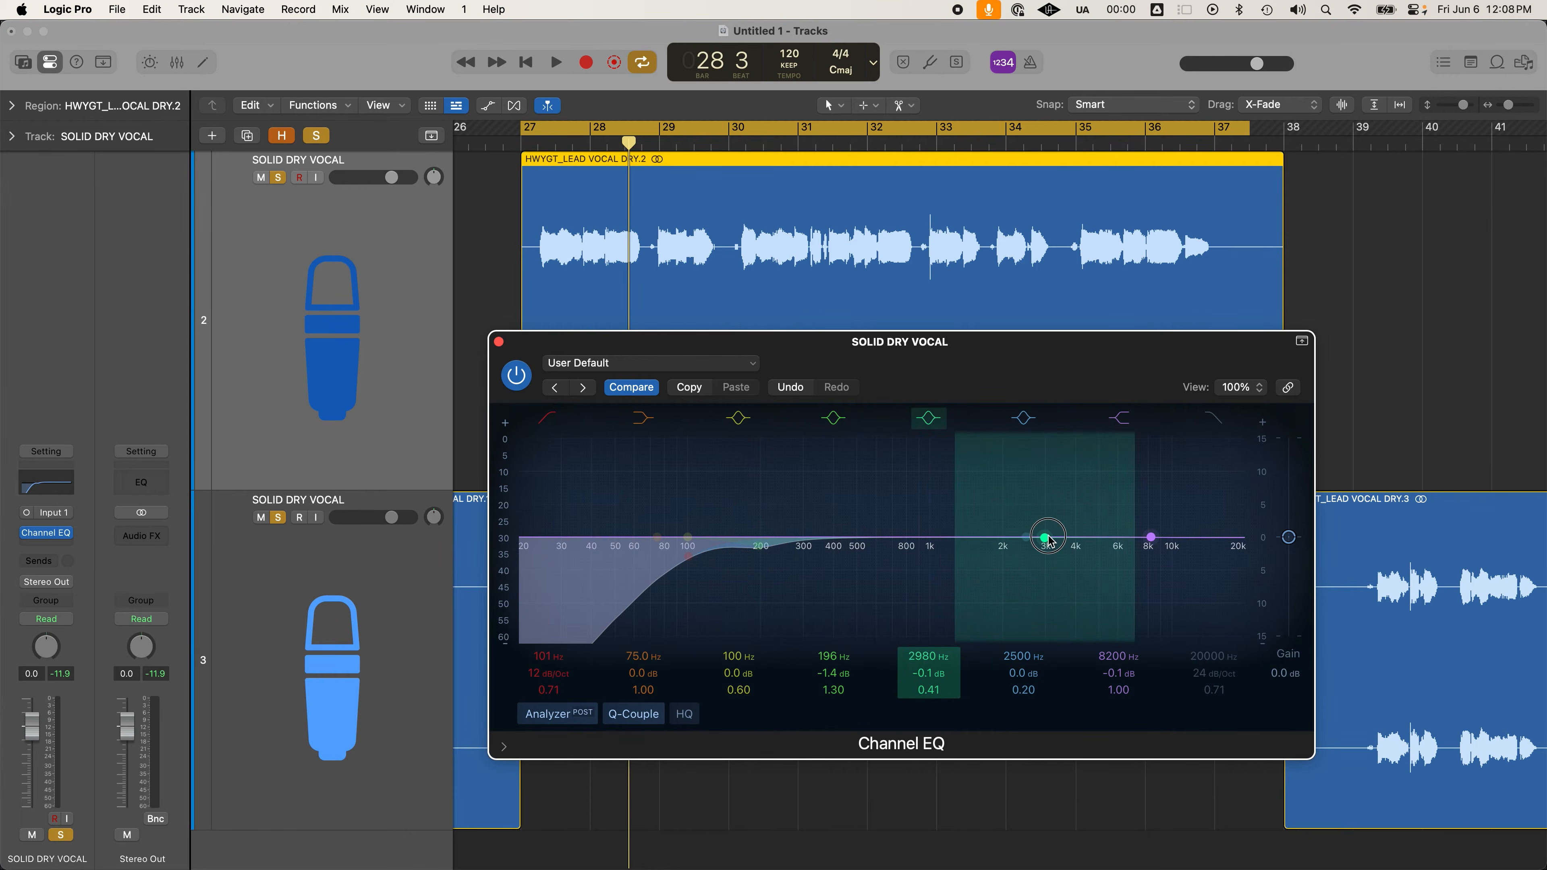
Try the fifth EQ band as a narrow 3.8 dB cut at 775 Hz with a Q of 3.60
{"action": "left_click_drag", "start_coordinate": [1046, 537], "coordinate": [907, 592]}
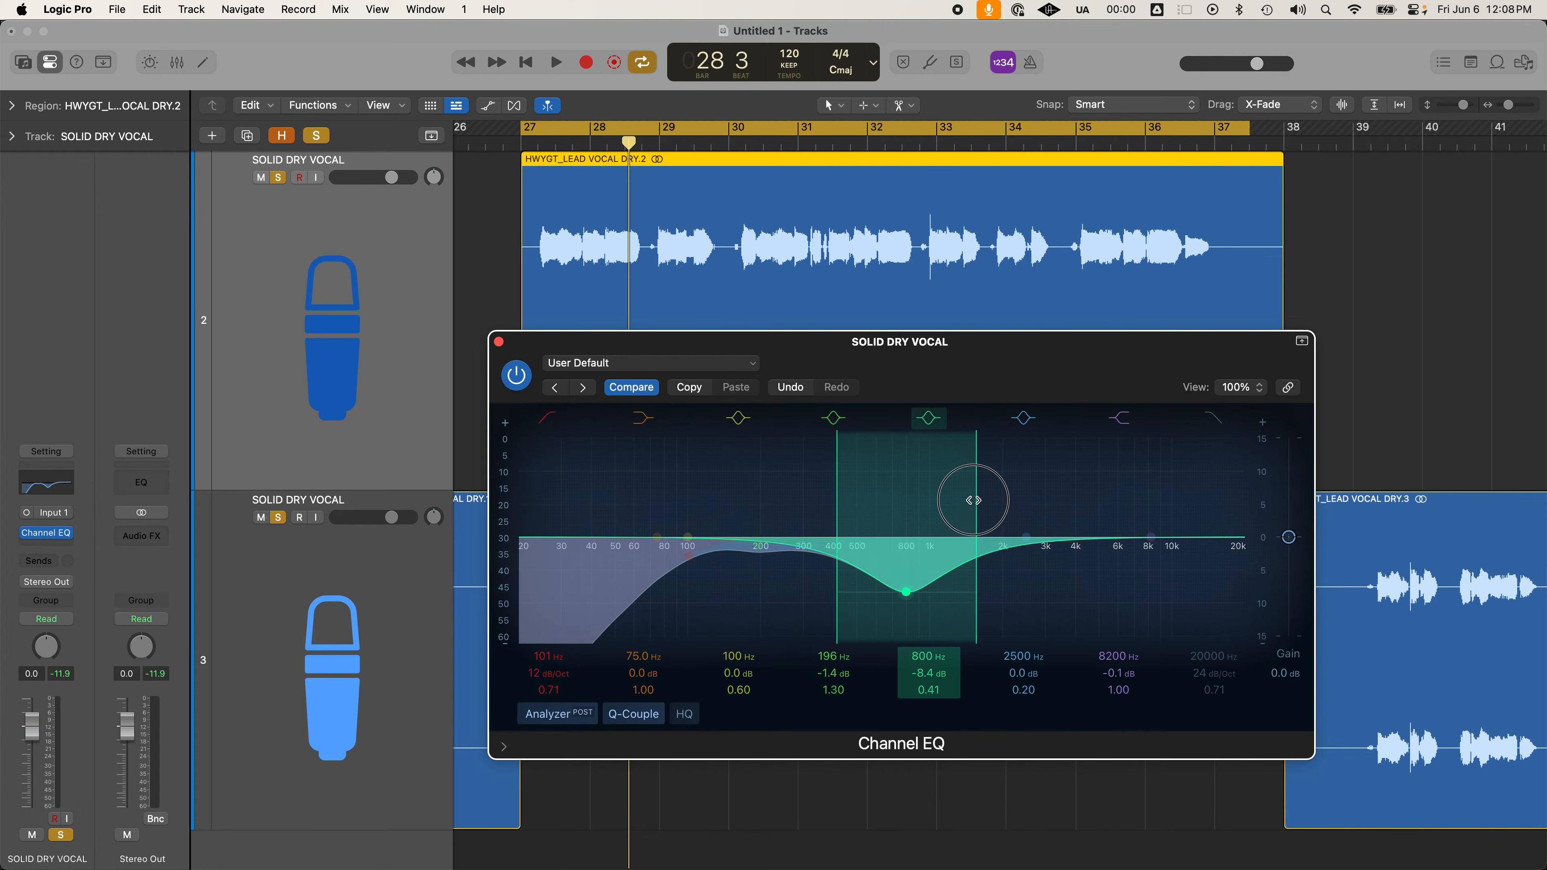
{"action": "left_click_drag", "start_coordinate": [973, 500], "coordinate": [938, 511]}
{"action": "left_click_drag", "start_coordinate": [905, 581], "coordinate": [904, 556]}
Try a 2.6 dB boost at 1750 Hz with a Q of 1.80 on the sixth EQ band, and disable both mid bands
{"action": "left_click", "coordinate": [1018, 531]}
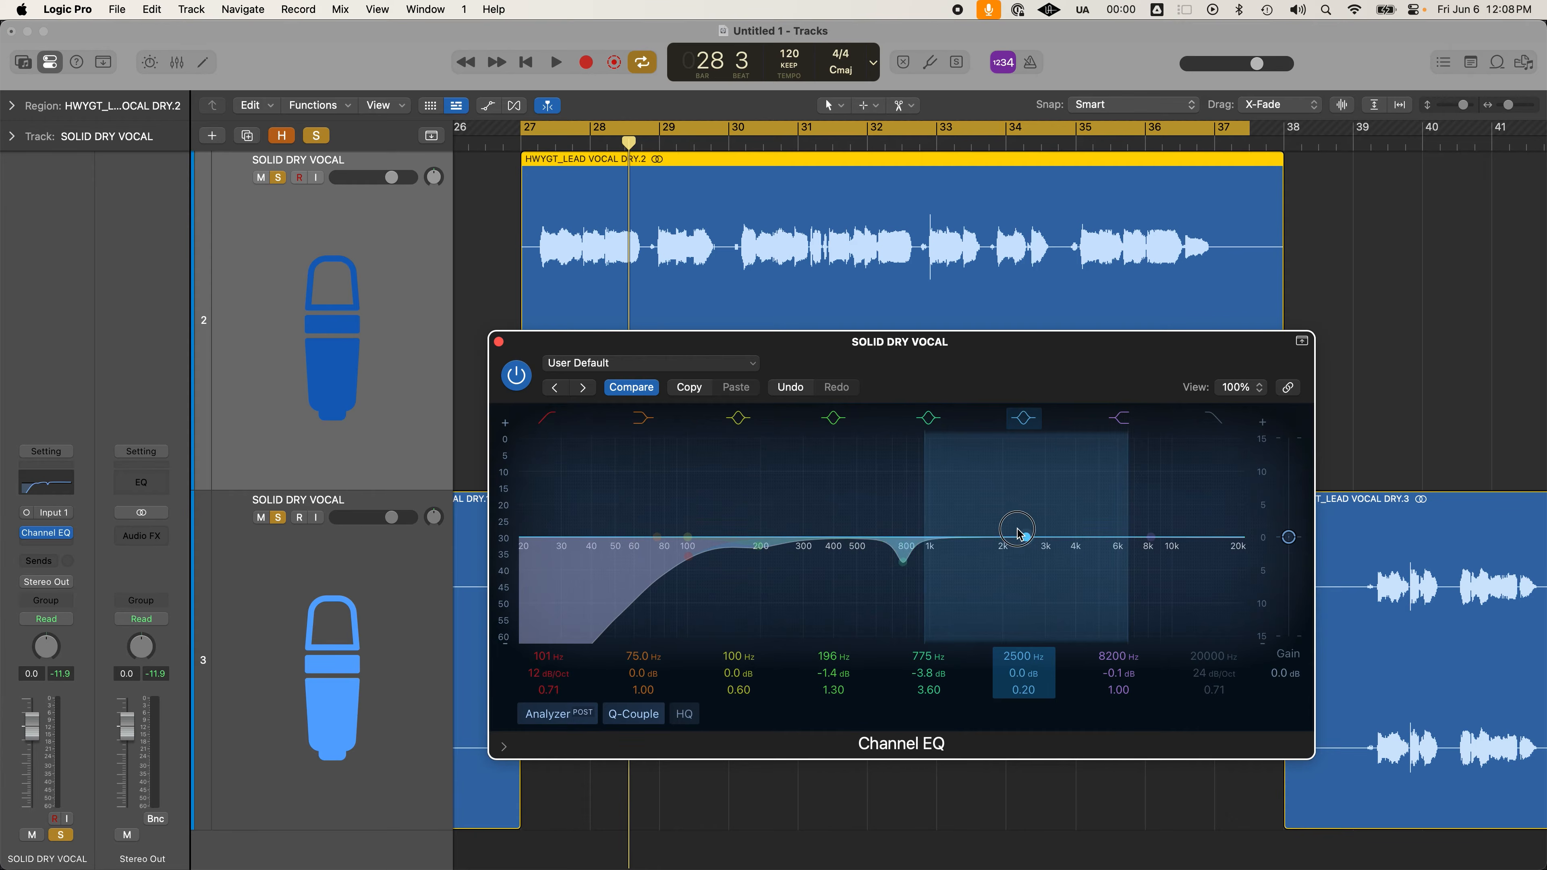
{"action": "left_click_drag", "start_coordinate": [1018, 531], "coordinate": [970, 483]}
{"action": "left_click_drag", "start_coordinate": [1042, 442], "coordinate": [988, 532]}
{"action": "left_click", "coordinate": [1029, 419]}
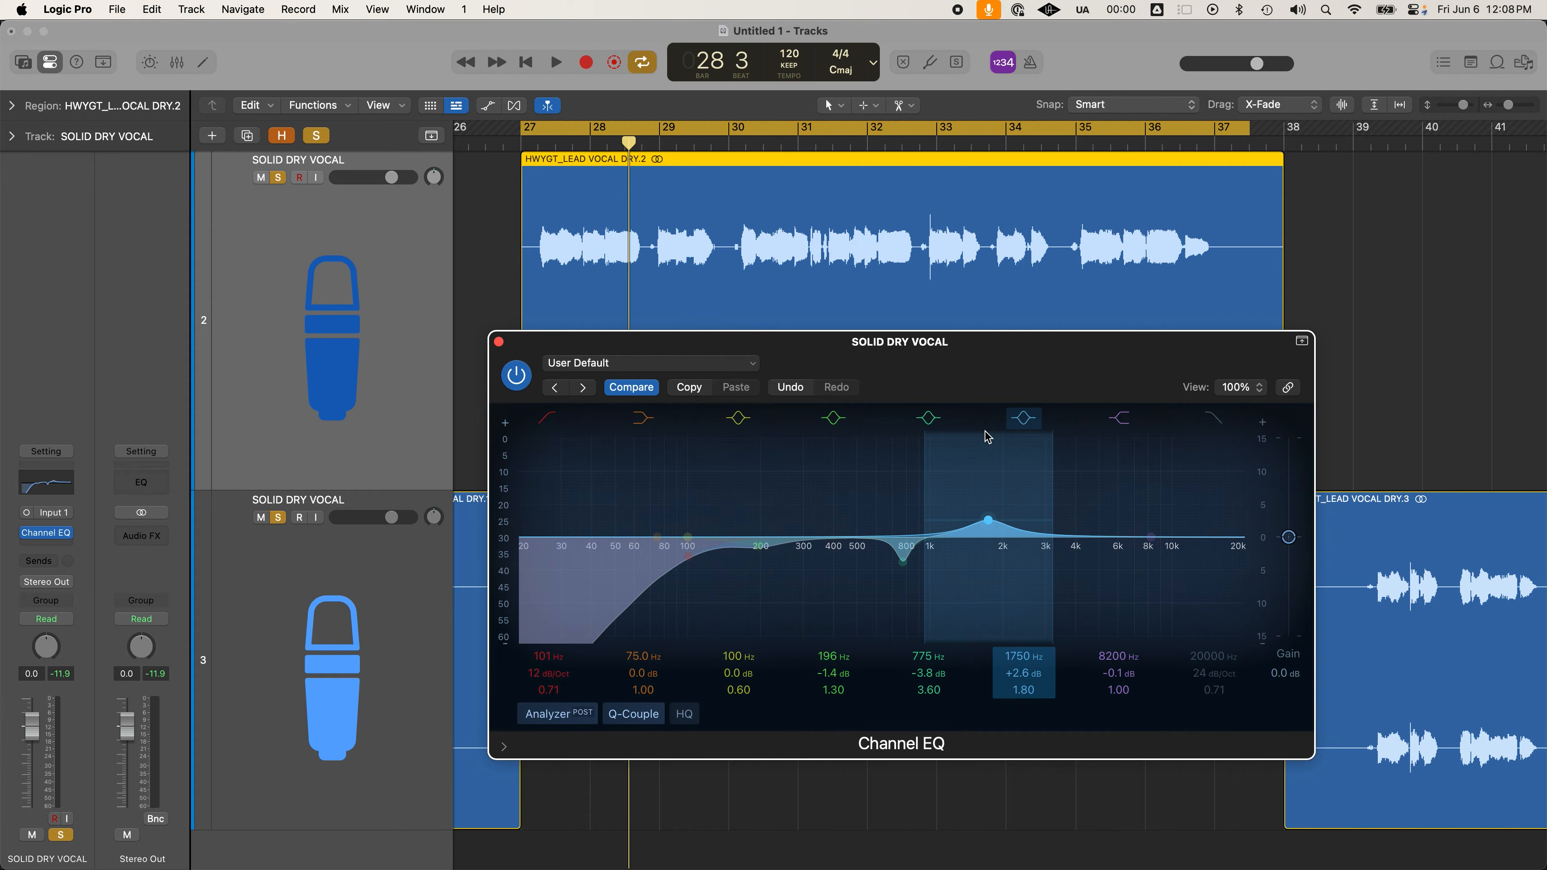
{"action": "left_click", "coordinate": [934, 425]}
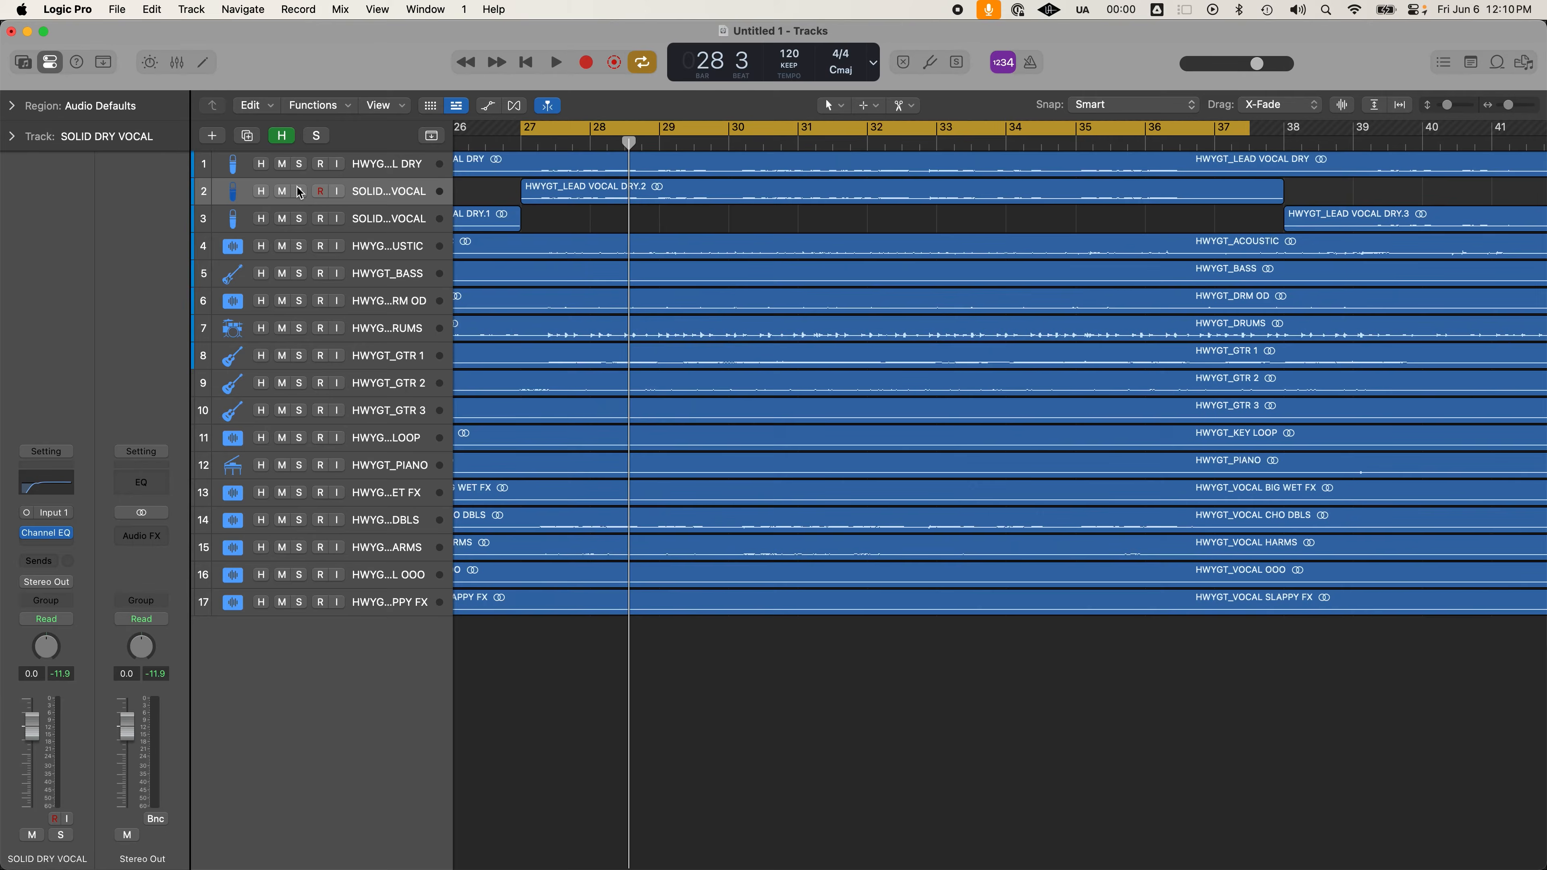
Solo the second track, select its vocal region, and clear the solo again
{"action": "left_click", "coordinate": [299, 191]}
{"action": "left_click", "coordinate": [535, 193]}
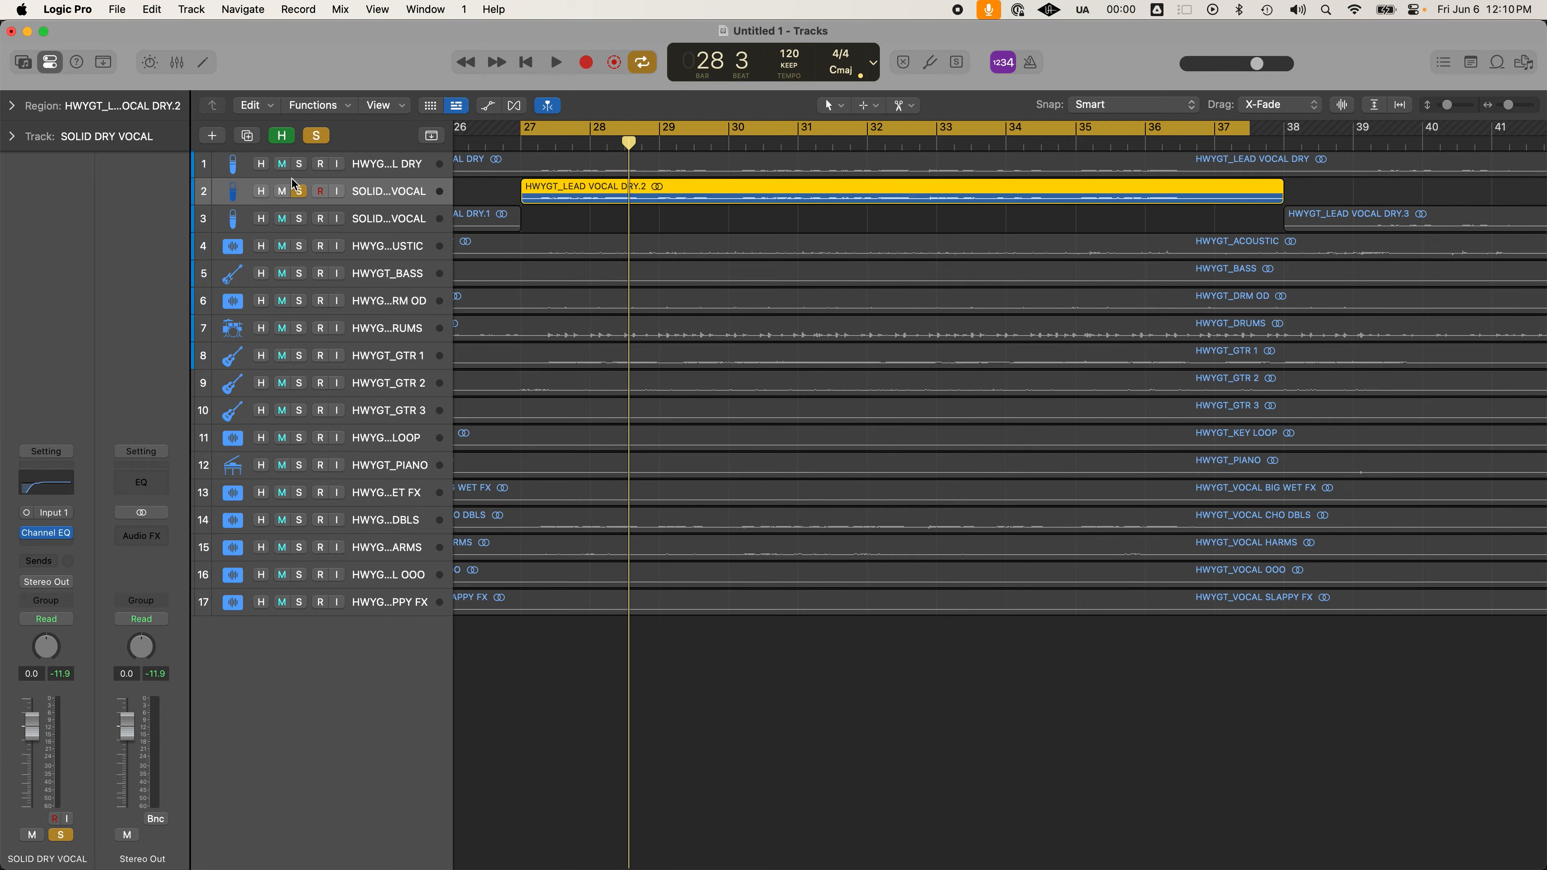
{"action": "left_click", "coordinate": [300, 193]}
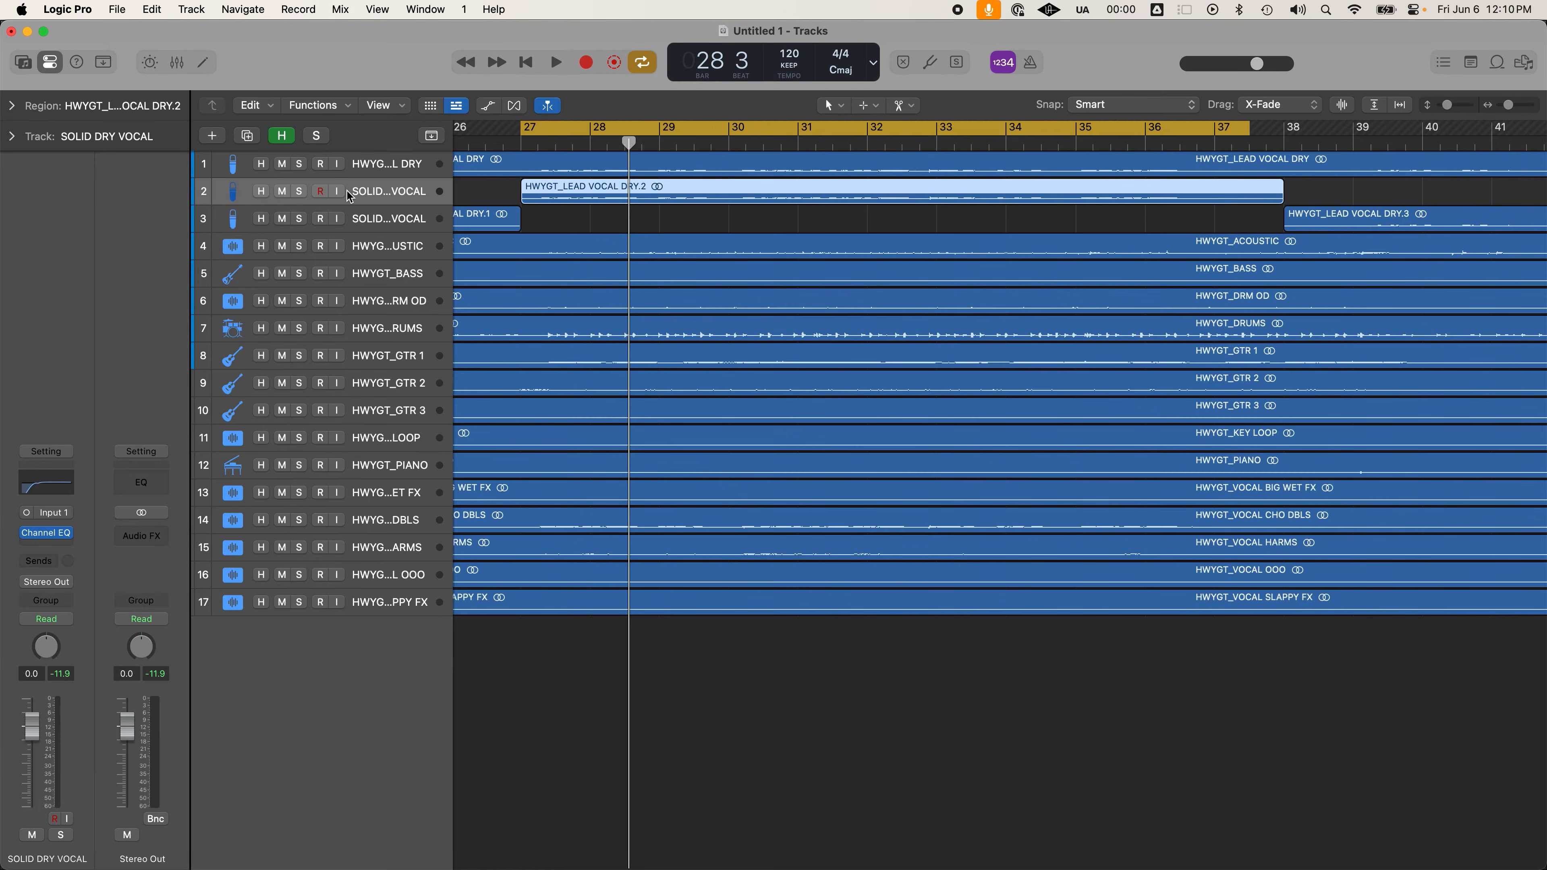
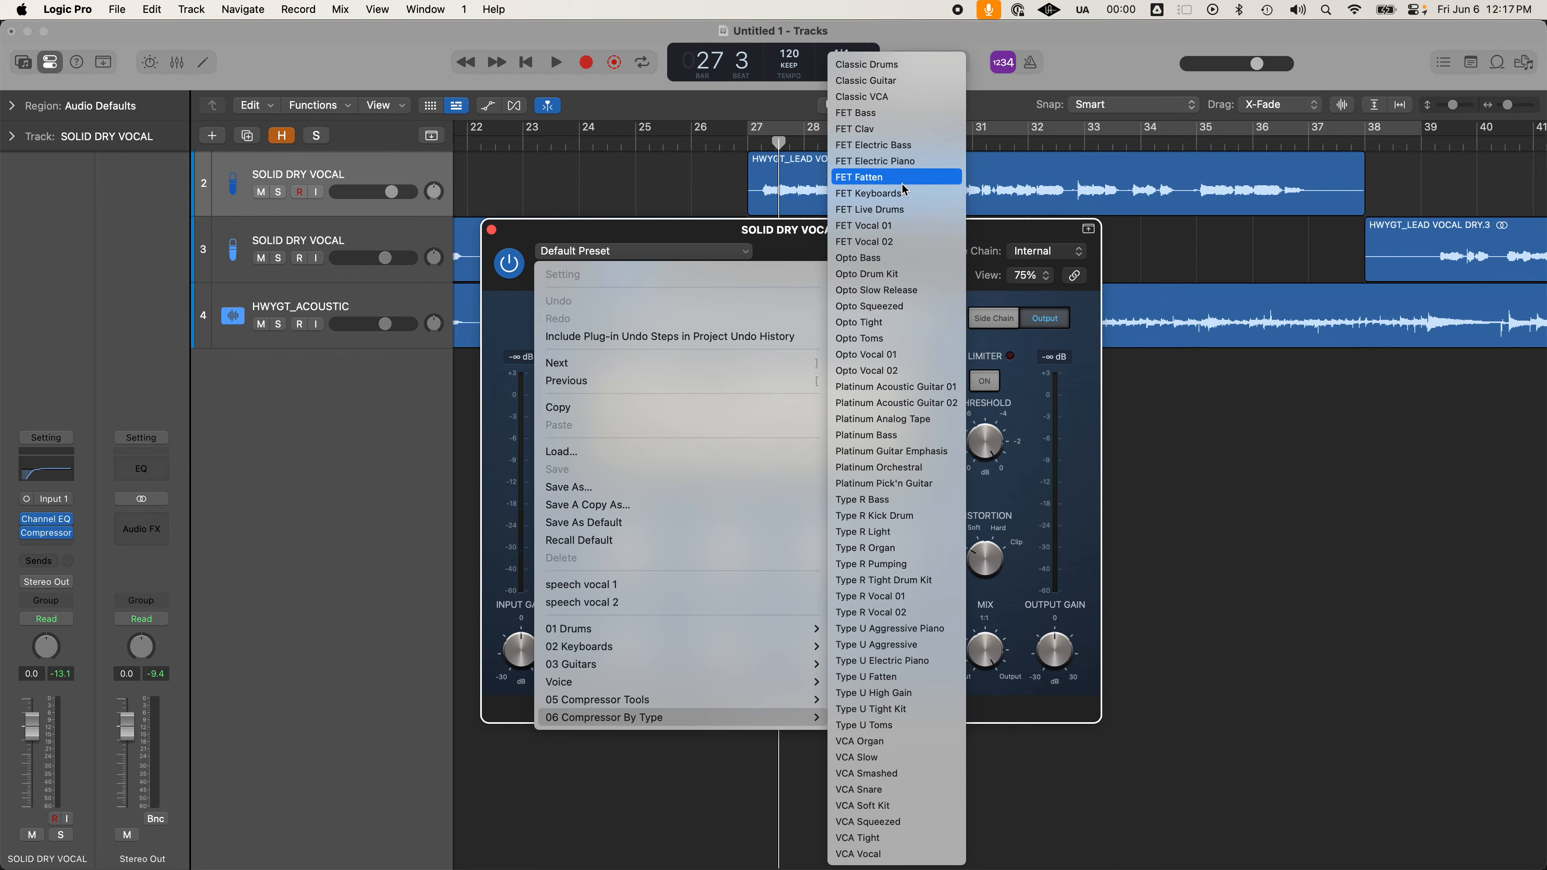
Load the FET Vocal 01 preset in the vocal's Compressor and turn off its auto gain
{"action": "left_click", "coordinate": [906, 233]}
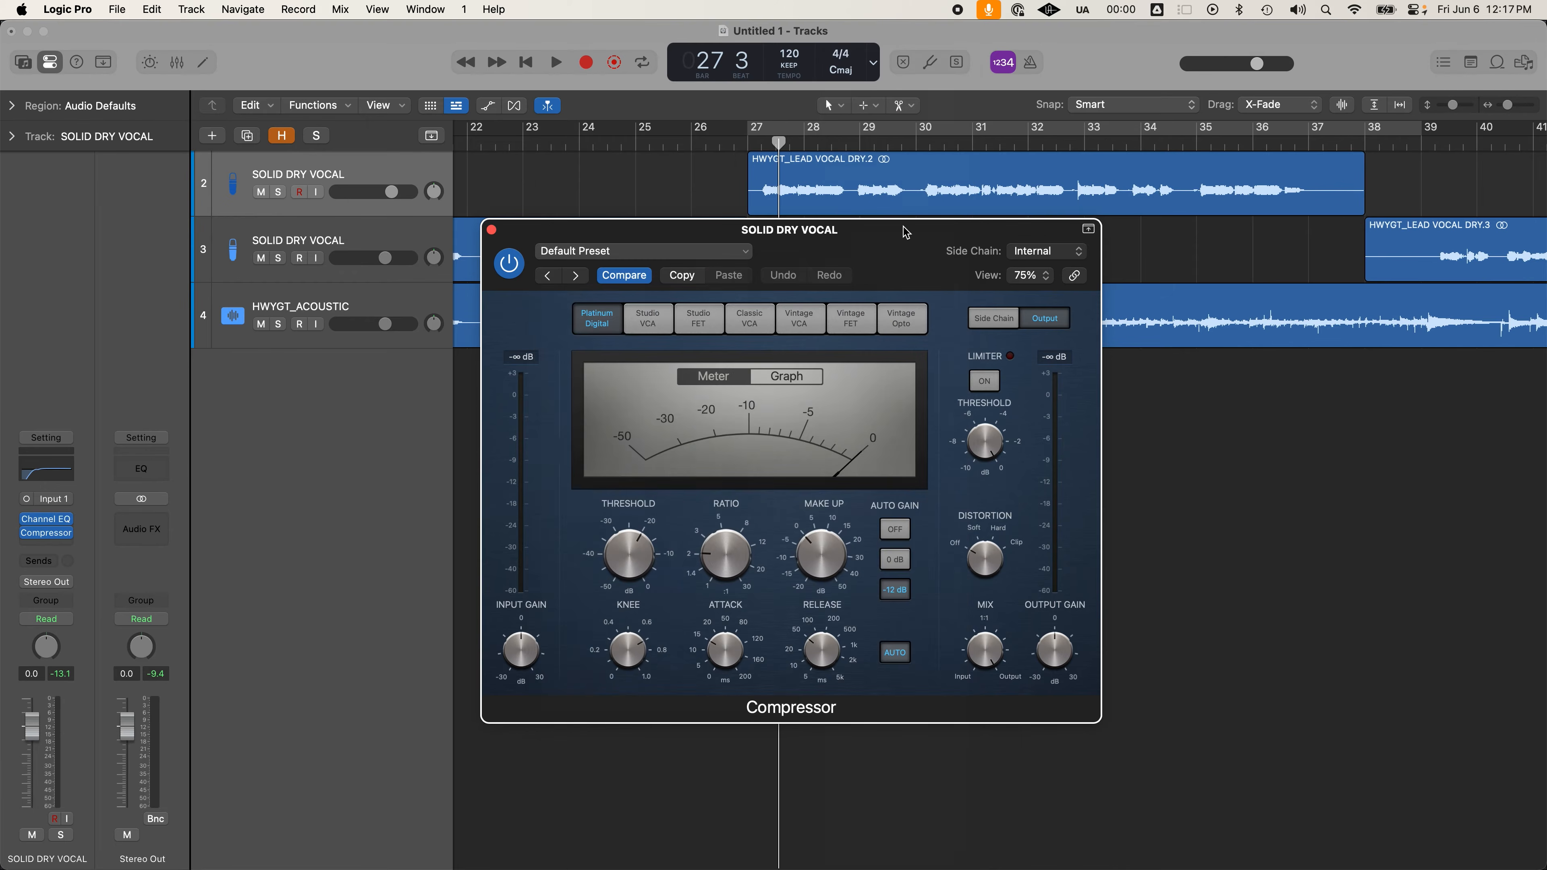
{"action": "left_click_drag", "start_coordinate": [909, 237], "coordinate": [907, 324]}
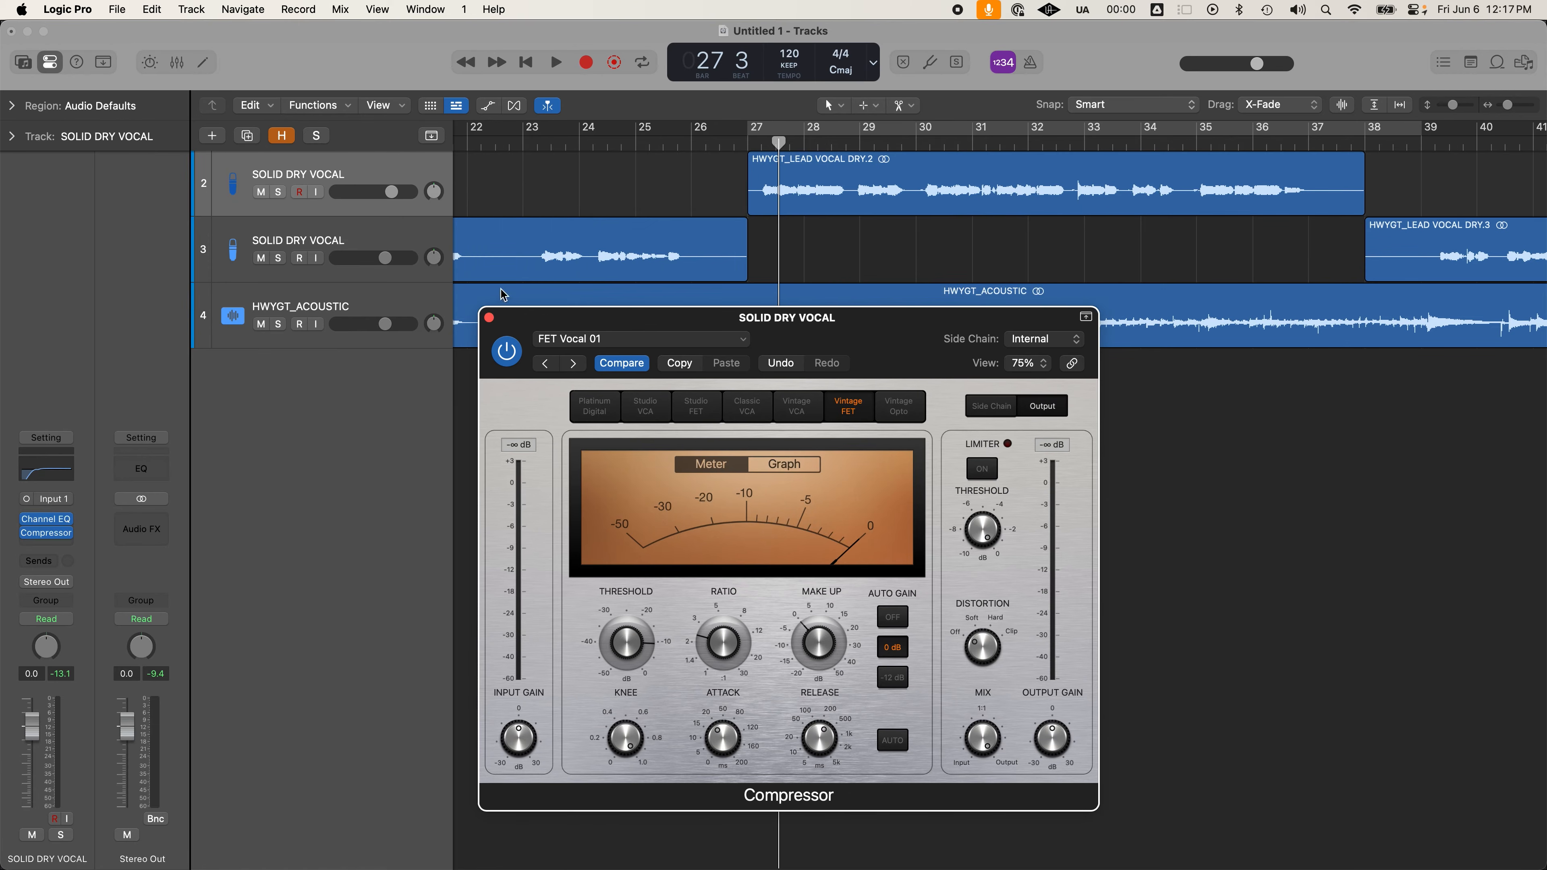
{"action": "left_click", "coordinate": [900, 617]}
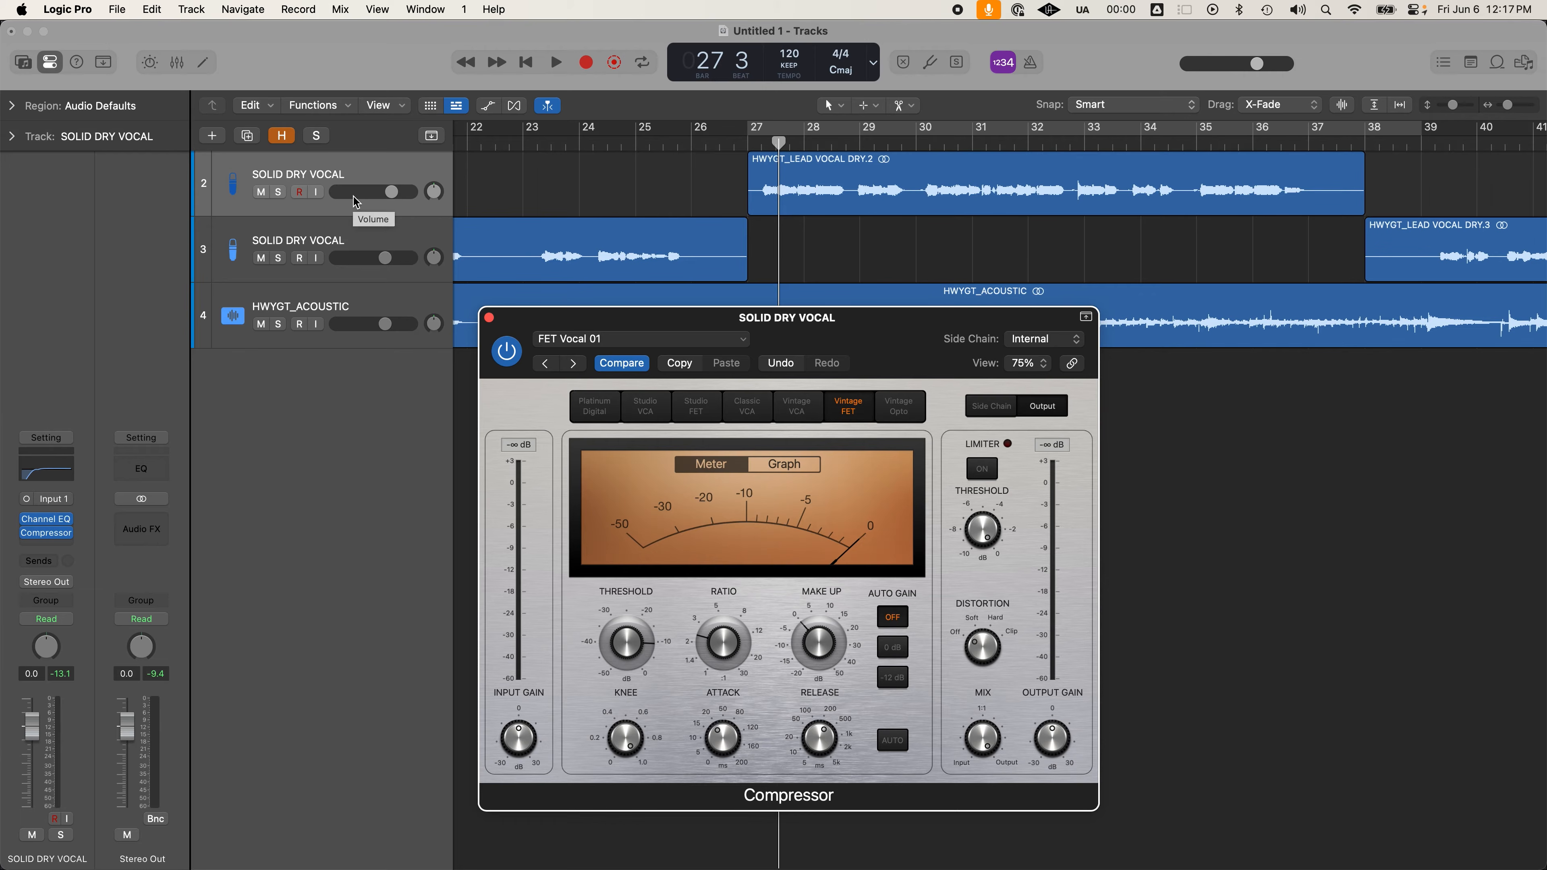
Solo the upper vocal and HWYGT_ACOUSTIC tracks, bypass the Compressor, and select the acoustic track
{"action": "key", "text": "s"}
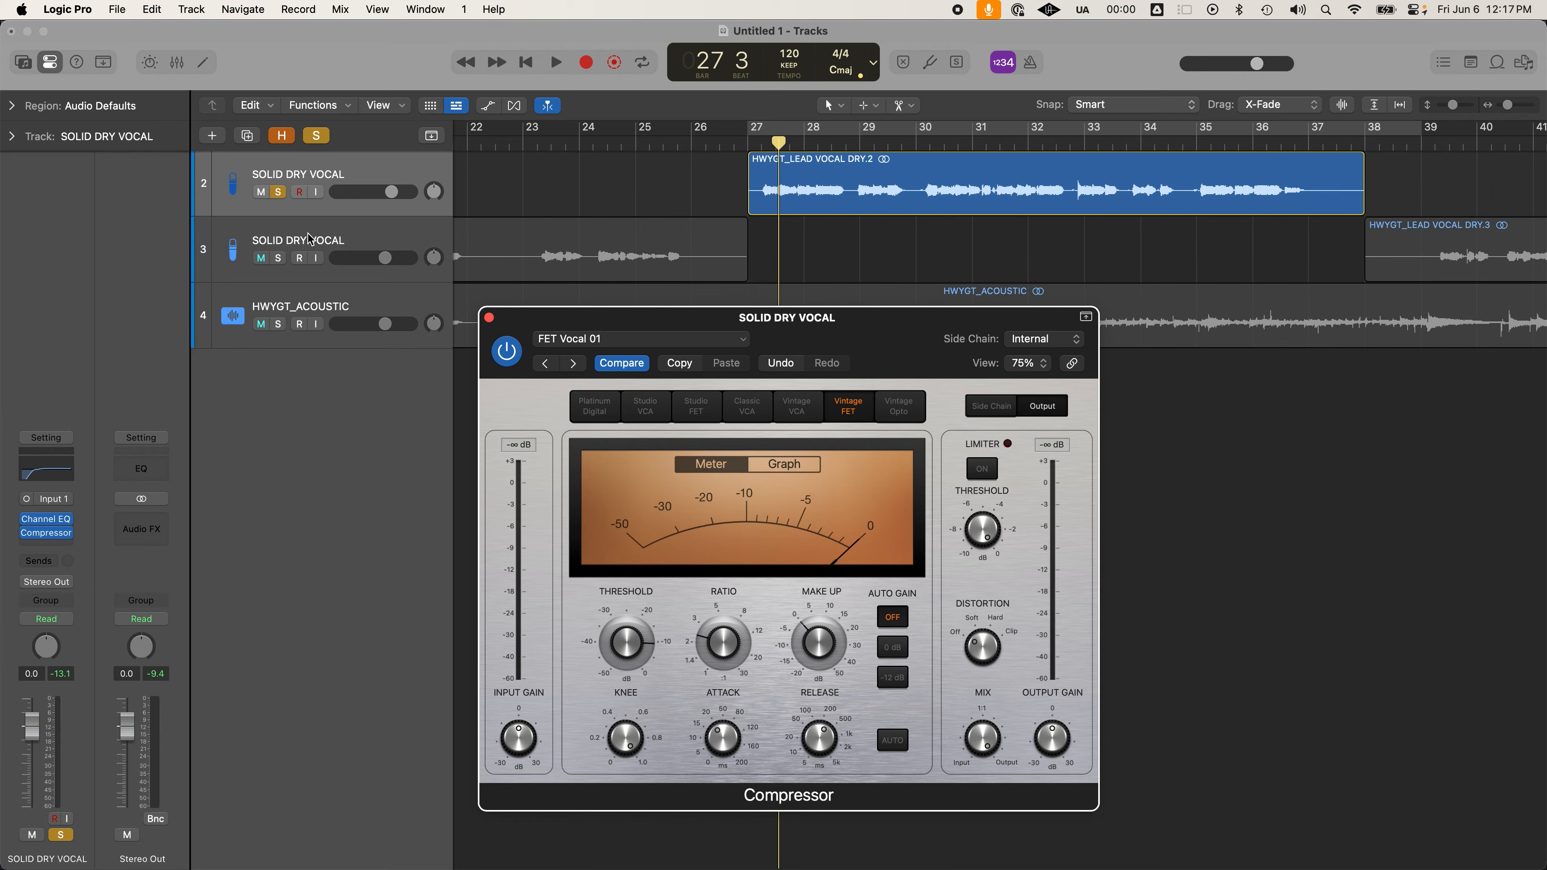
{"action": "left_click", "coordinate": [505, 359]}
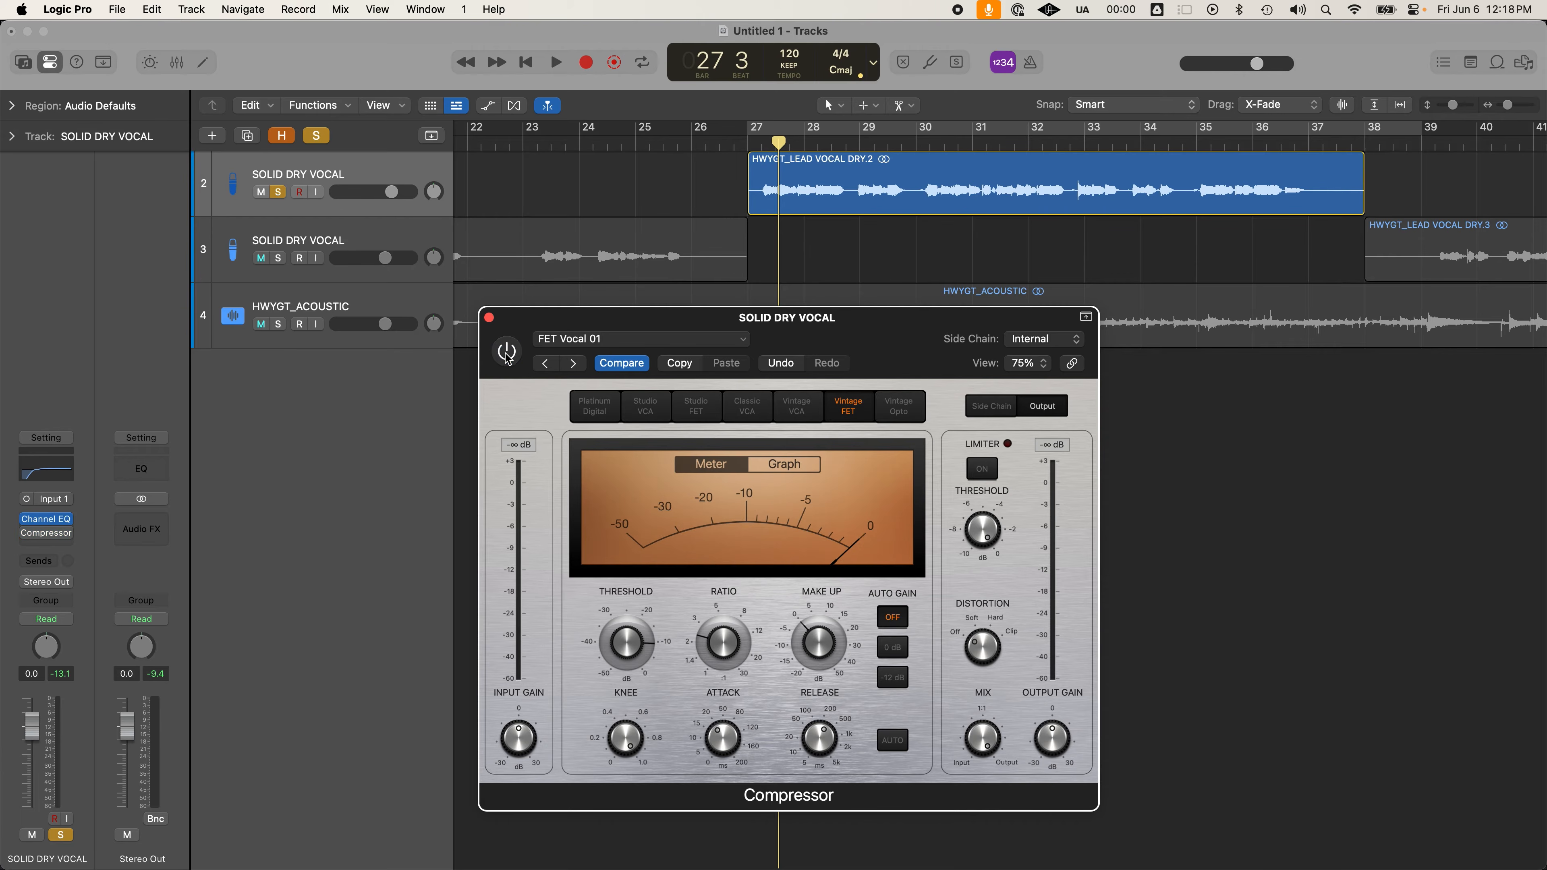
{"action": "left_click", "coordinate": [278, 323]}
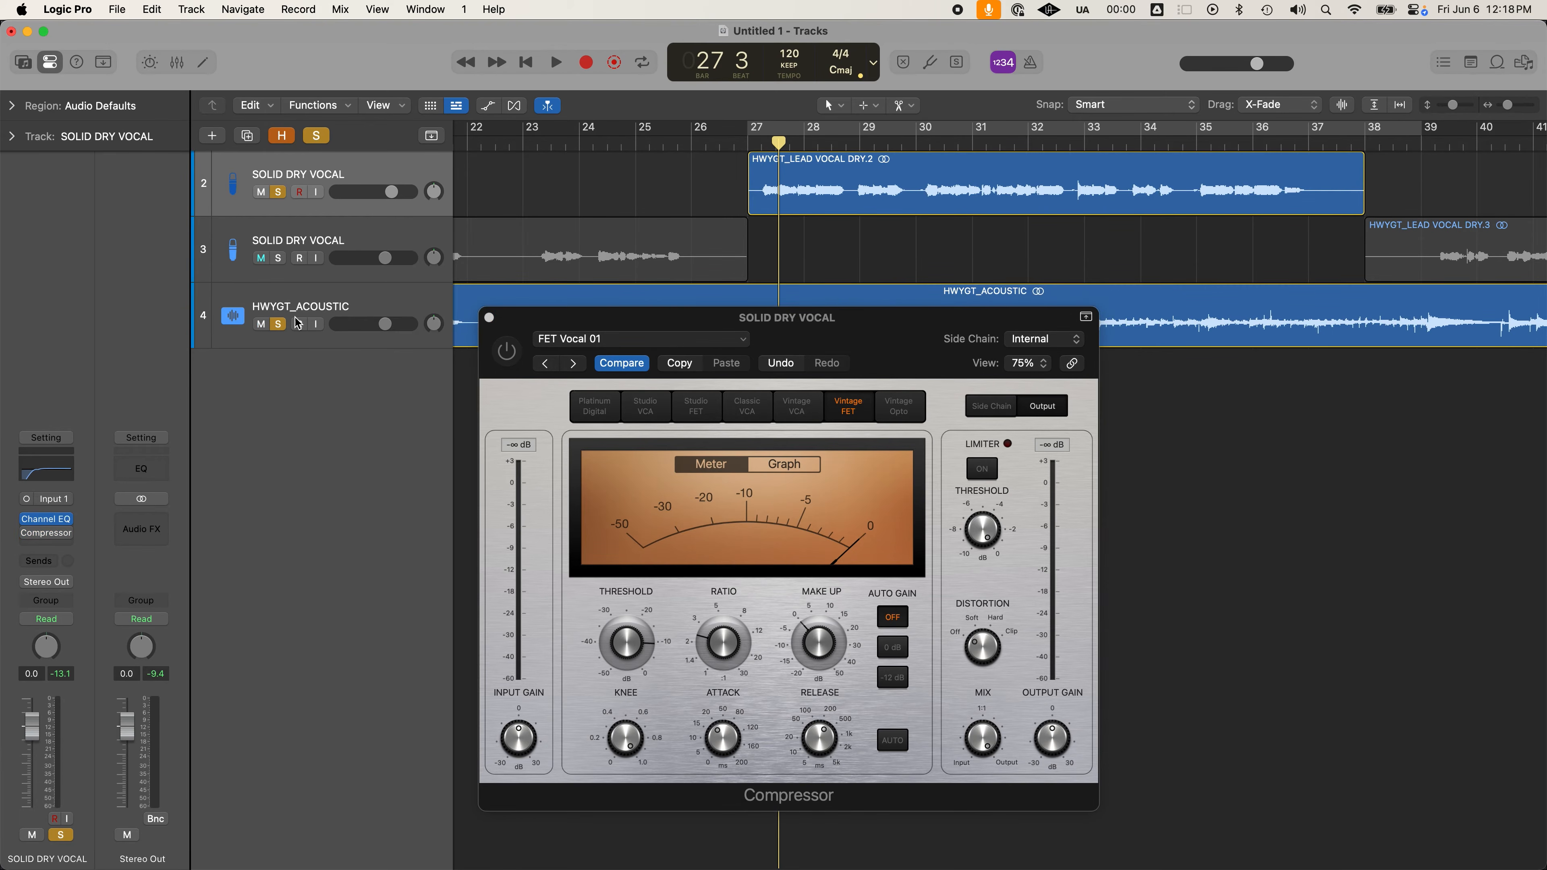
{"action": "left_click", "coordinate": [330, 308]}
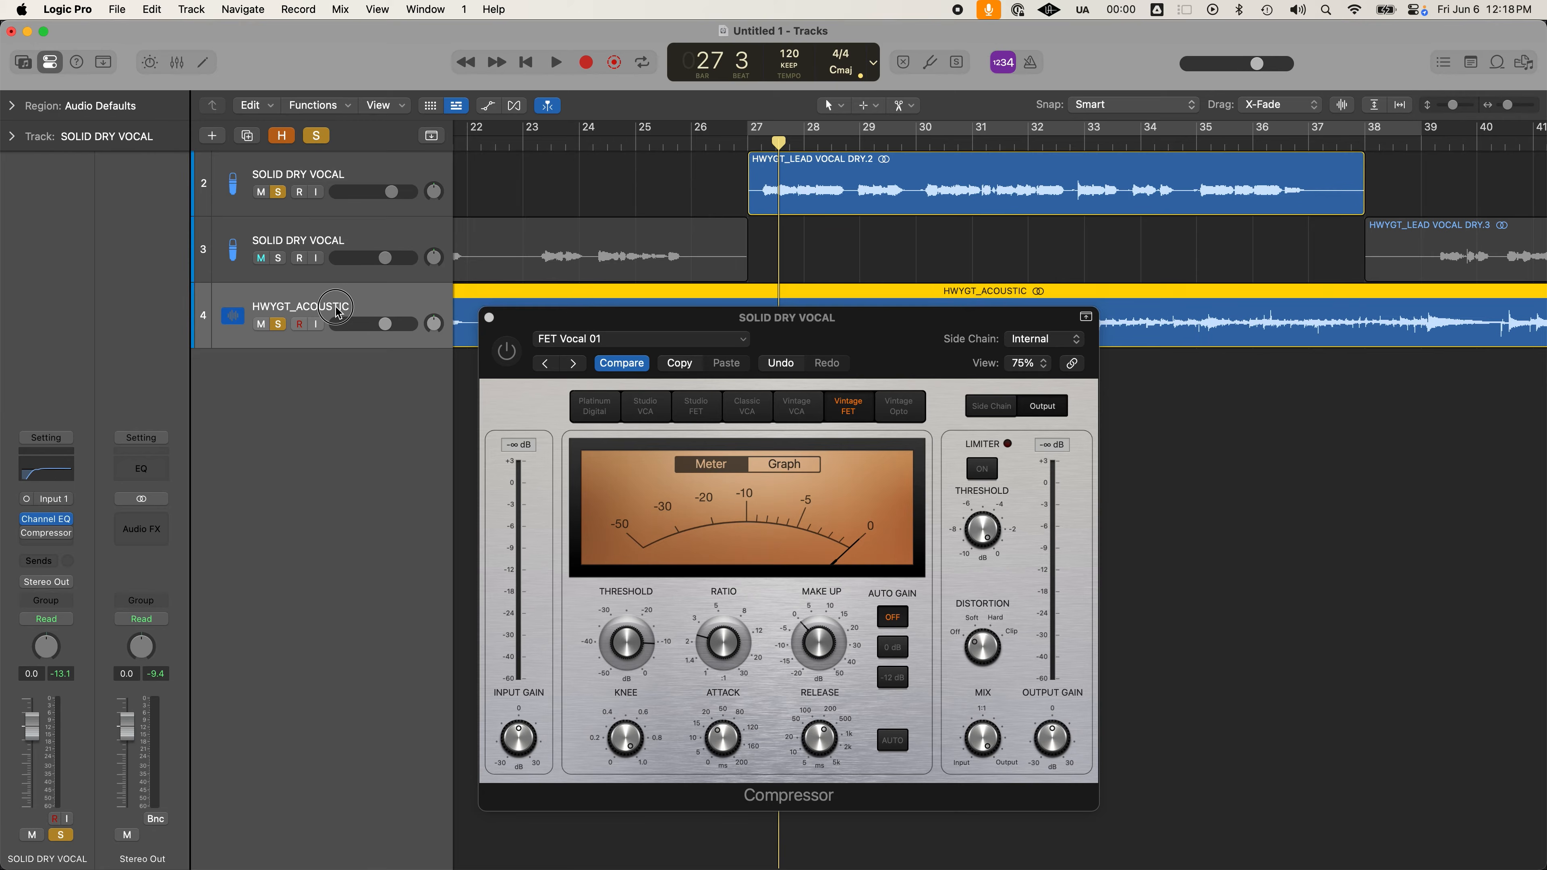
{"action": "left_click", "coordinate": [362, 162]}
{"action": "left_click", "coordinate": [359, 308]}
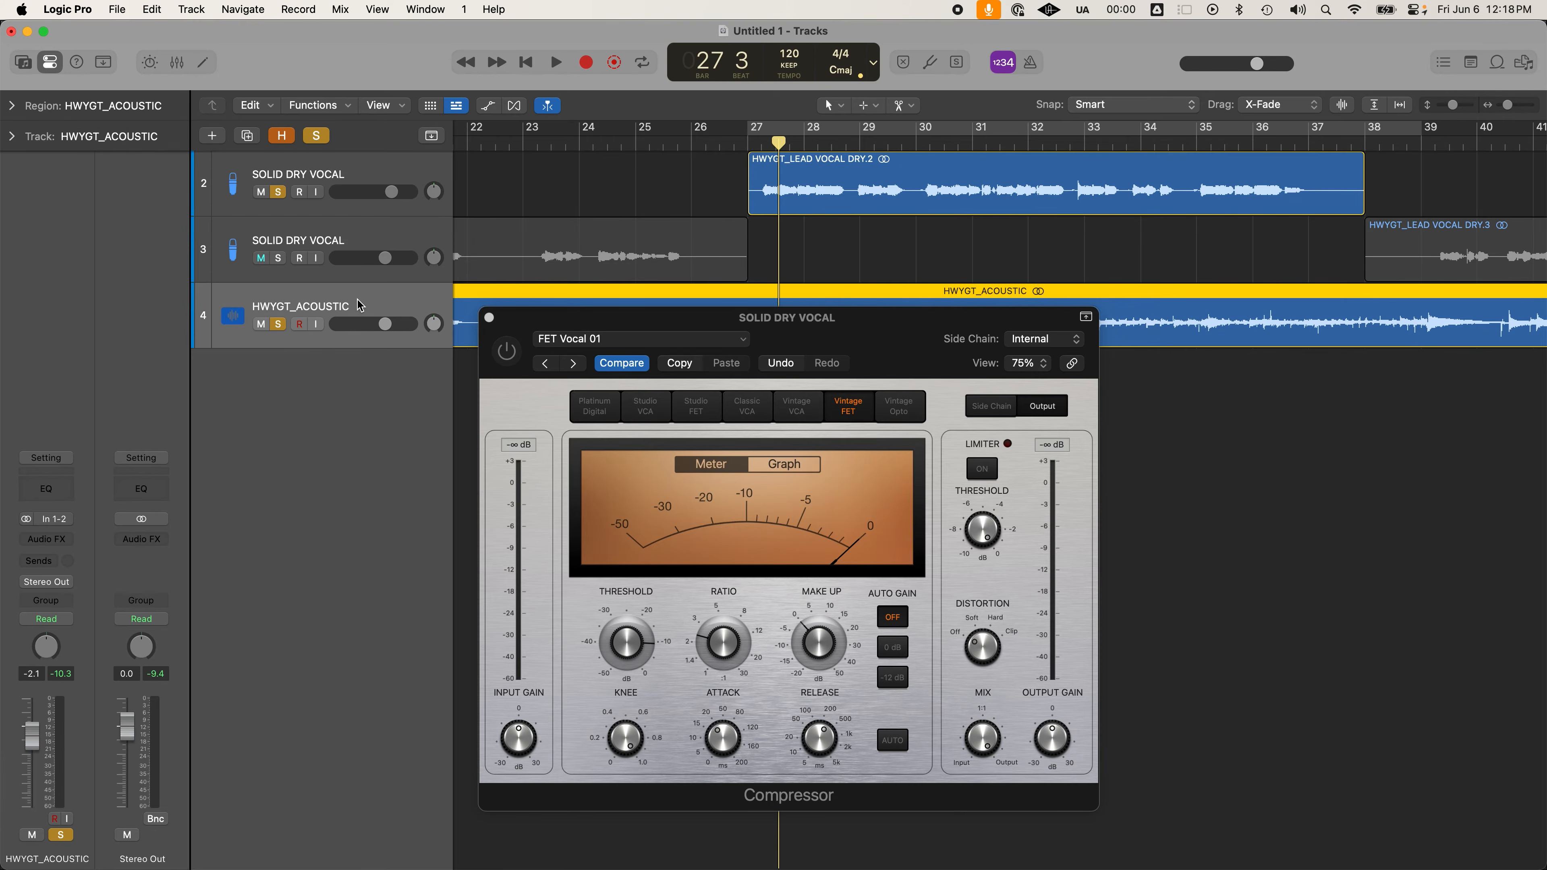
{"action": "left_click", "coordinate": [815, 329]}
Audition the vocal and acoustic guitar with the Compressor bypassed, and again with it enabled
{"action": "key", "text": "space"}
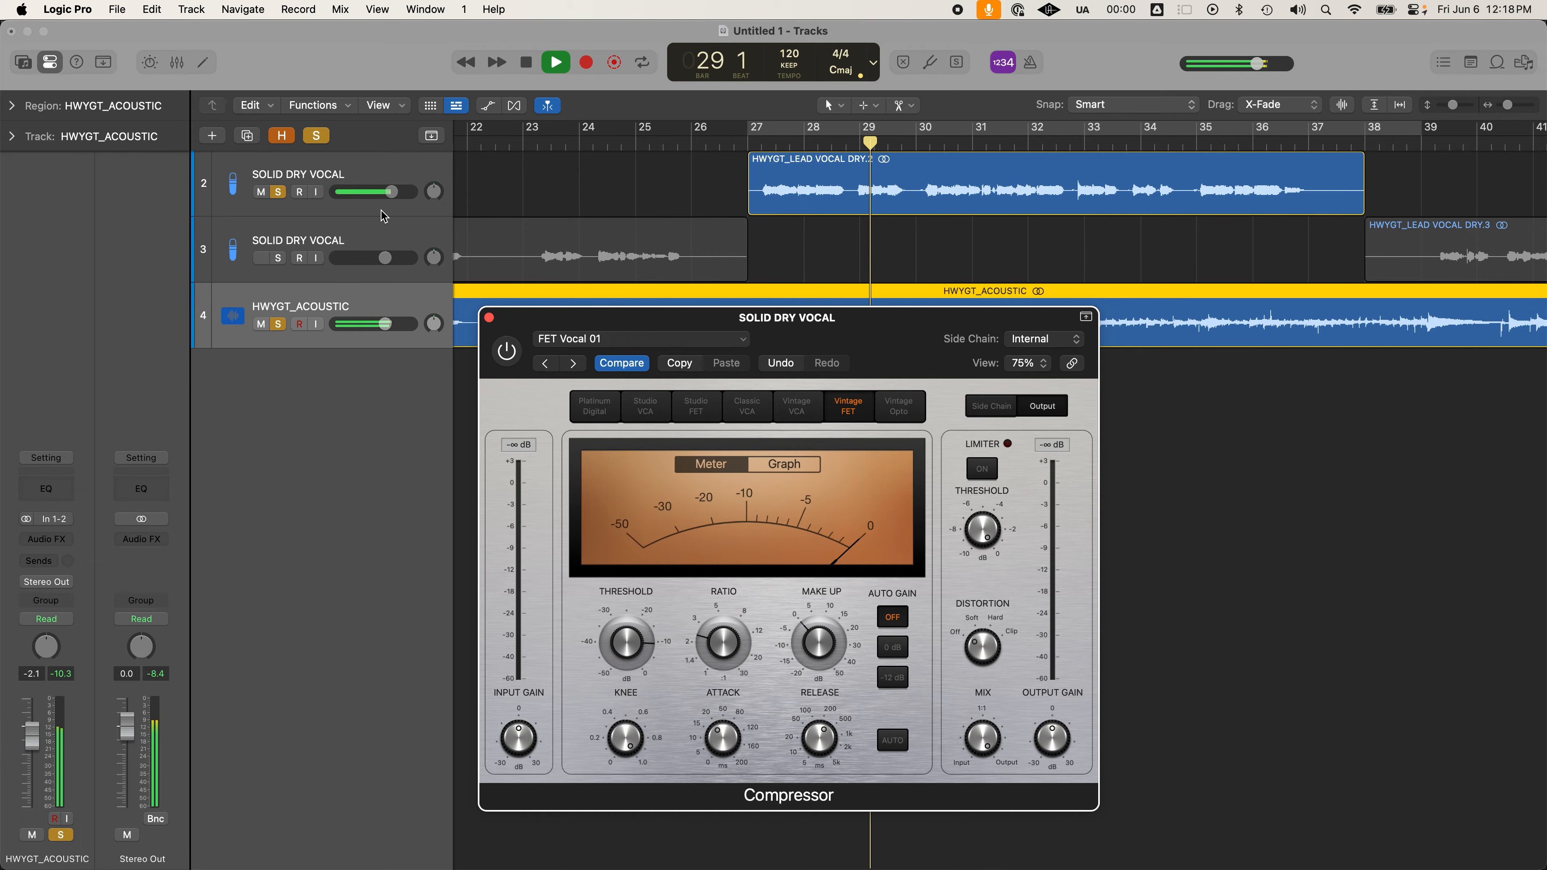
{"action": "key", "text": "space"}
{"action": "left_click", "coordinate": [509, 355]}
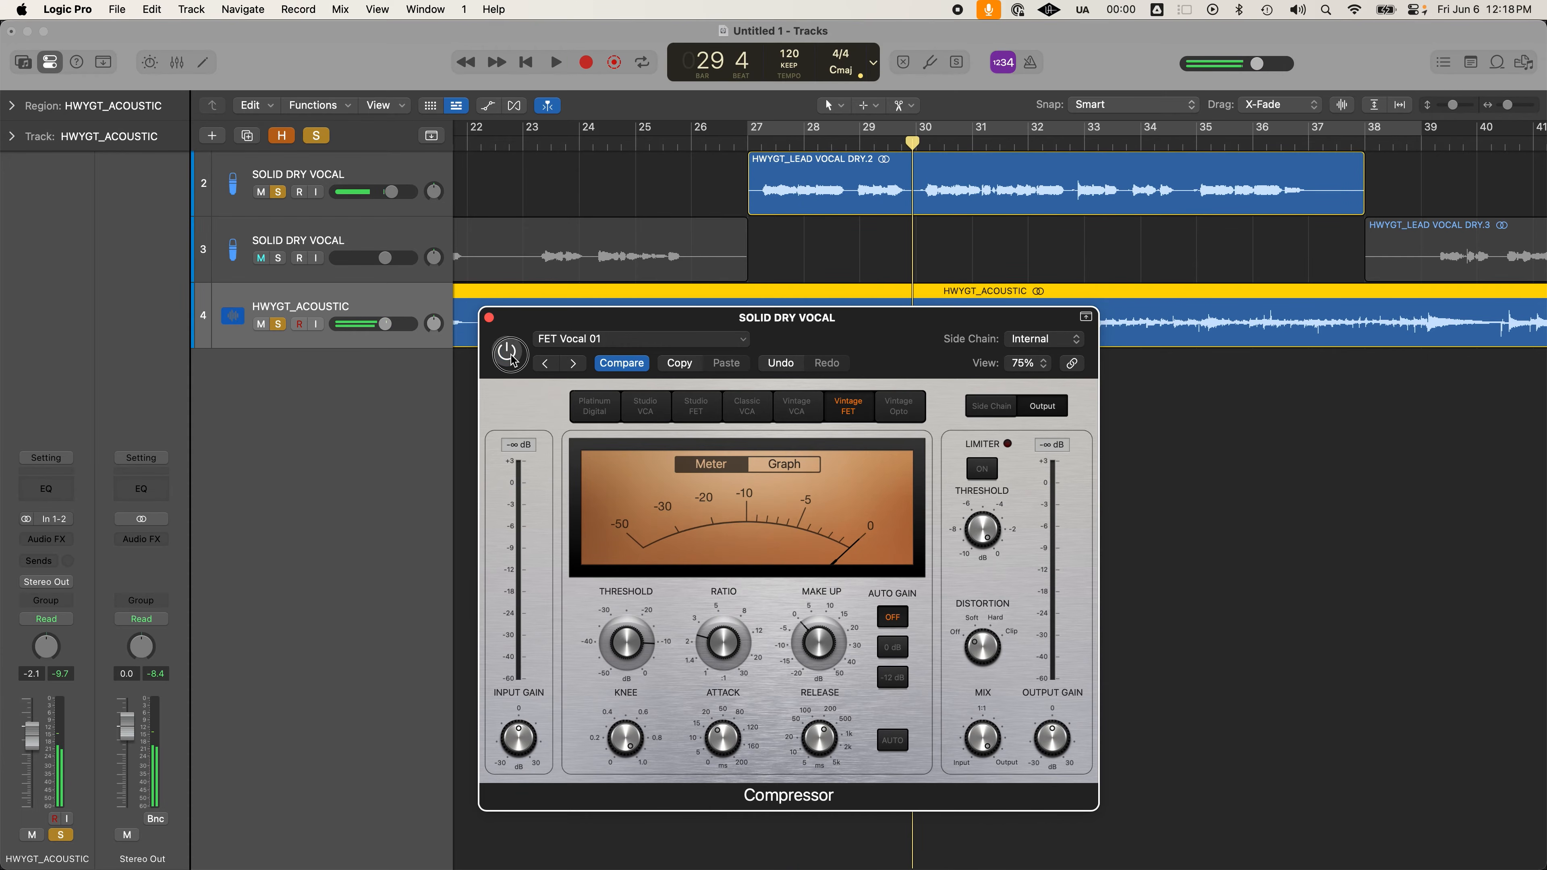
{"action": "left_click_drag", "start_coordinate": [888, 321], "coordinate": [895, 335]}
{"action": "key", "text": "space"}
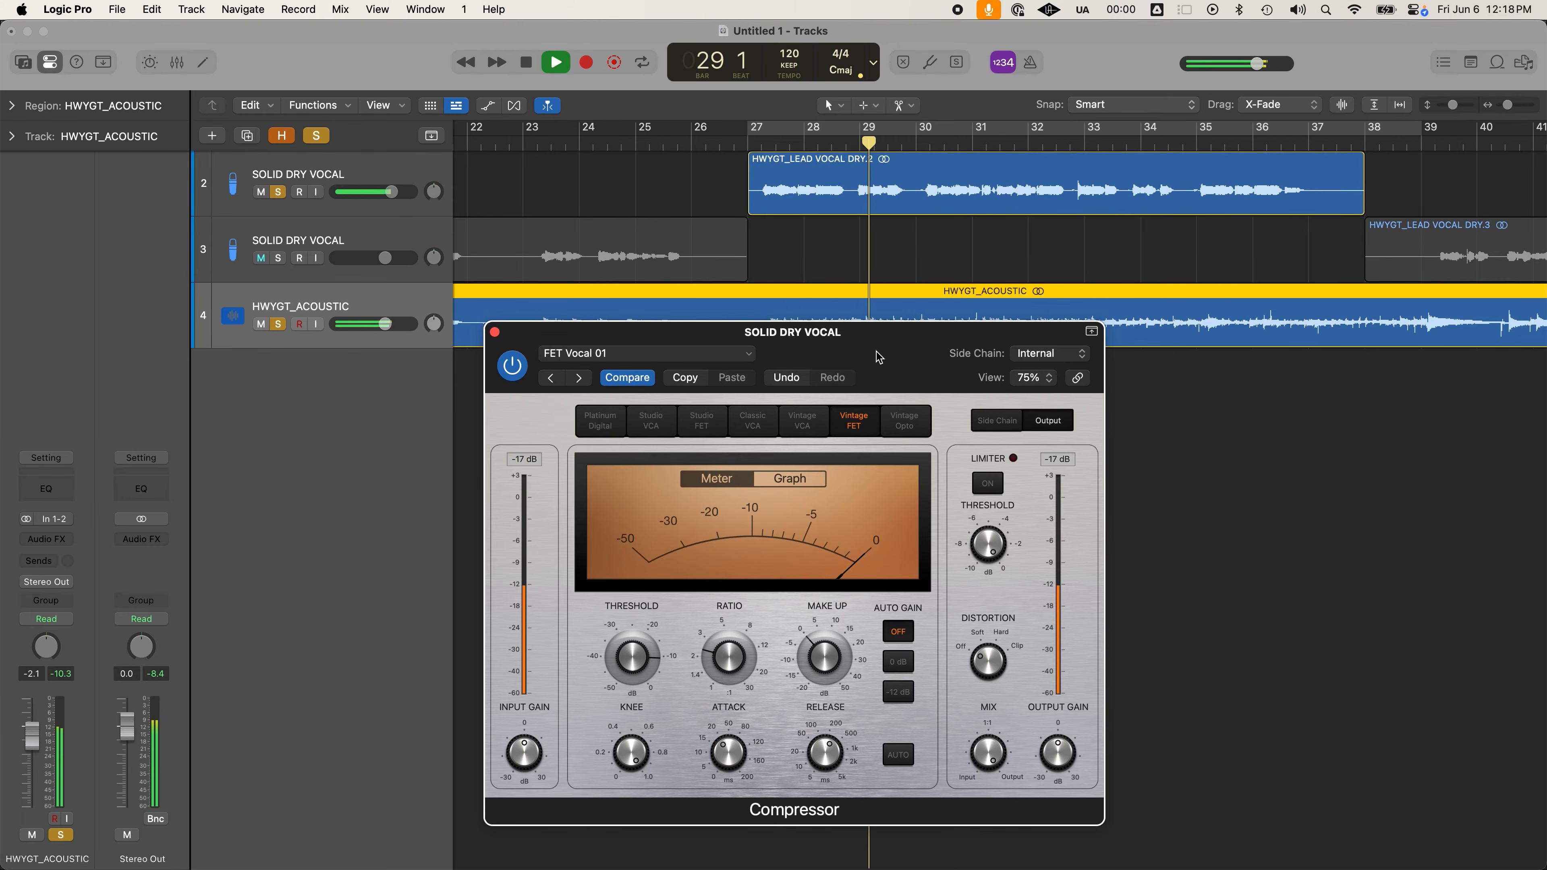
{"action": "left_click", "coordinate": [845, 393]}
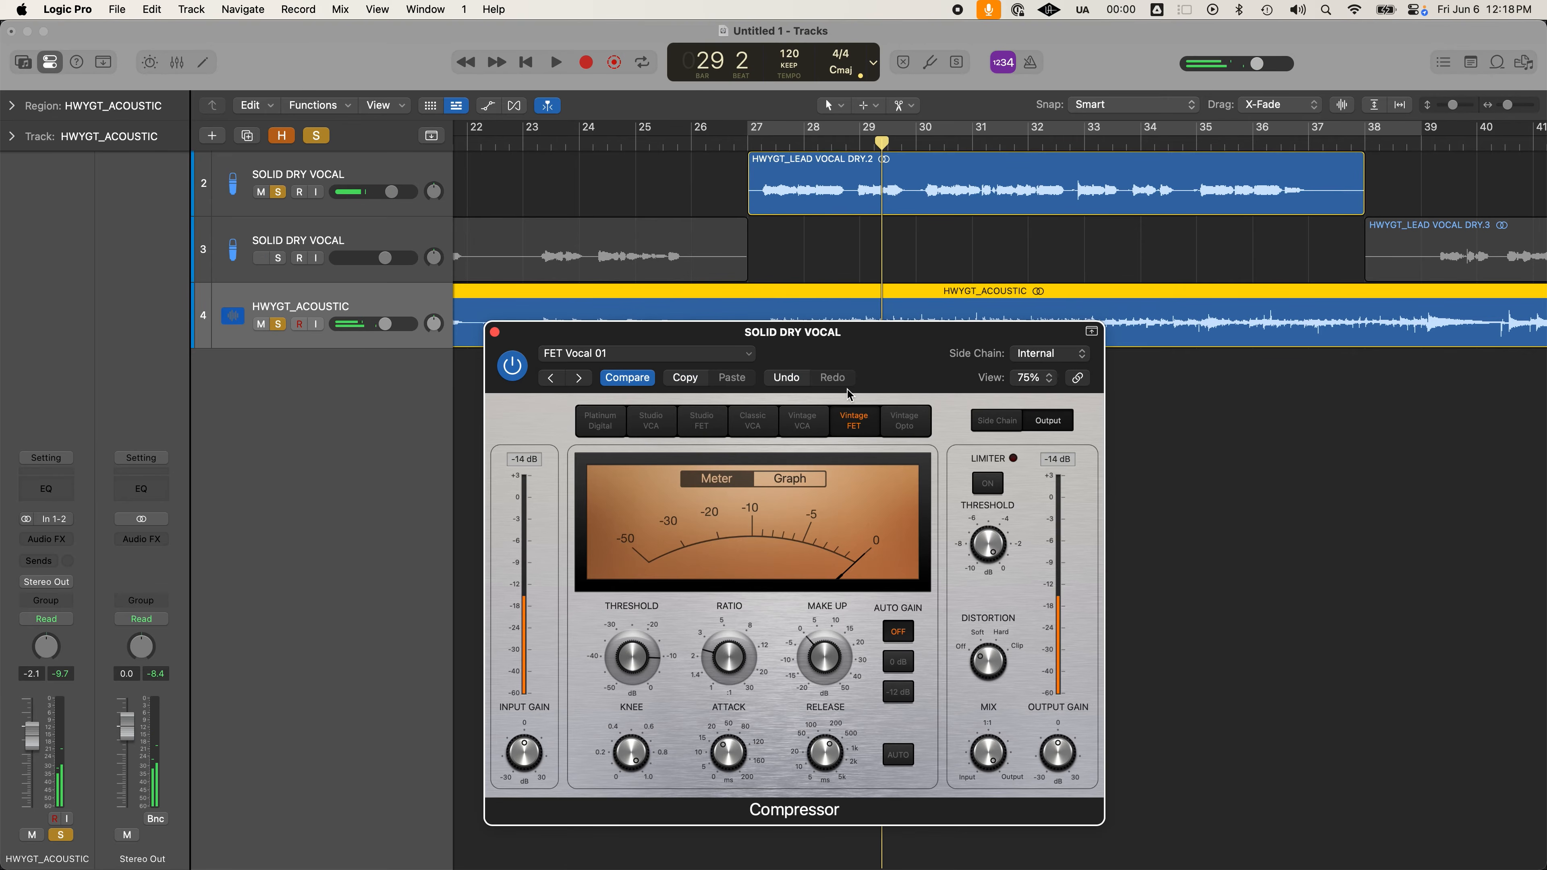
{"action": "left_click_drag", "start_coordinate": [872, 353], "coordinate": [881, 329]}
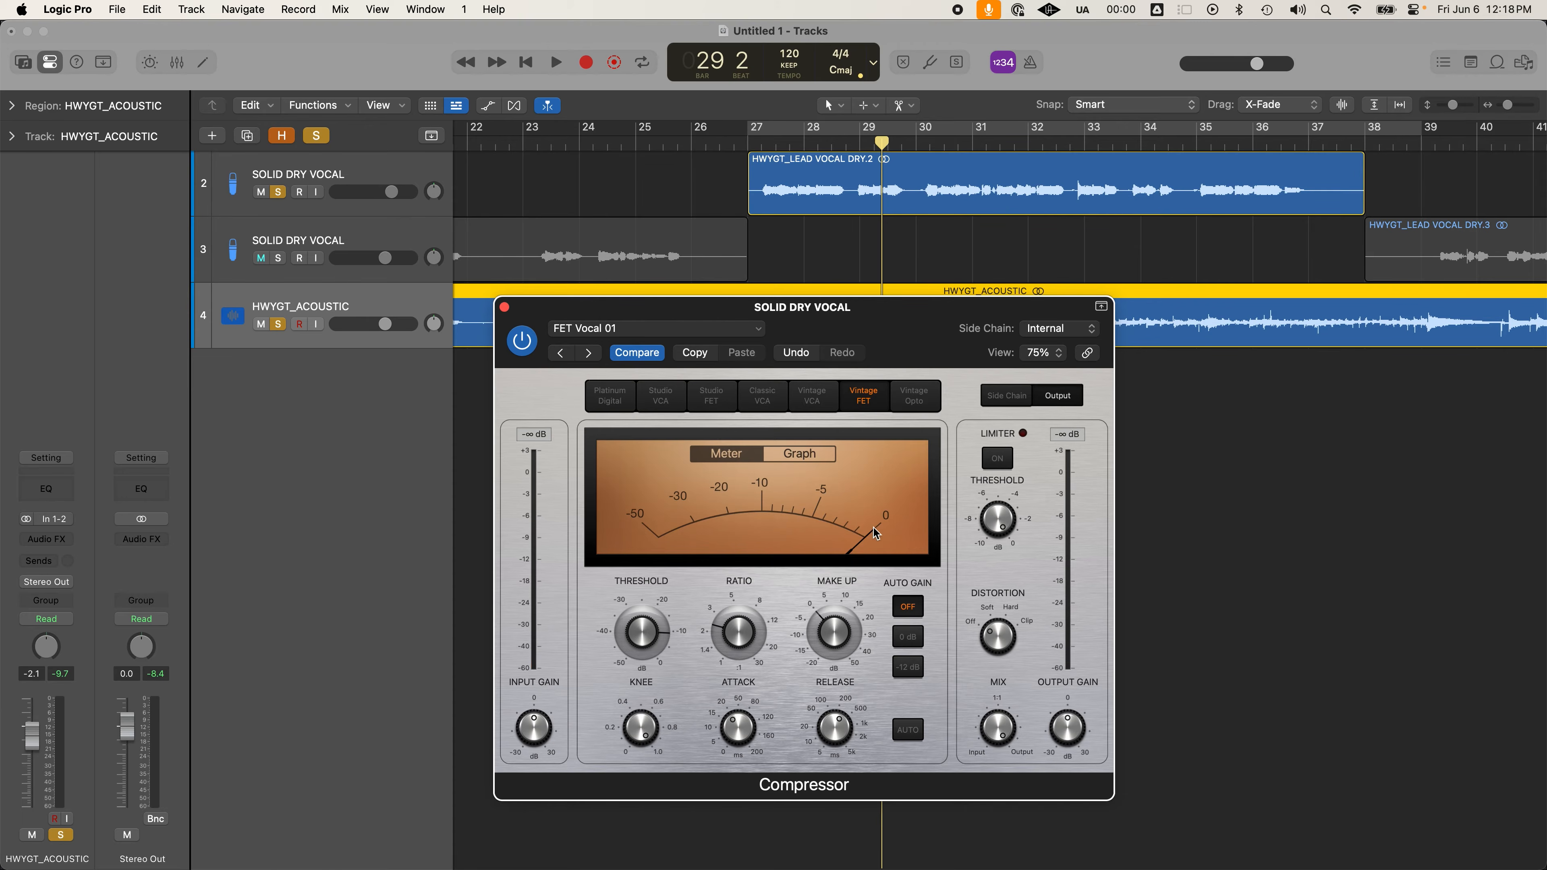
Adjust the Compressor's threshold, attack and release
{"action": "left_click_drag", "start_coordinate": [639, 620], "coordinate": [640, 636]}
{"action": "left_click_drag", "start_coordinate": [853, 335], "coordinate": [845, 352]}
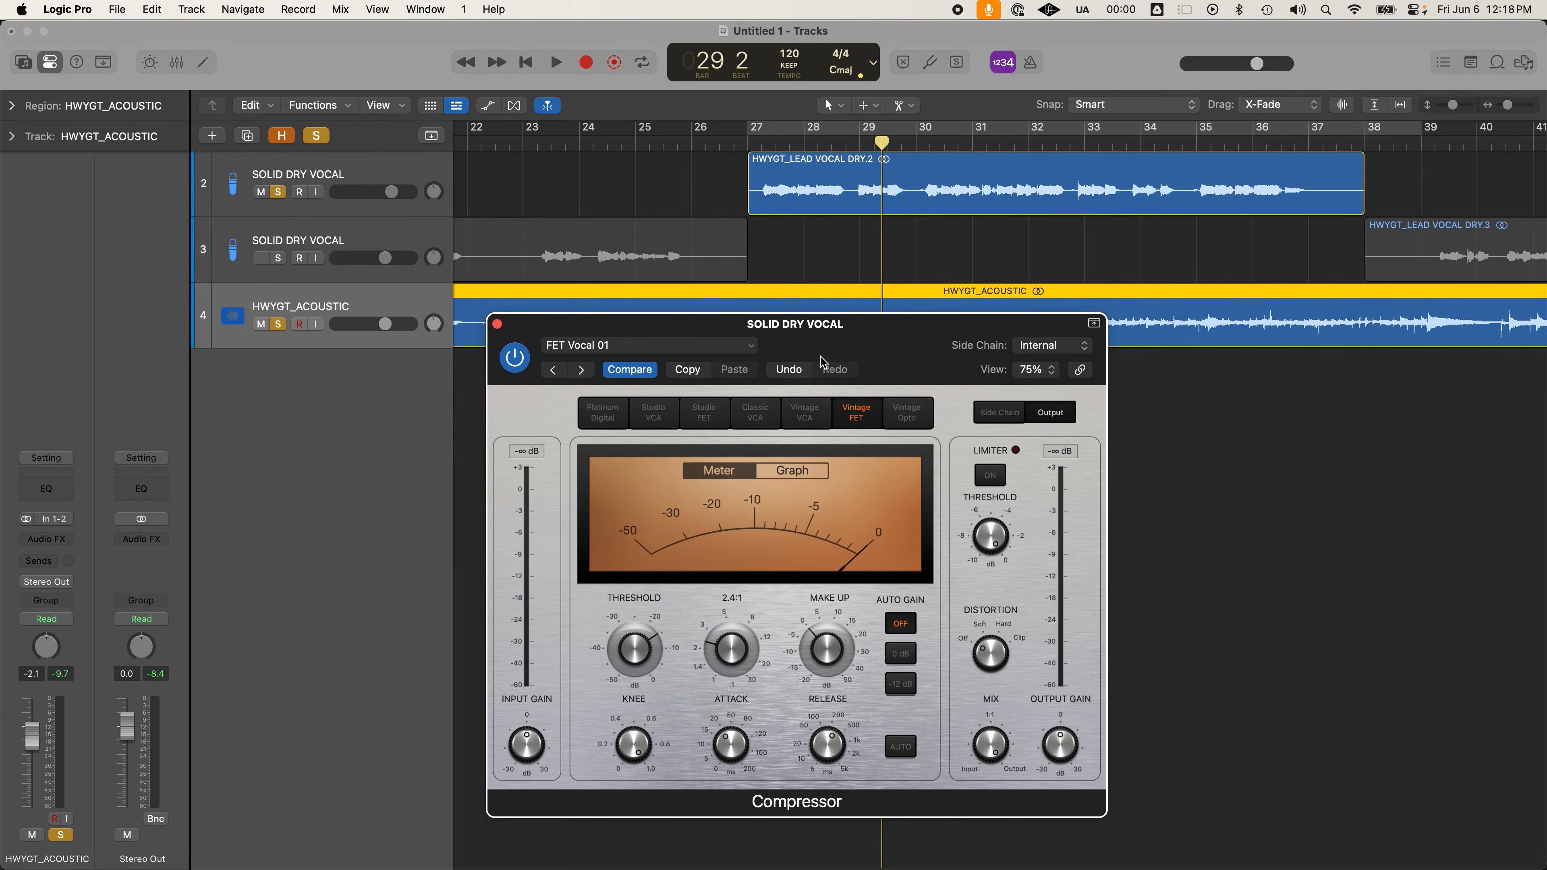
{"action": "left_click_drag", "start_coordinate": [725, 745], "coordinate": [735, 832]}
{"action": "left_click_drag", "start_coordinate": [804, 743], "coordinate": [800, 815]}
Lower the Compressor's threshold drastically, raise its ratio, and audition the heavily compressed vocal
{"action": "left_click_drag", "start_coordinate": [616, 648], "coordinate": [641, 717]}
{"action": "left_click_drag", "start_coordinate": [730, 651], "coordinate": [735, 624]}
{"action": "key", "text": "space"}
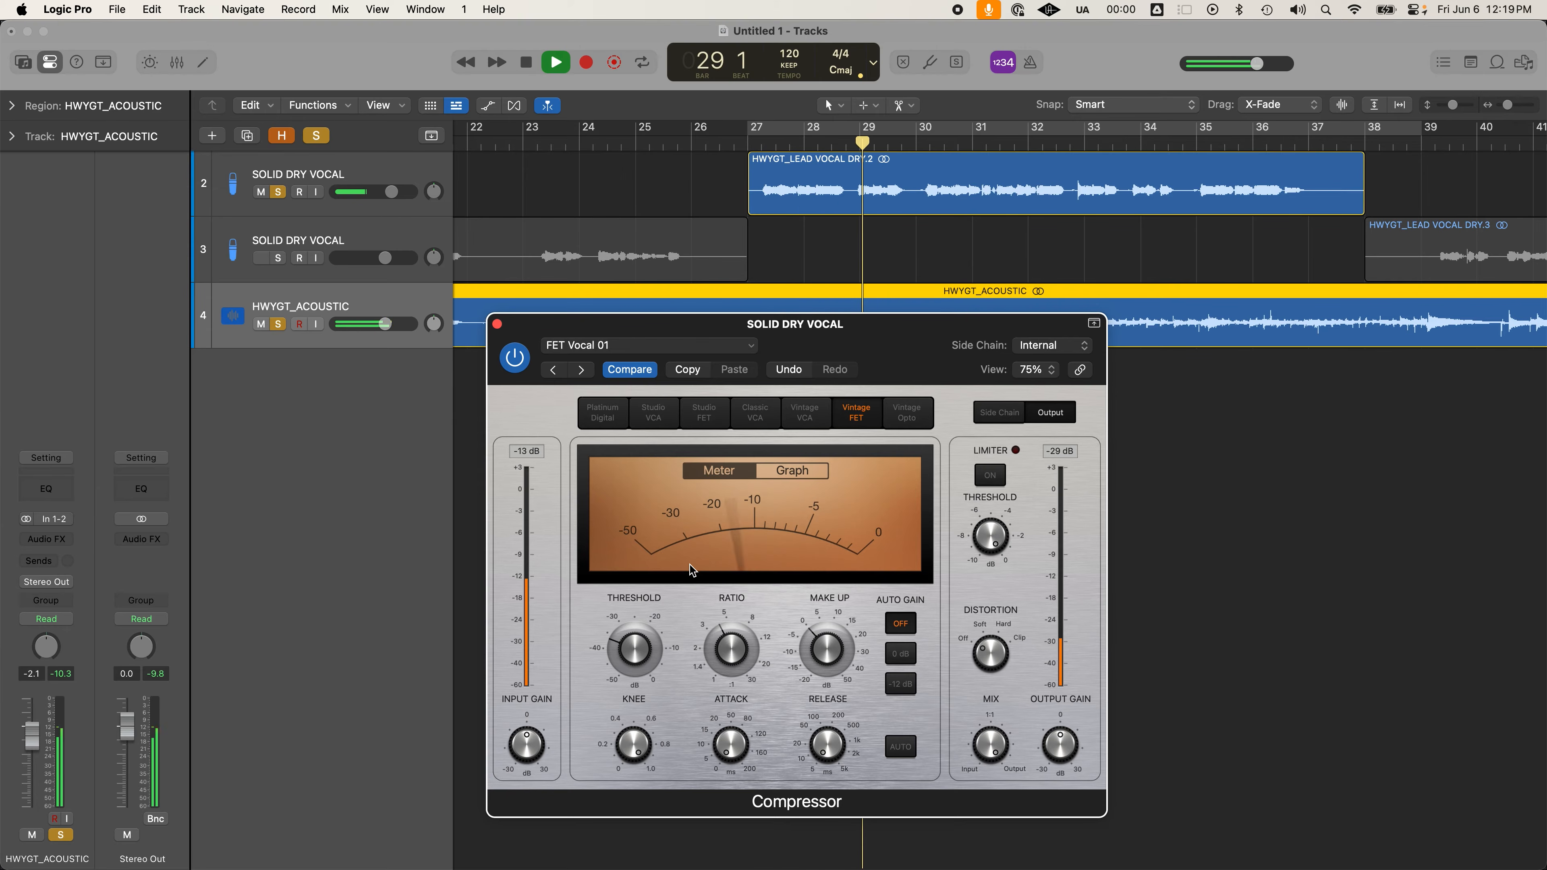
{"action": "key", "text": "space"}
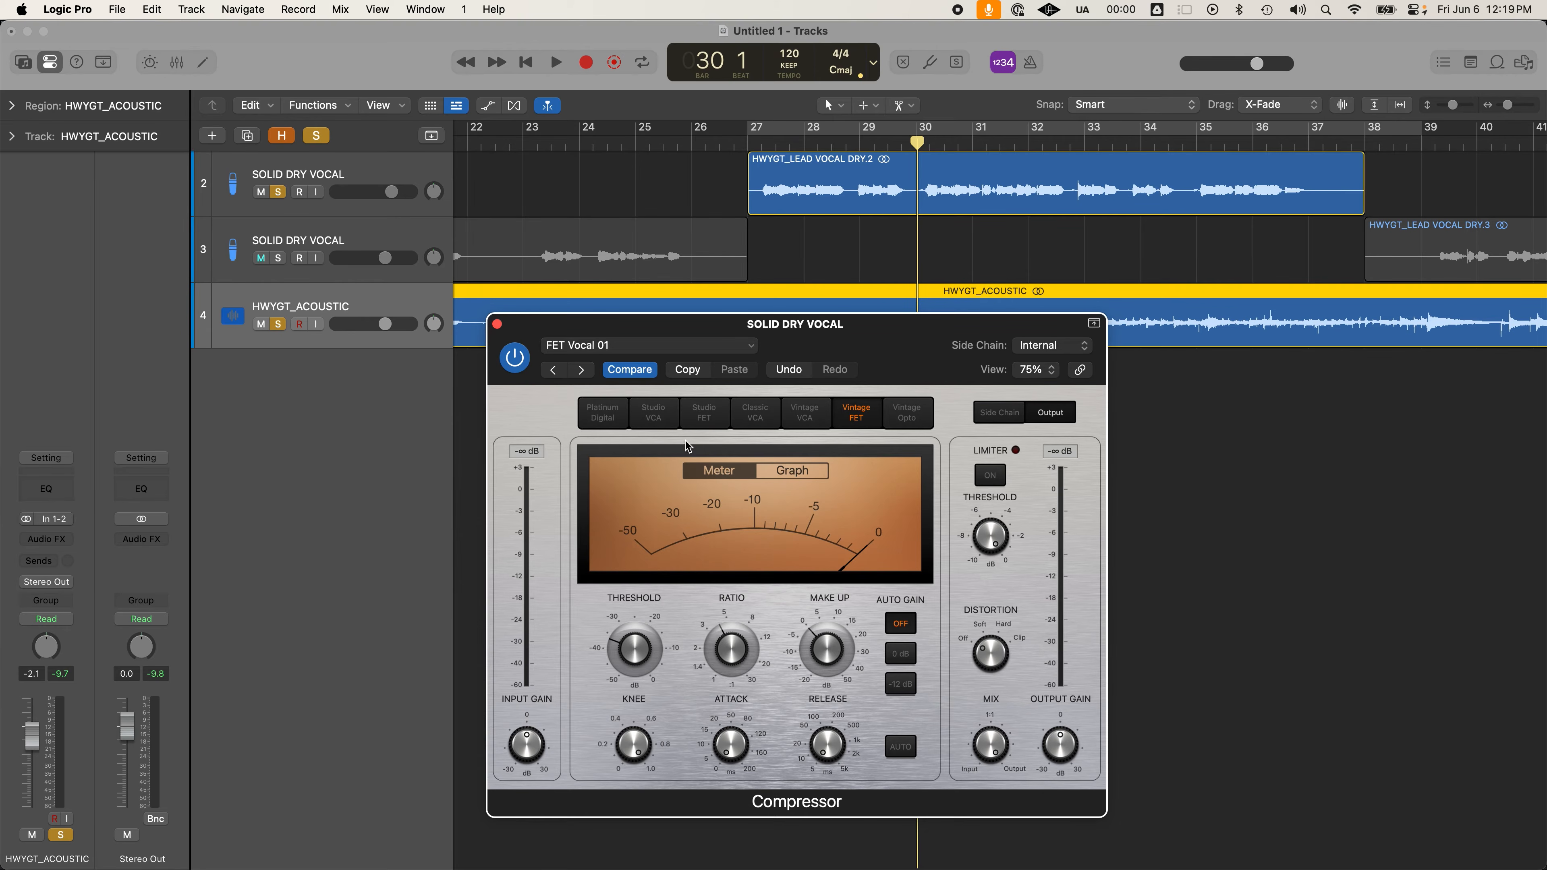
Raise the Compressor's threshold to -17.5 dB and audition the vocal with the acoustic guitar
{"action": "mouse_move", "coordinate": [639, 647]}
{"action": "left_click", "coordinate": [626, 622]}
{"action": "left_click_drag", "start_coordinate": [626, 623], "coordinate": [651, 576]}
{"action": "key", "text": "space"}
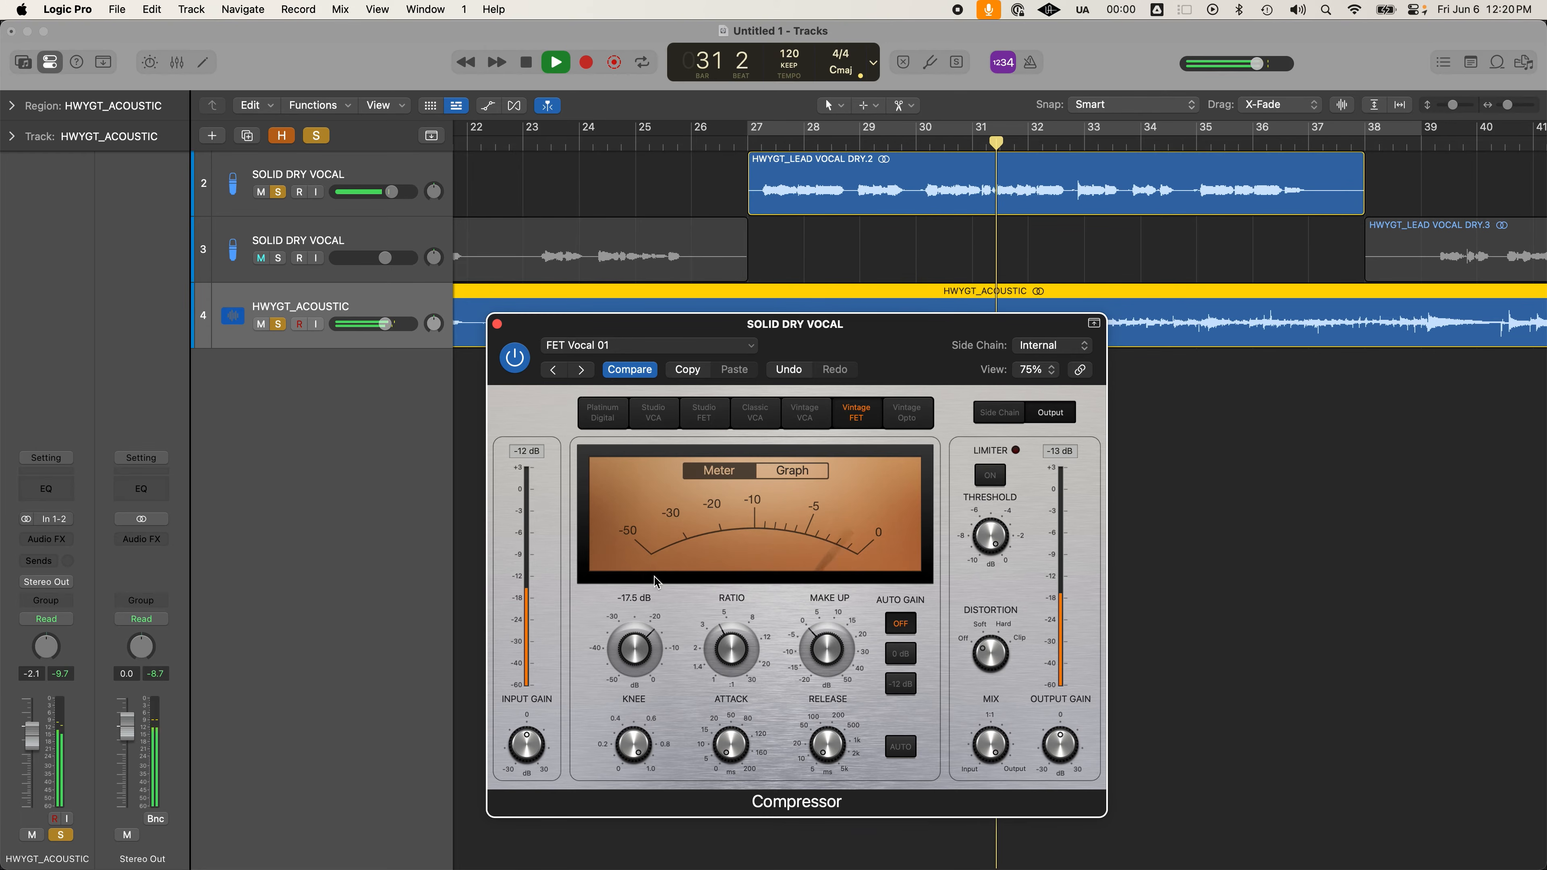
{"action": "key", "text": "space"}
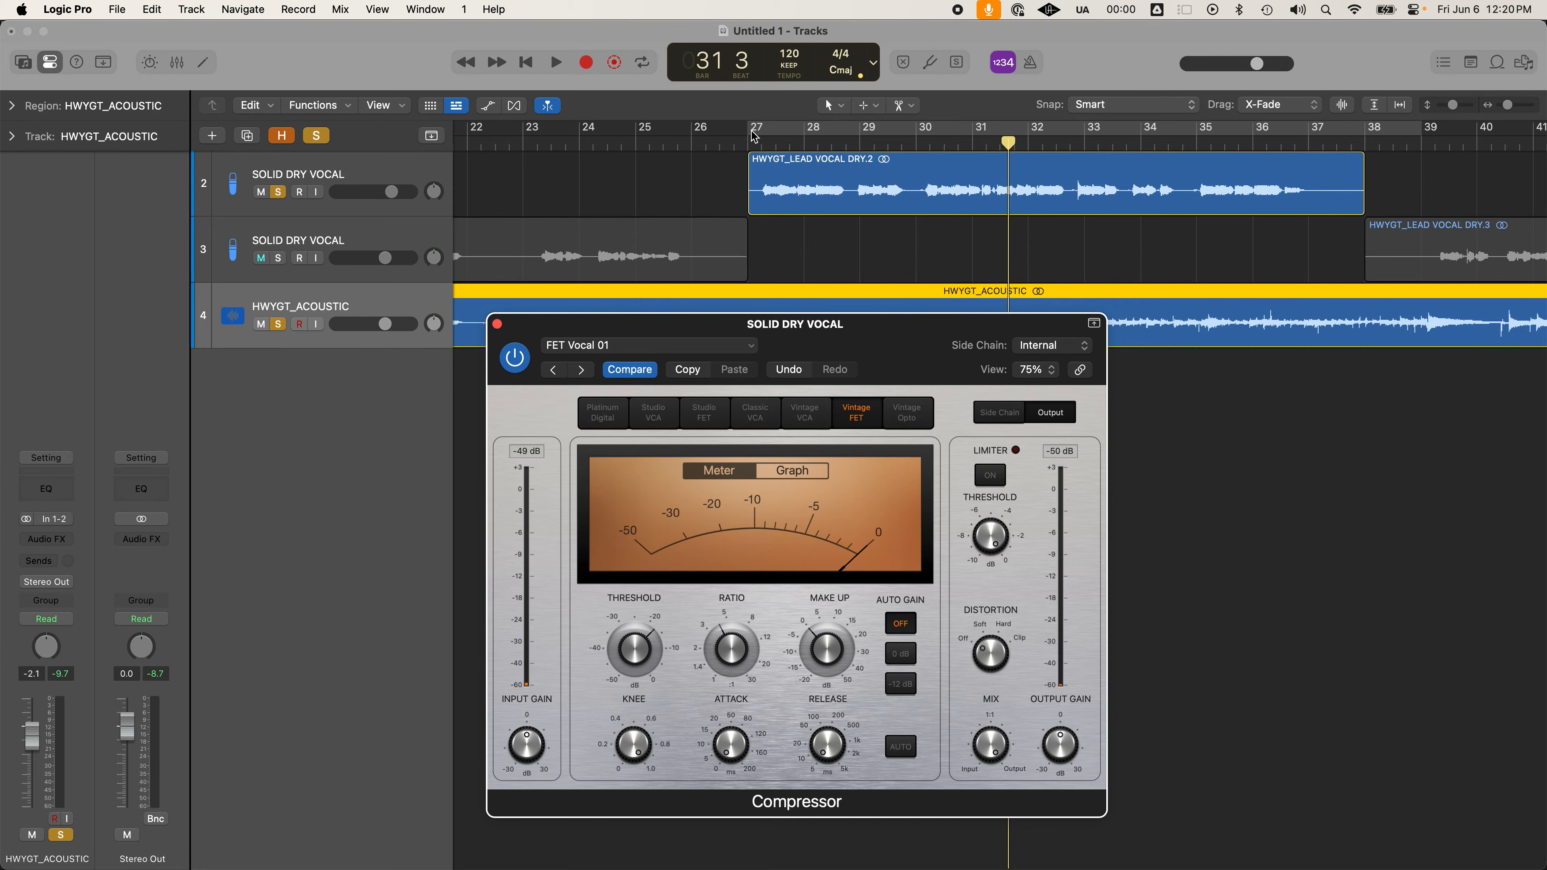
Return the playhead to bar 27 and adjust the Compressor's threshold, ratio and release, setting the attack to 15.5 ms
{"action": "left_click", "coordinate": [748, 145]}
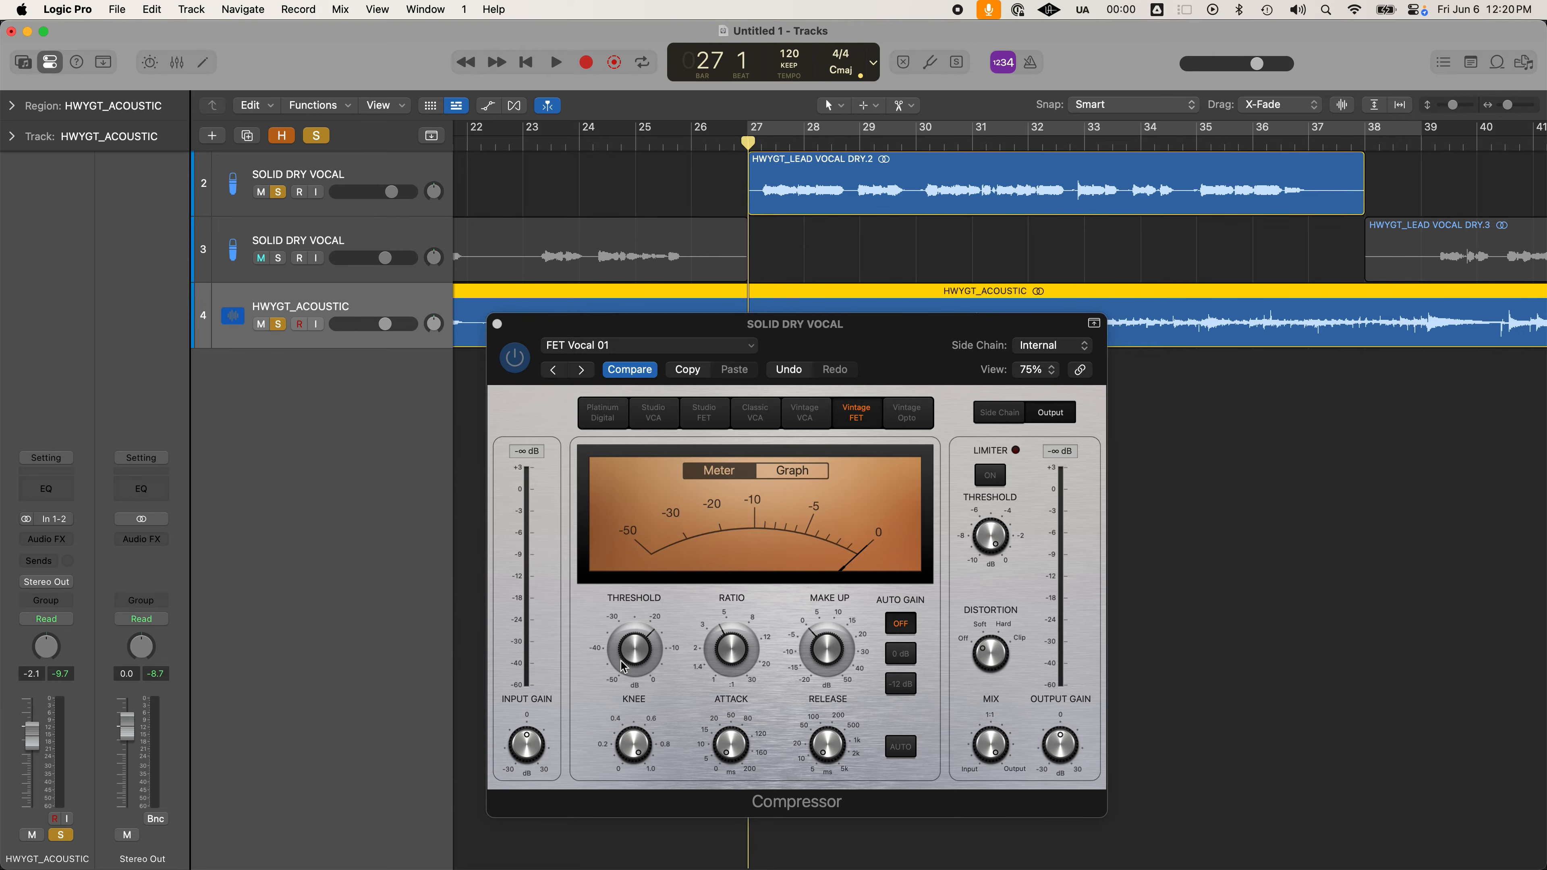
{"action": "left_click_drag", "start_coordinate": [625, 665], "coordinate": [634, 699]}
{"action": "left_click_drag", "start_coordinate": [720, 757], "coordinate": [727, 716]}
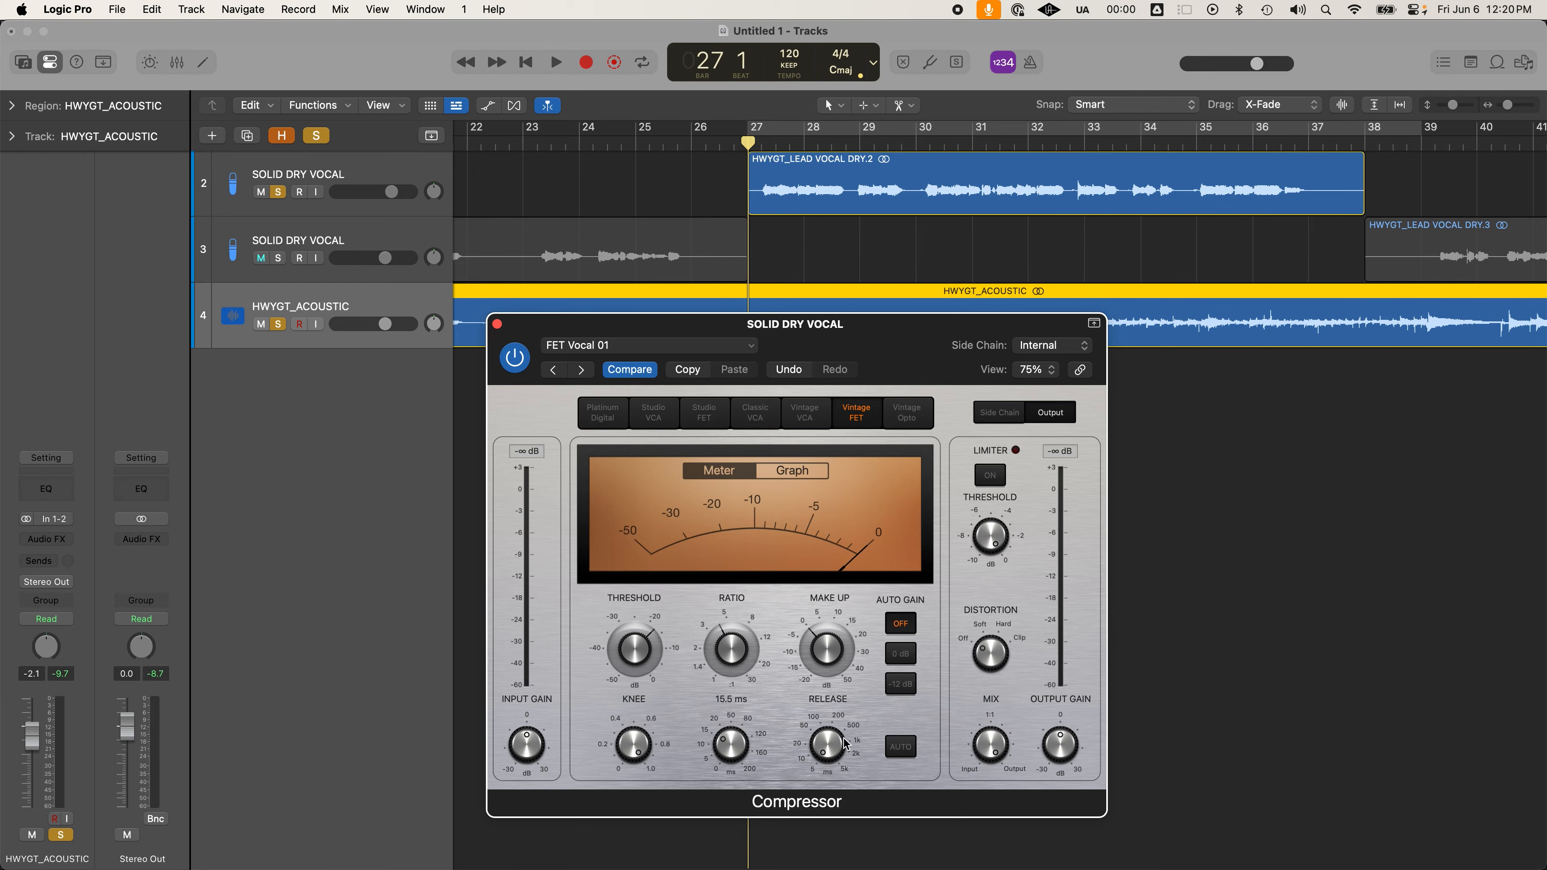
{"action": "left_click_drag", "start_coordinate": [854, 743], "coordinate": [817, 780]}
{"action": "left_click_drag", "start_coordinate": [733, 637], "coordinate": [745, 642]}
Fine-tune the Compressor's threshold while auditioning the vocal with the acoustic guitar, and return the playhead to bar 27
{"action": "left_click_drag", "start_coordinate": [816, 324], "coordinate": [812, 351]}
{"action": "key", "text": "space"}
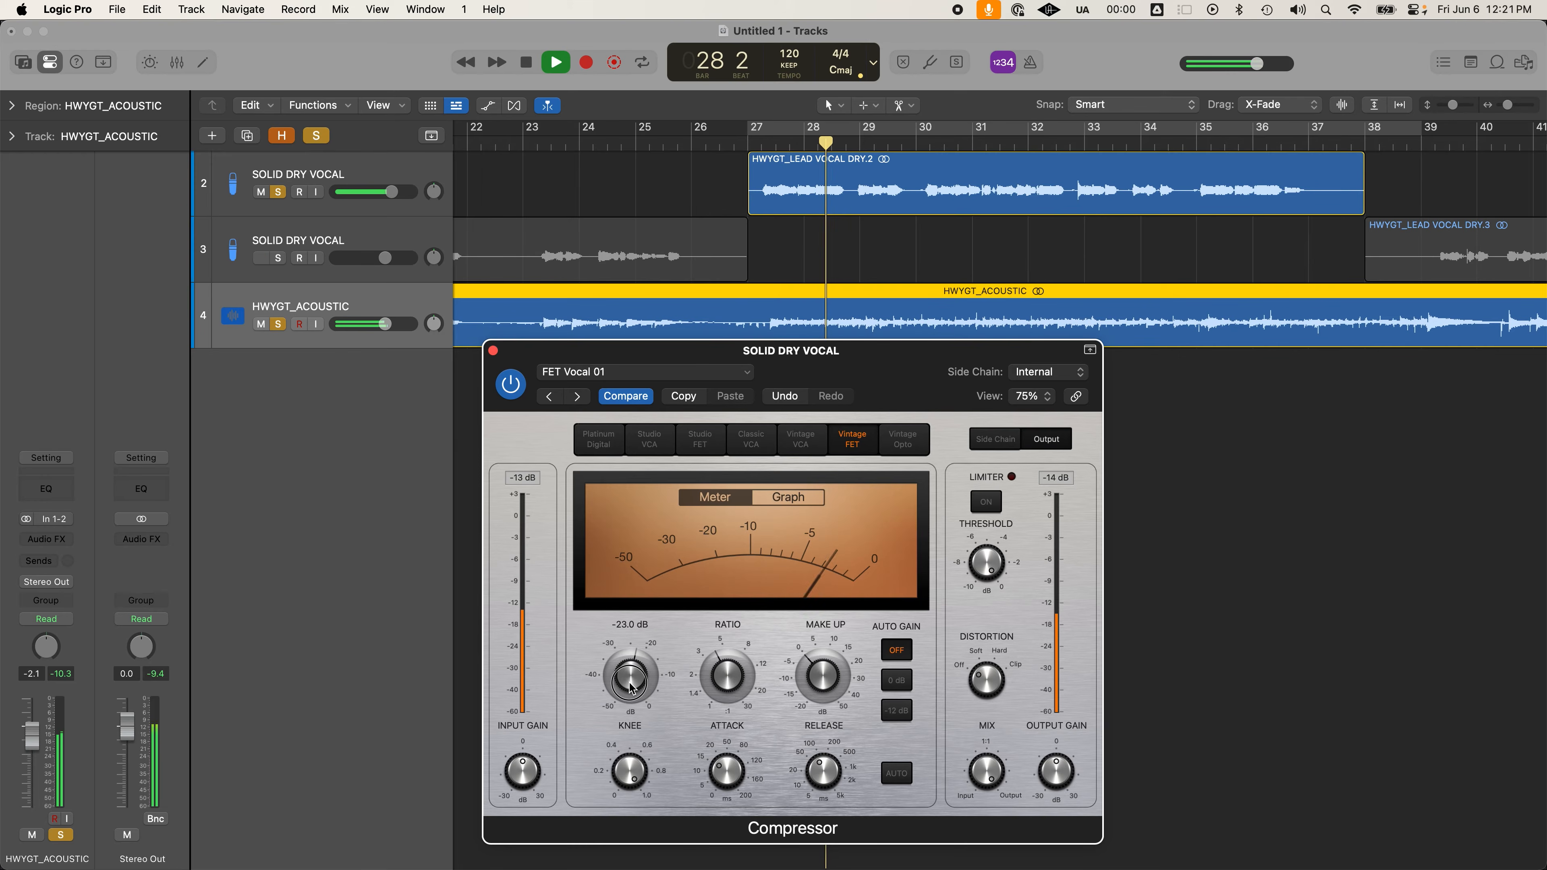
{"action": "left_click_drag", "start_coordinate": [631, 689], "coordinate": [628, 661]}
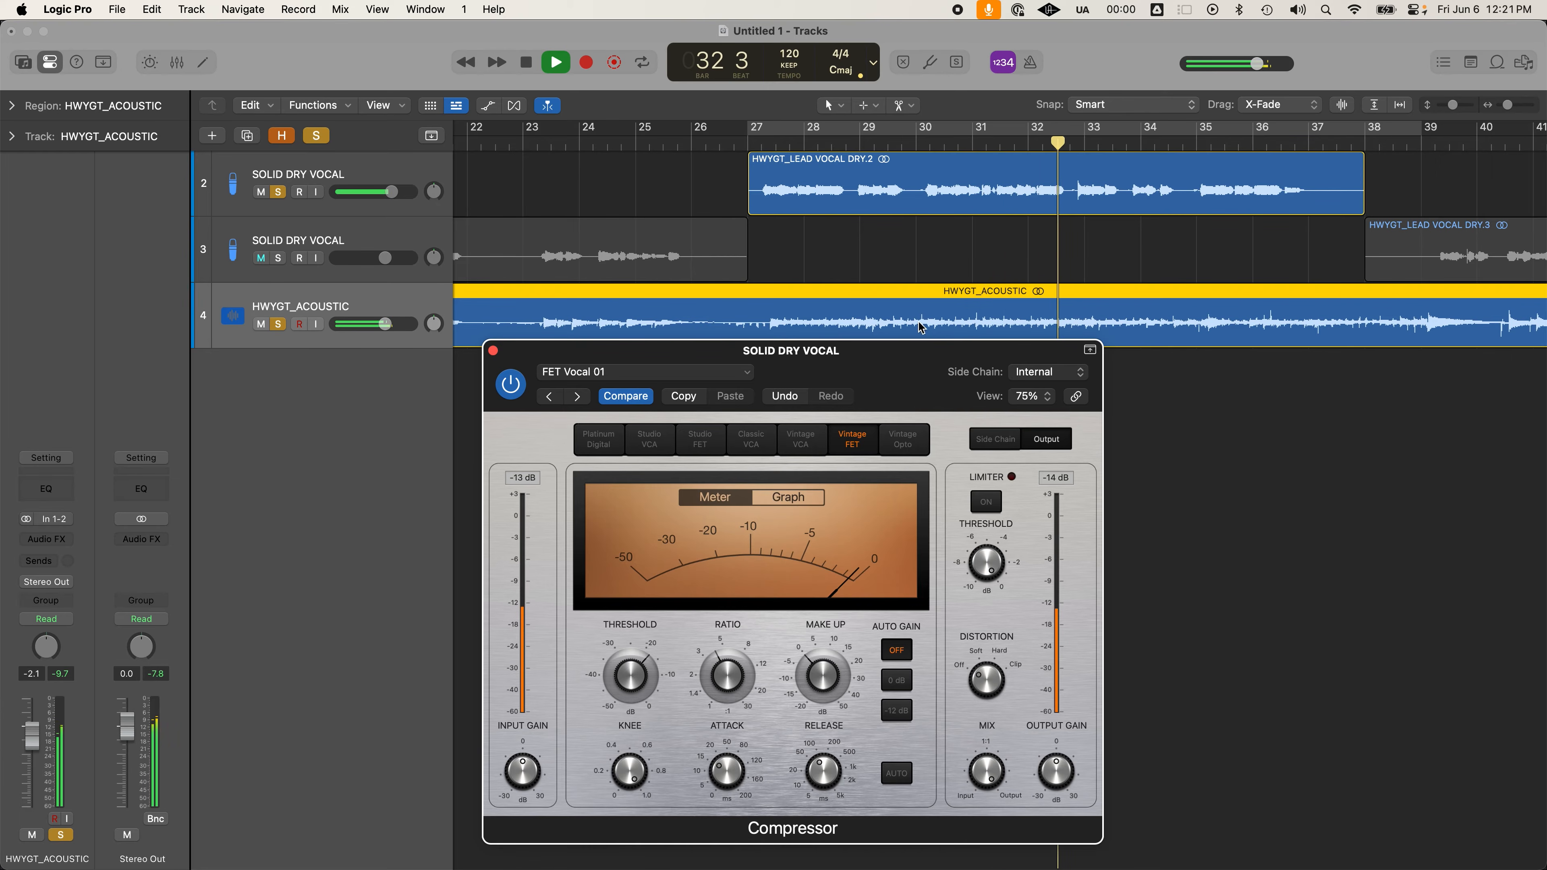
{"action": "key", "text": "space"}
{"action": "left_click", "coordinate": [750, 145]}
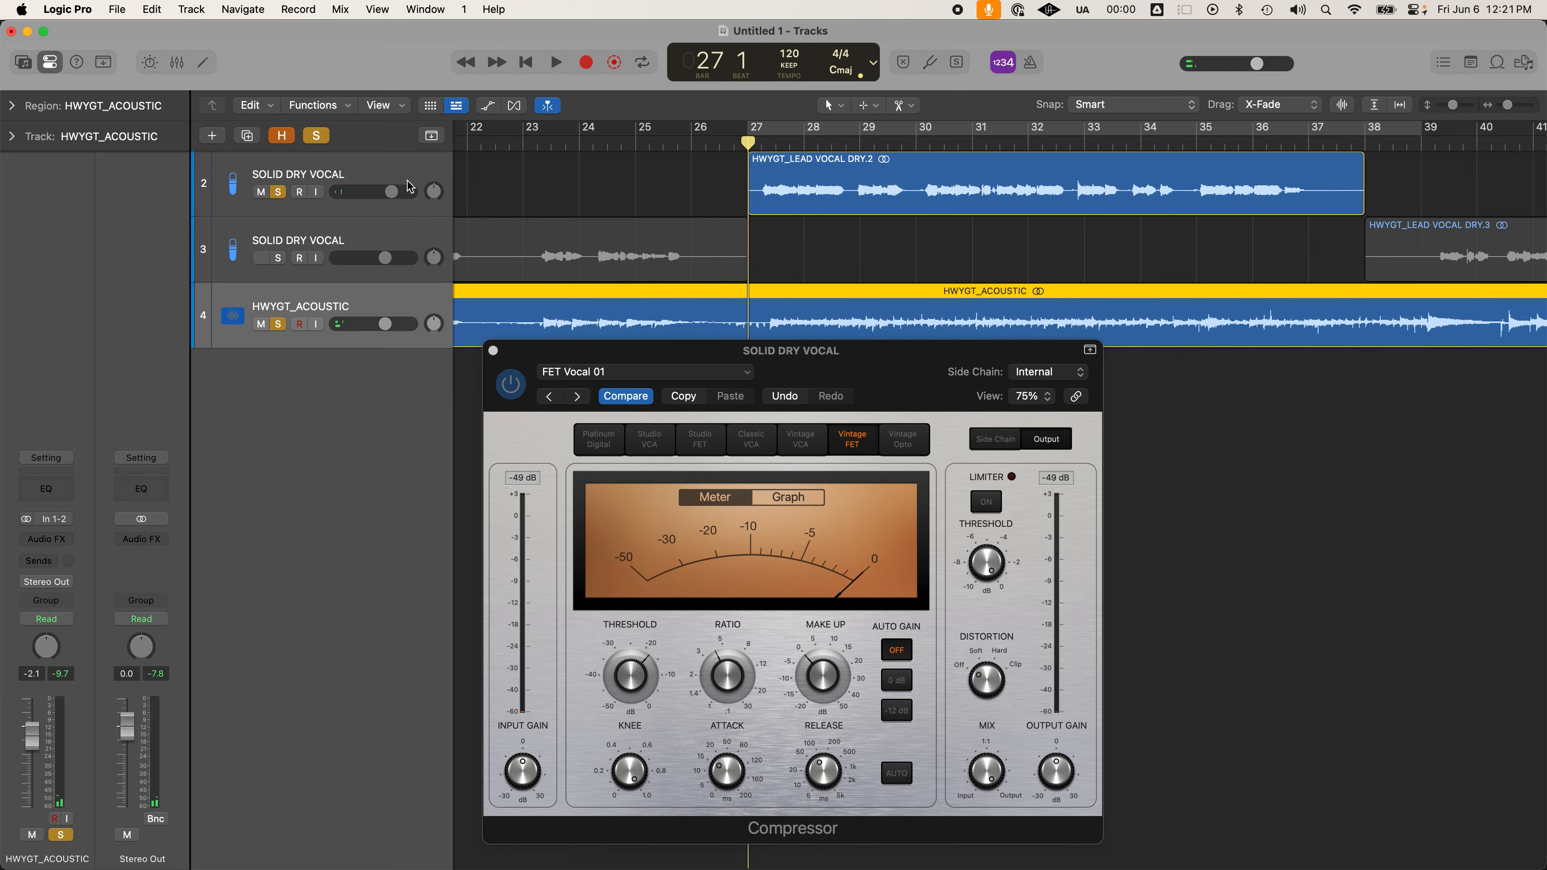
{"action": "left_click", "coordinate": [797, 193]}
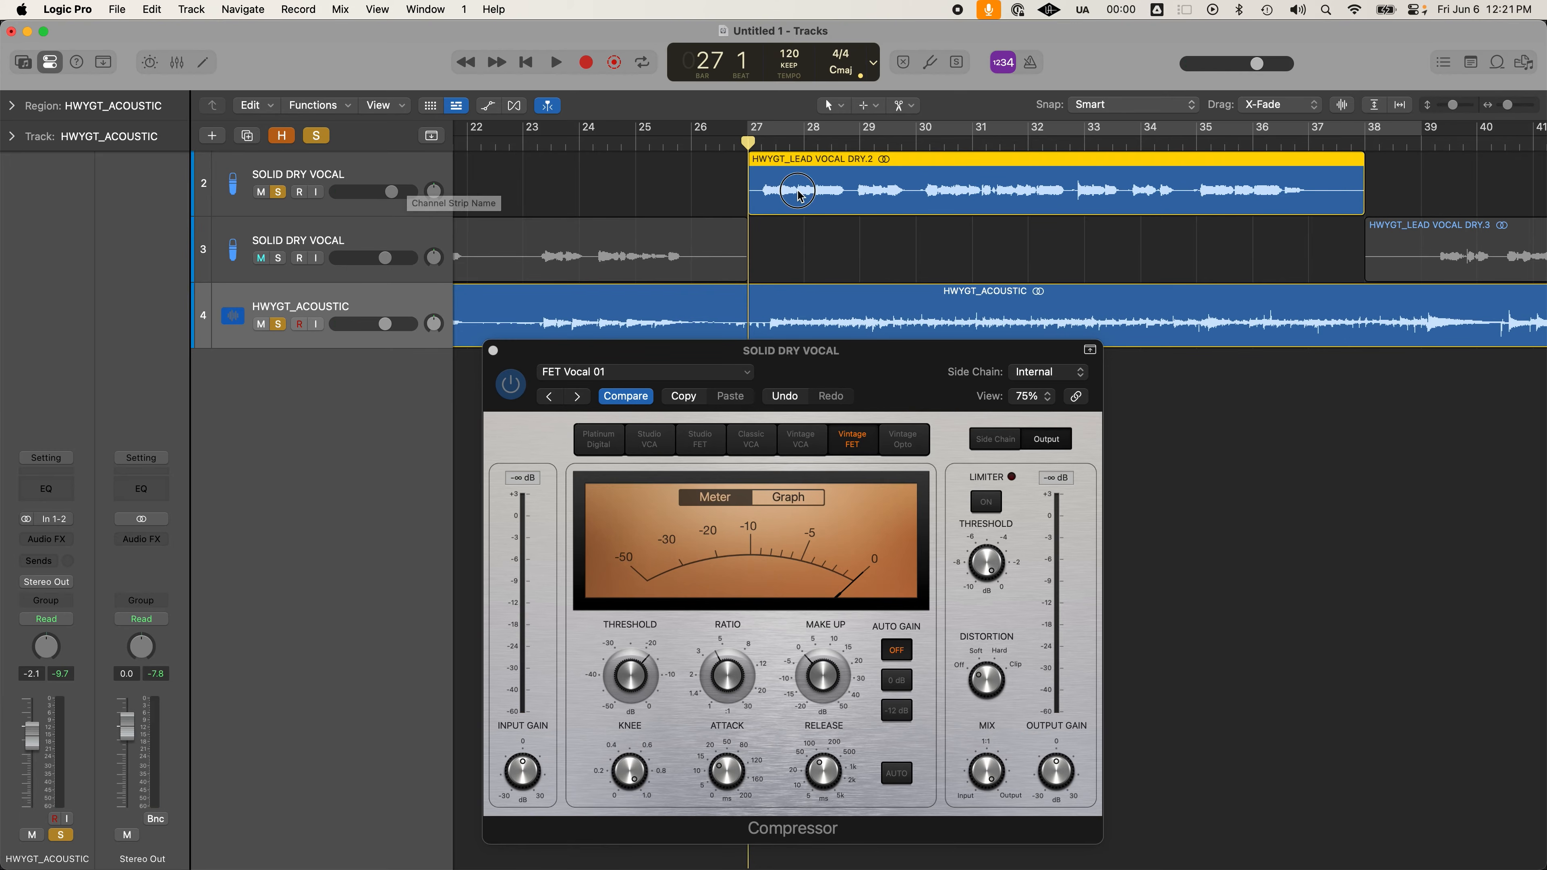
{"action": "left_click", "coordinate": [397, 166]}
{"action": "left_click", "coordinate": [393, 308]}
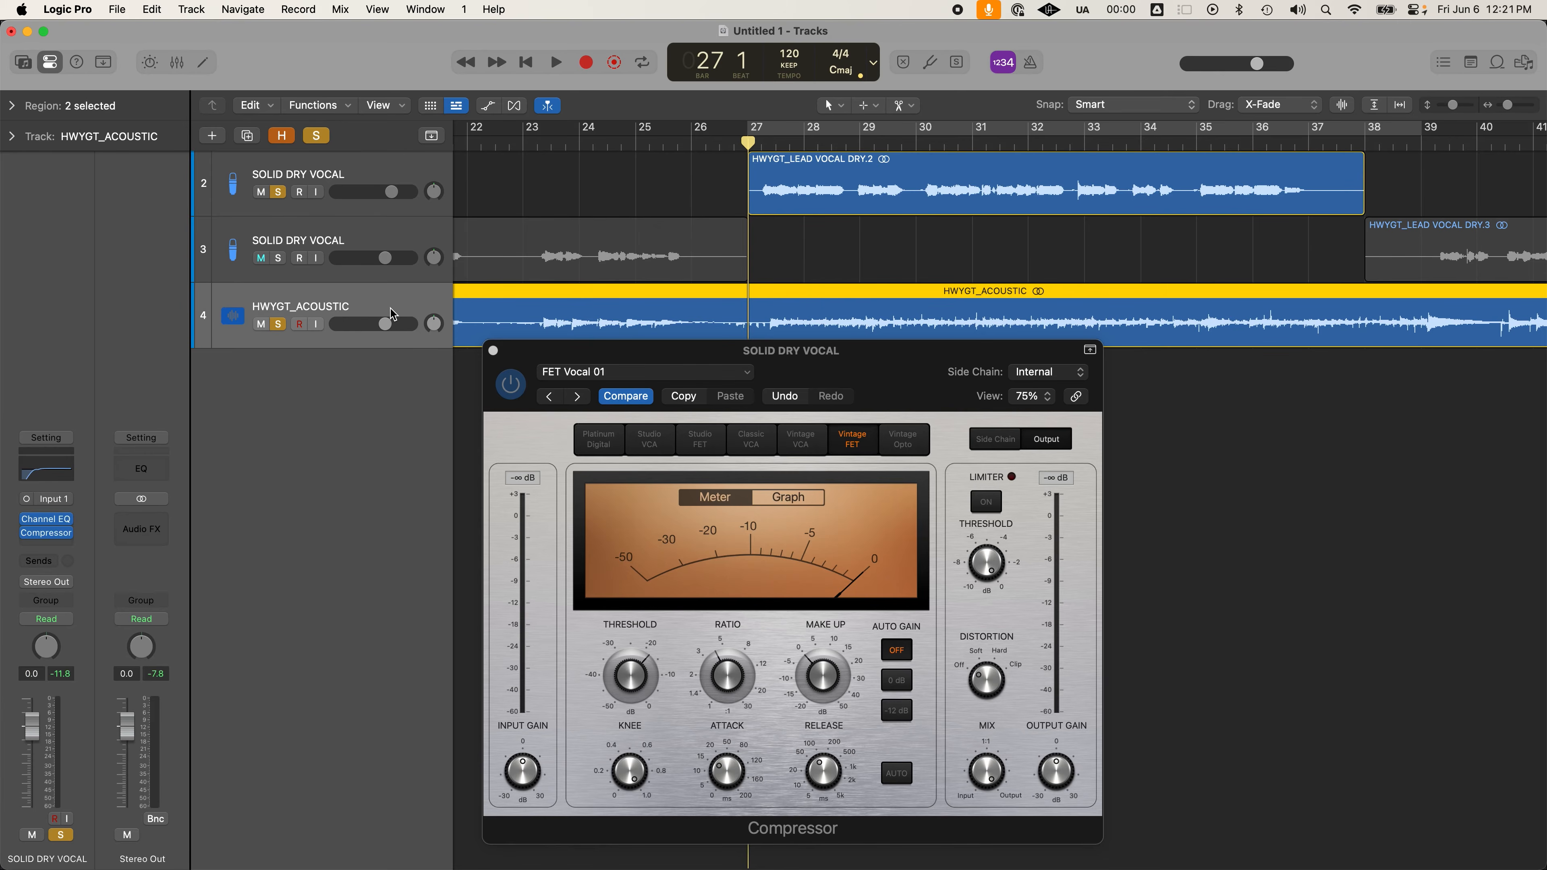
Open the UAD Console, close the LA-2A plug-in on the Analog 2 channel, and switch back to Logic Pro
{"action": "left_click", "coordinate": [1049, 9]}
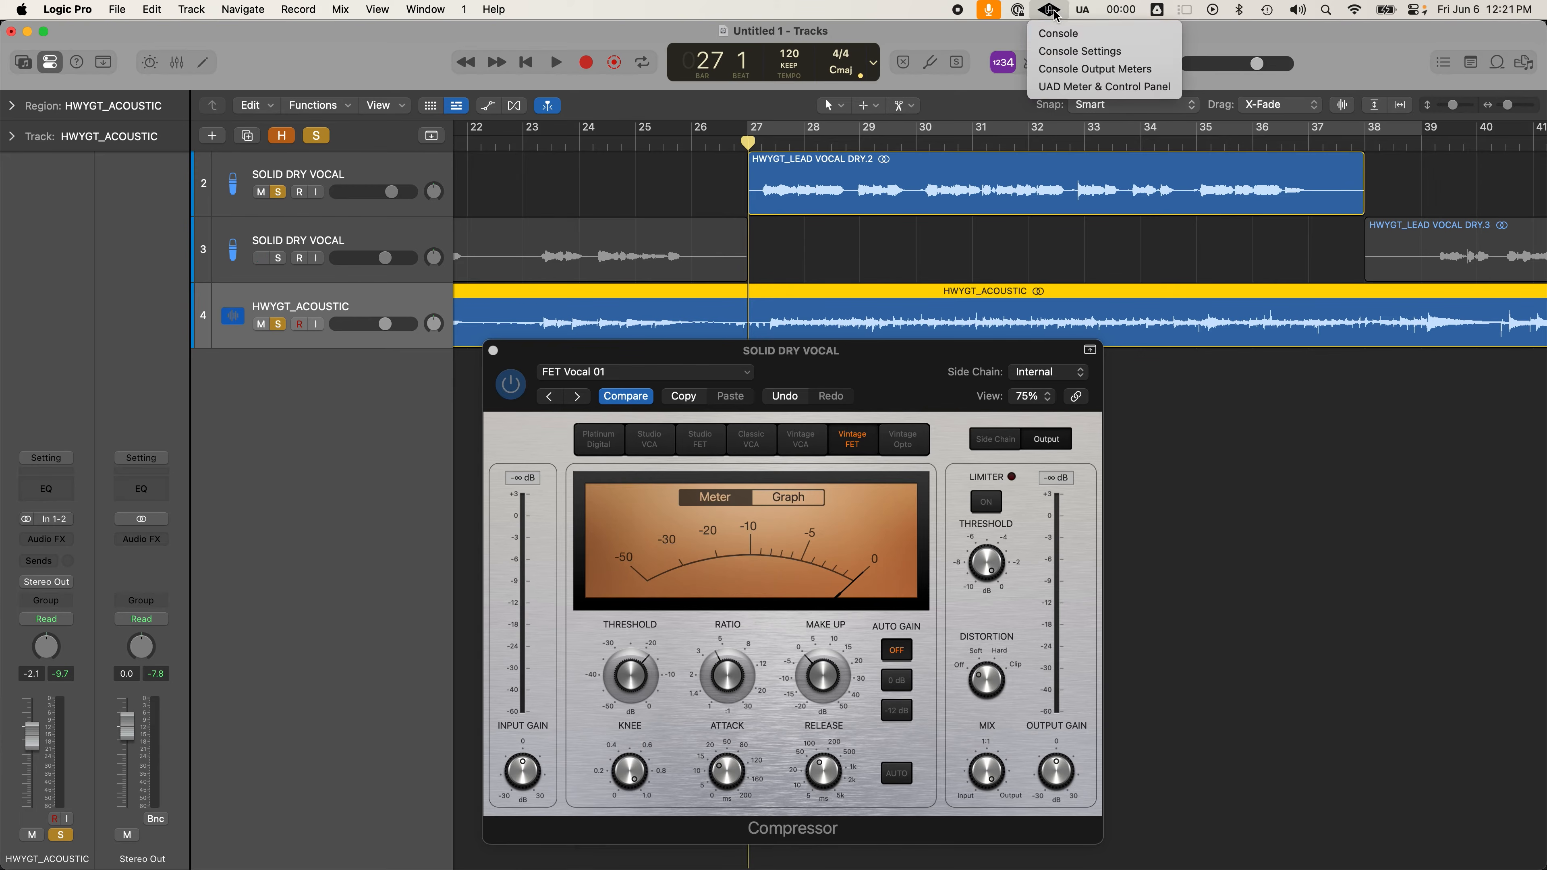
{"action": "left_click", "coordinate": [1056, 34]}
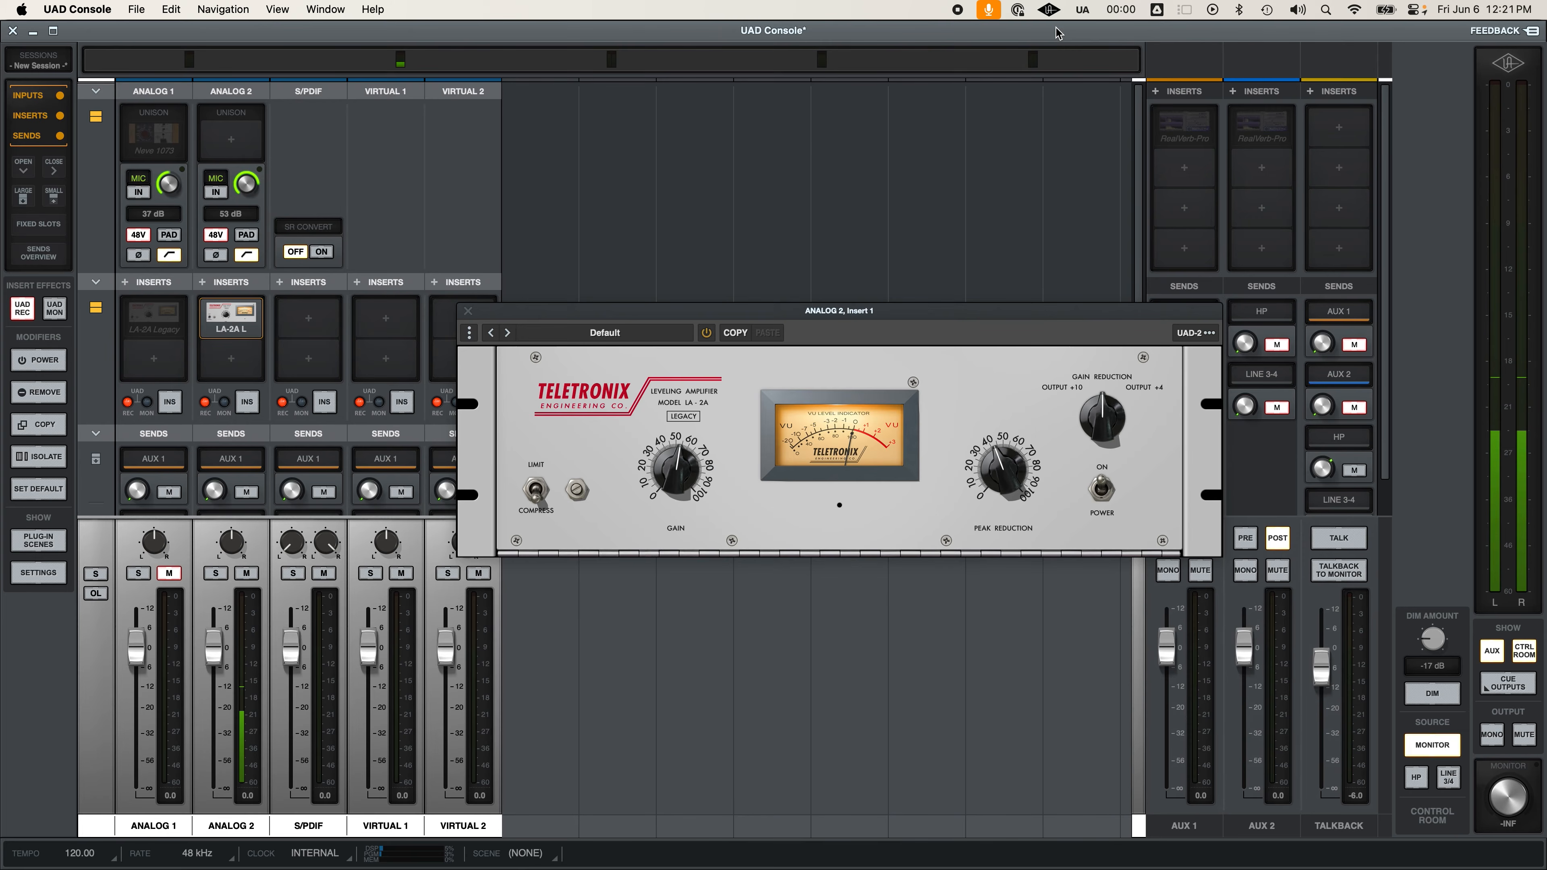
{"action": "left_click", "coordinate": [467, 312]}
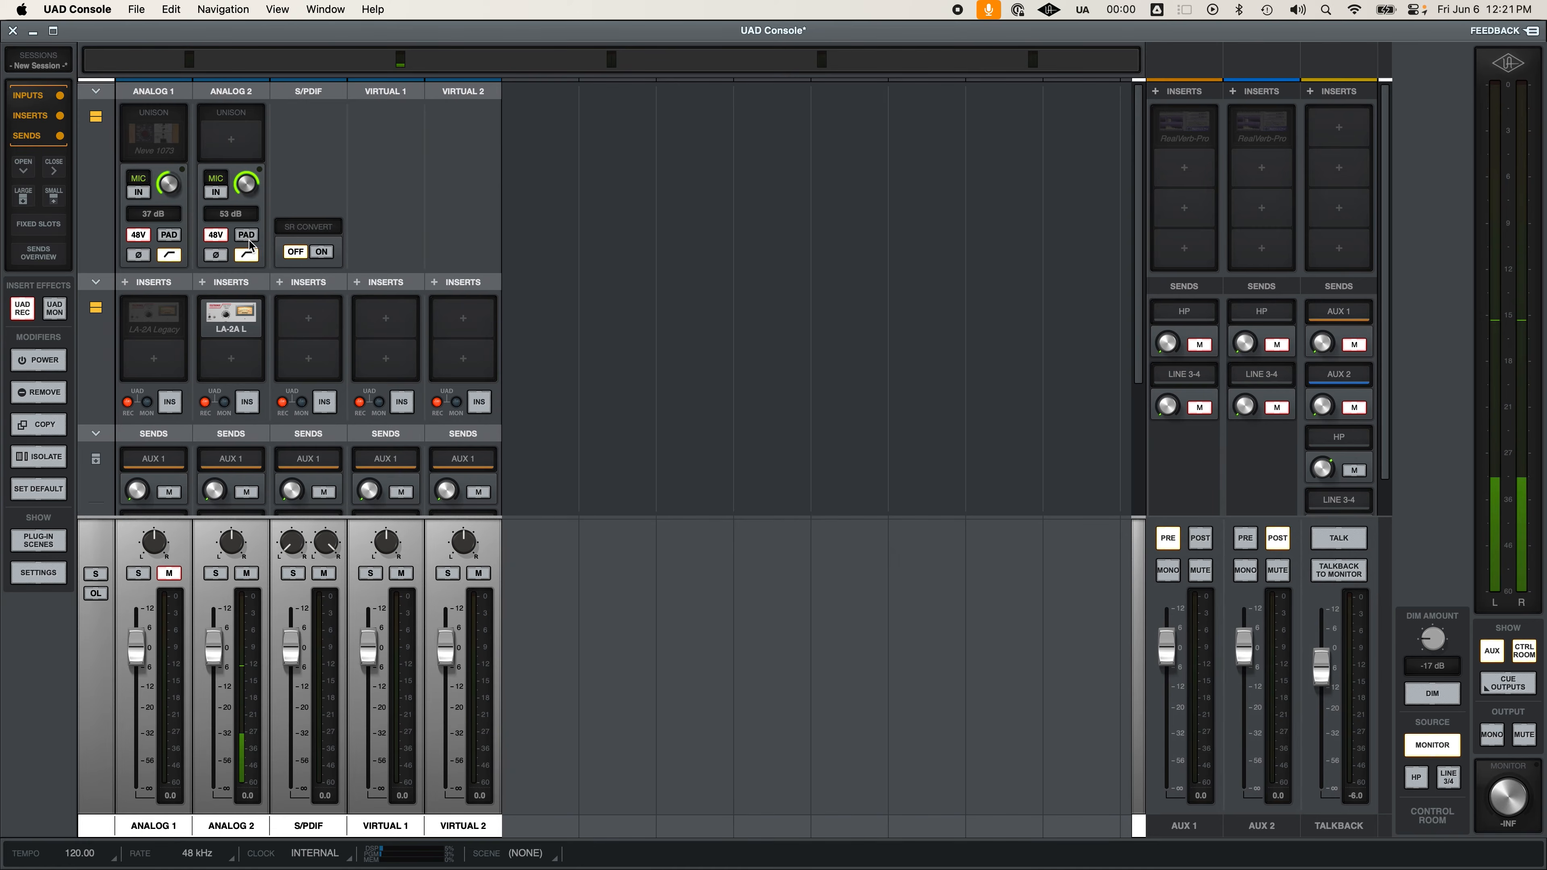
{"action": "key", "text": "super+Tab"}
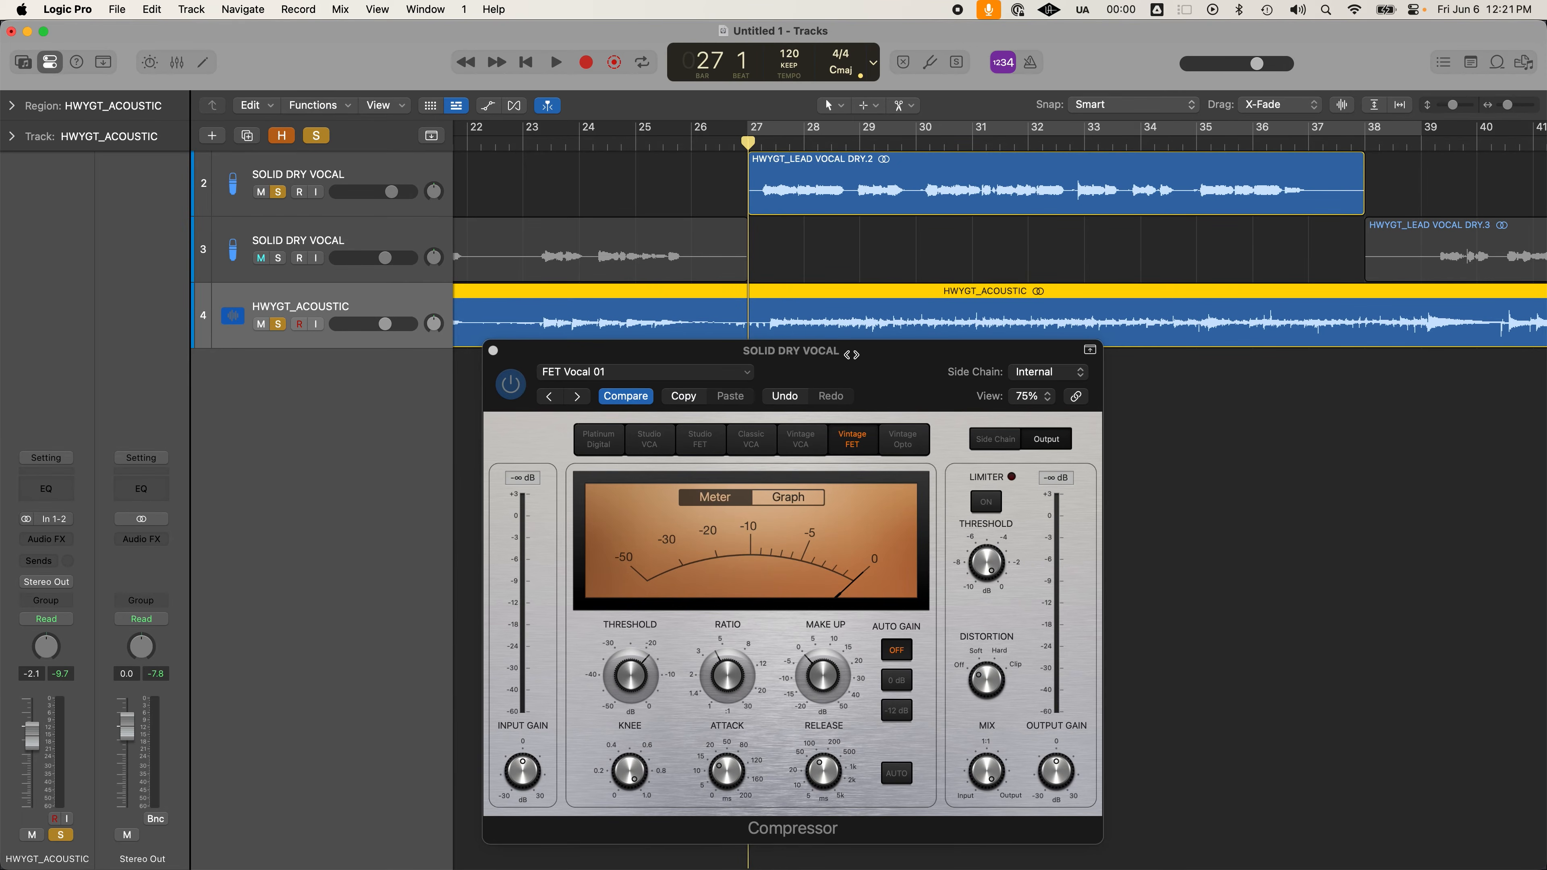
{"action": "left_click", "coordinate": [855, 359]}
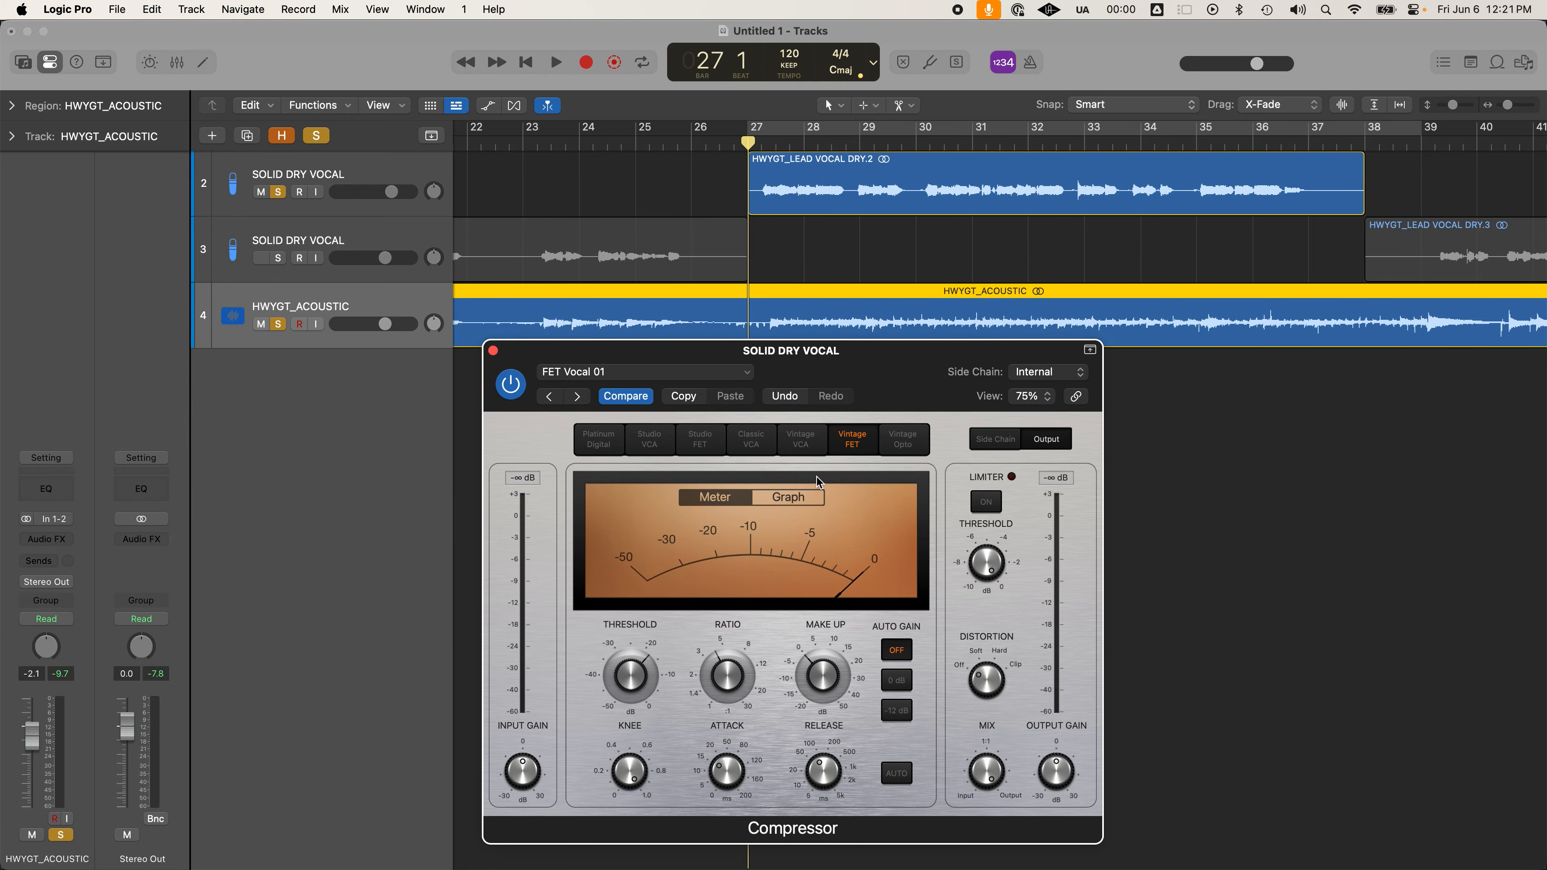
Insert a mono Vintage Console EQ after the Compressor on the louder vocal track and move its window clear of the vocal region
{"action": "left_click", "coordinate": [784, 183]}
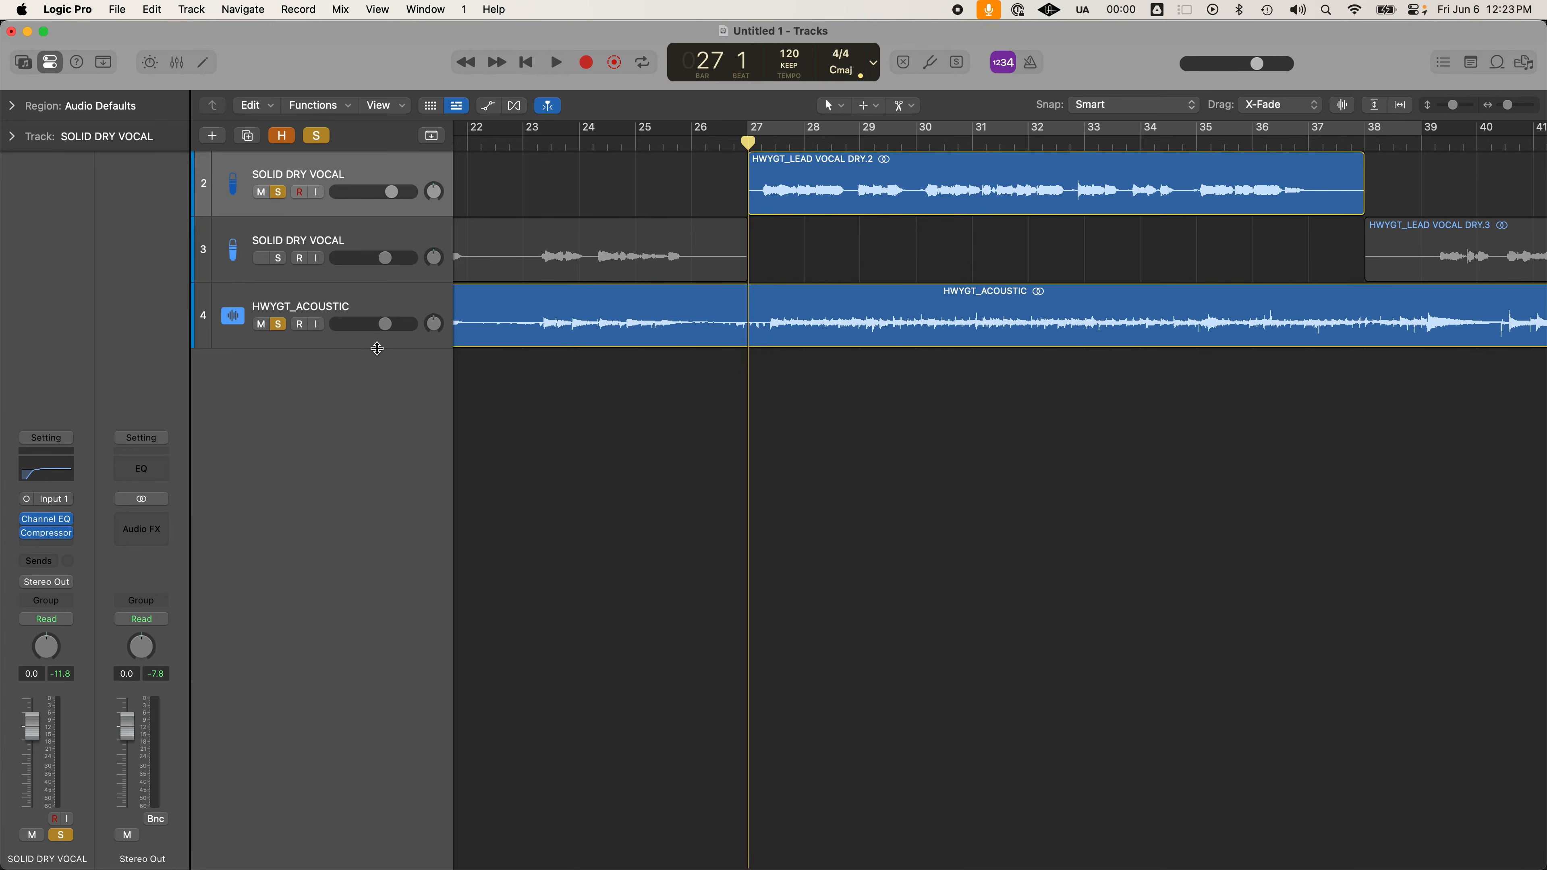
{"action": "left_click", "coordinate": [66, 548]}
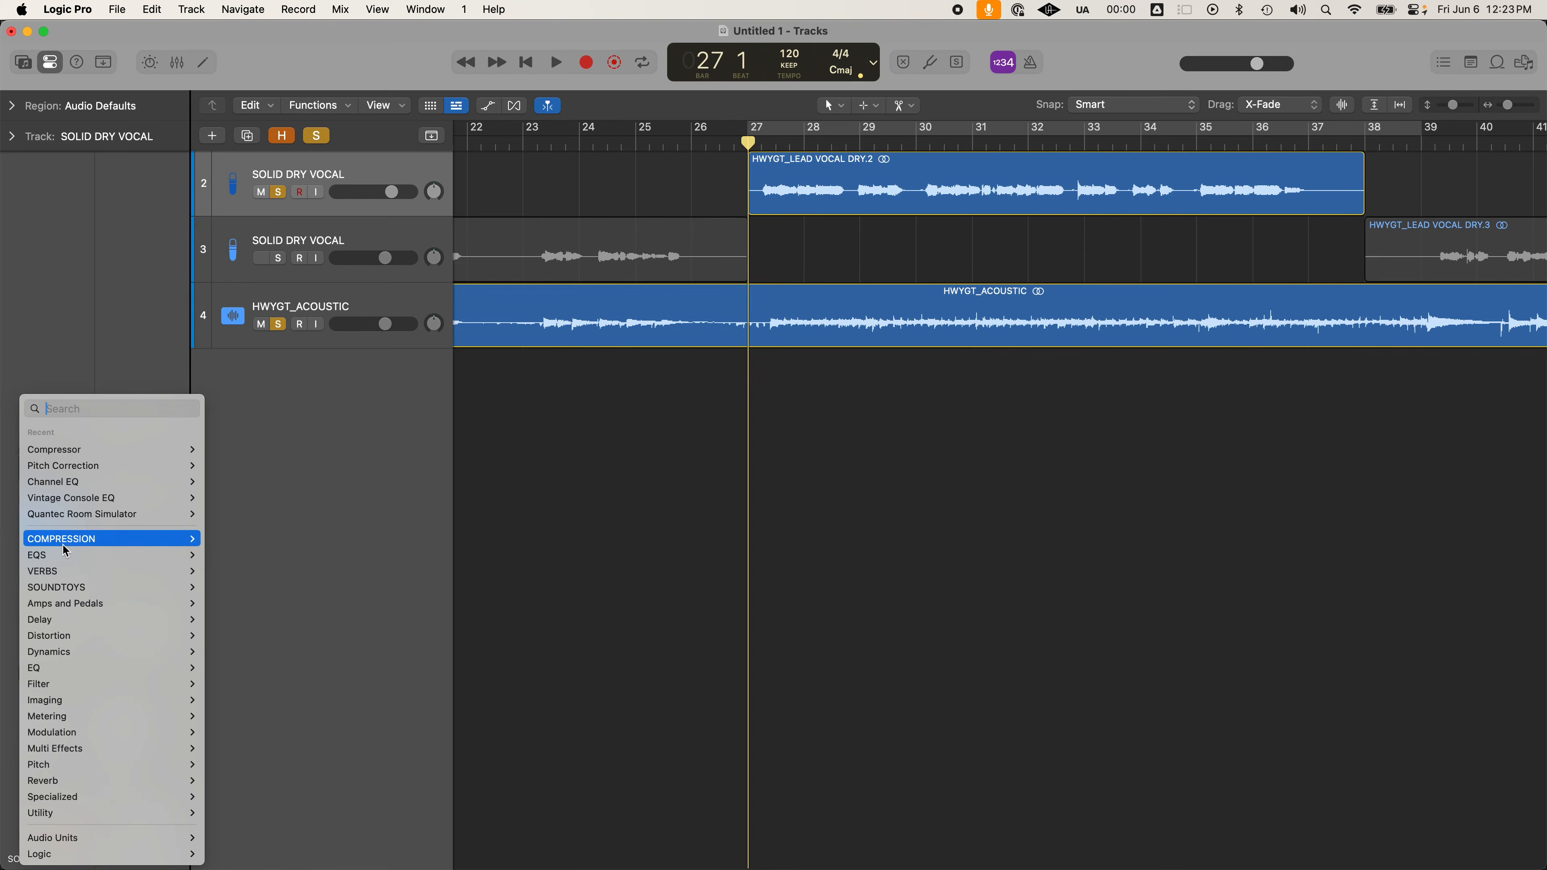
{"action": "mouse_move", "coordinate": [49, 670]}
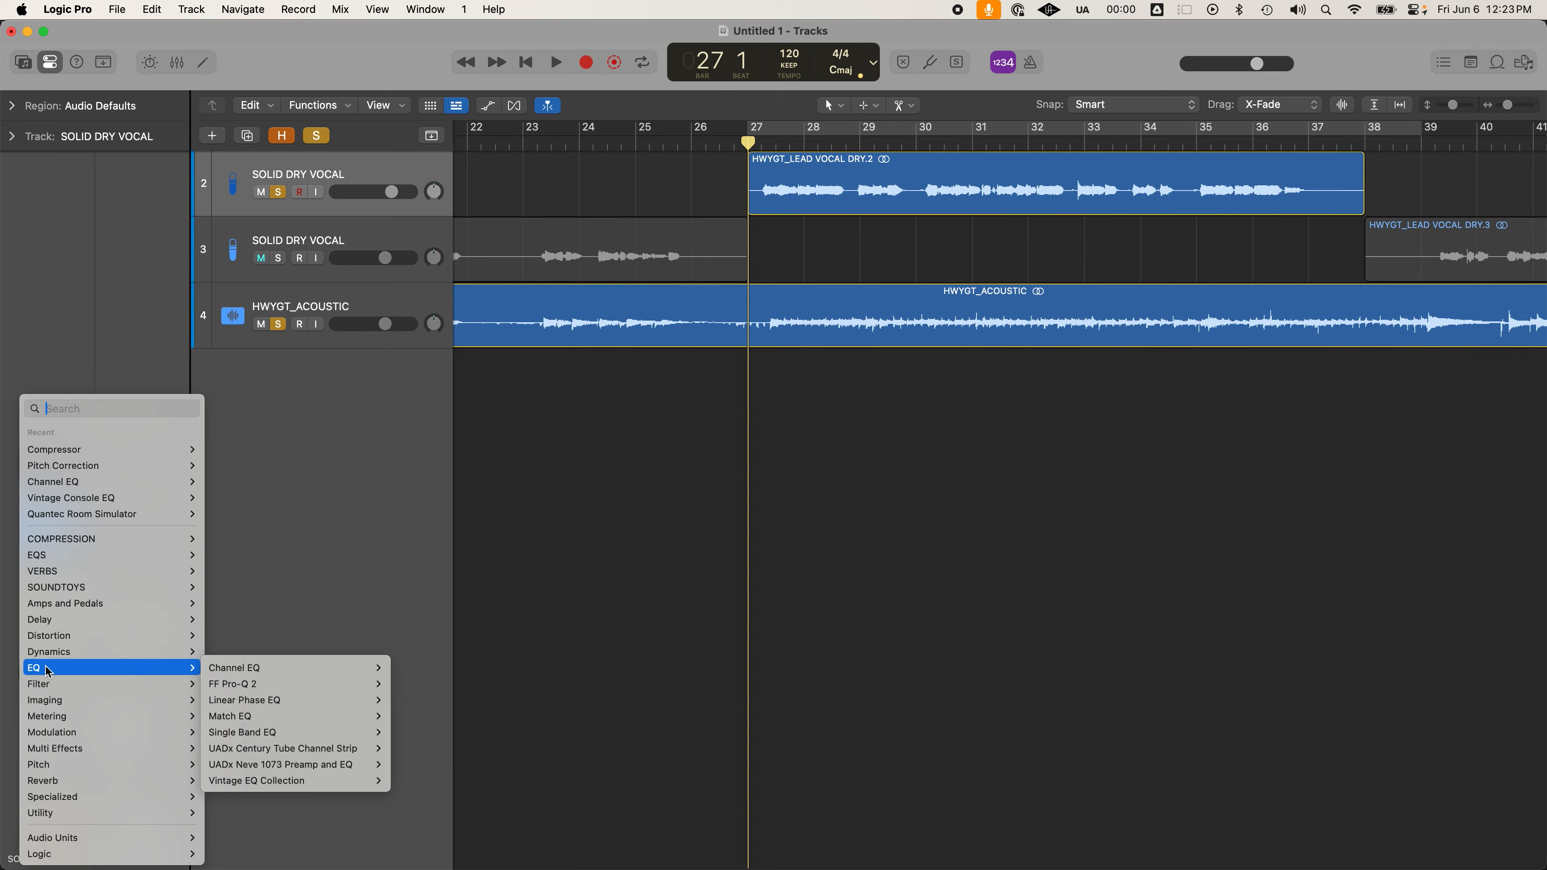
{"action": "mouse_move", "coordinate": [365, 782]}
{"action": "mouse_move", "coordinate": [440, 787]}
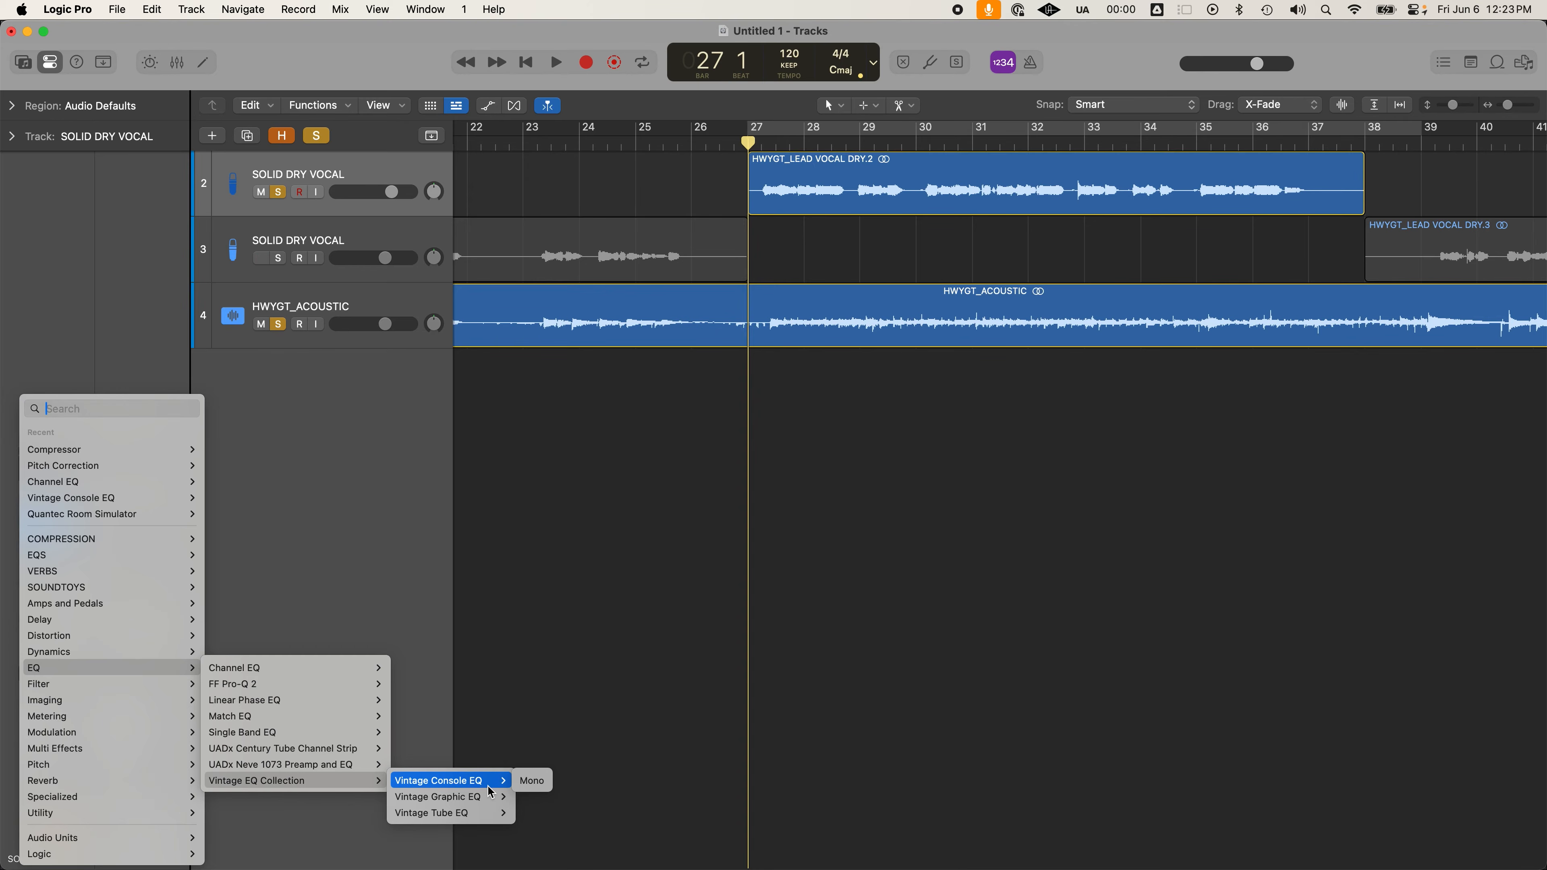
{"action": "mouse_move", "coordinate": [488, 818]}
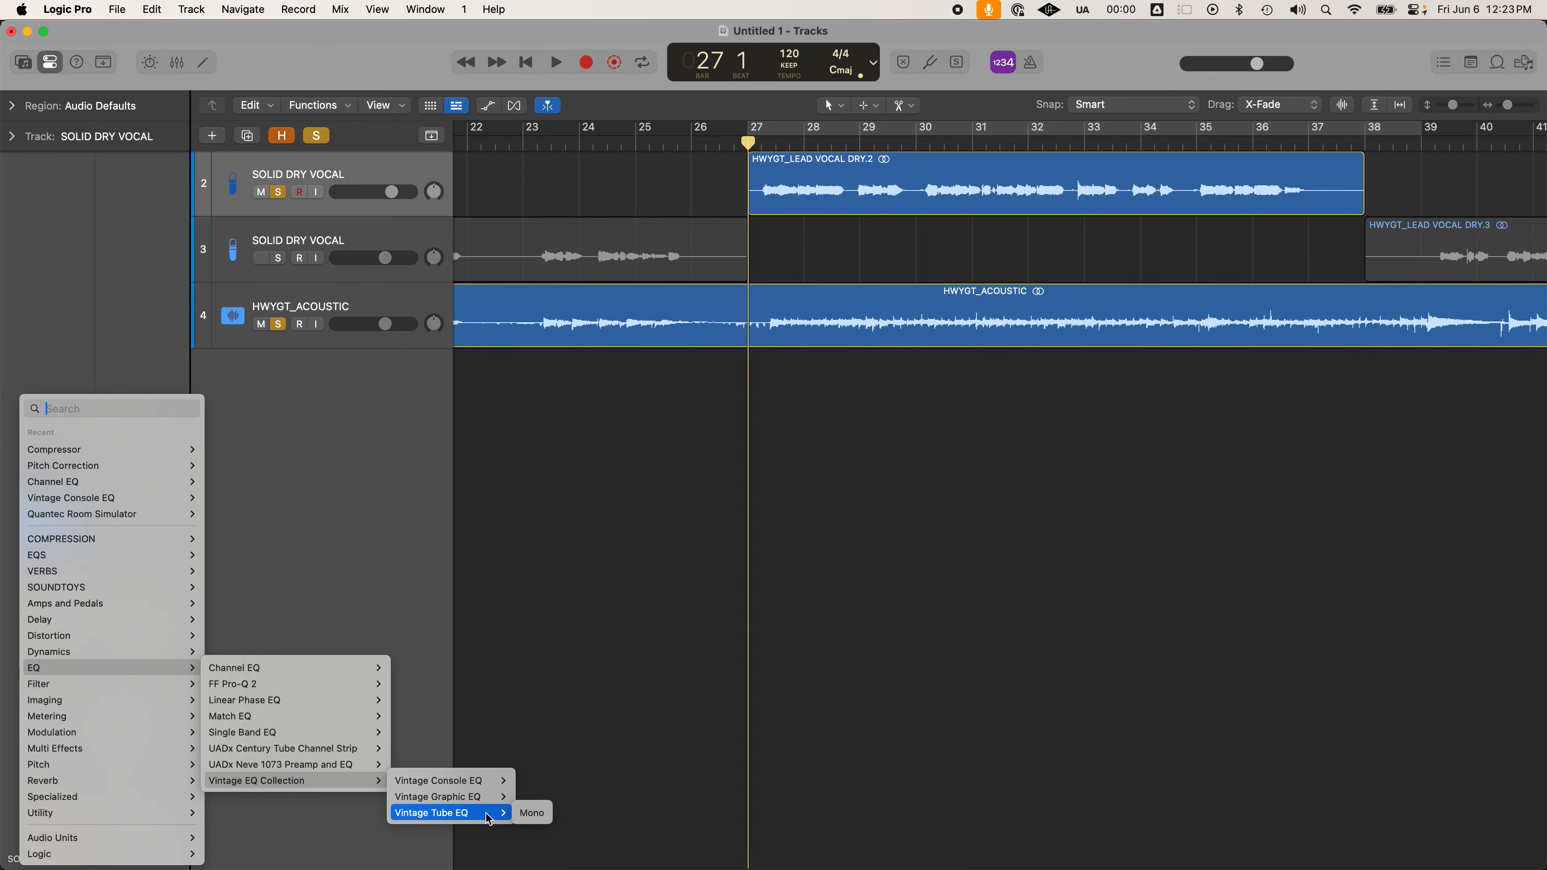
{"action": "mouse_move", "coordinate": [489, 788]}
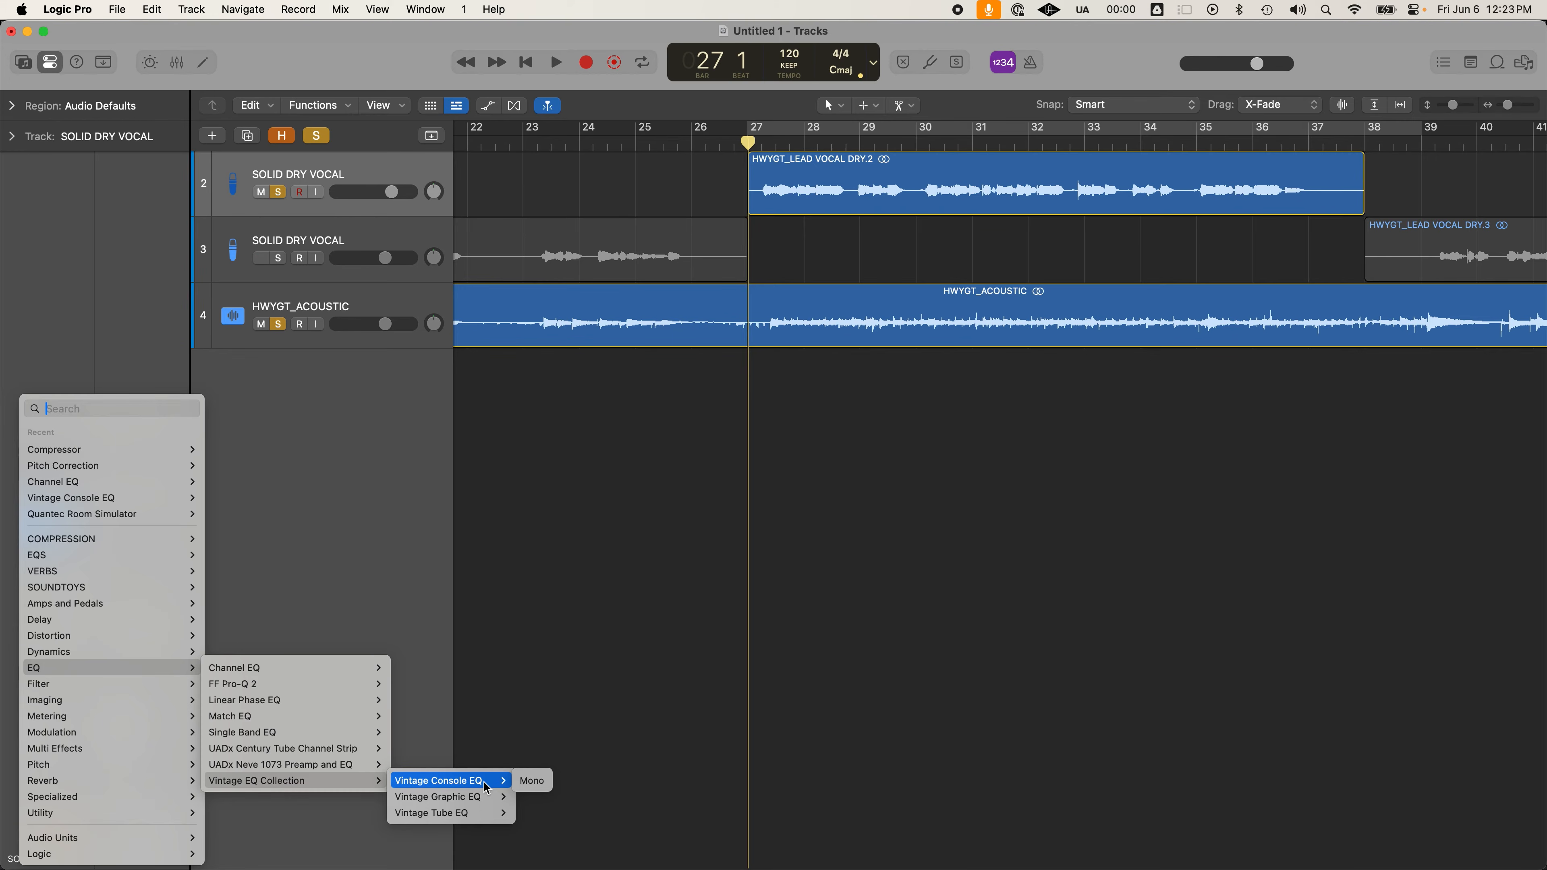
{"action": "left_click", "coordinate": [532, 781]}
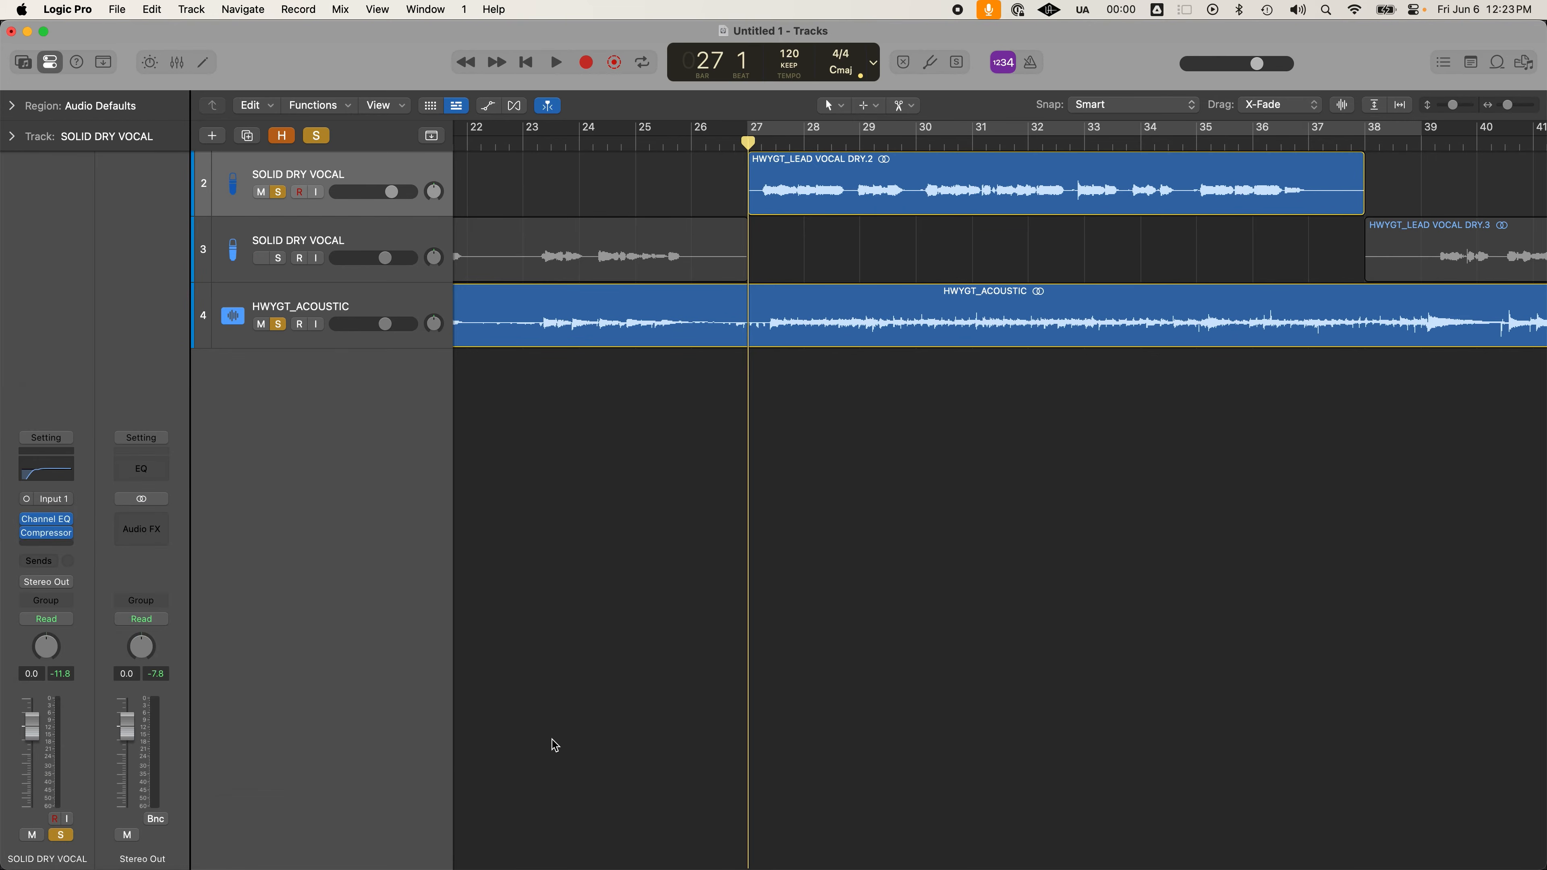
{"action": "left_click_drag", "start_coordinate": [1015, 242], "coordinate": [992, 381]}
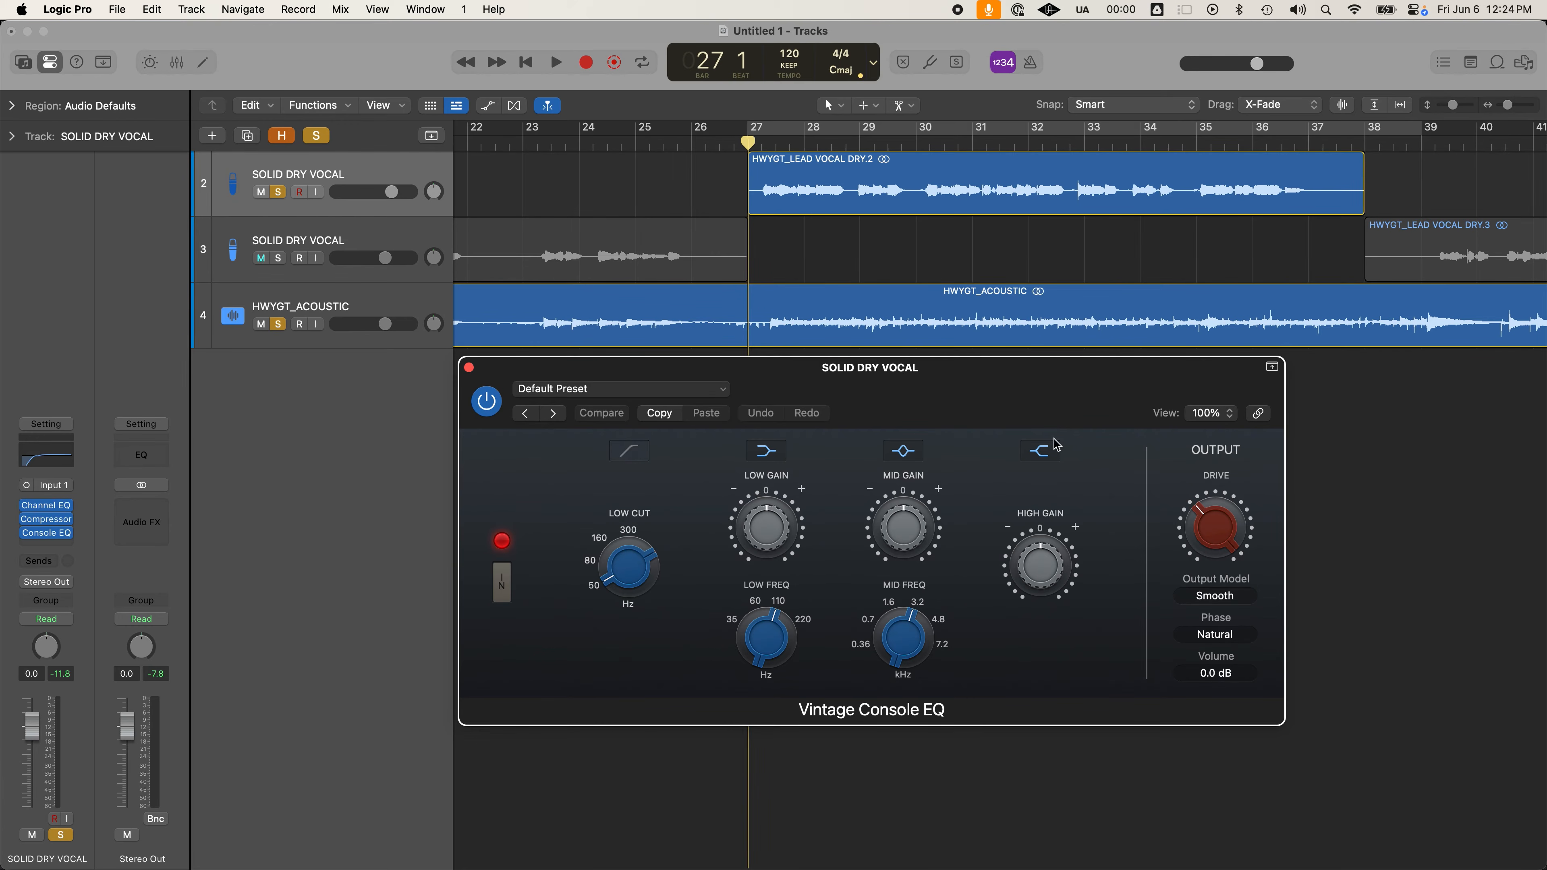
Check the existing Channel EQ curve, enable the Vintage Console EQ's low cut, and audition the vocal with it at 300 Hz
{"action": "left_click", "coordinate": [65, 459]}
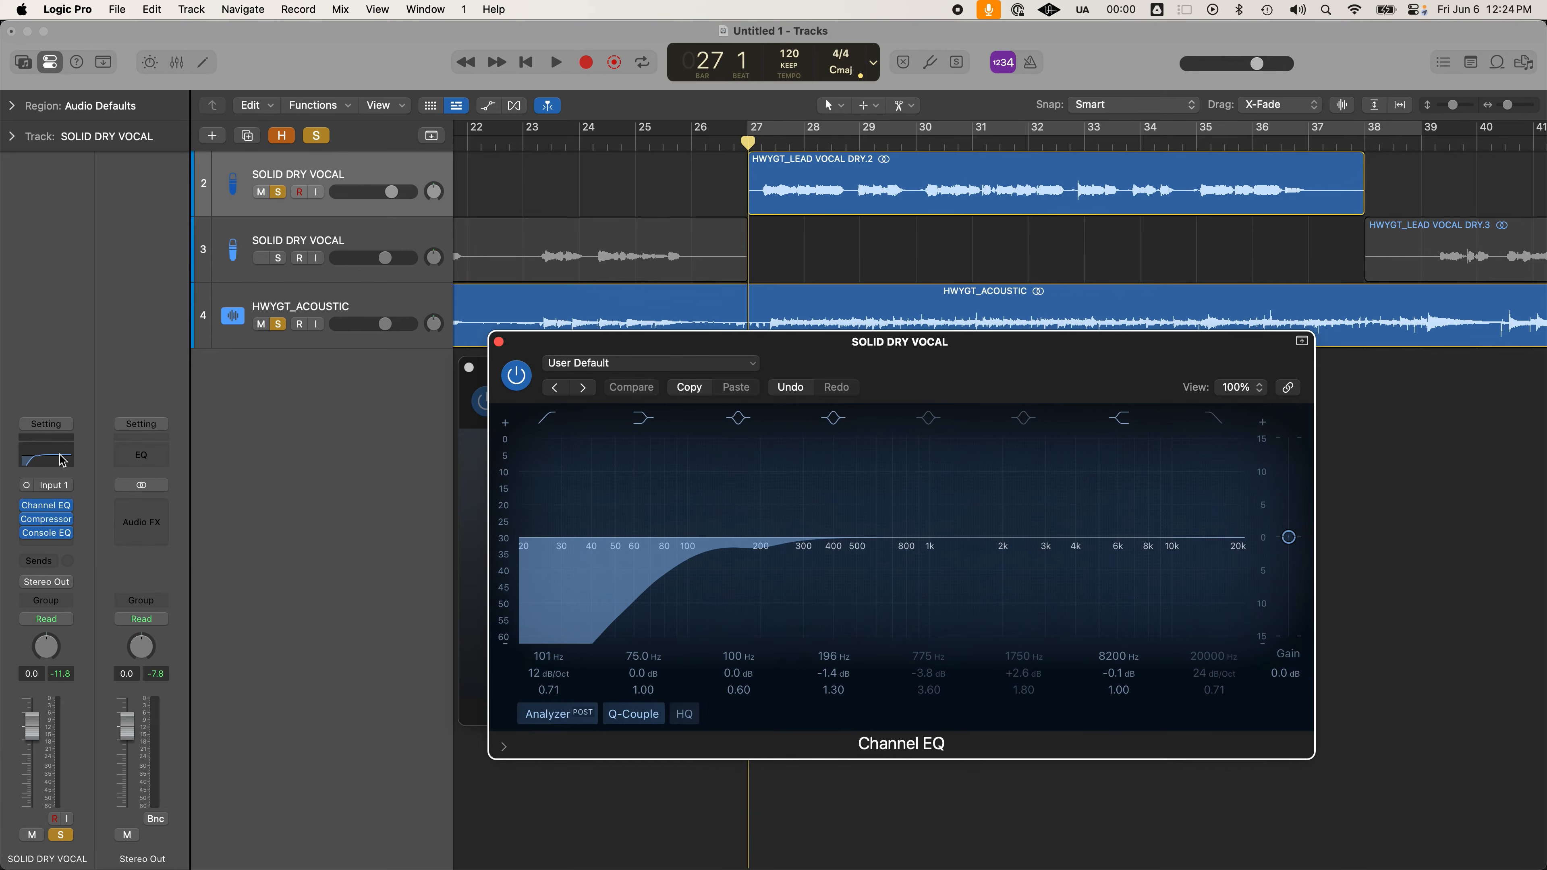
{"action": "left_click", "coordinate": [499, 342]}
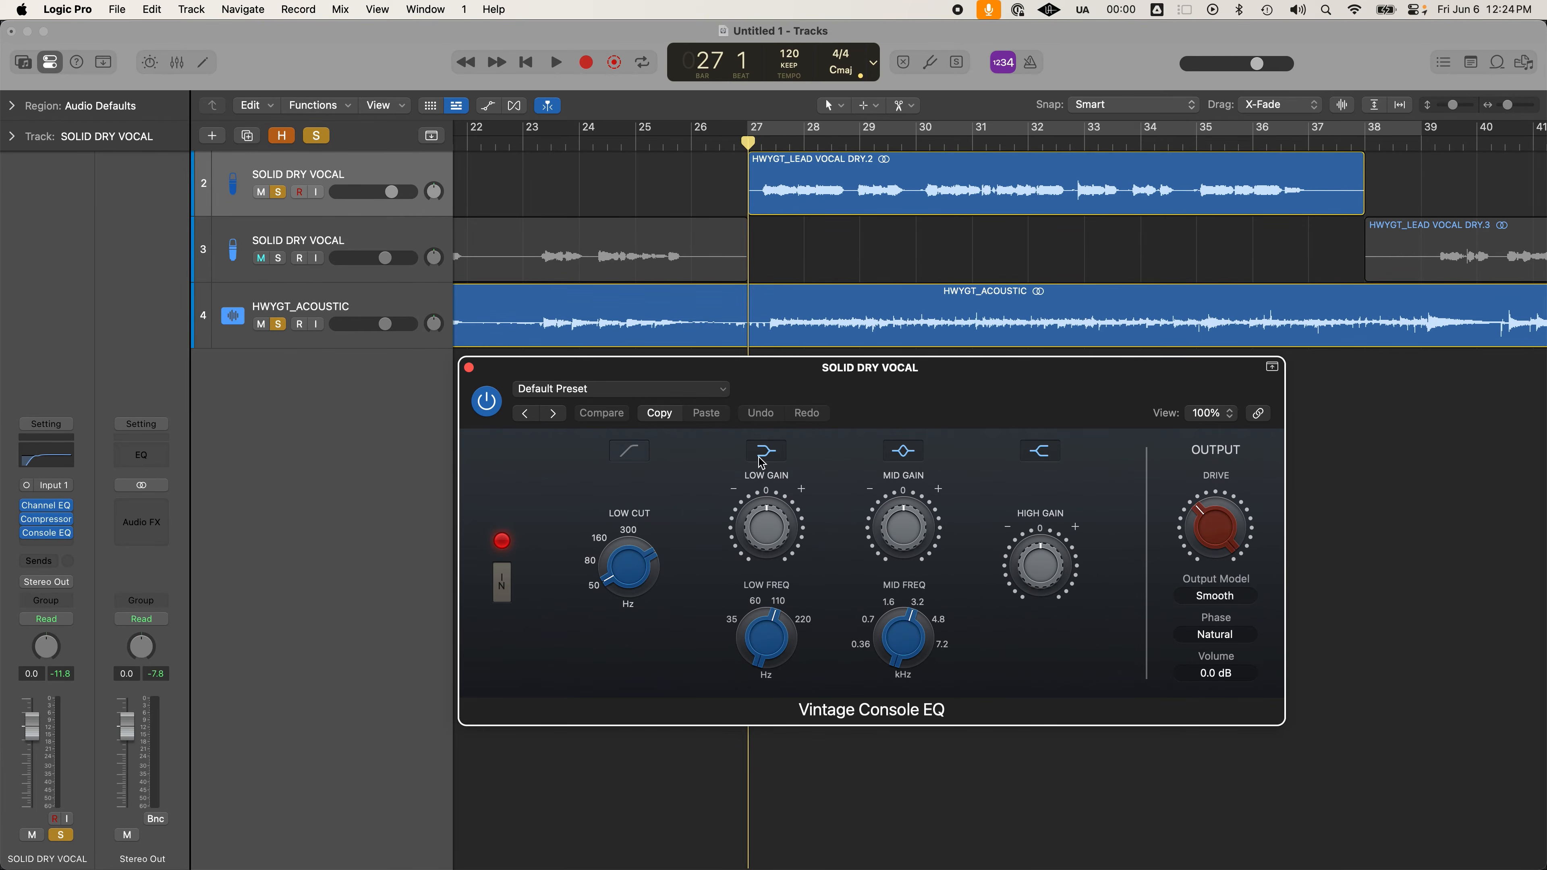
{"action": "left_click", "coordinate": [639, 450]}
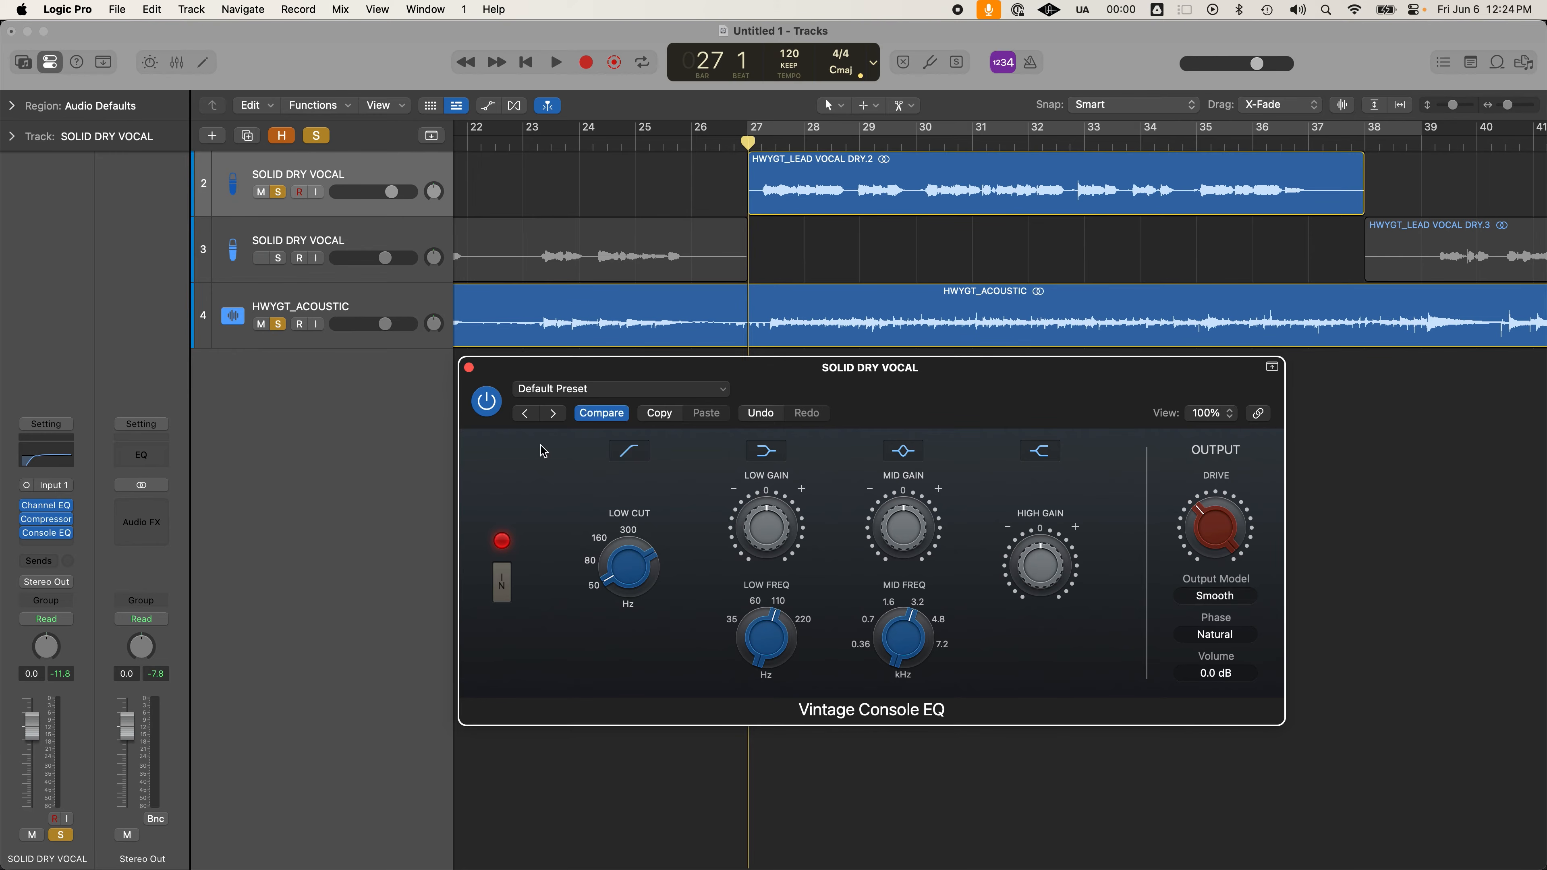
{"action": "mouse_move", "coordinate": [644, 597]}
{"action": "left_click_drag", "start_coordinate": [623, 585], "coordinate": [658, 356]}
{"action": "key", "text": "space"}
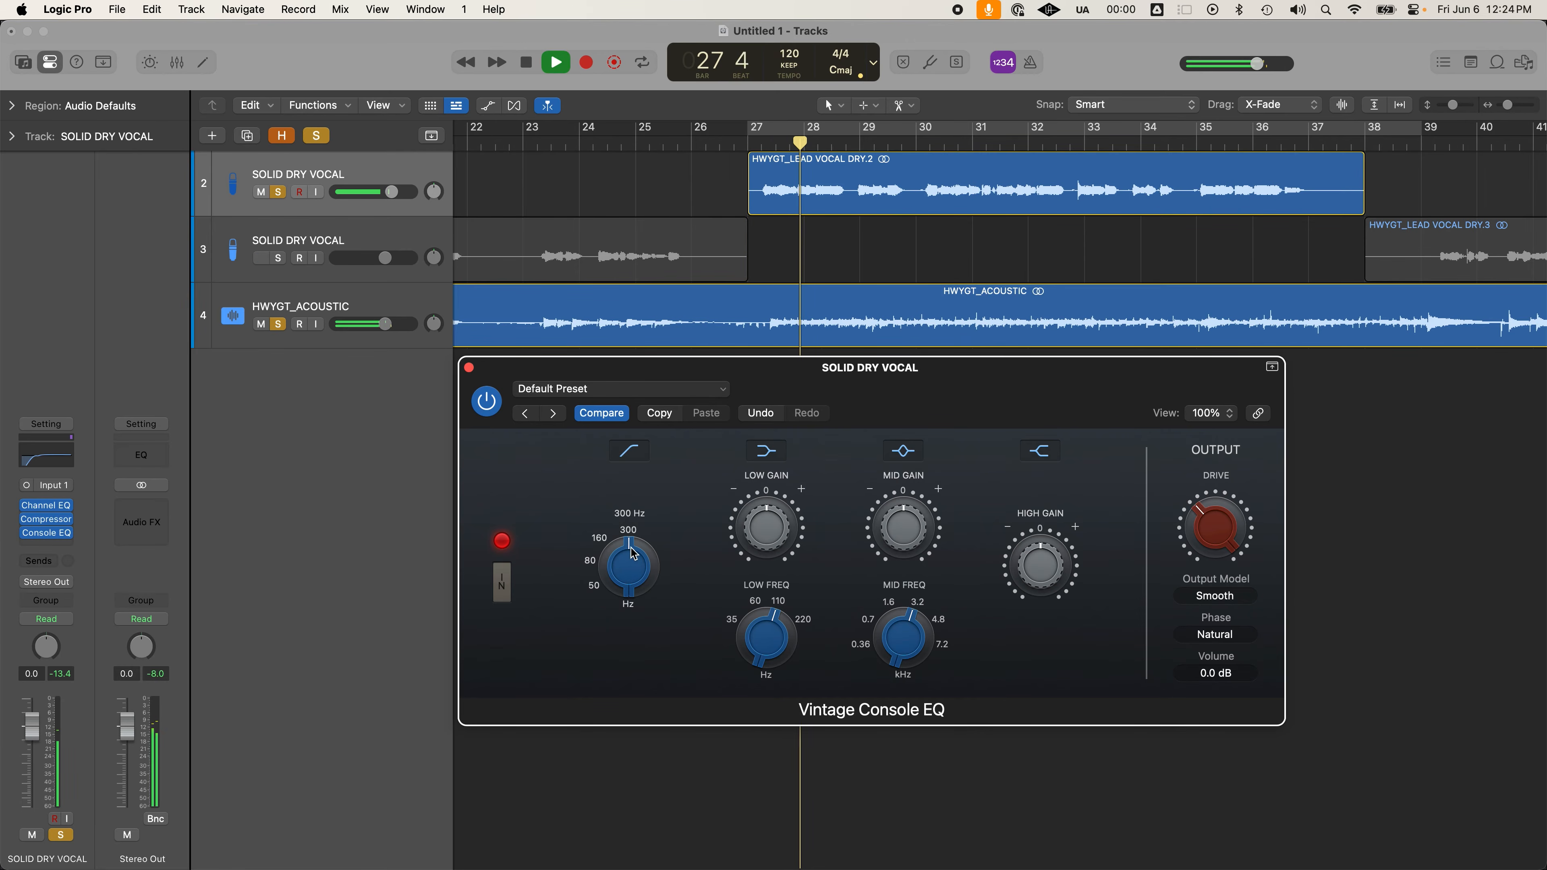
{"action": "key", "text": "space"}
Lower the Vintage Console EQ's low cut to about 68 Hz while auditioning the vocal, and return the playhead to bar 27
{"action": "left_click_drag", "start_coordinate": [632, 553], "coordinate": [631, 625]}
{"action": "key", "text": "space"}
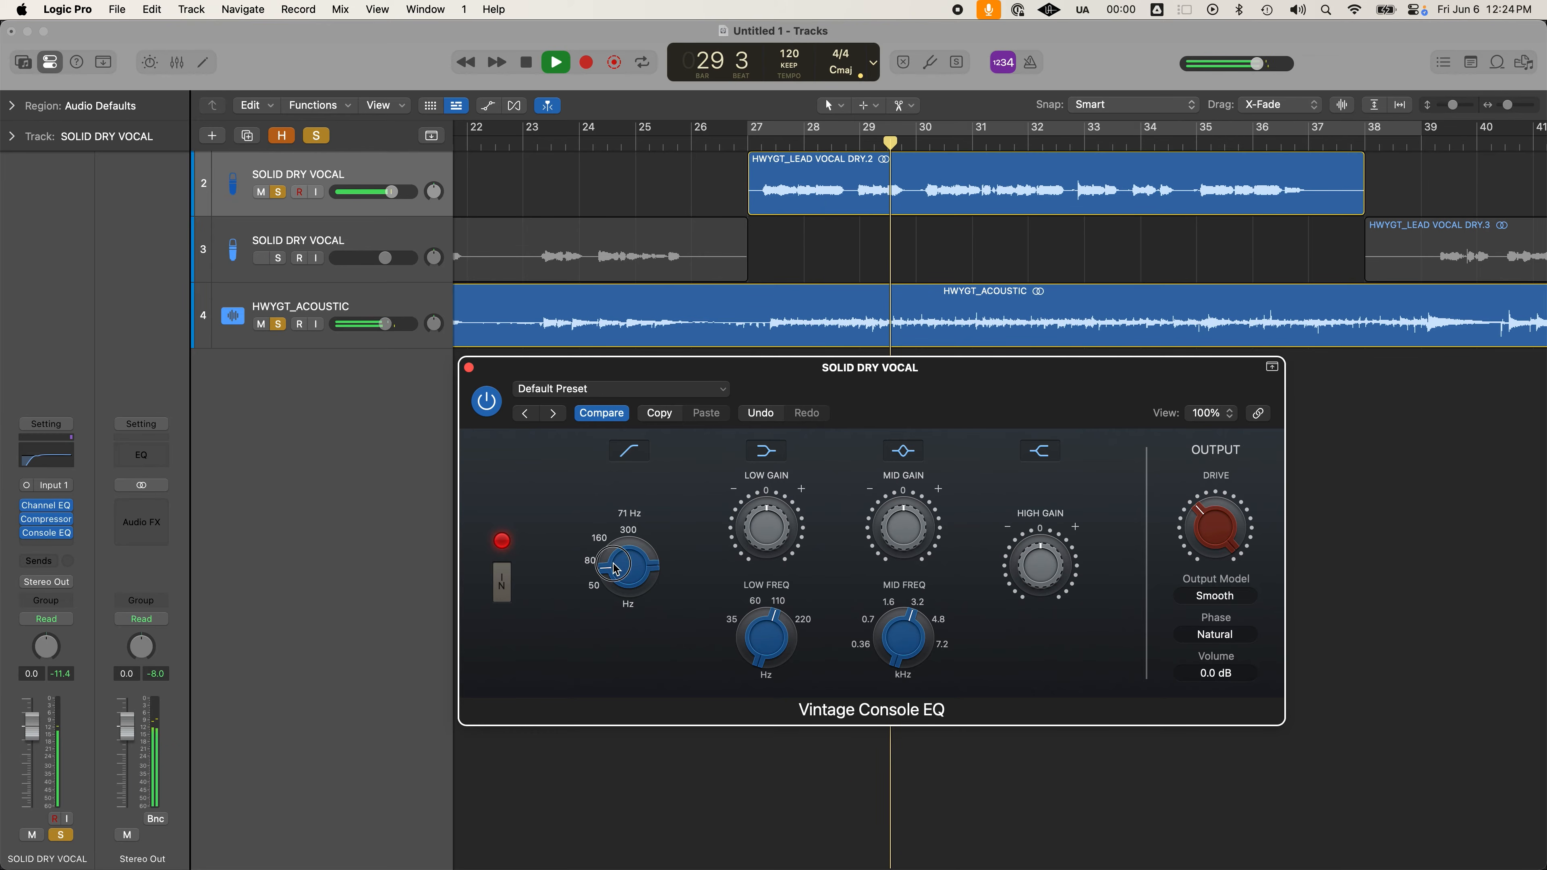
{"action": "left_click_drag", "start_coordinate": [614, 563], "coordinate": [614, 567]}
{"action": "key", "text": "space"}
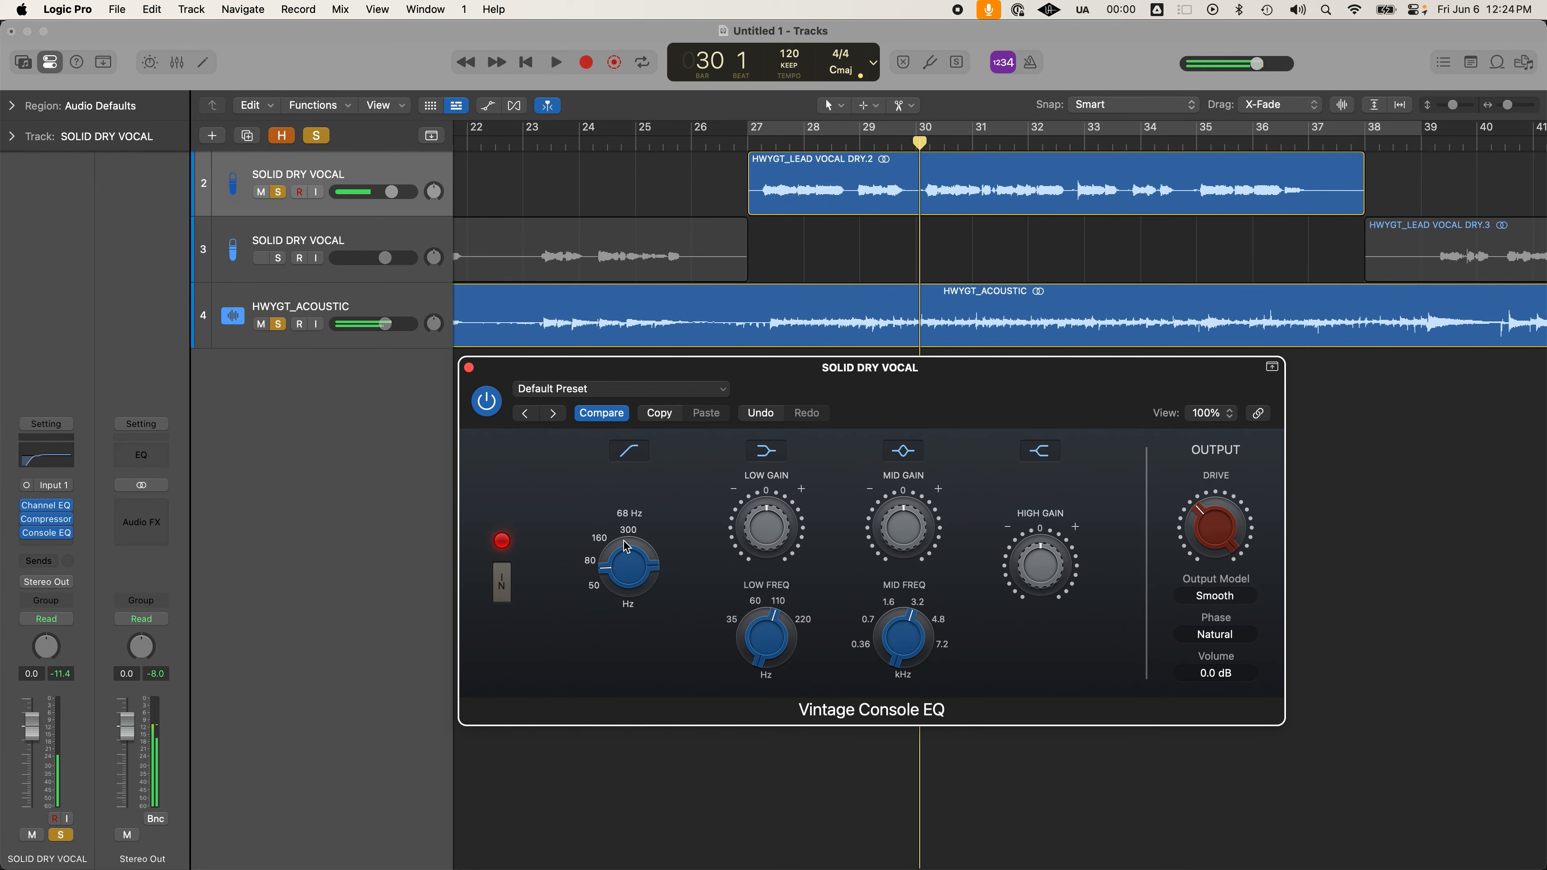
{"action": "left_click", "coordinate": [751, 144]}
{"action": "left_click", "coordinate": [615, 571]}
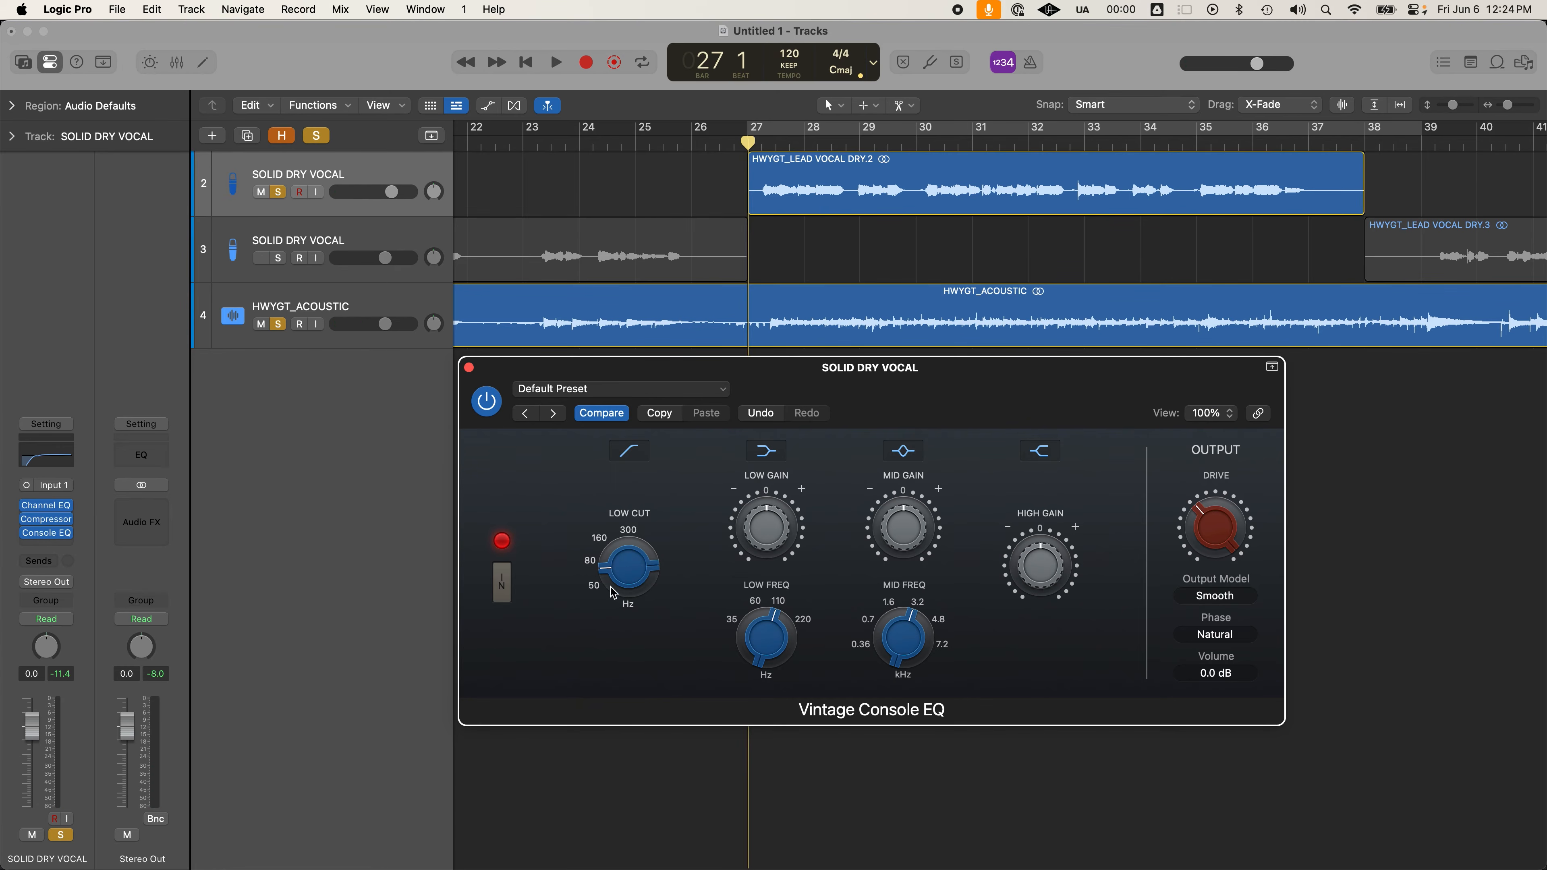
{"action": "mouse_move", "coordinate": [633, 568]}
{"action": "left_mouse_down"}
{"action": "mouse_move", "coordinate": [625, 536]}
{"action": "mouse_move", "coordinate": [611, 588]}
{"action": "mouse_move", "coordinate": [615, 570]}
{"action": "left_mouse_up"}
{"action": "scroll", "coordinate": [1042, 558], "scroll_direction": "up", "scroll_amount": 5}
{"action": "scroll", "coordinate": [1043, 558], "scroll_direction": "down", "scroll_amount": 5}
Audition the vocal with the Vintage Console EQ's high gain boosted to 8.2 dB, and bring the high gain back down
{"action": "mouse_move", "coordinate": [1052, 573]}
{"action": "left_mouse_down"}
{"action": "mouse_move", "coordinate": [1046, 557]}
{"action": "mouse_move", "coordinate": [1046, 576]}
{"action": "left_mouse_up"}
{"action": "left_click_drag", "start_coordinate": [1050, 548], "coordinate": [1046, 590]}
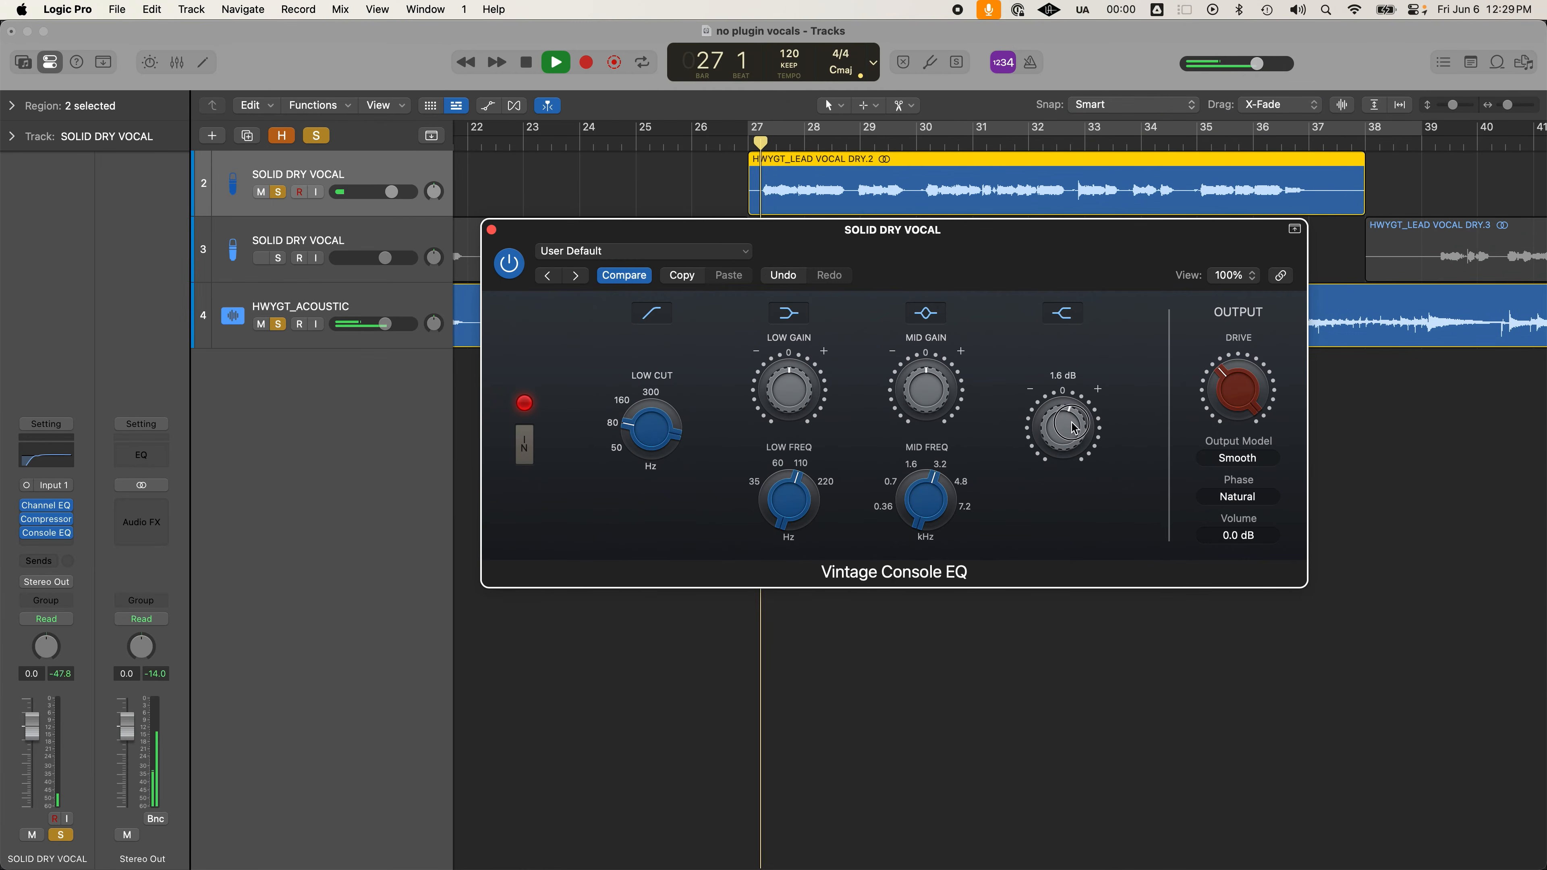
{"action": "left_click_drag", "start_coordinate": [1073, 423], "coordinate": [1073, 382]}
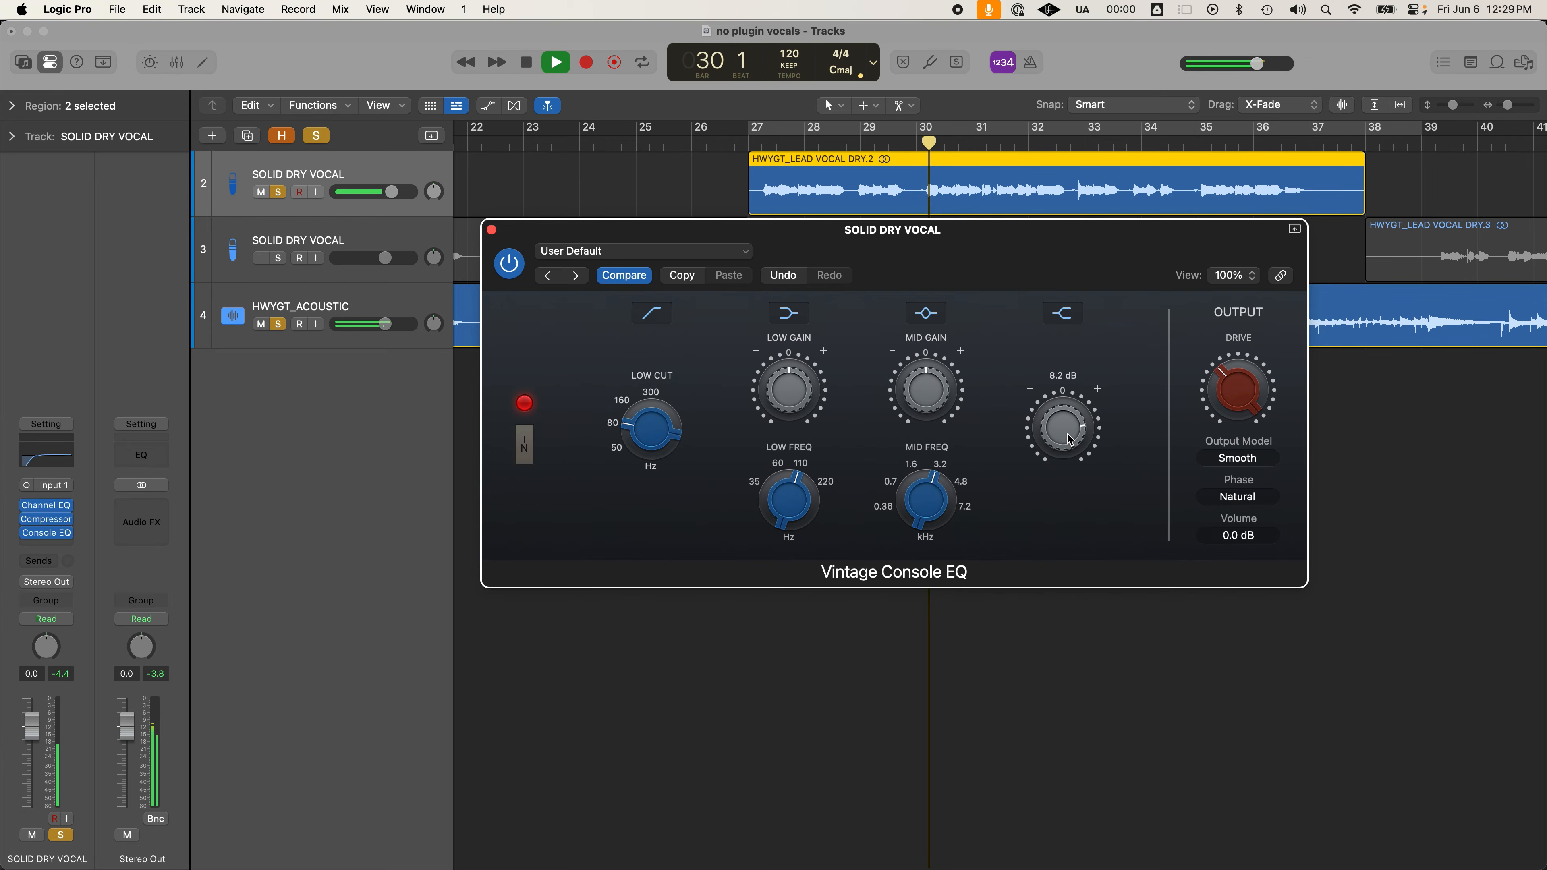
{"action": "key", "text": "space"}
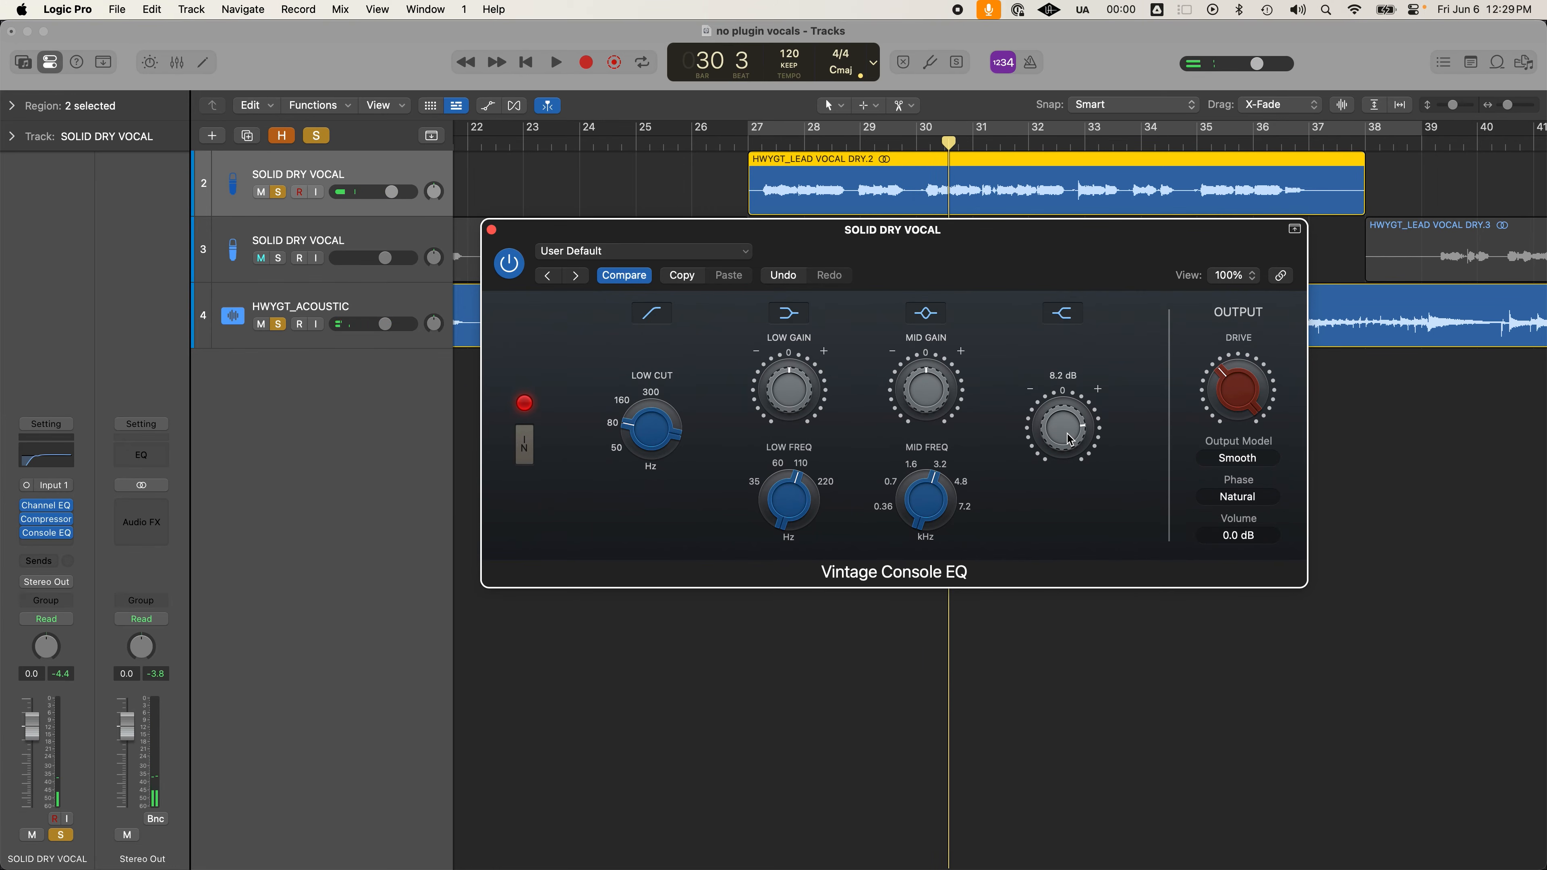
{"action": "left_click_drag", "start_coordinate": [1067, 433], "coordinate": [1076, 479]}
Sweep the Vintage Console EQ's mid frequency and mid gain, setting the mid gain to 0.5 dB
{"action": "left_click_drag", "start_coordinate": [933, 497], "coordinate": [963, 662]}
{"action": "left_click_drag", "start_coordinate": [952, 626], "coordinate": [945, 589]}
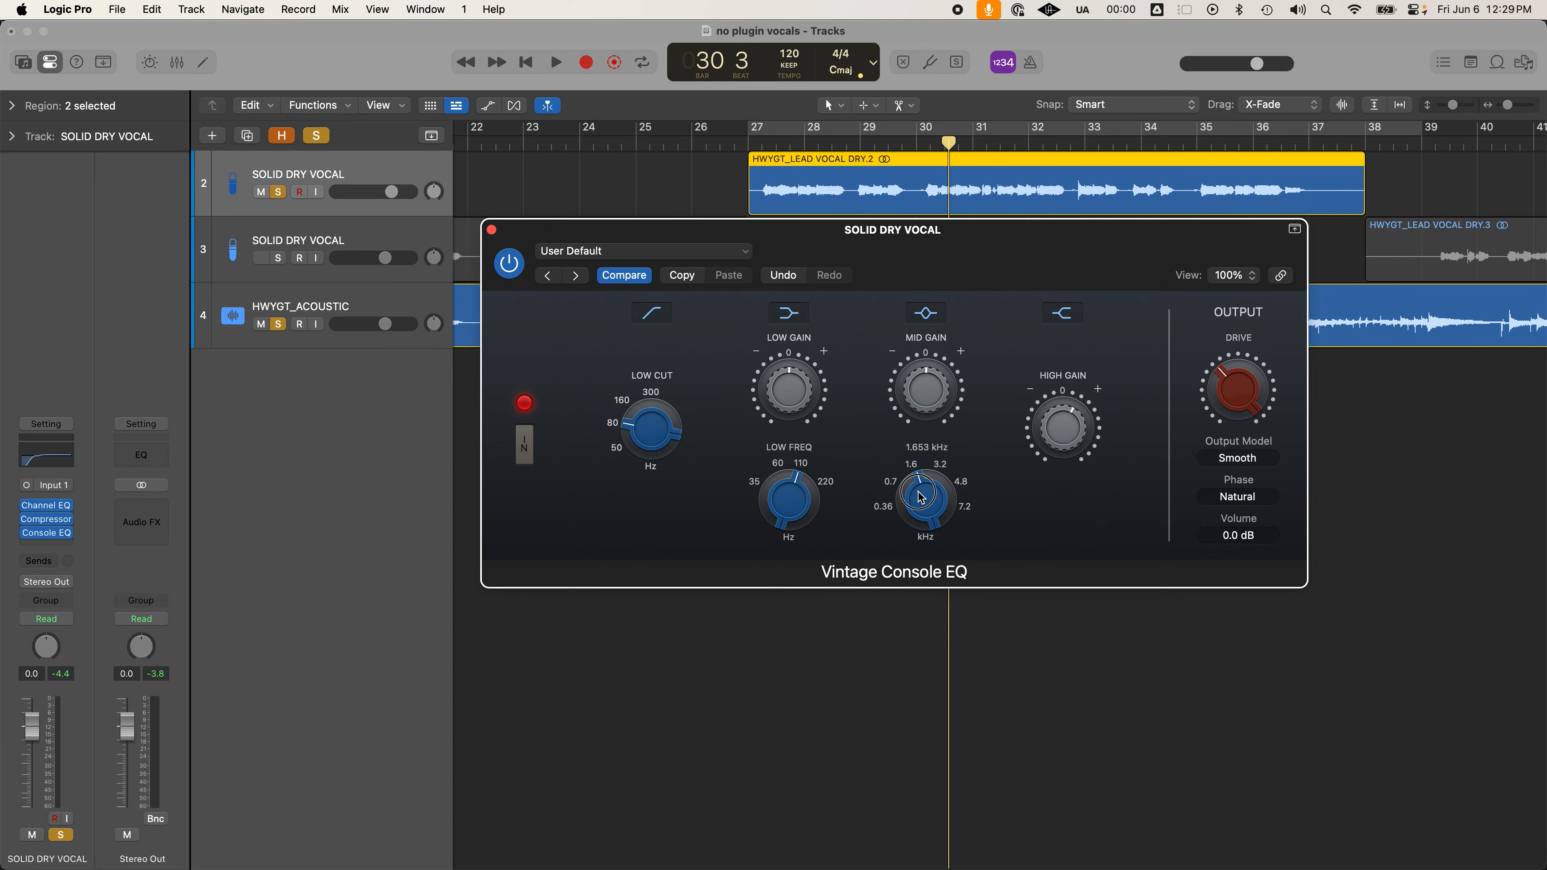
{"action": "mouse_move", "coordinate": [924, 511]}
{"action": "left_mouse_down"}
{"action": "mouse_move", "coordinate": [936, 573]}
{"action": "mouse_move", "coordinate": [929, 518]}
{"action": "left_mouse_up"}
{"action": "left_click_drag", "start_coordinate": [947, 383], "coordinate": [979, 422]}
{"action": "mouse_move", "coordinate": [929, 482]}
{"action": "left_mouse_down"}
{"action": "mouse_move", "coordinate": [927, 552]}
{"action": "mouse_move", "coordinate": [925, 476]}
{"action": "mouse_move", "coordinate": [957, 476]}
{"action": "left_mouse_up"}
{"action": "mouse_move", "coordinate": [926, 384]}
{"action": "left_mouse_down"}
{"action": "mouse_move", "coordinate": [925, 366]}
{"action": "mouse_move", "coordinate": [931, 430]}
{"action": "mouse_move", "coordinate": [929, 357]}
{"action": "mouse_move", "coordinate": [931, 393]}
{"action": "mouse_move", "coordinate": [934, 378]}
{"action": "left_mouse_up"}
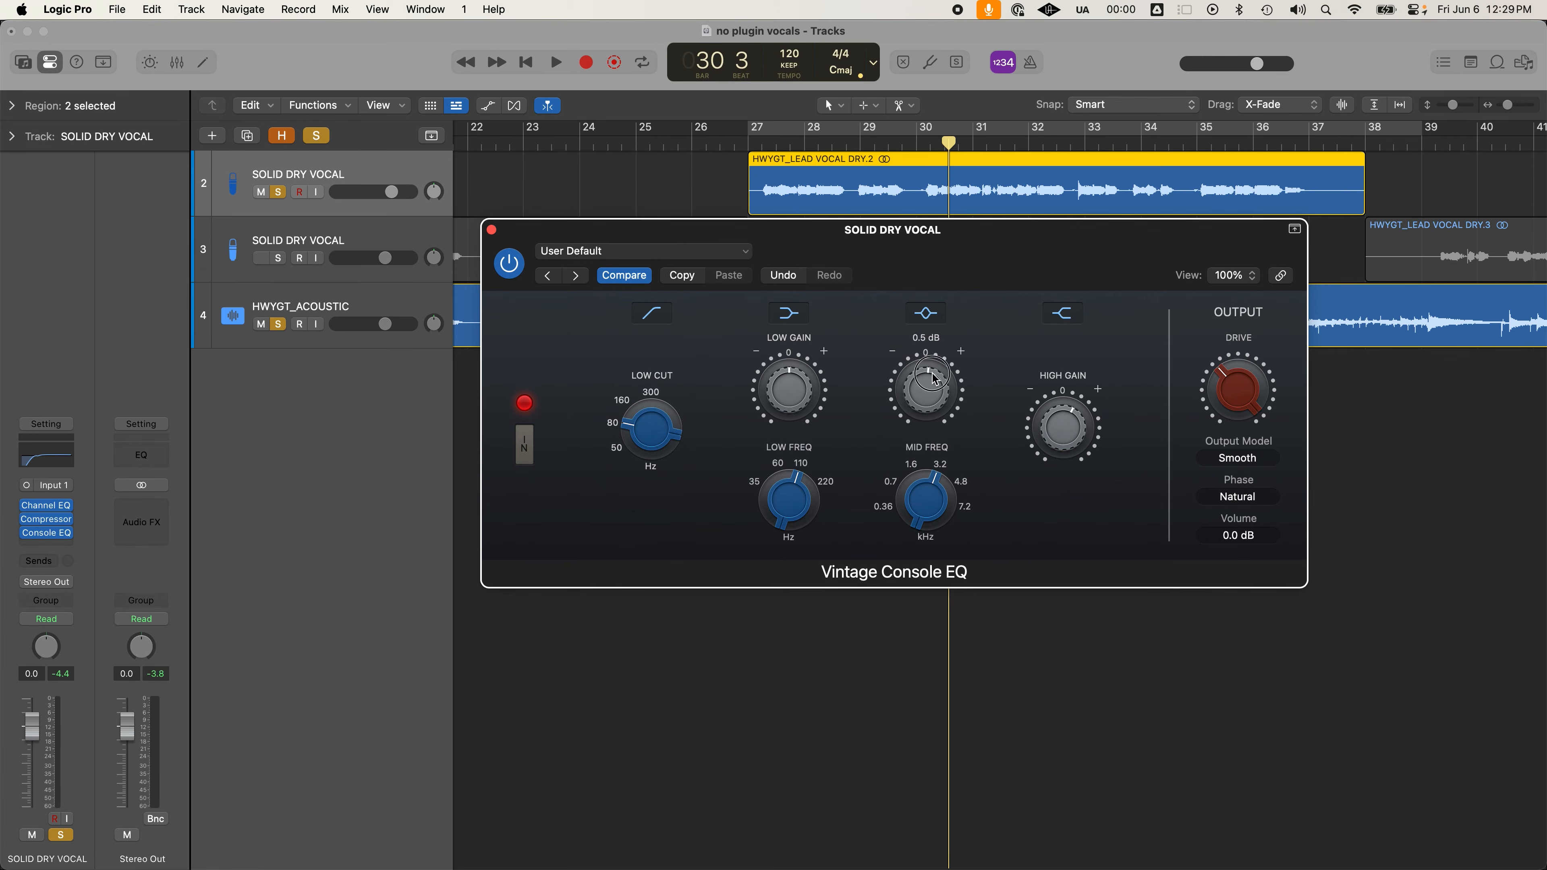
Set the Vintage Console EQ's mid frequency between 1.6 and 3.2 kHz and its mid gain to about 0.1 dB
{"action": "mouse_move", "coordinate": [929, 506]}
{"action": "left_mouse_down"}
{"action": "mouse_move", "coordinate": [930, 488]}
{"action": "mouse_move", "coordinate": [943, 527]}
{"action": "mouse_move", "coordinate": [942, 417]}
{"action": "mouse_move", "coordinate": [936, 493]}
{"action": "left_mouse_up"}
{"action": "left_click_drag", "start_coordinate": [925, 511], "coordinate": [951, 556]}
{"action": "left_click", "coordinate": [766, 145]}
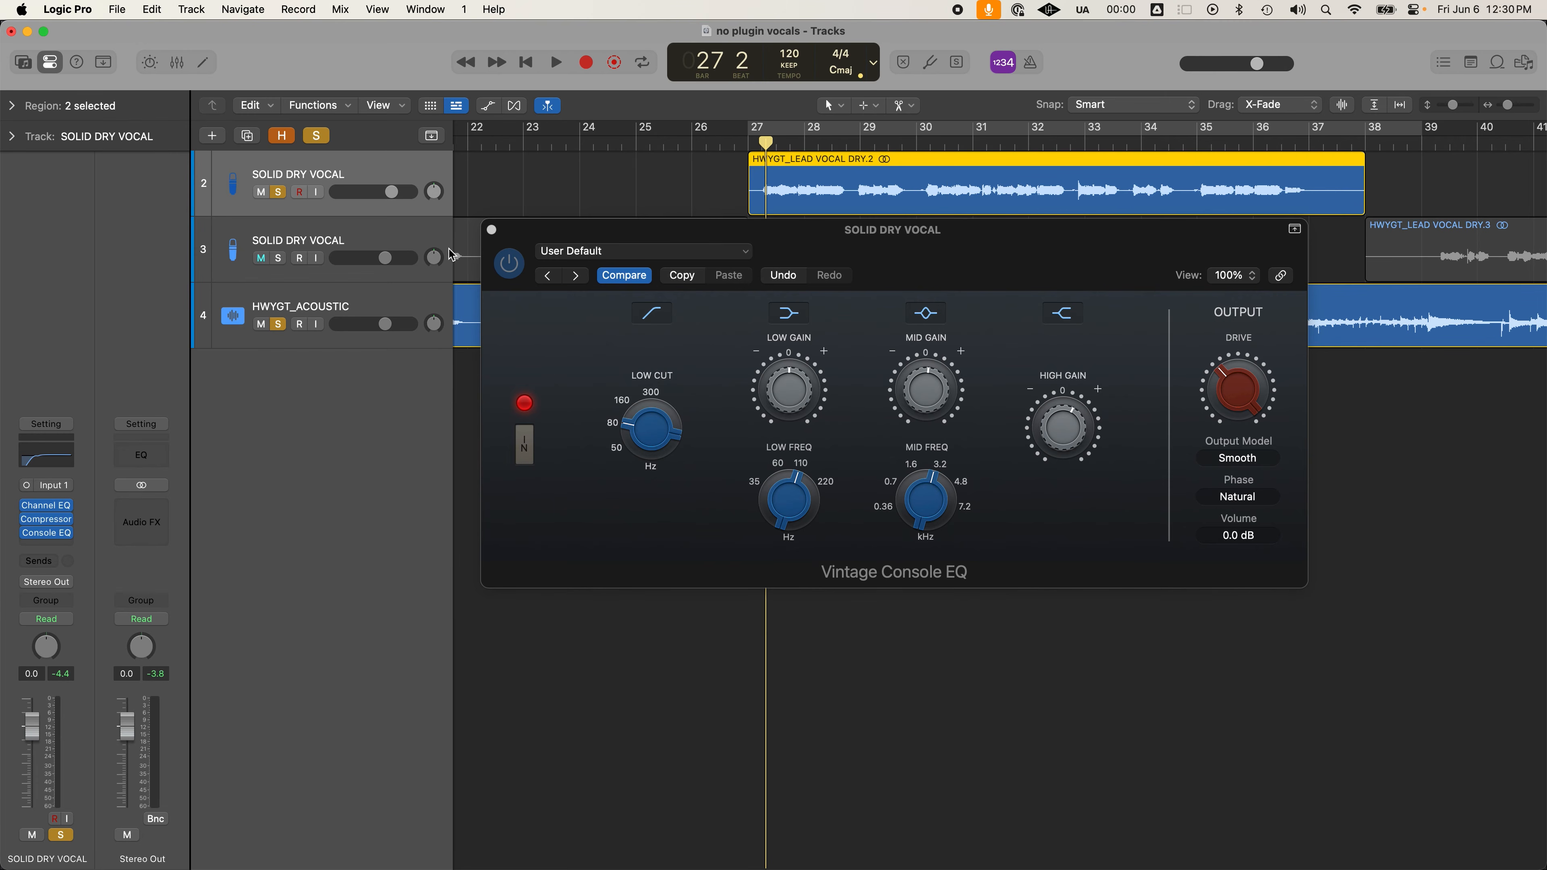
{"action": "left_click_drag", "start_coordinate": [919, 501], "coordinate": [925, 503]}
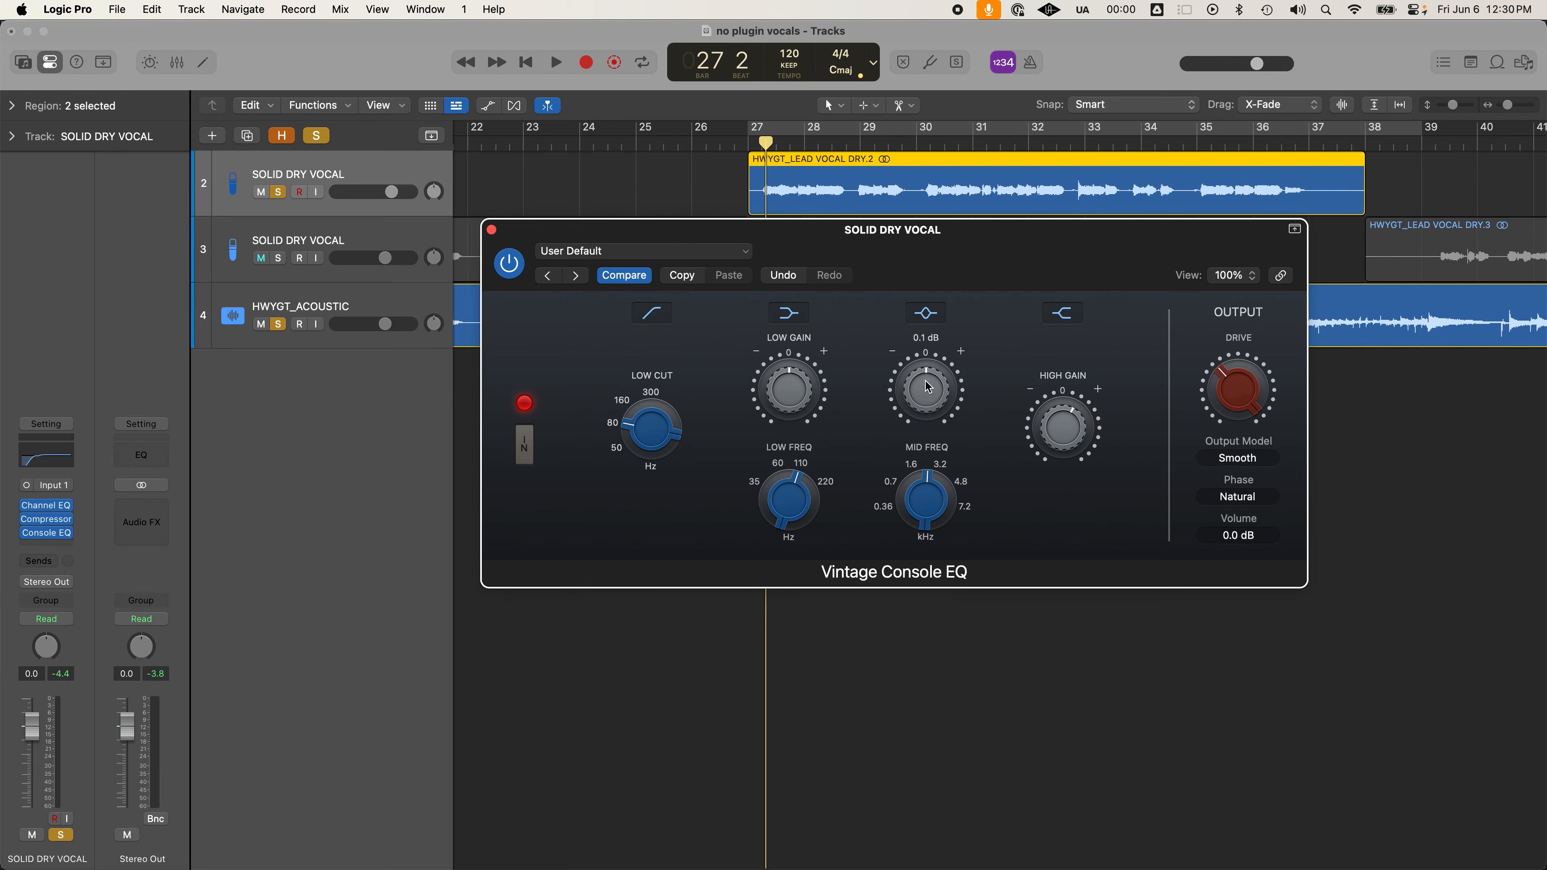
{"action": "left_click", "coordinate": [932, 337]}
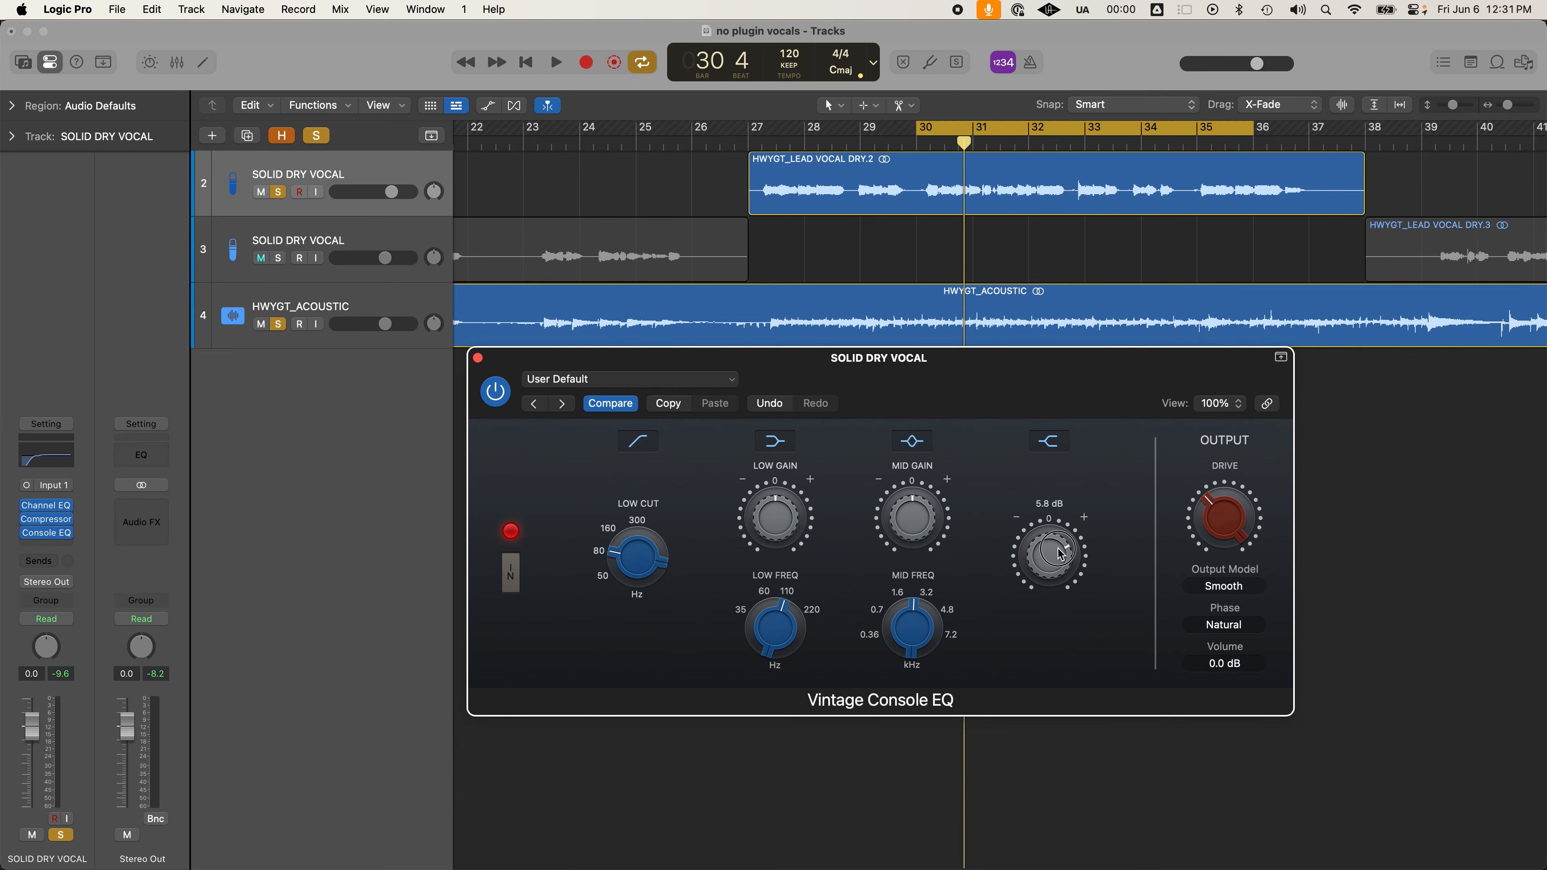
Audition the vocal with the Vintage Console EQ's high gain at 8.7 dB, and settle the high gain at 7.2 dB
{"action": "key", "text": "space"}
{"action": "left_click_drag", "start_coordinate": [1060, 553], "coordinate": [1060, 546]}
{"action": "key", "text": "space"}
{"action": "key", "text": "space"}
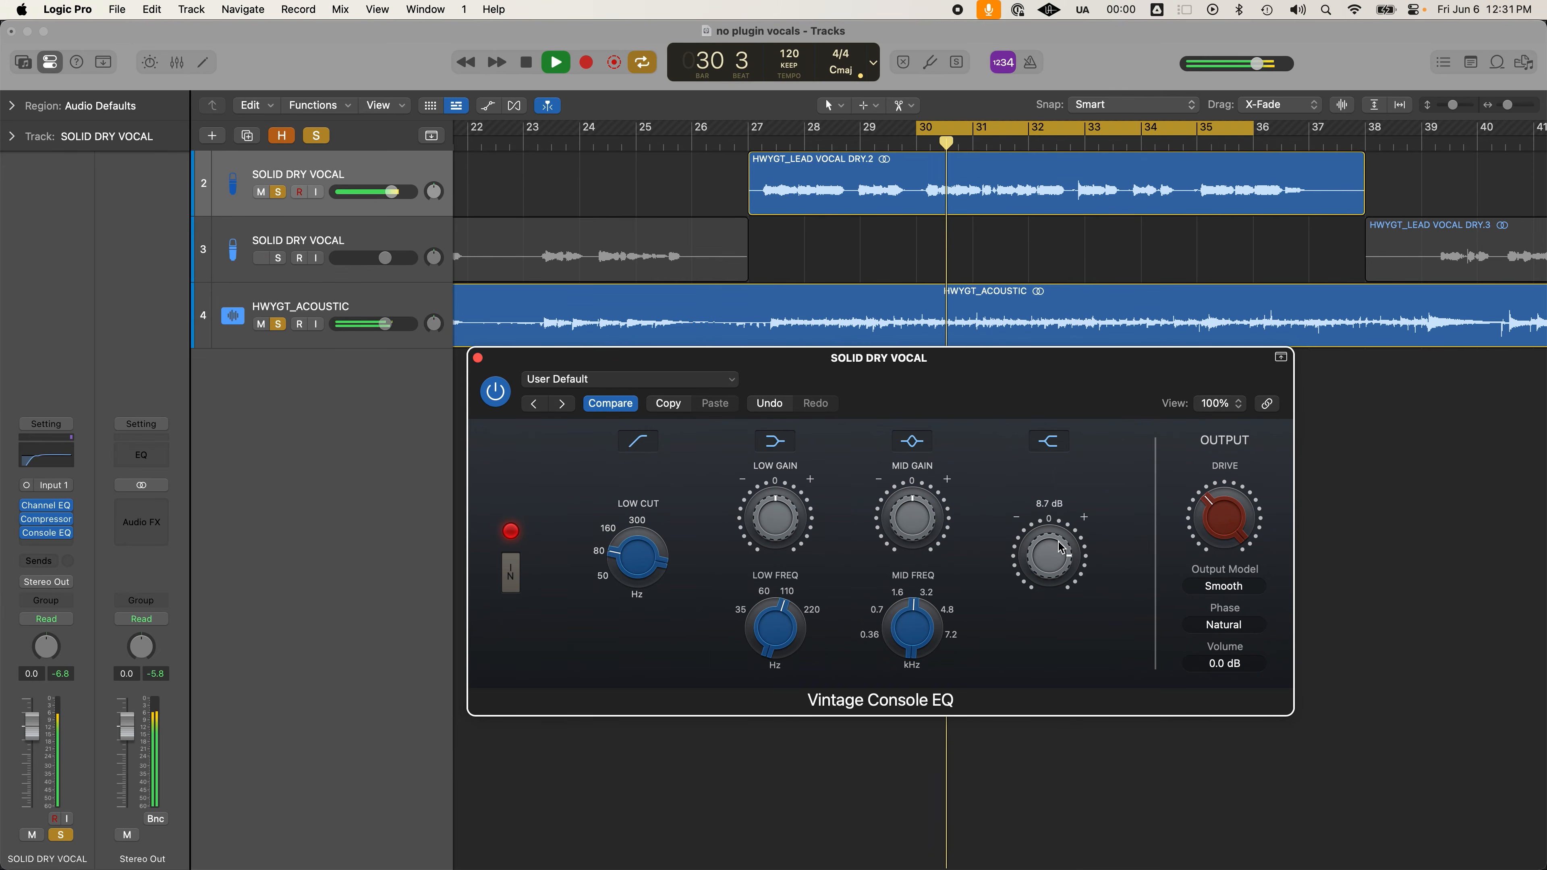
{"action": "left_click_drag", "start_coordinate": [1060, 547], "coordinate": [1060, 568]}
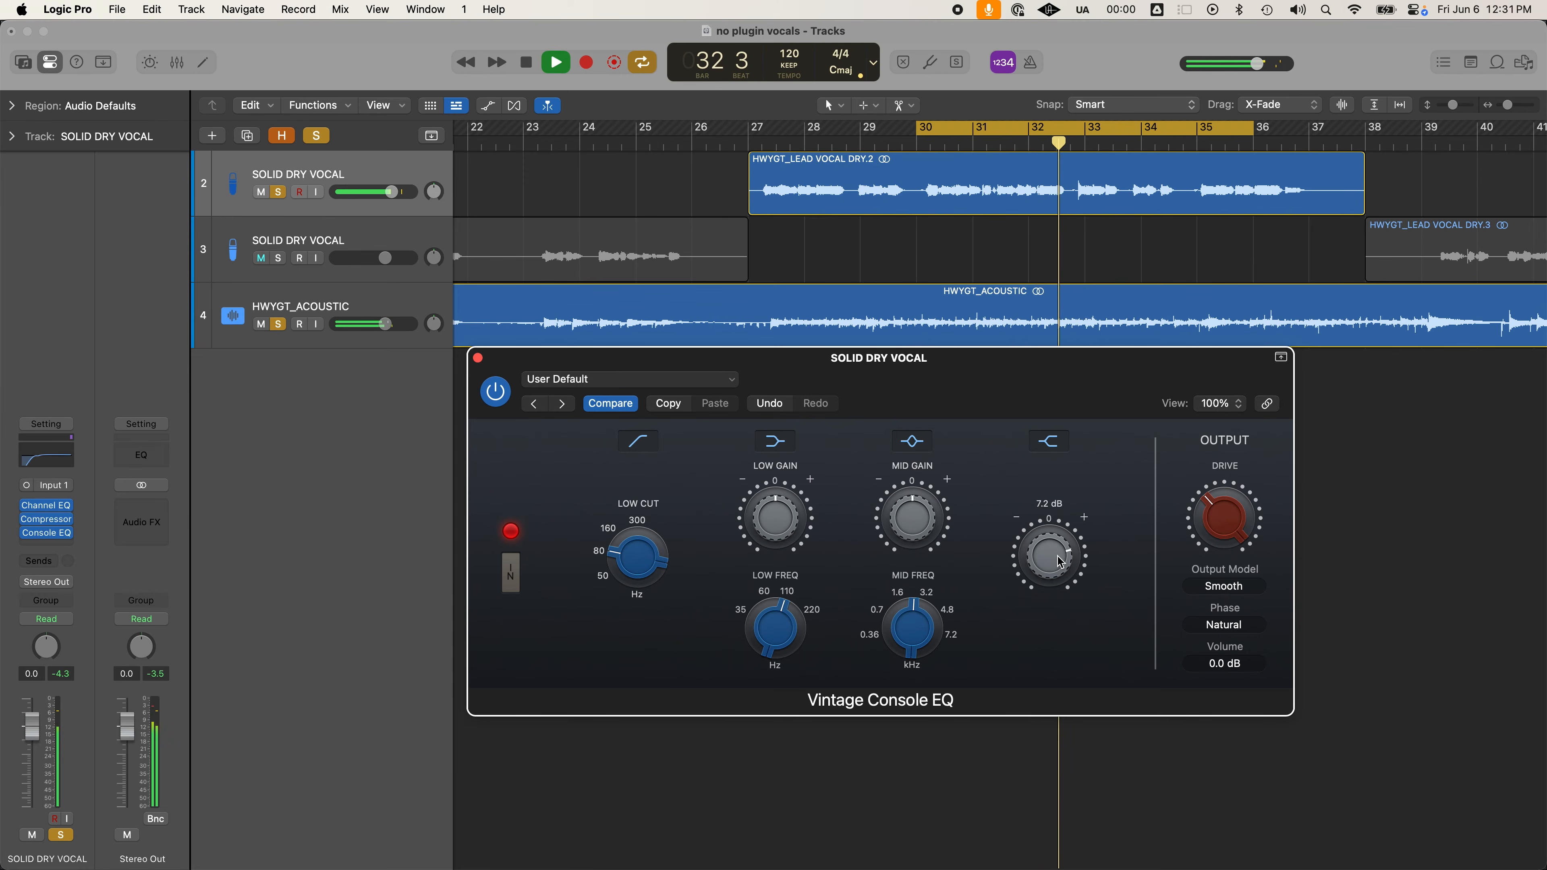
{"action": "key", "text": "space"}
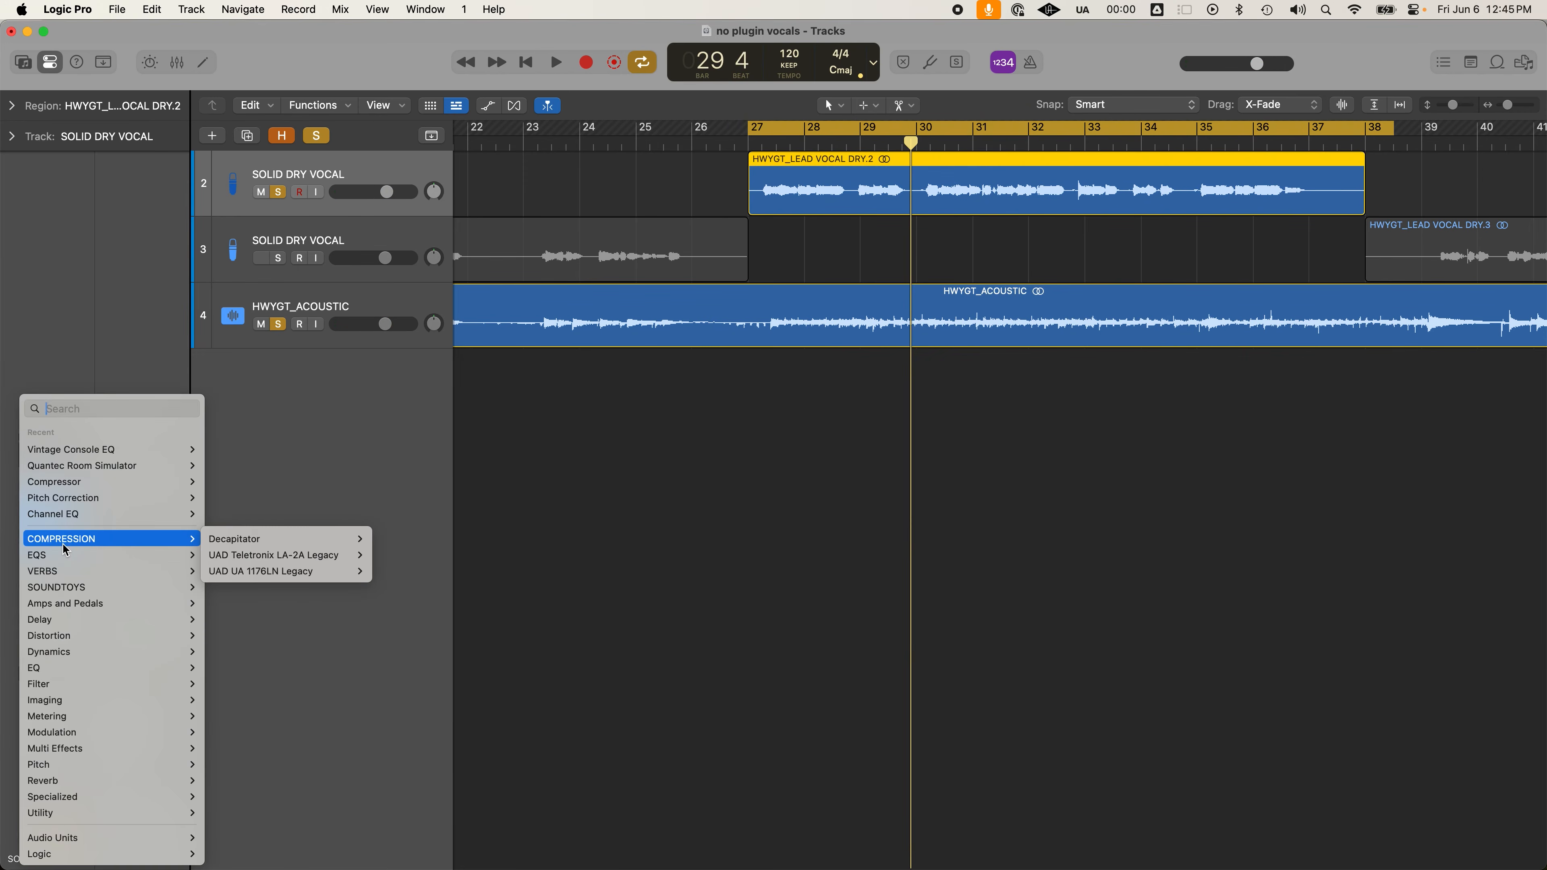
Insert a mono DeEsser 2 on the louder vocal's channel
{"action": "type", "text": "de"}
{"action": "mouse_move", "coordinate": [106, 309]}
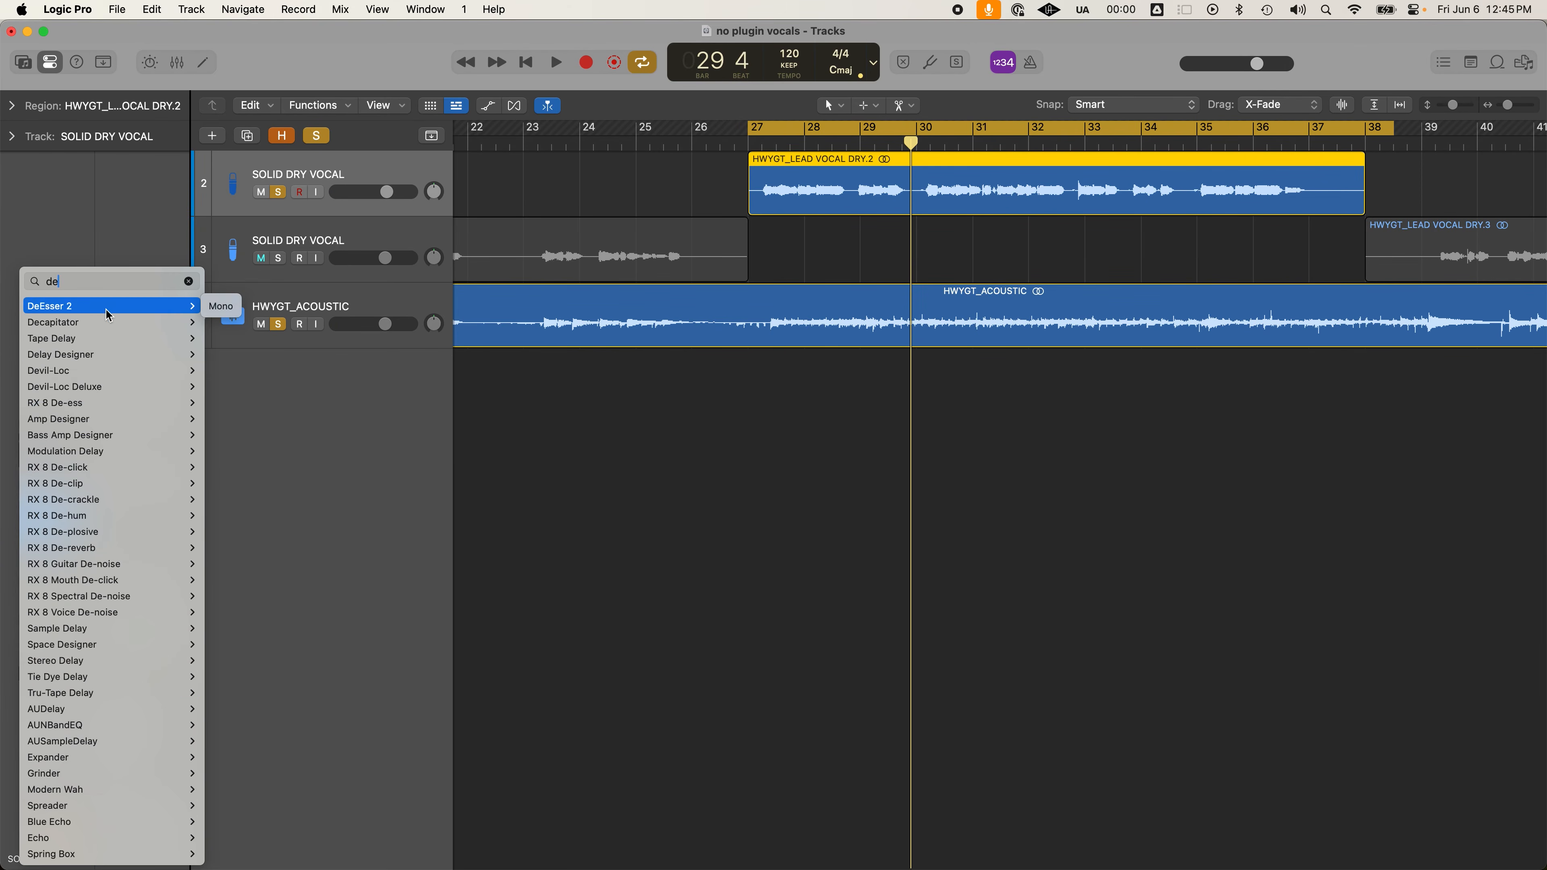
{"action": "left_click", "coordinate": [227, 309]}
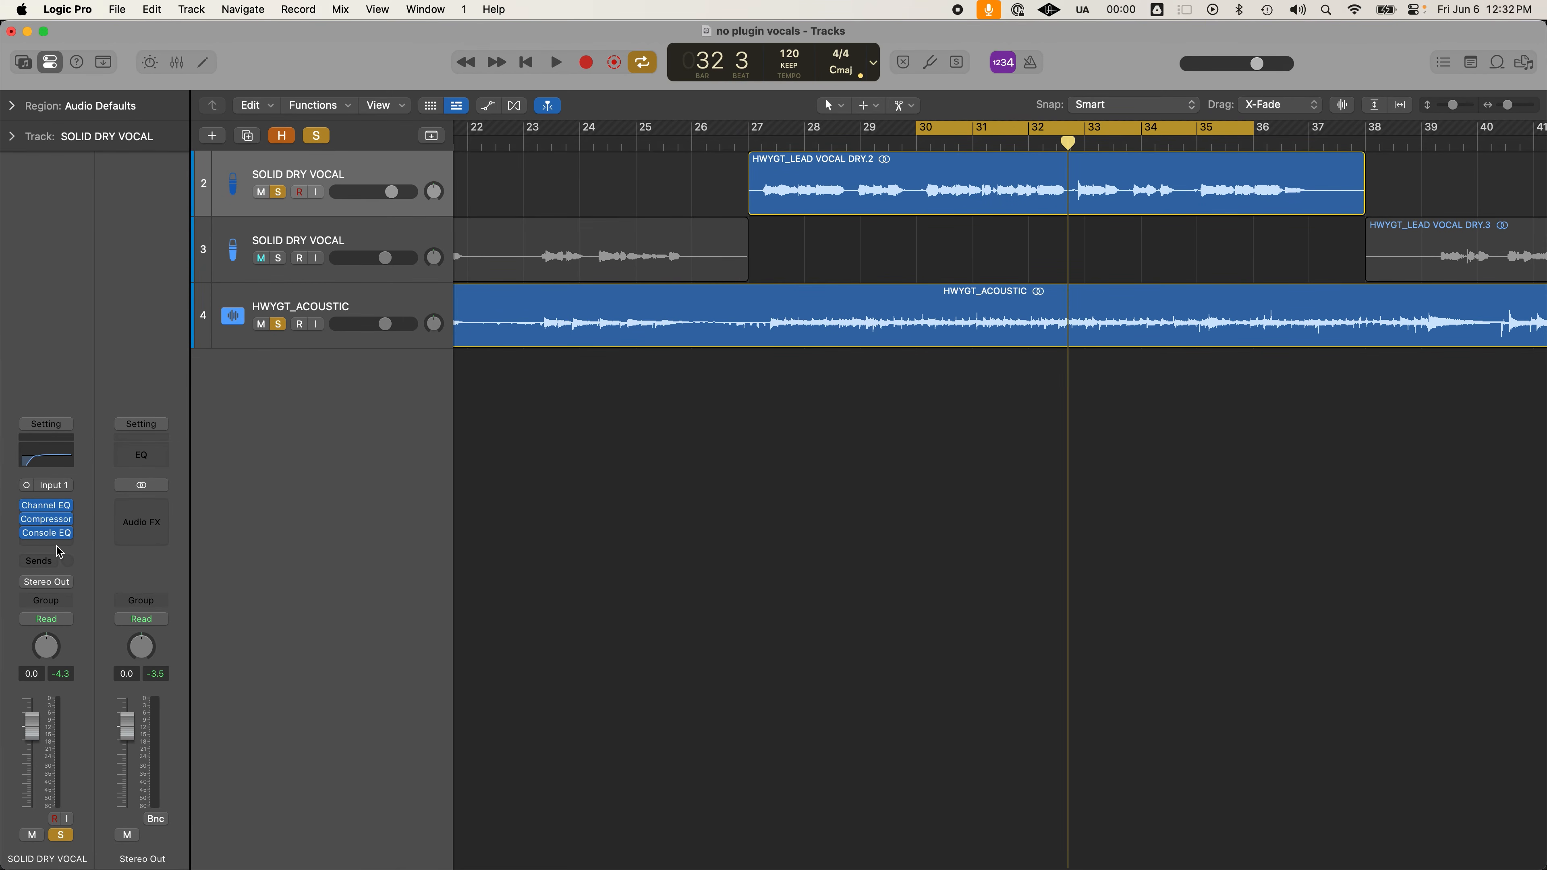
Toggle the bypass of the Channel EQ, Compressor and Console EQ on the vocal channel to review the effects chain
{"action": "left_click", "coordinate": [27, 506]}
{"action": "left_click", "coordinate": [27, 506]}
{"action": "left_click", "coordinate": [26, 520]}
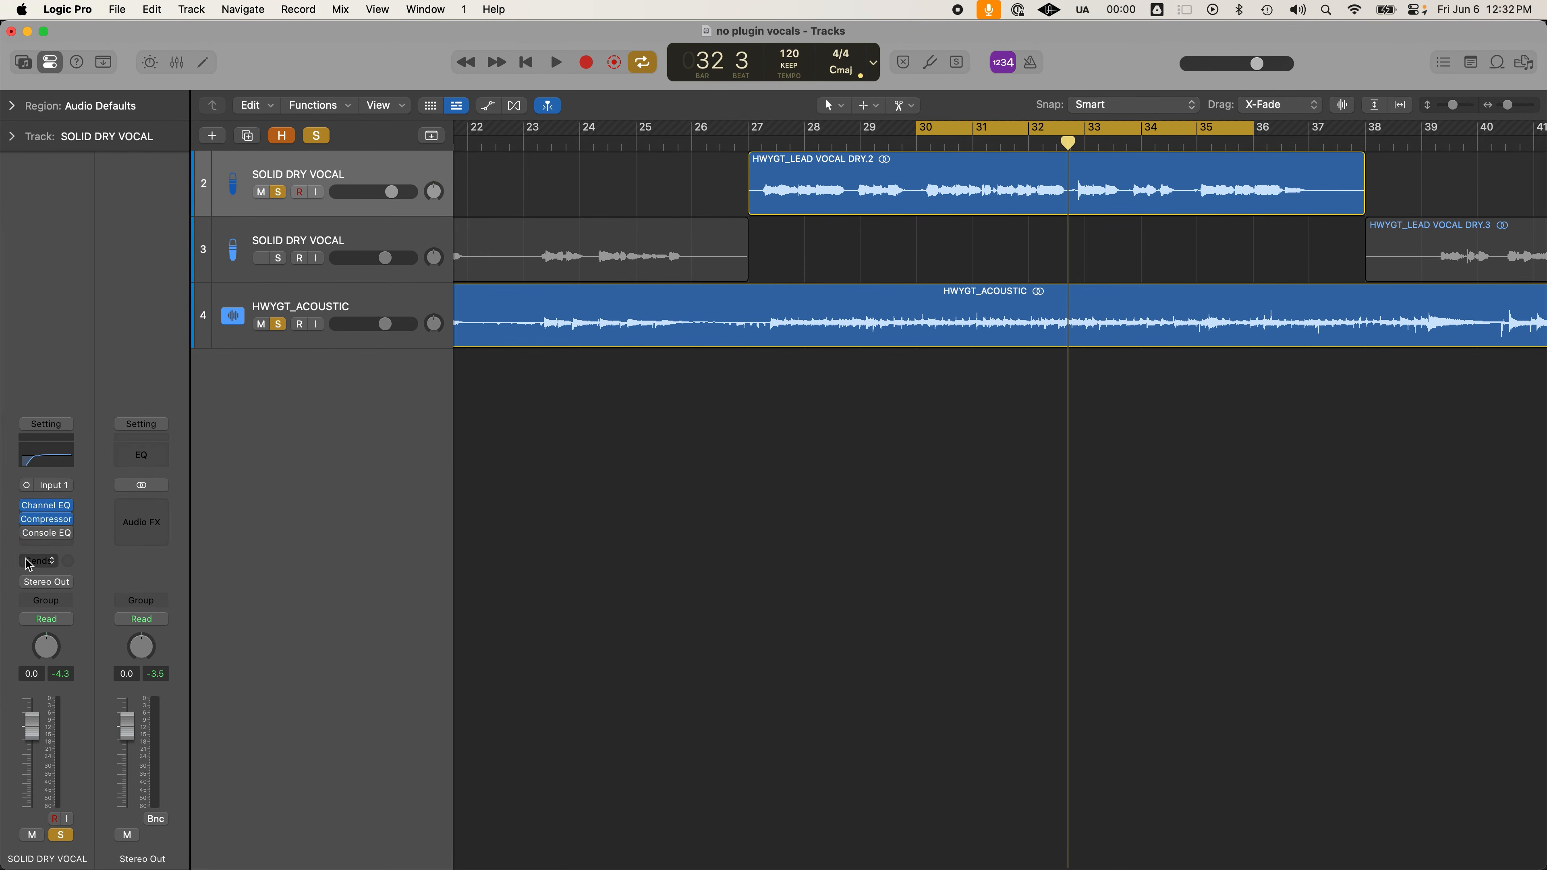
{"action": "left_click", "coordinate": [27, 534]}
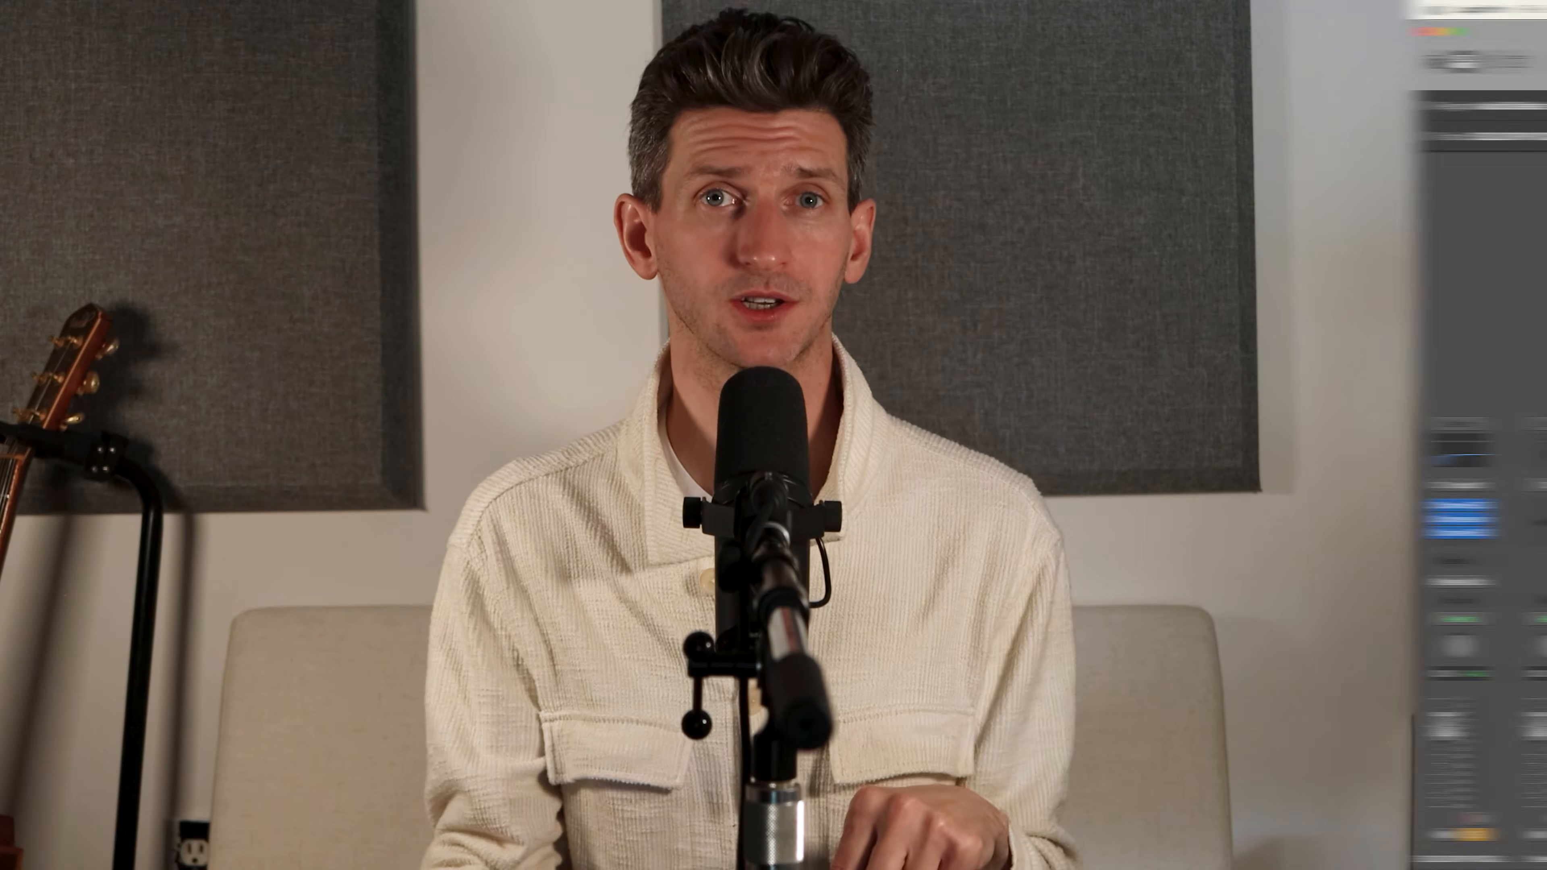
Insert a mono Quantec Room Simulator after the Console EQ on the louder vocal track
{"action": "left_click", "coordinate": [401, 170]}
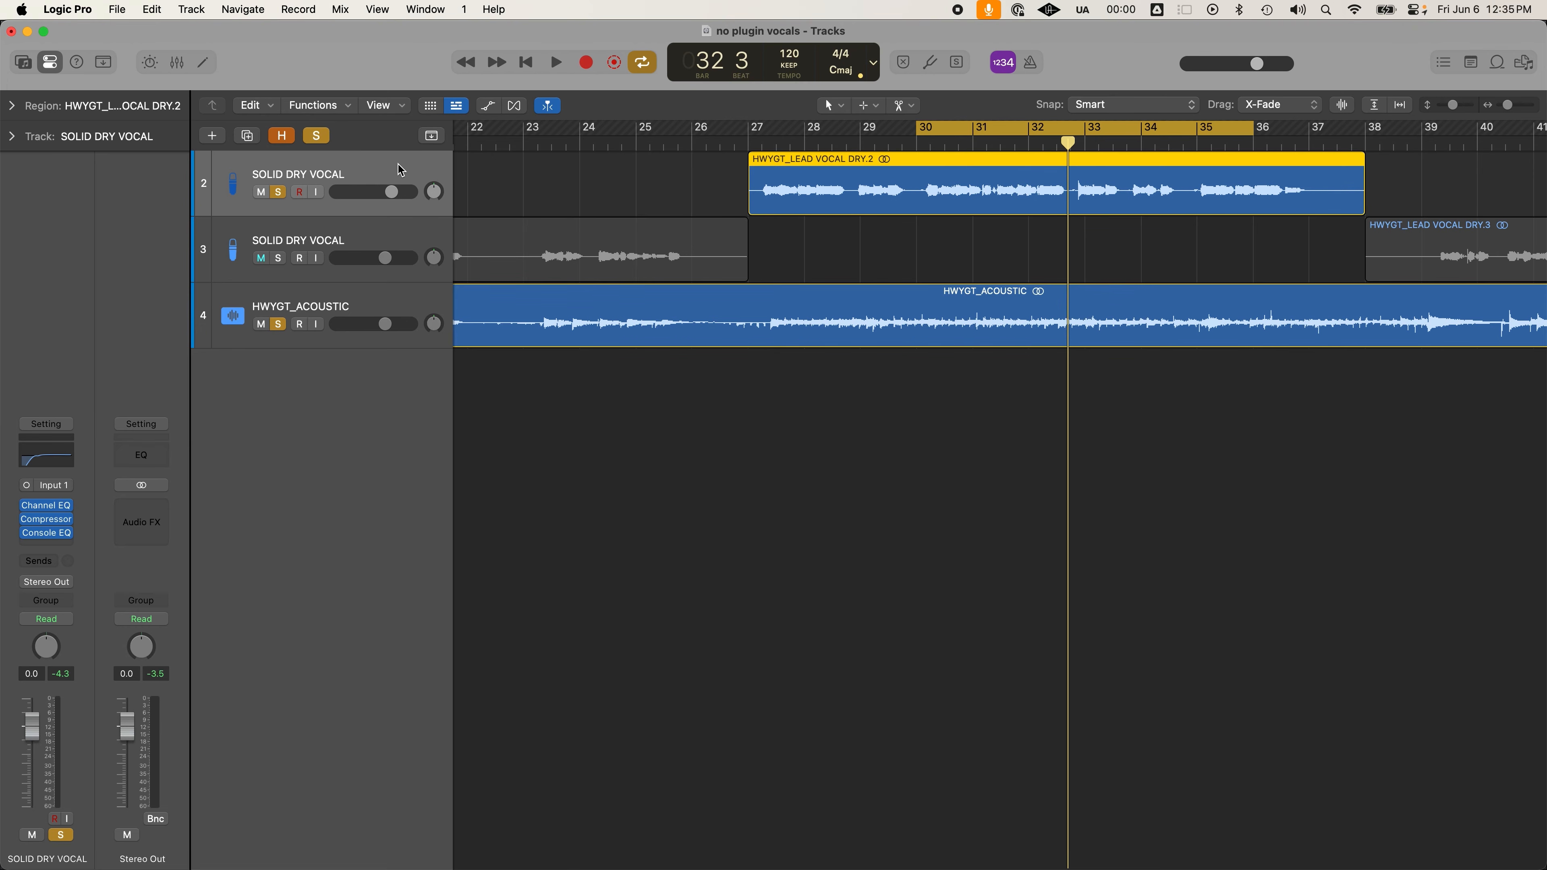
{"action": "left_click", "coordinate": [46, 547]}
{"action": "type", "text": "qua"}
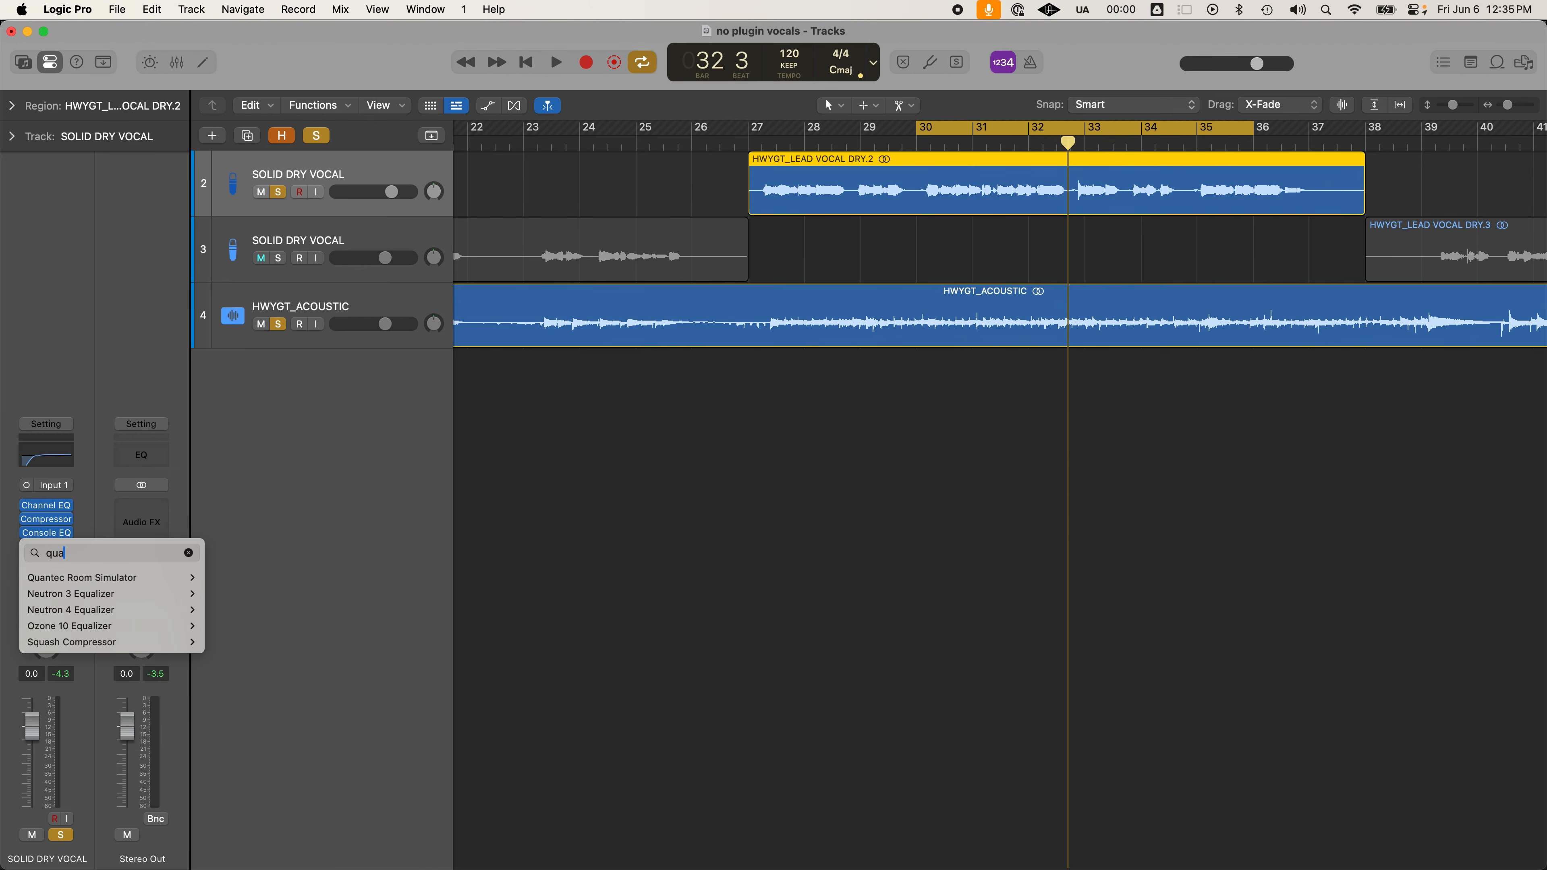
{"action": "key", "text": "Down"}
{"action": "key", "text": "Right"}
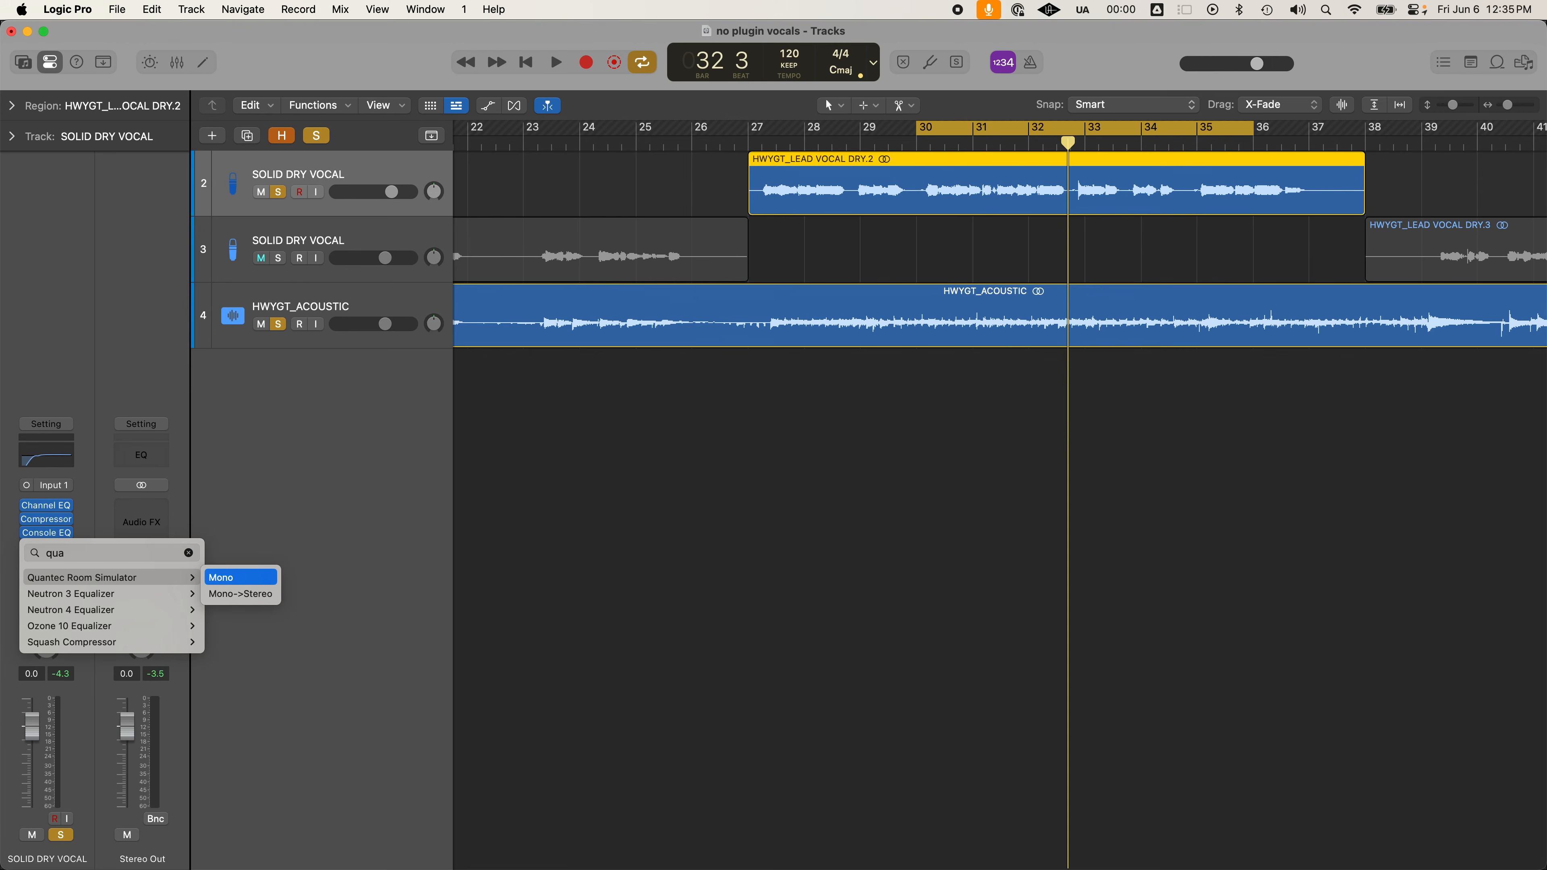
{"action": "key", "text": "Return"}
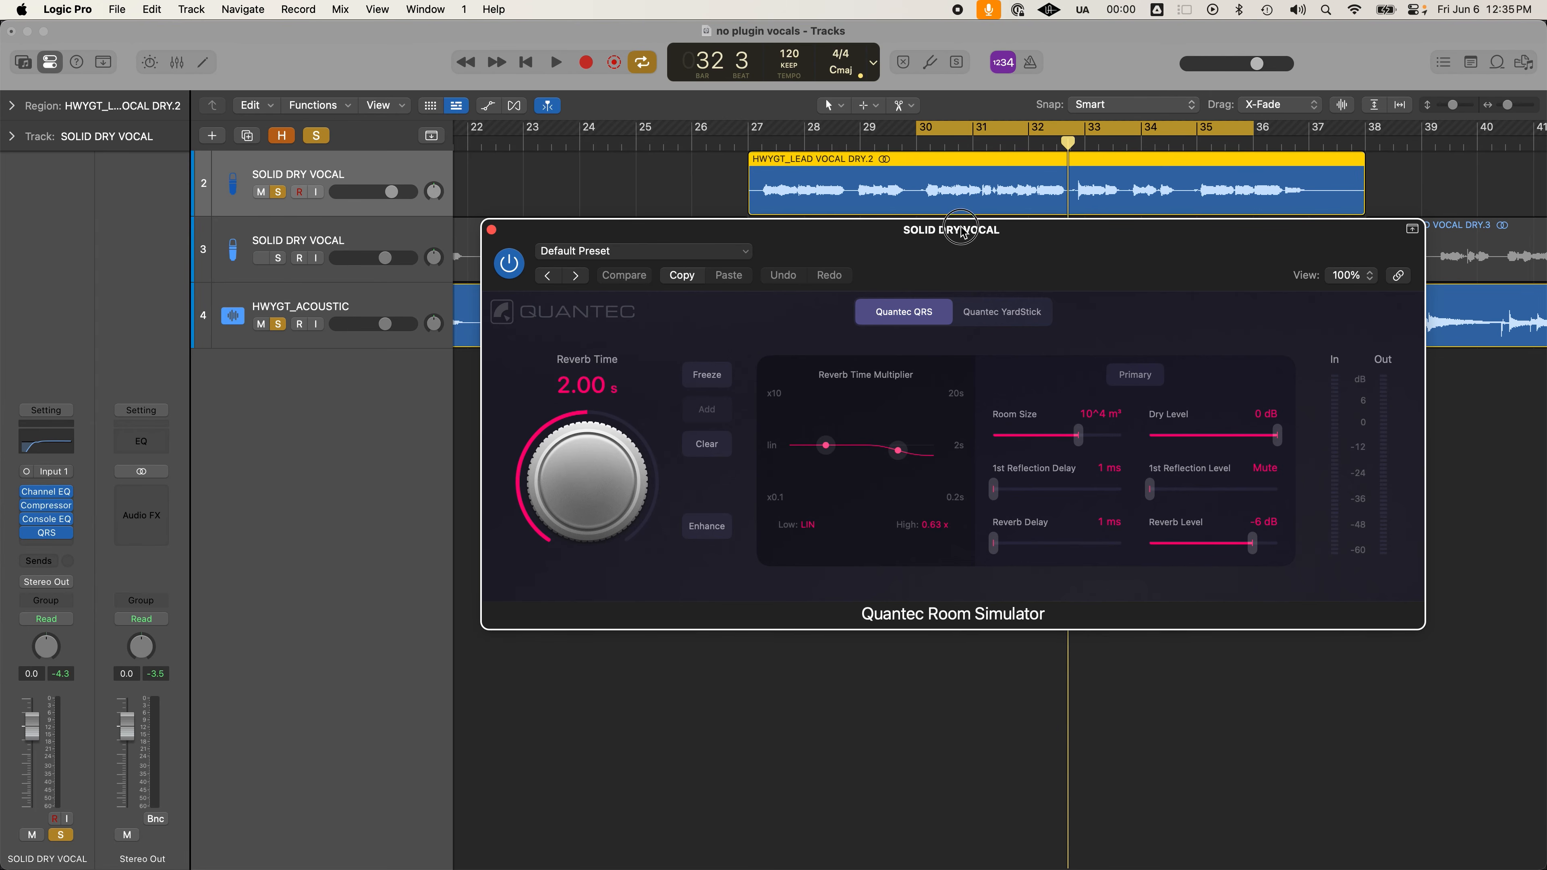
{"action": "left_click_drag", "start_coordinate": [961, 231], "coordinate": [907, 283]}
Load the Studio preset from 01 Small Rooms in the Quantec Room Simulator and set its reverb time to 500 ms
{"action": "left_click", "coordinate": [695, 301]}
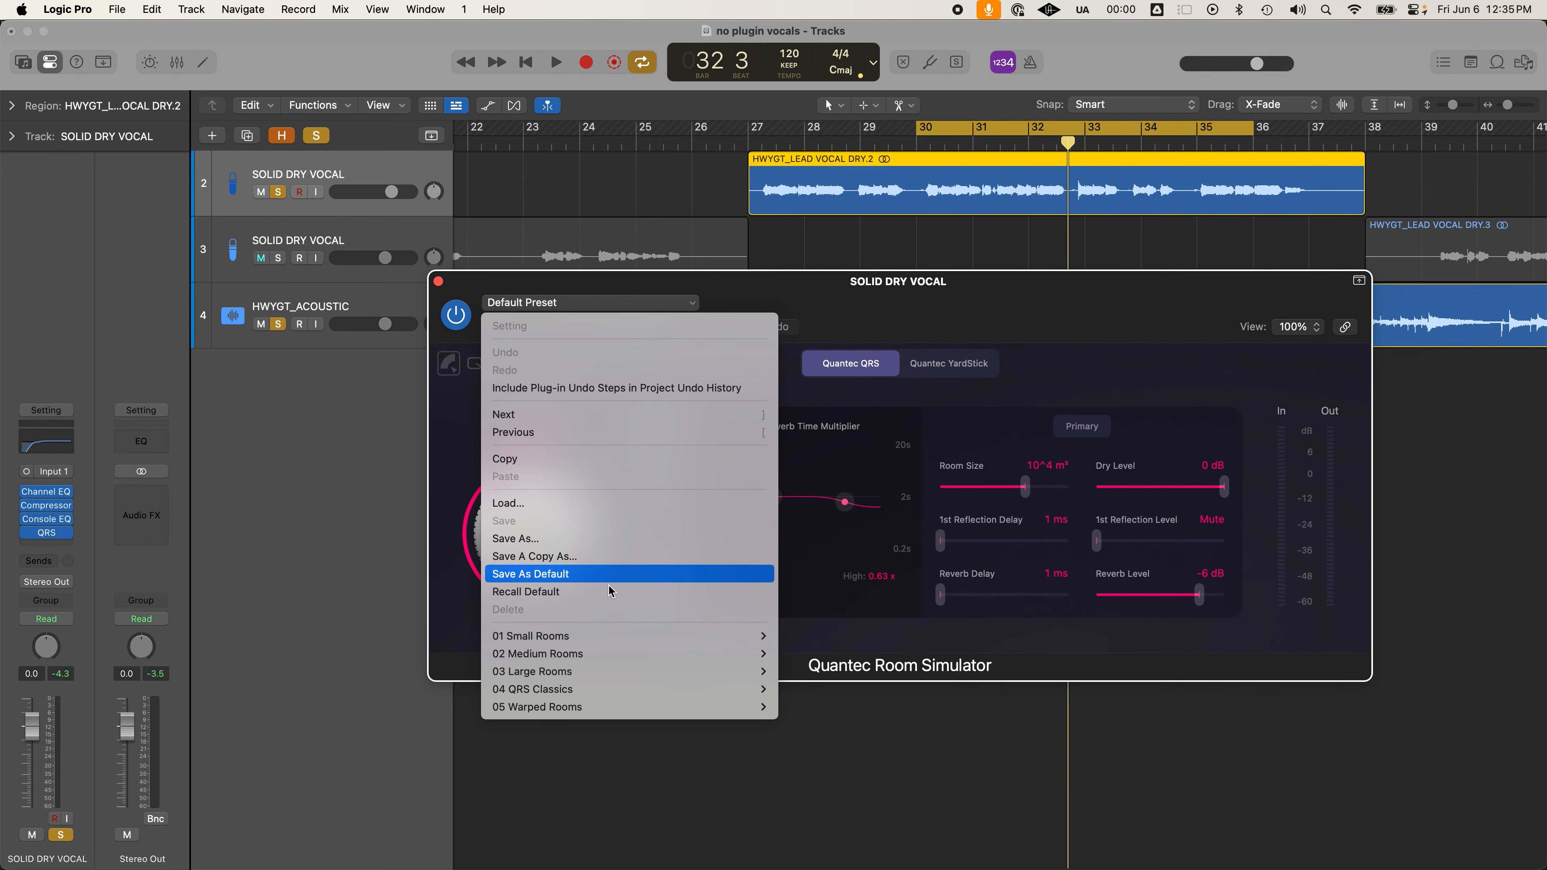
{"action": "mouse_move", "coordinate": [608, 635]}
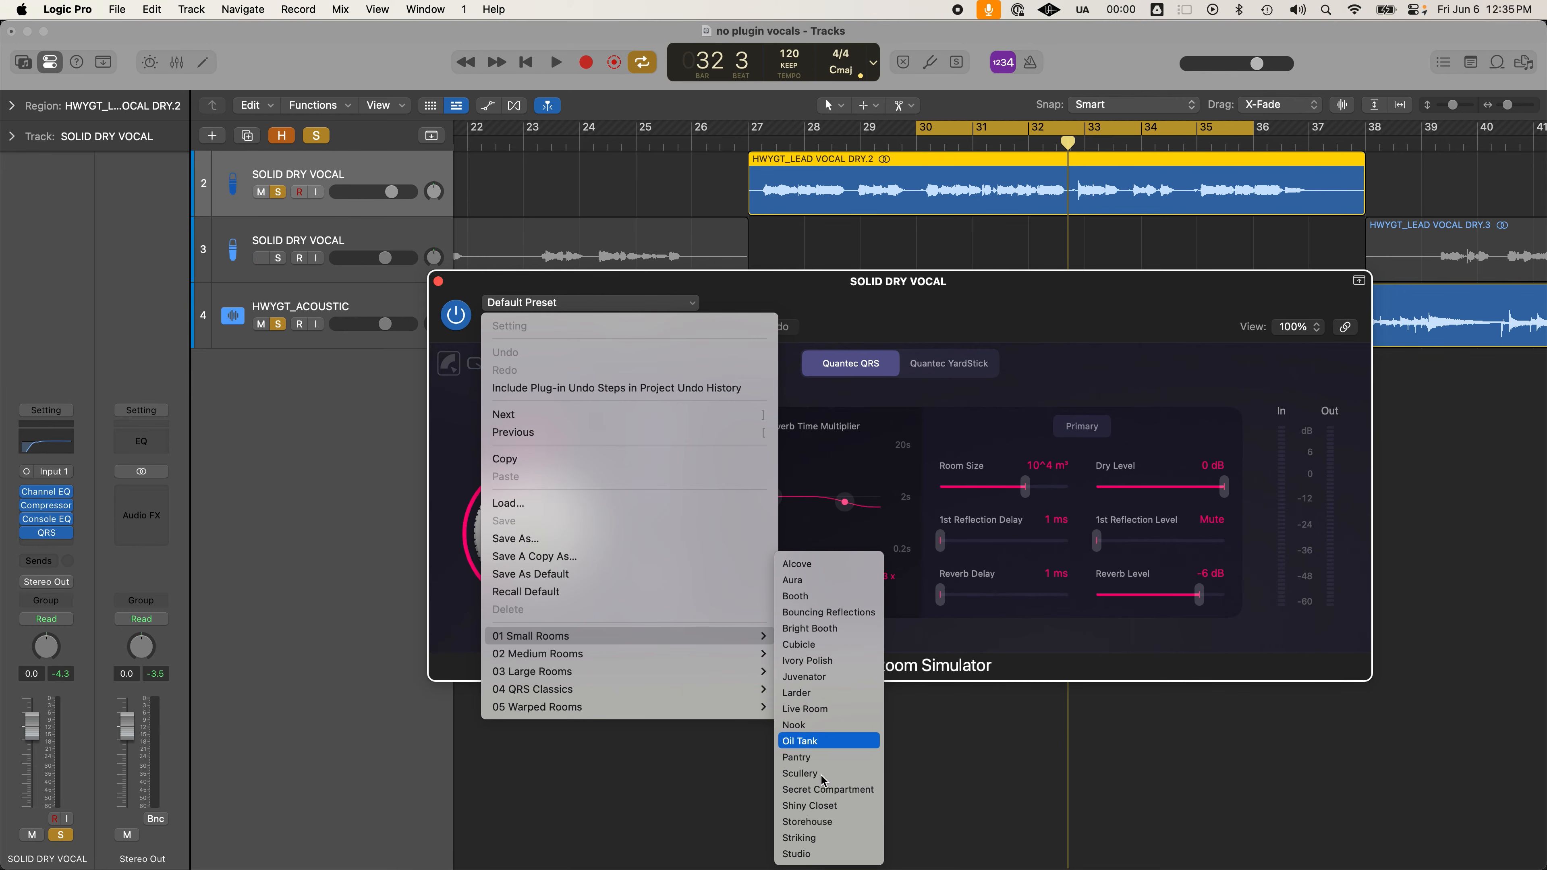
{"action": "left_click", "coordinate": [832, 853]}
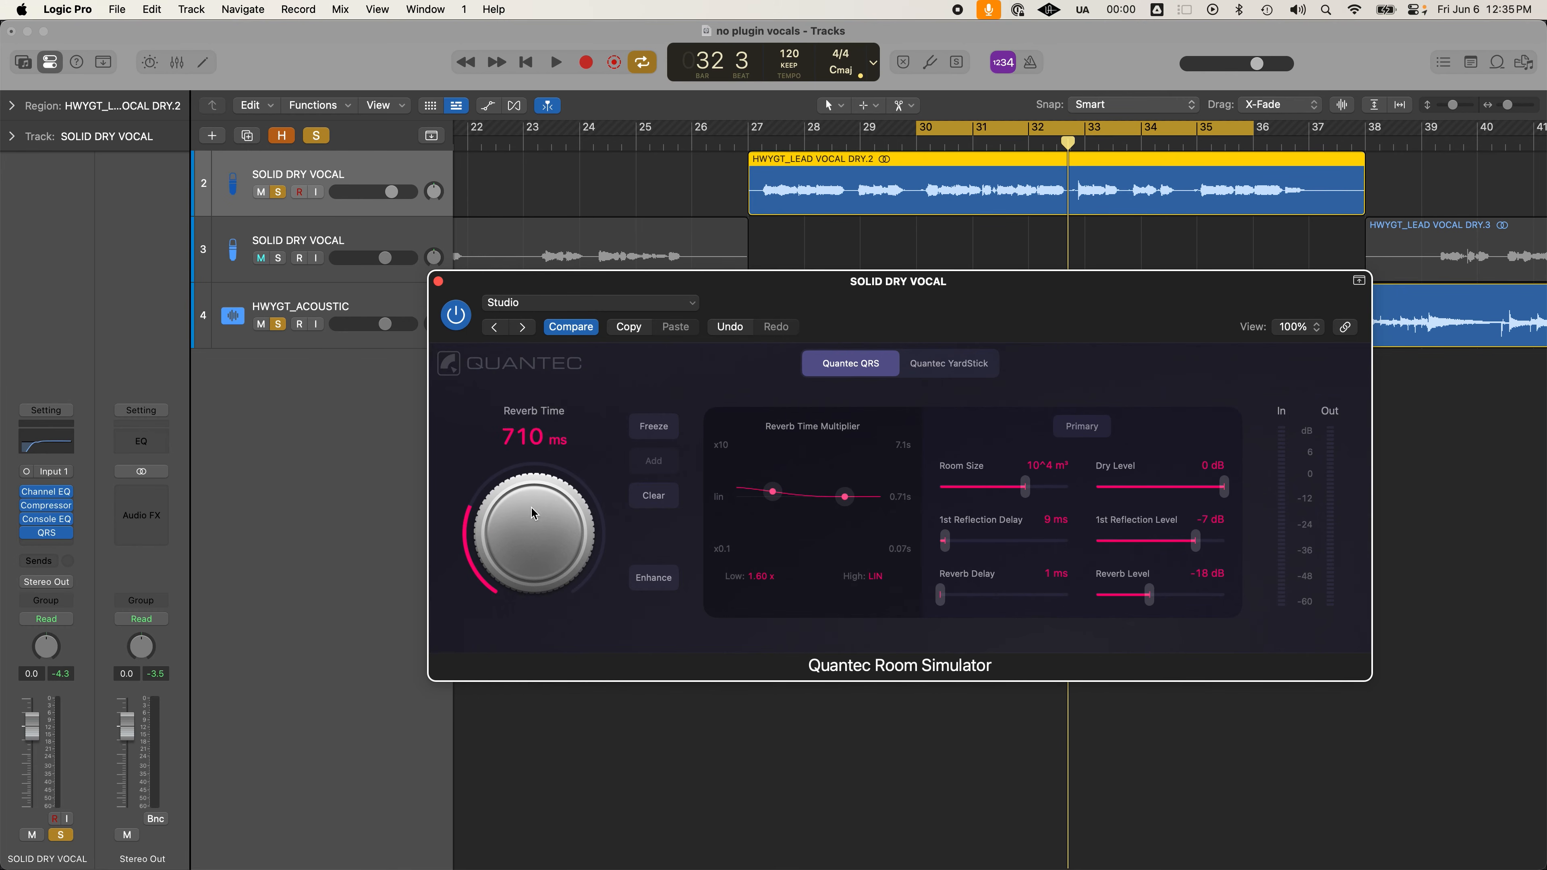
{"action": "left_click_drag", "start_coordinate": [515, 501], "coordinate": [522, 517]}
{"action": "left_click_drag", "start_coordinate": [916, 296], "coordinate": [943, 380]}
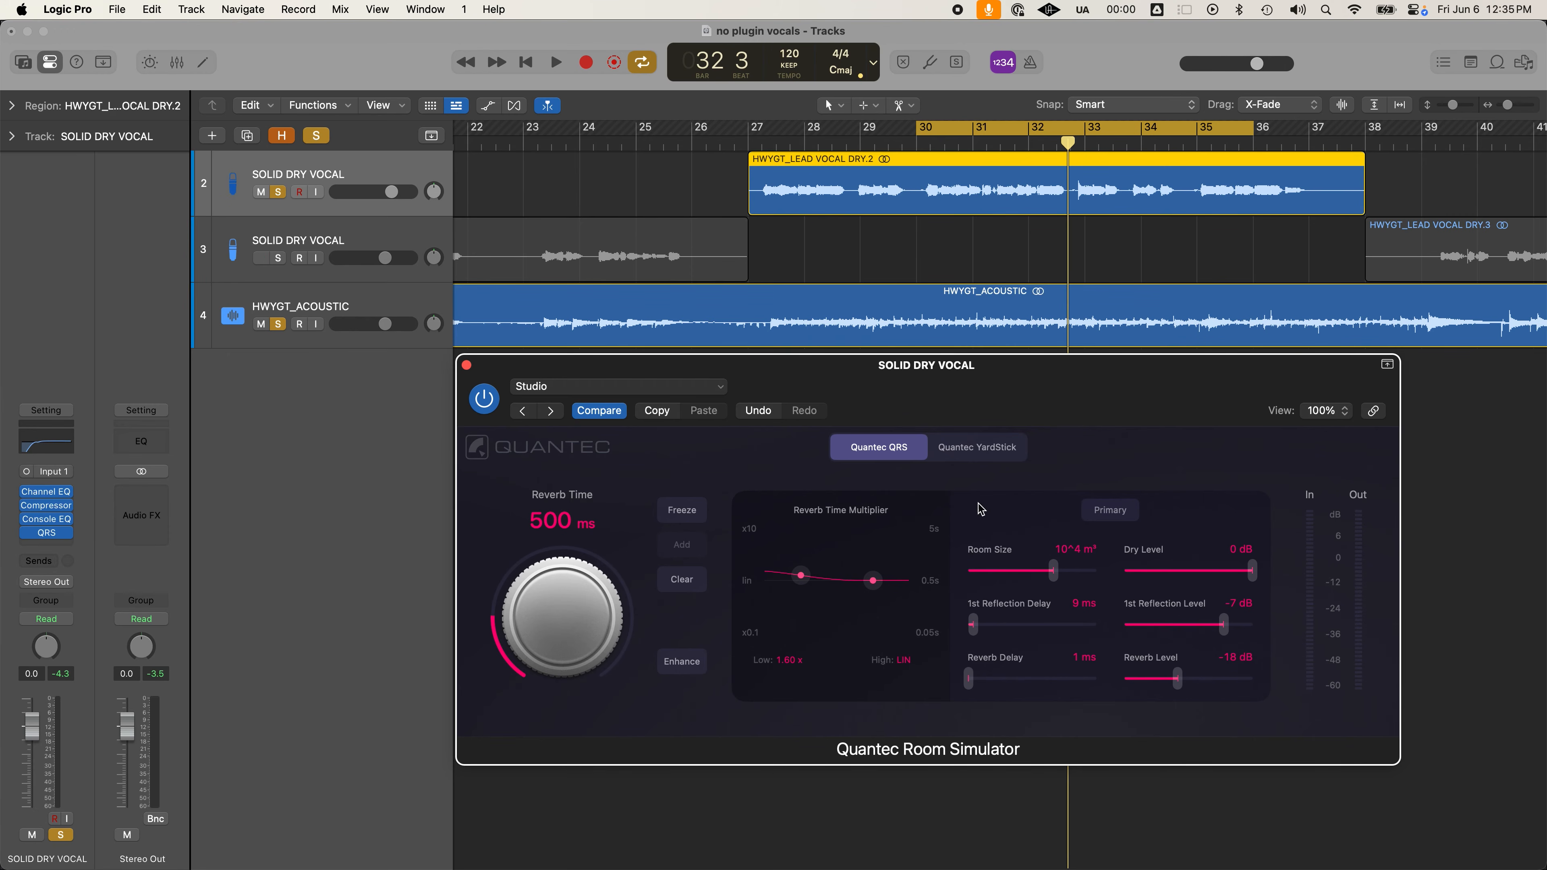
{"action": "left_click_drag", "start_coordinate": [1191, 399], "coordinate": [1195, 399]}
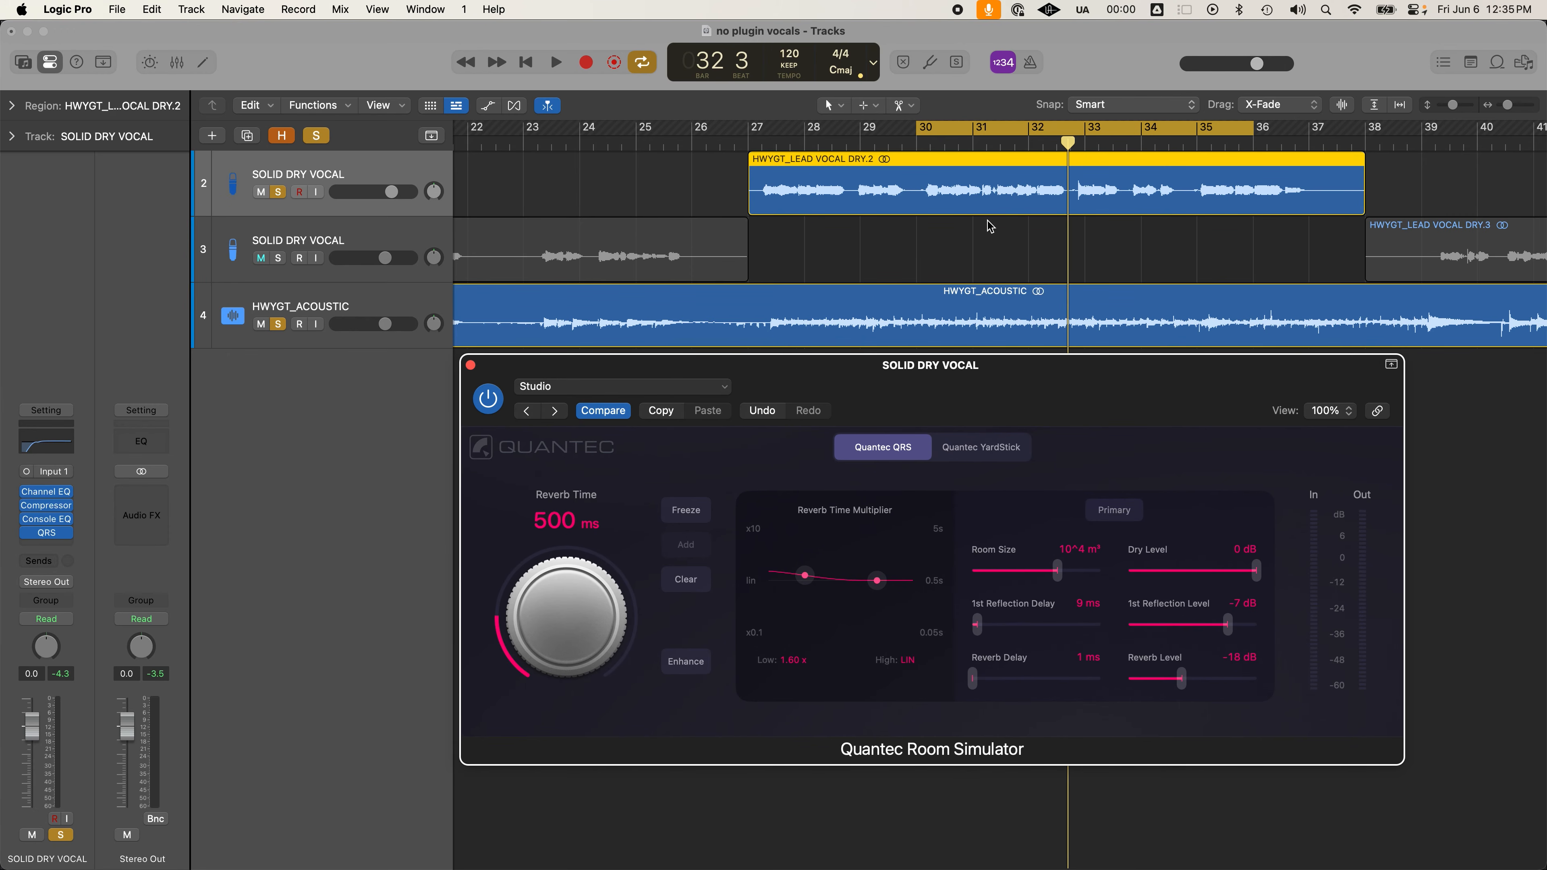
Set the cycle range from bar 27 to about bar 38.5, and audition the Studio reverb on the vocal
{"action": "left_click_drag", "start_coordinate": [750, 129], "coordinate": [1391, 130]}
{"action": "left_click_drag", "start_coordinate": [911, 389], "coordinate": [909, 385]}
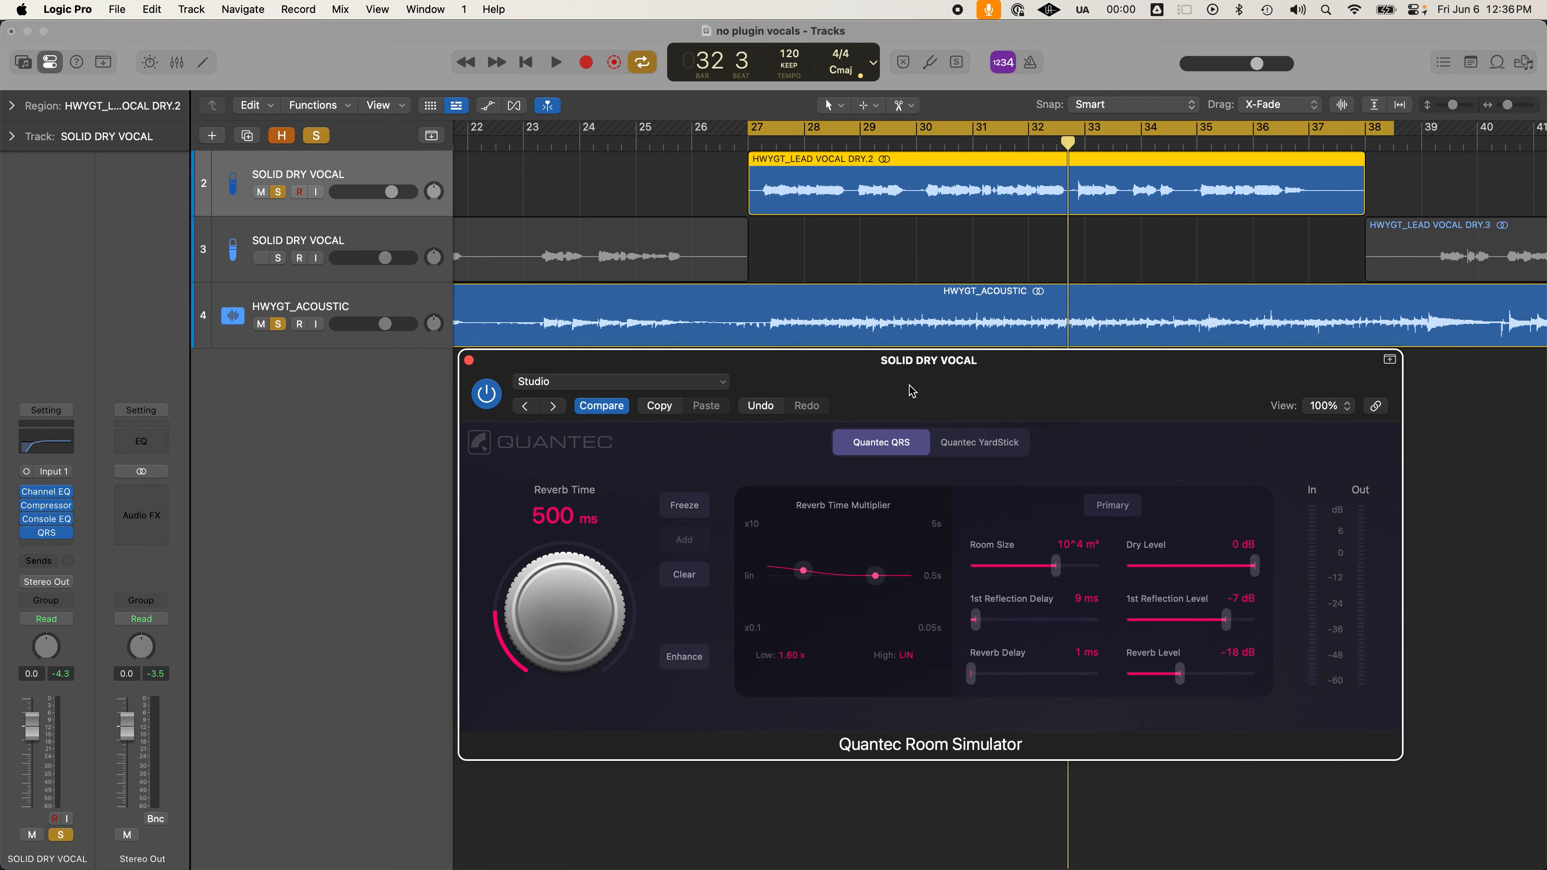
{"action": "left_click", "coordinate": [800, 315]}
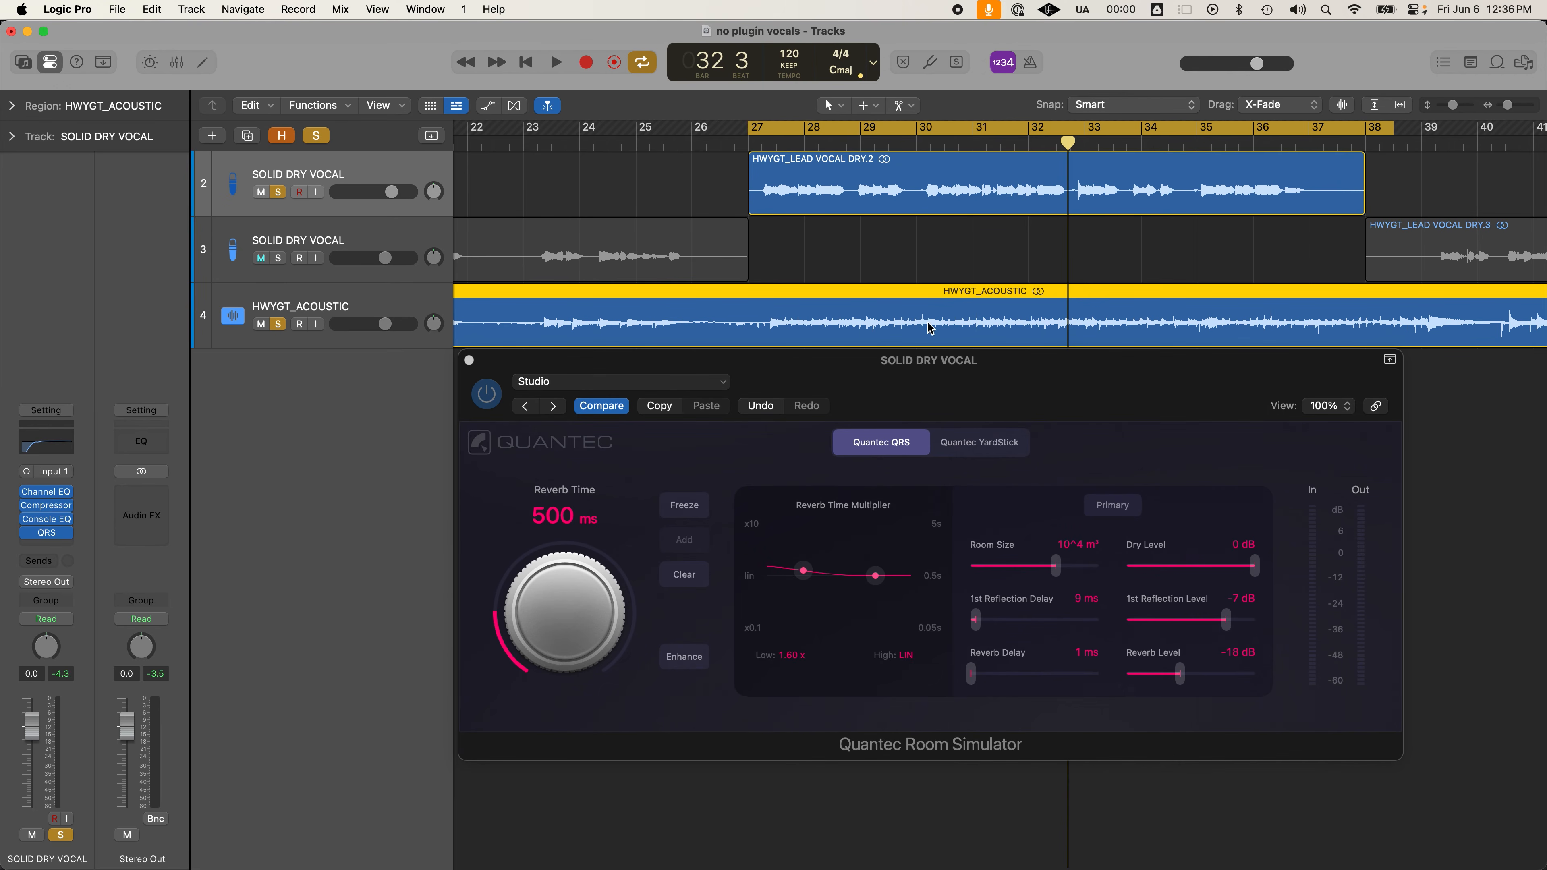
{"action": "left_click_drag", "start_coordinate": [907, 373], "coordinate": [906, 375]}
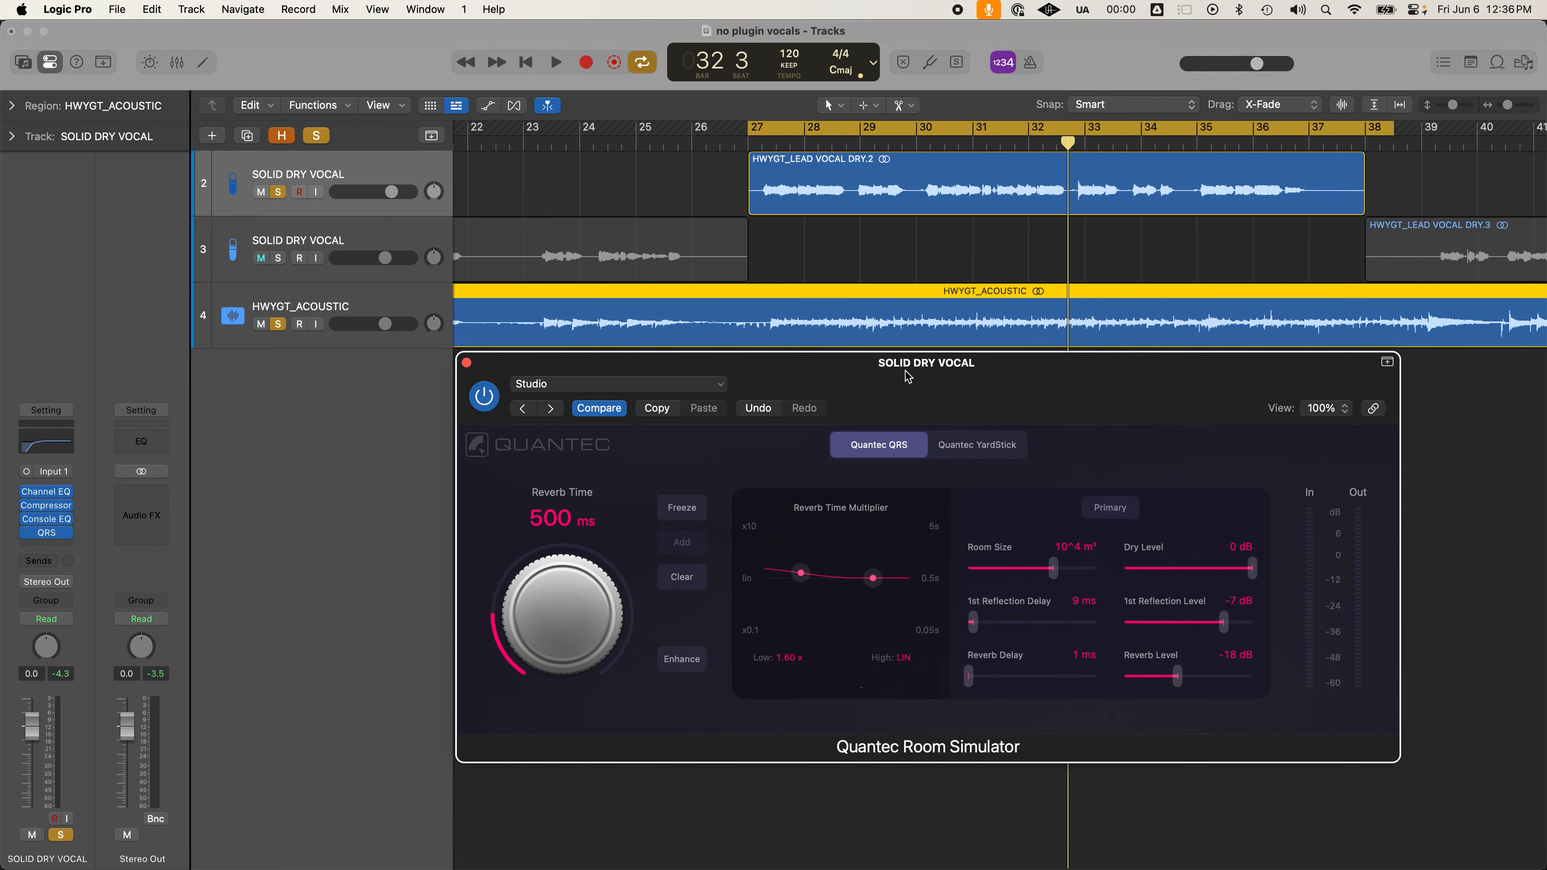
{"action": "key", "text": "space"}
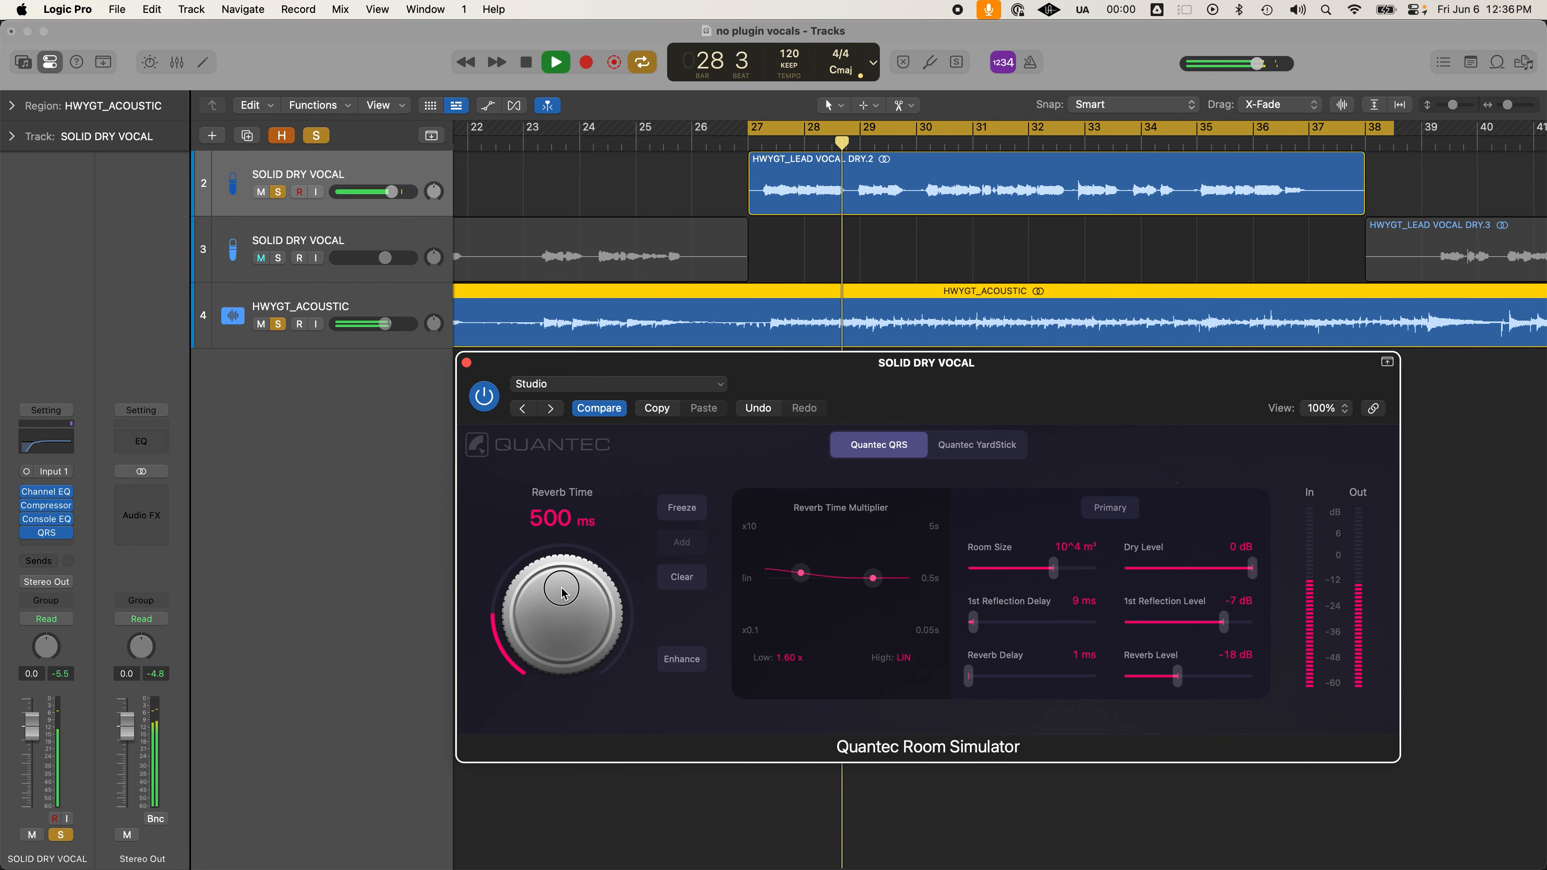
{"action": "left_click_drag", "start_coordinate": [544, 515], "coordinate": [544, 519]}
{"action": "key", "text": "space"}
Try the previous reverb preset, and load Booth from 01 Small Rooms
{"action": "left_click", "coordinate": [523, 409]}
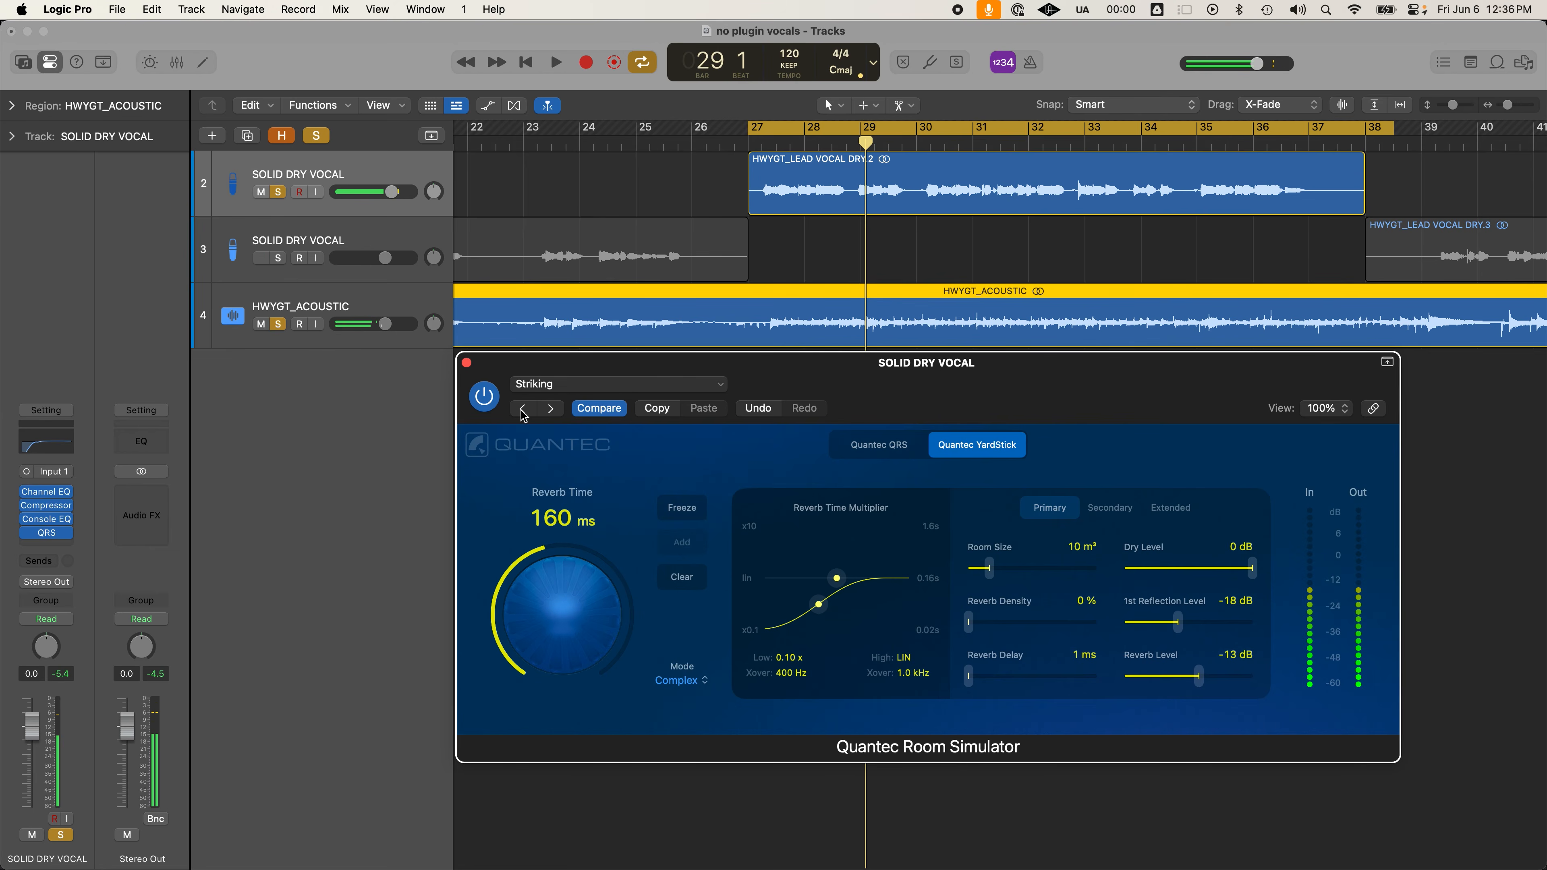
{"action": "left_click", "coordinate": [650, 390]}
{"action": "mouse_move", "coordinate": [780, 717]}
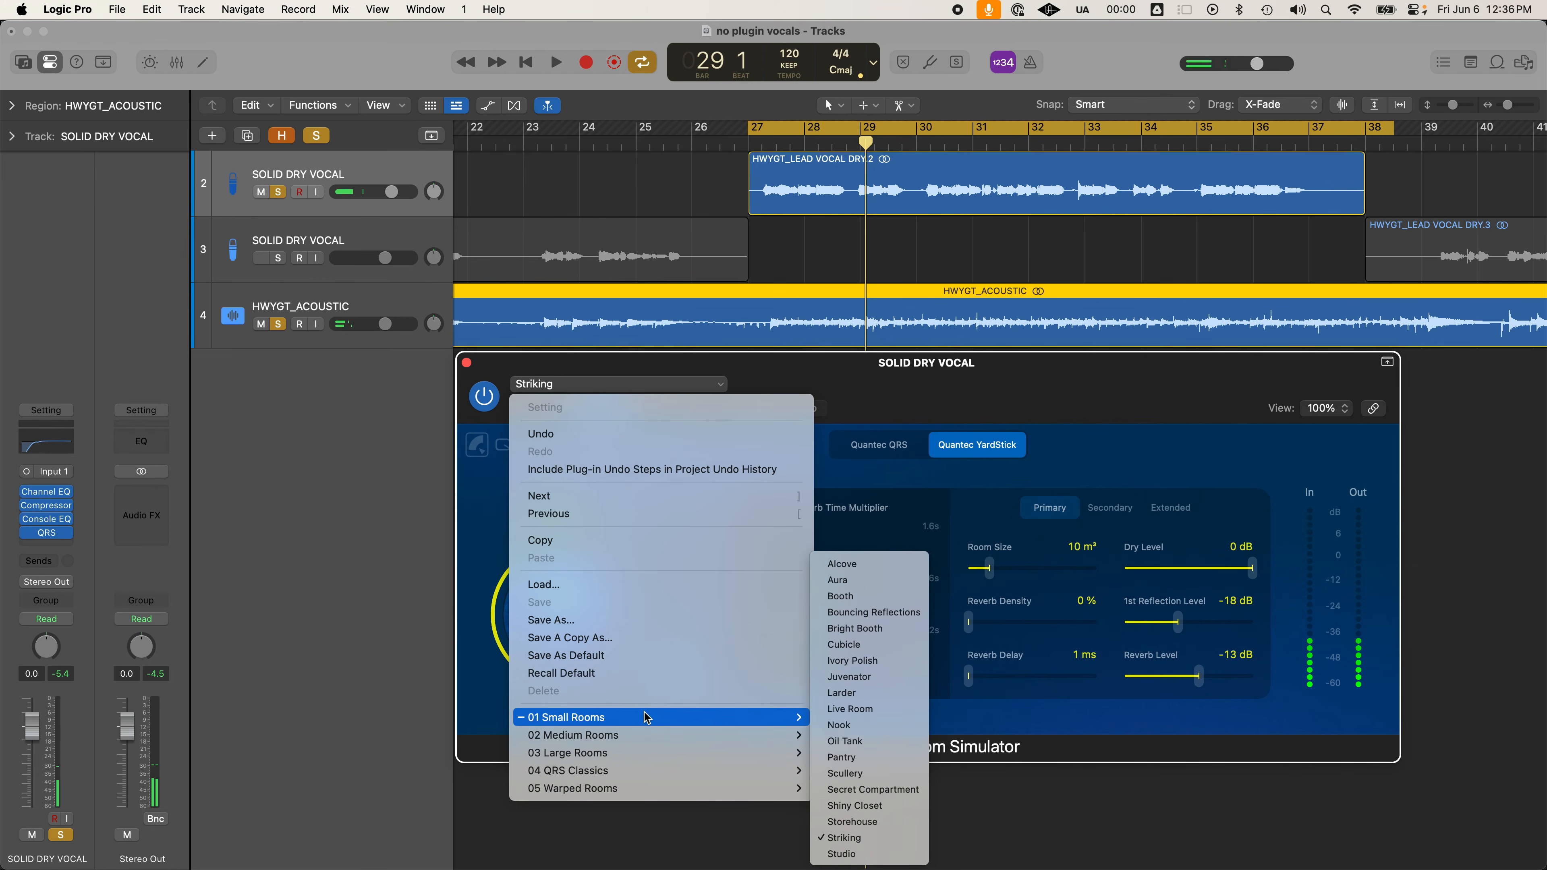
{"action": "left_click", "coordinate": [903, 604]}
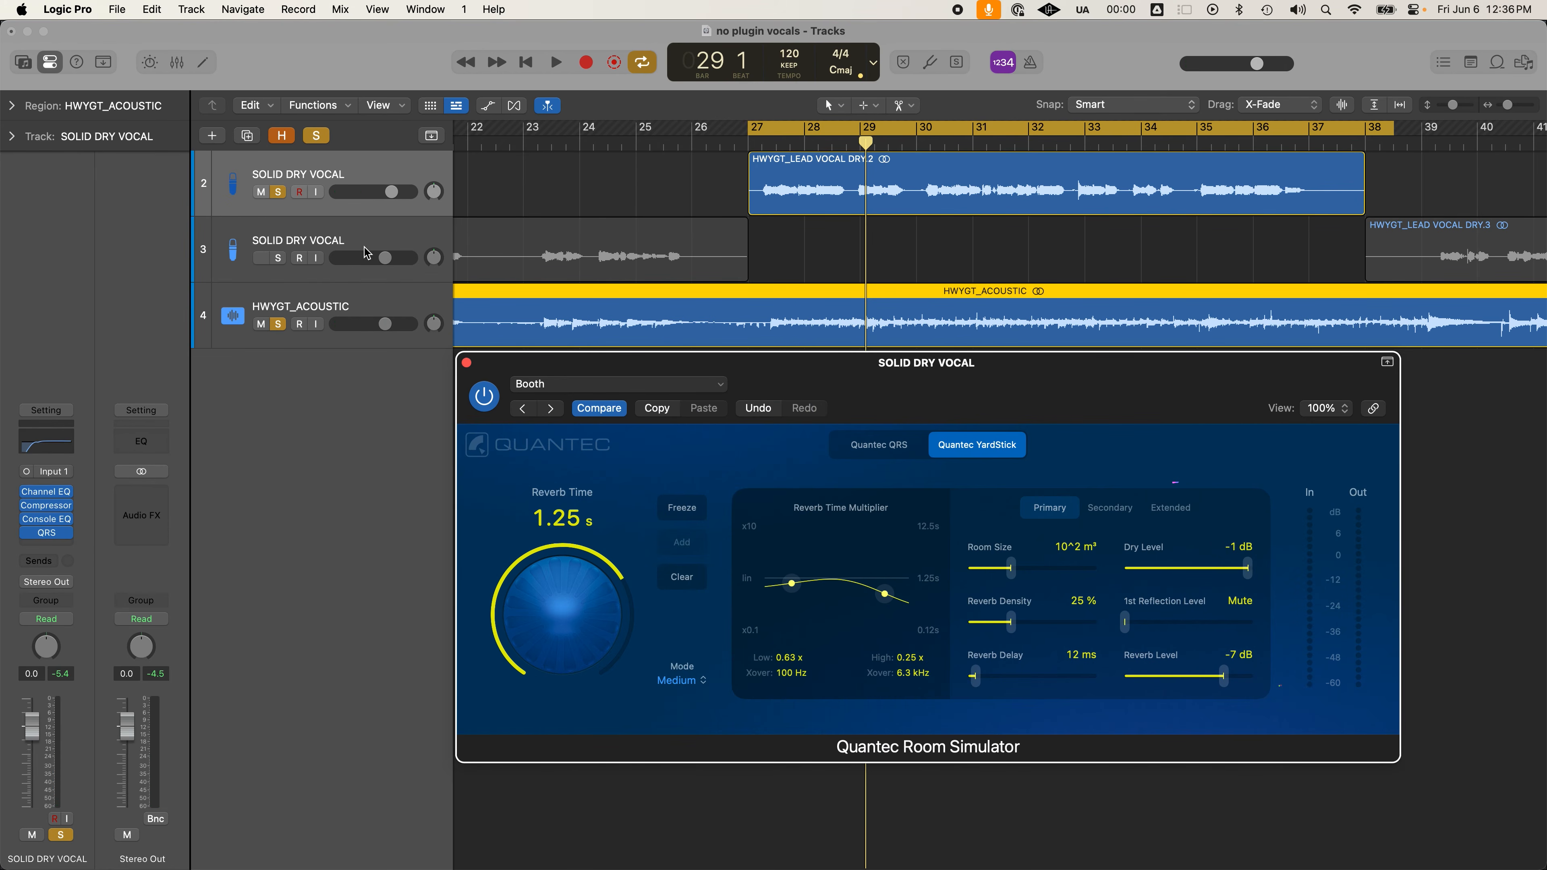
Lower the high gain in the vocal's Vintage Console EQ, and close that plug-in
{"action": "left_click", "coordinate": [47, 520]}
{"action": "mouse_move", "coordinate": [1016, 537]}
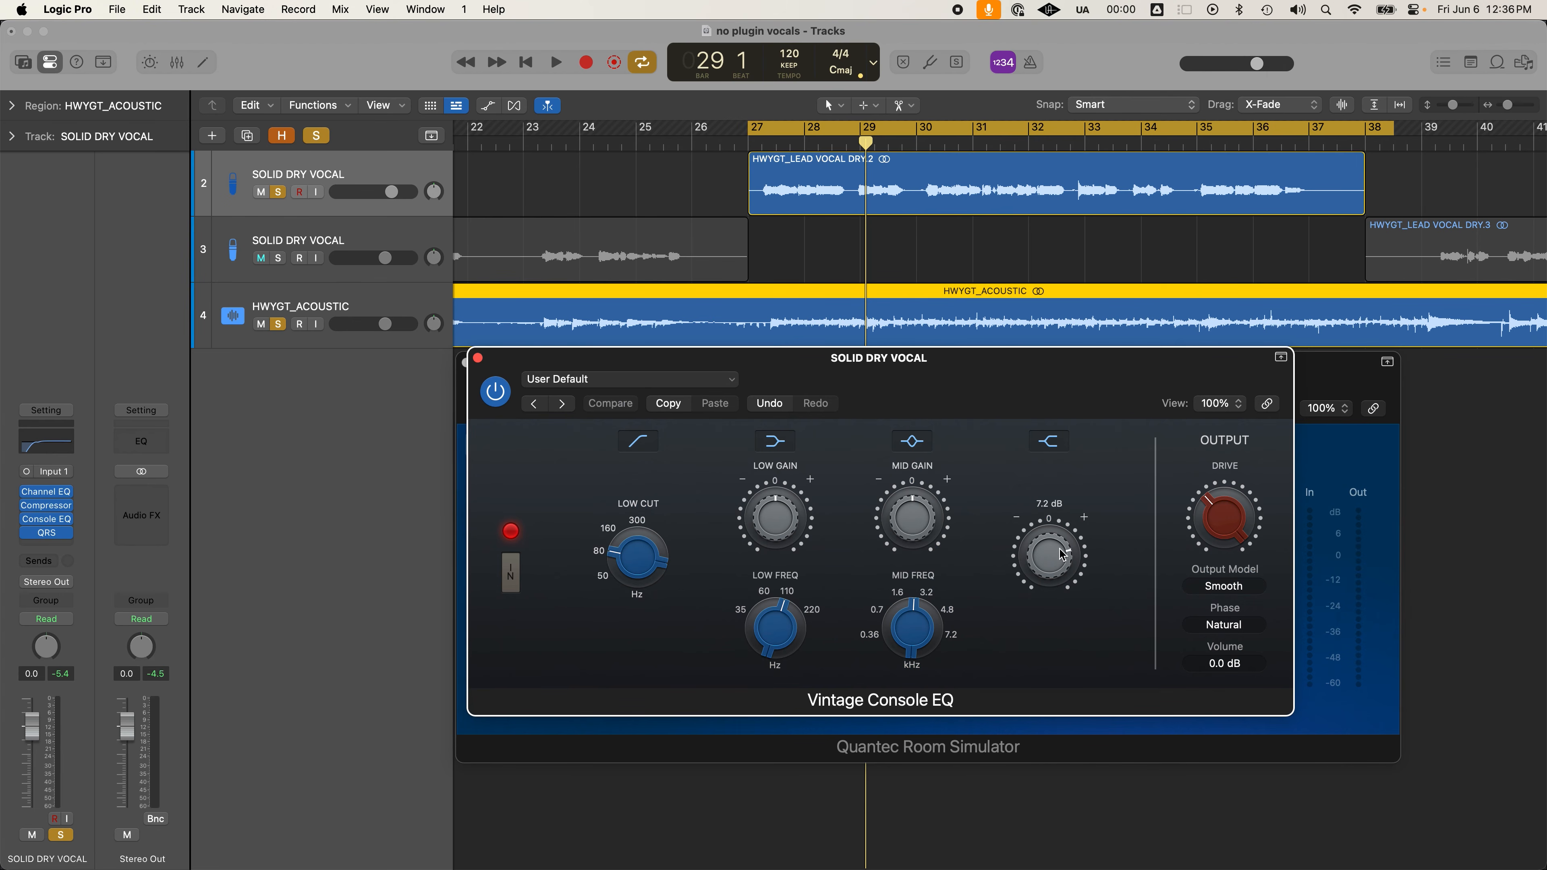
{"action": "left_click_drag", "start_coordinate": [1045, 557], "coordinate": [1046, 591]}
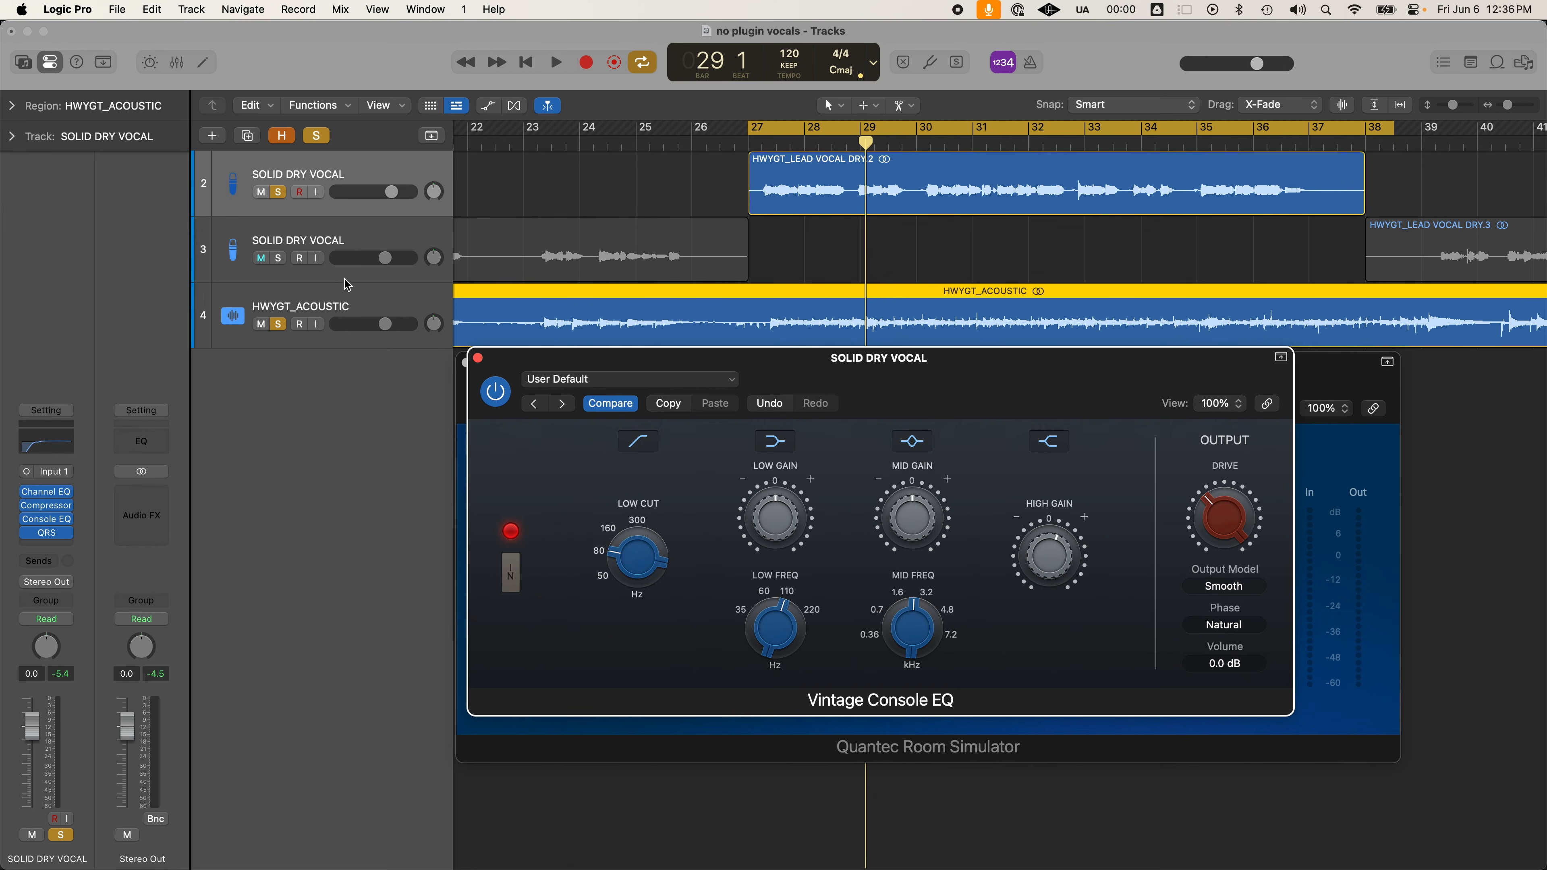
{"action": "left_click", "coordinate": [478, 358]}
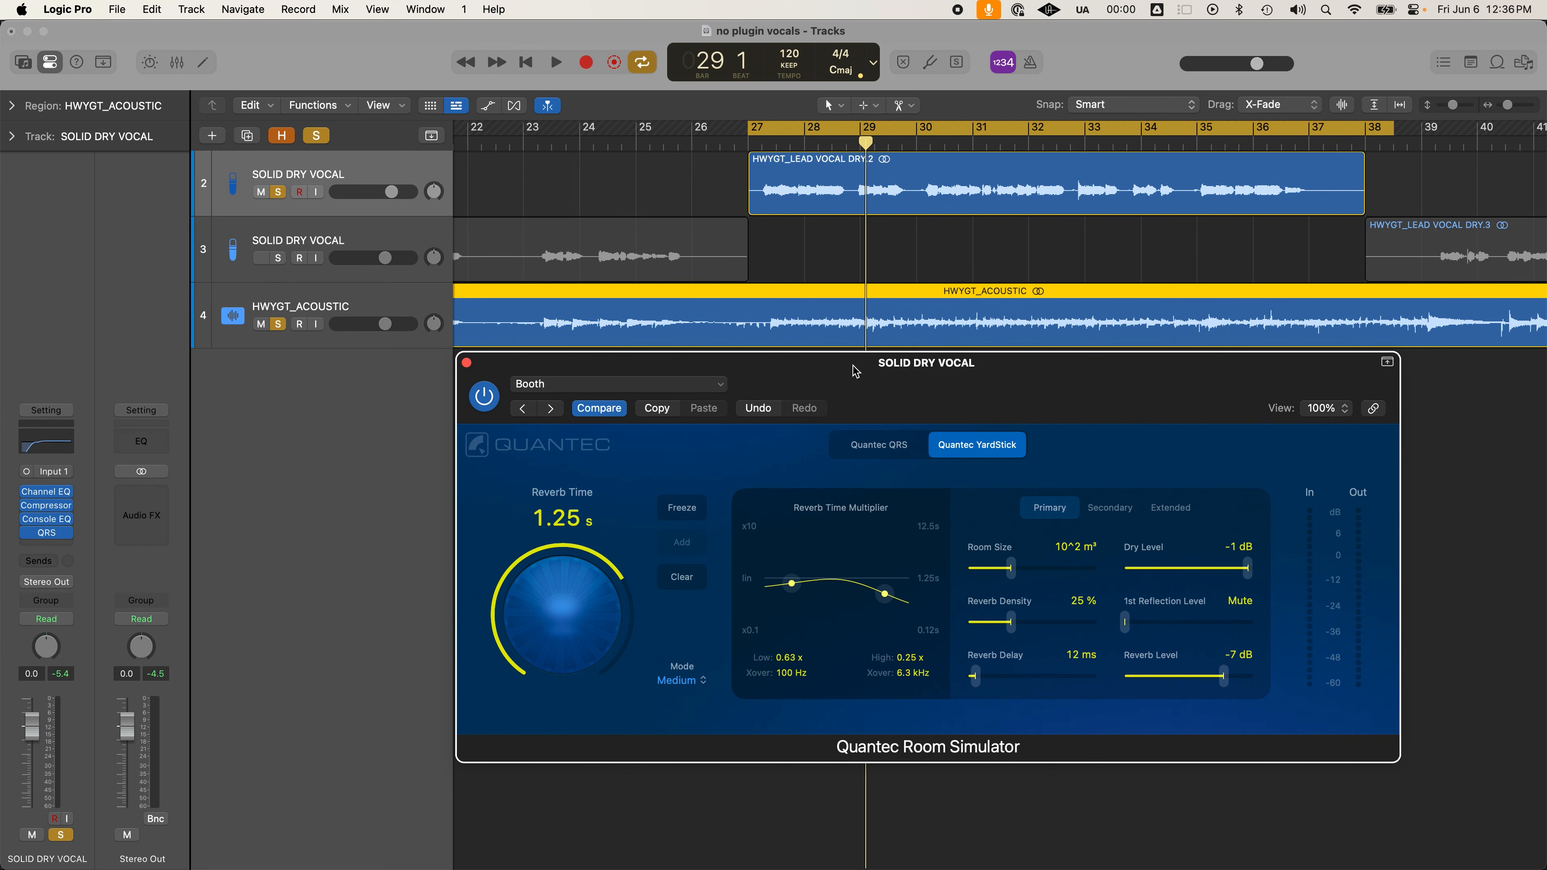
Load the Bright Booth preset from 01 Small Rooms in the Quantec Room Simulator and start playing the vocal
{"action": "left_click", "coordinate": [590, 392]}
{"action": "mouse_move", "coordinate": [607, 722]}
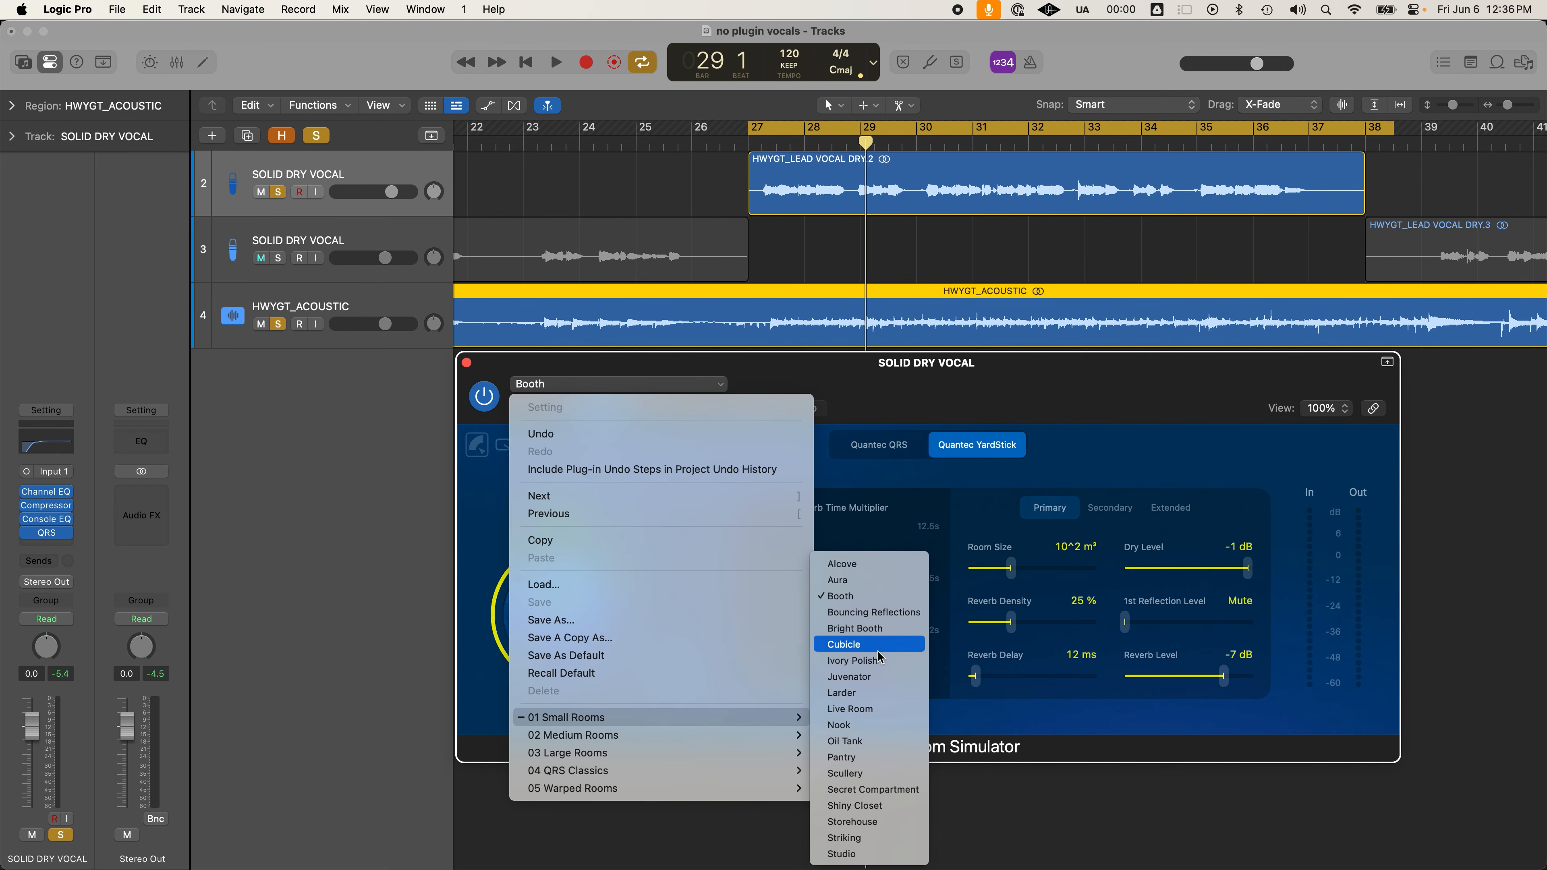
{"action": "left_click", "coordinate": [854, 627]}
{"action": "key", "text": "space"}
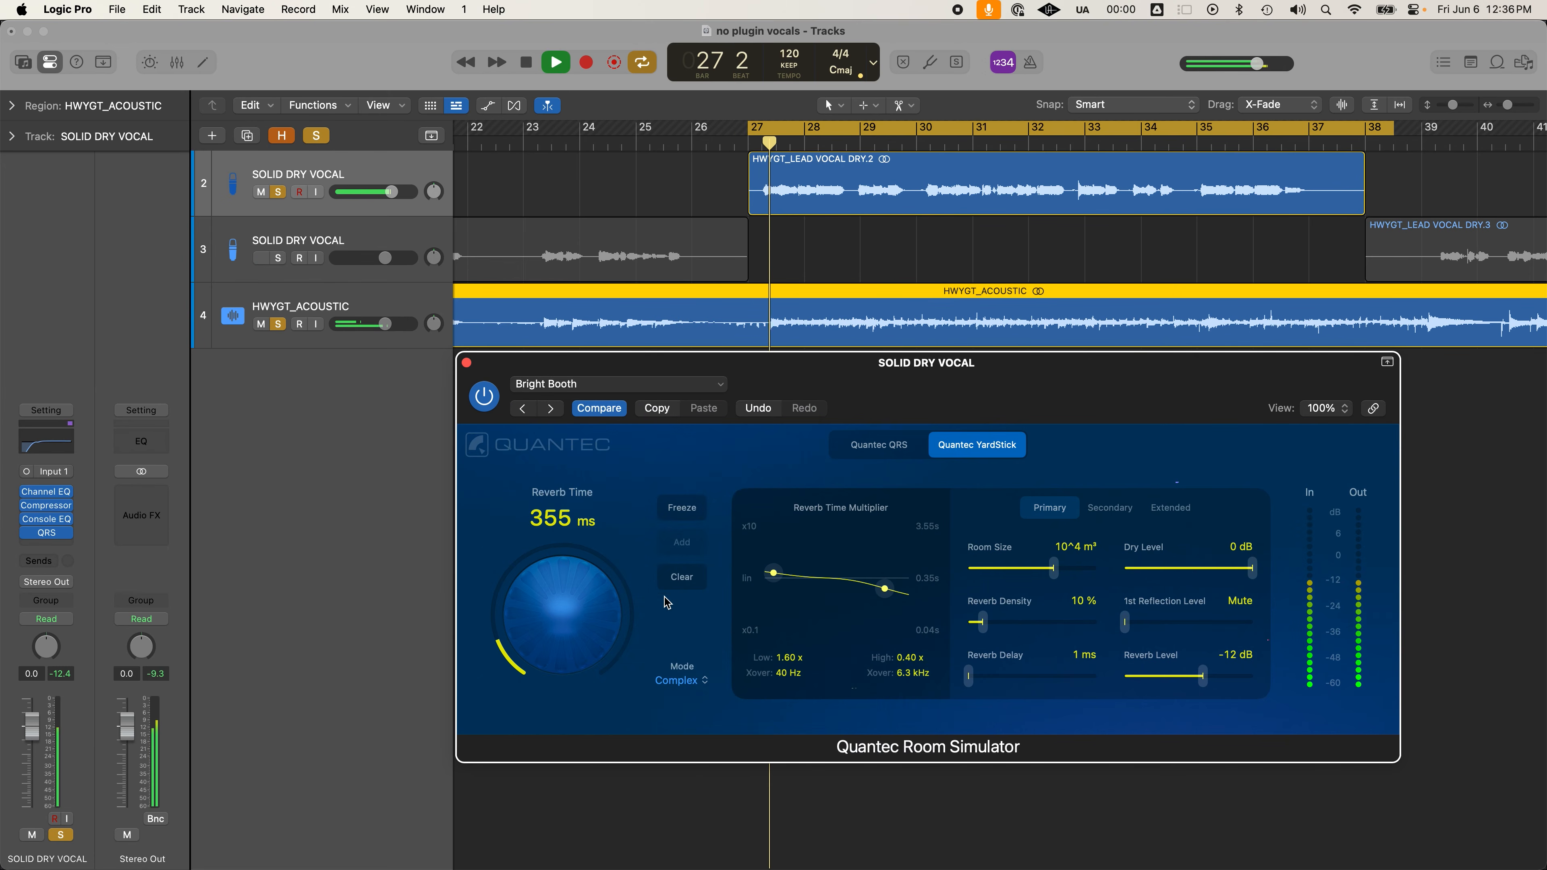
Shorten the Bright Booth reverb time to 280 ms, and replay the vocal from bar 27
{"action": "left_click_drag", "start_coordinate": [567, 595], "coordinate": [570, 605]}
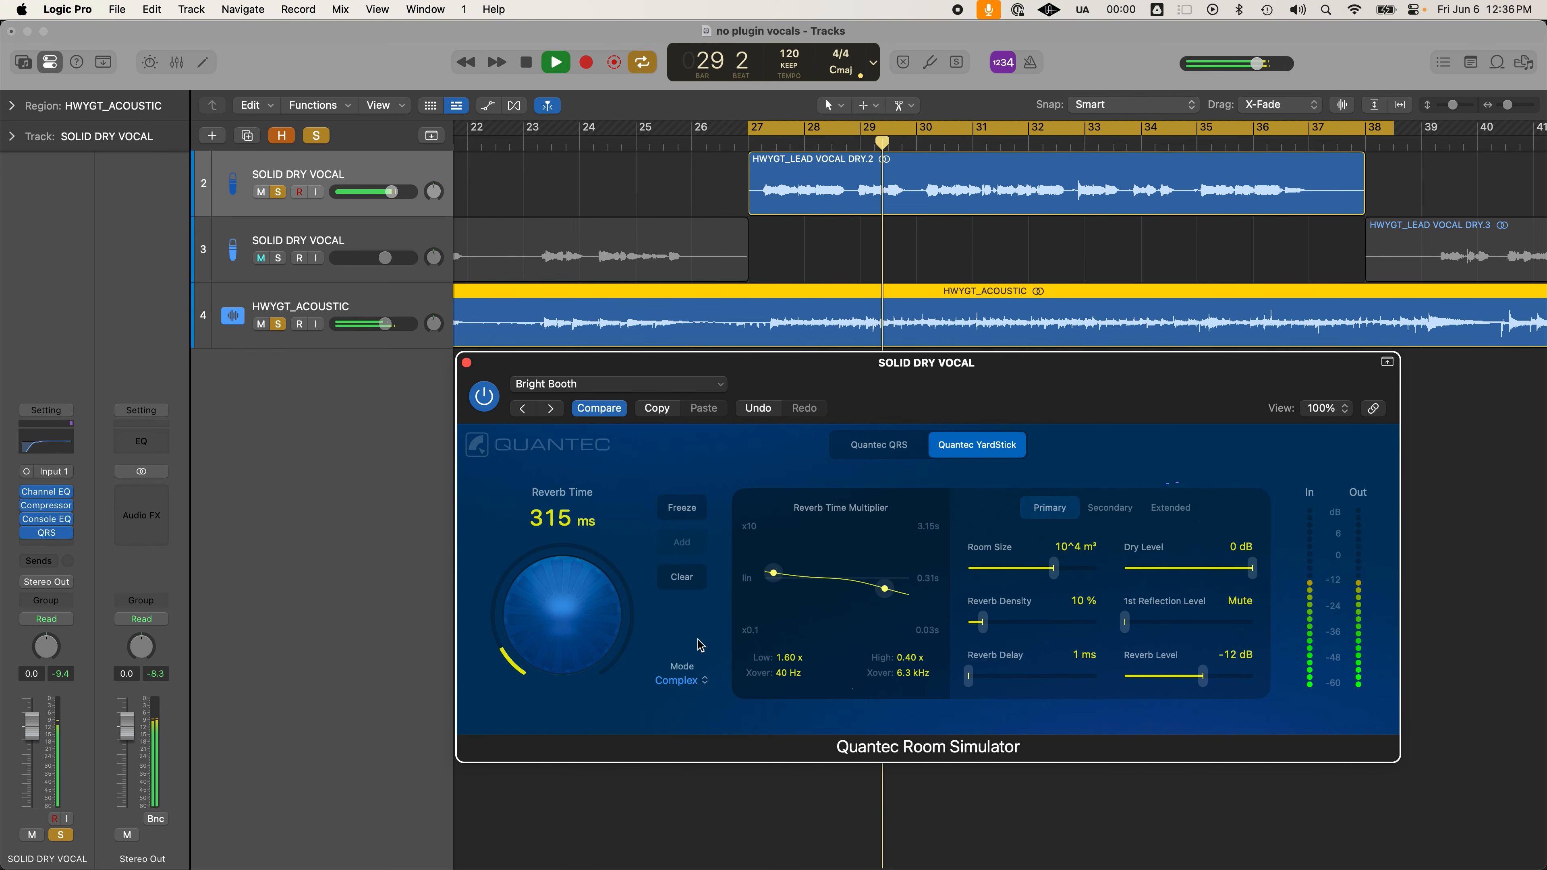
{"action": "key", "text": "space"}
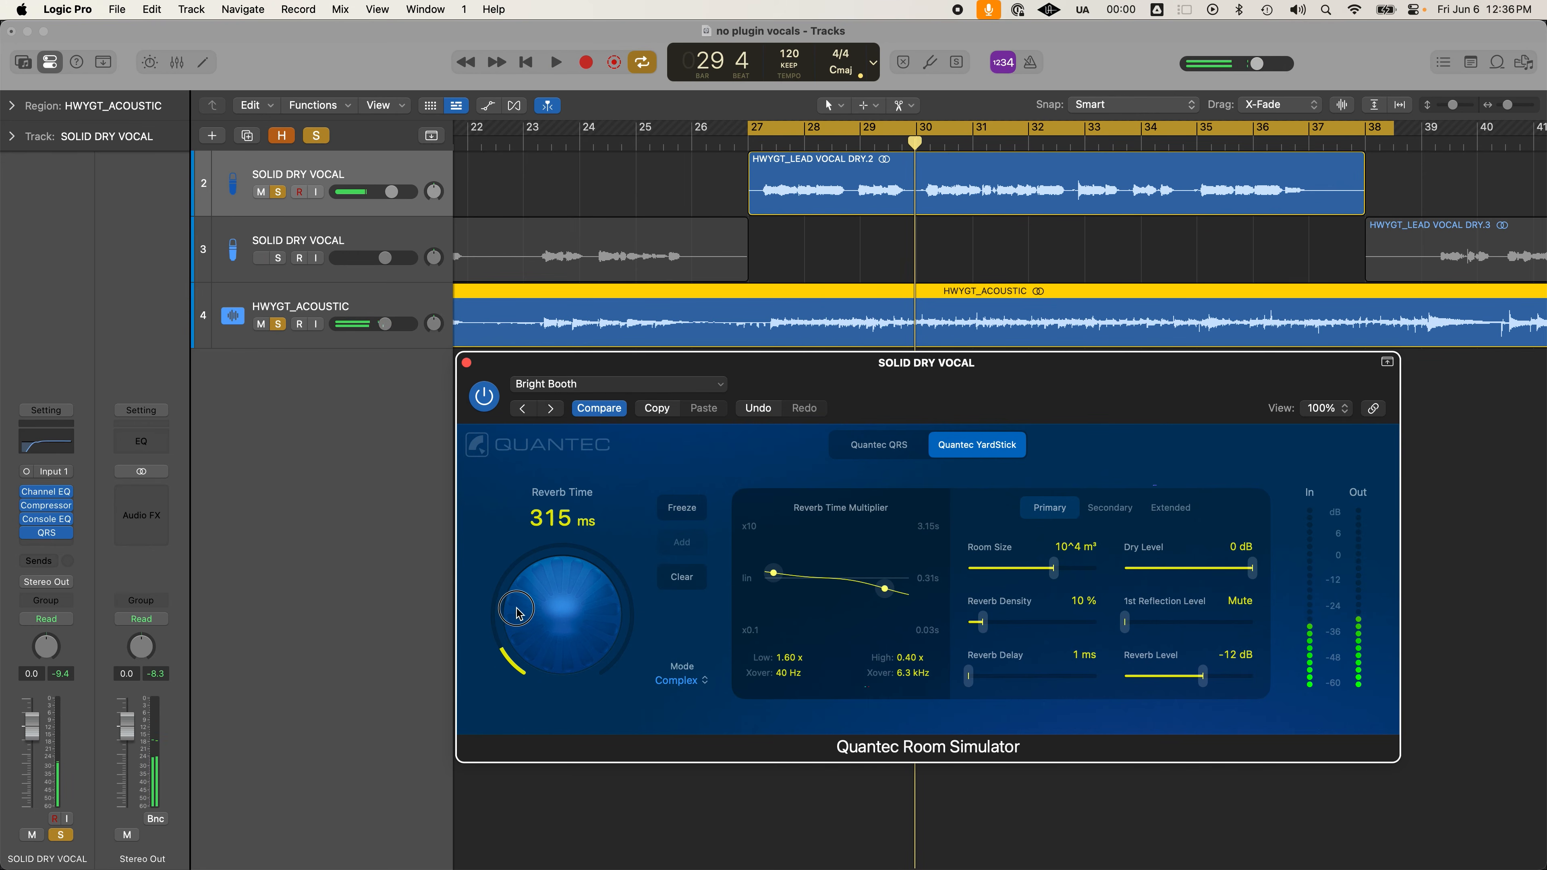
{"action": "left_click_drag", "start_coordinate": [519, 614], "coordinate": [523, 617]}
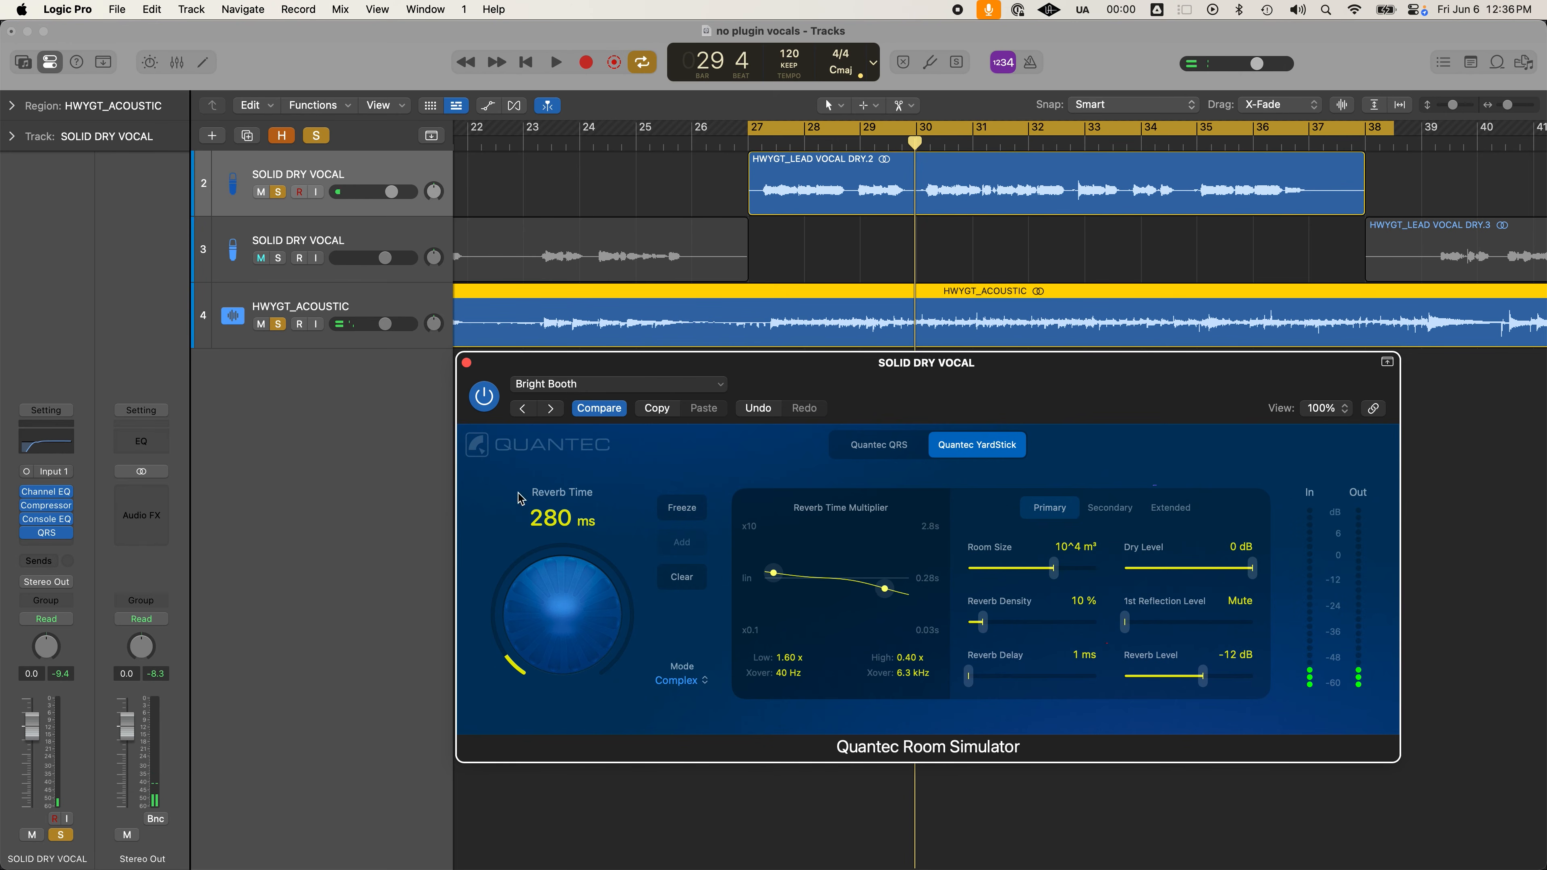
{"action": "key", "text": "space"}
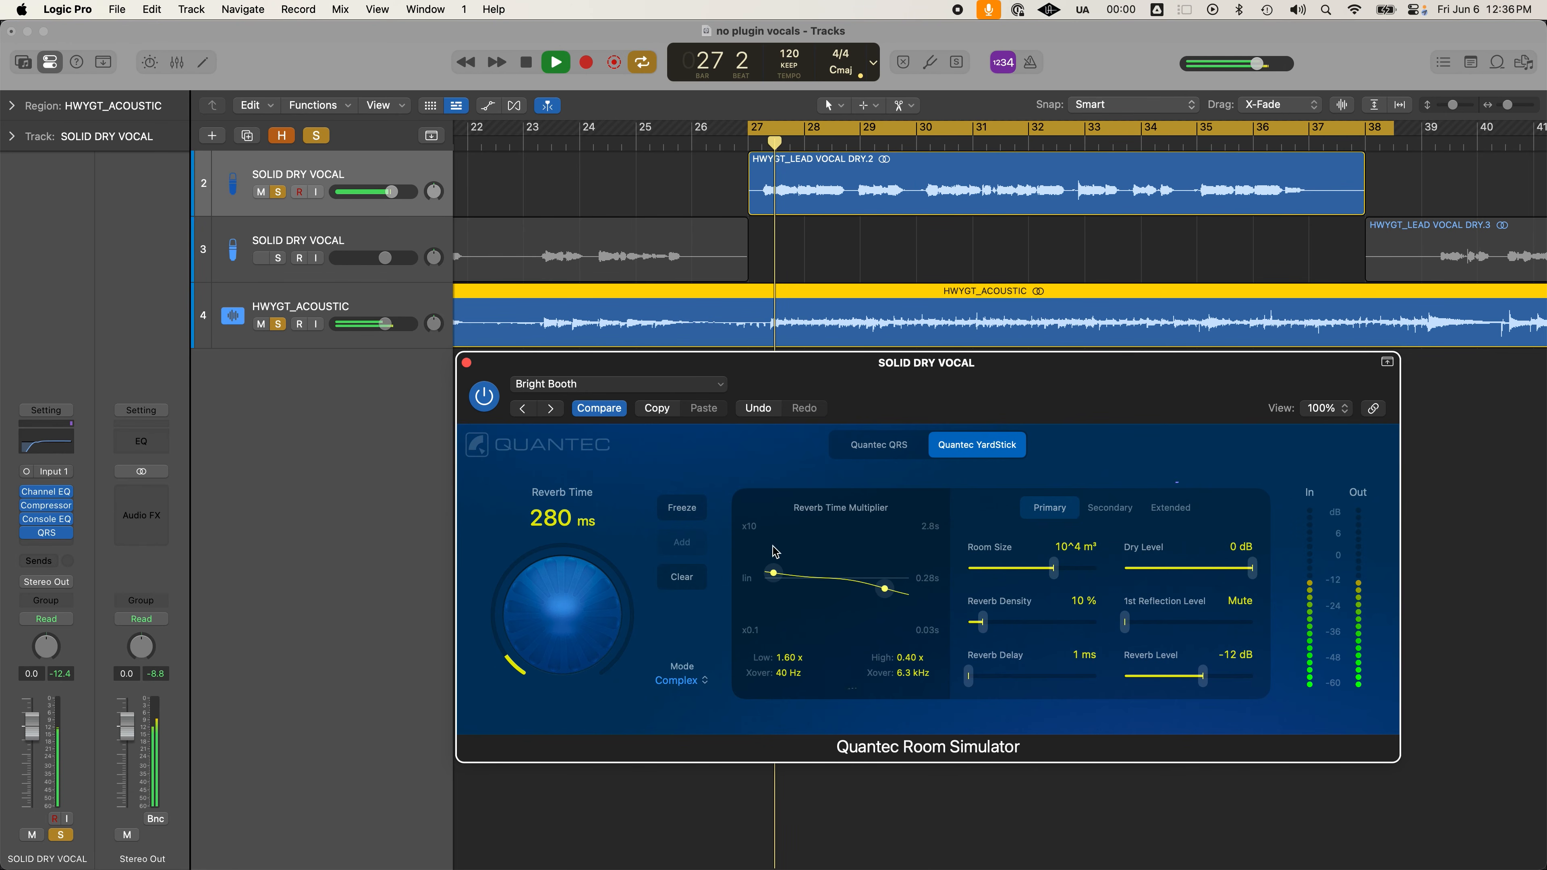
Switch the reverb to Quantec QRS with a room size of 10^3 m³, and lower the louder vocal track's volume to -1.5 dB
{"action": "left_click", "coordinate": [877, 450]}
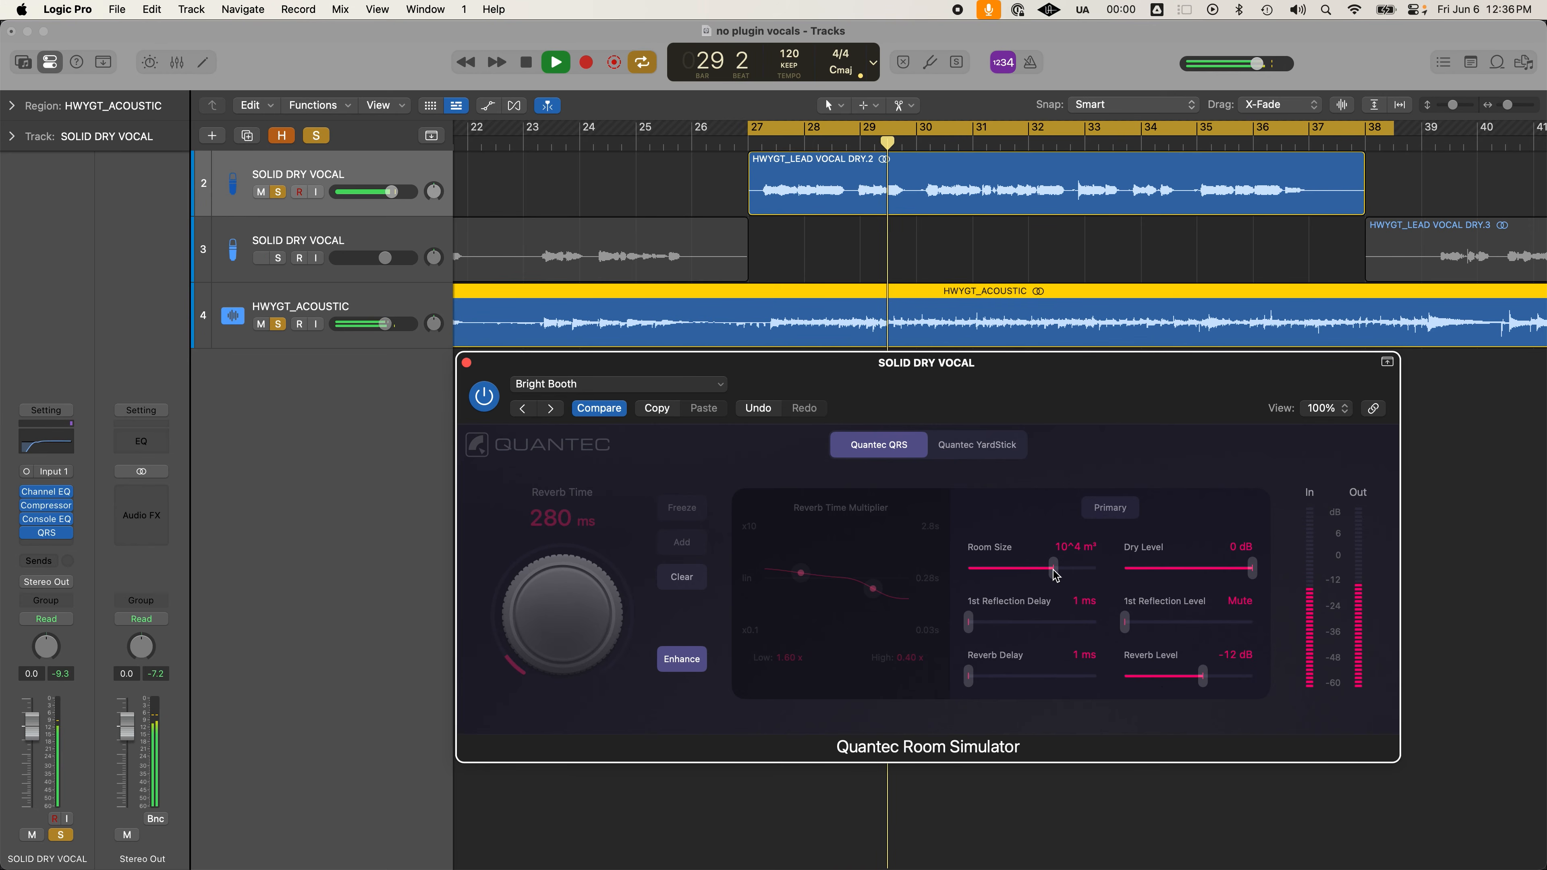
{"action": "left_click_drag", "start_coordinate": [1053, 570], "coordinate": [1038, 578]}
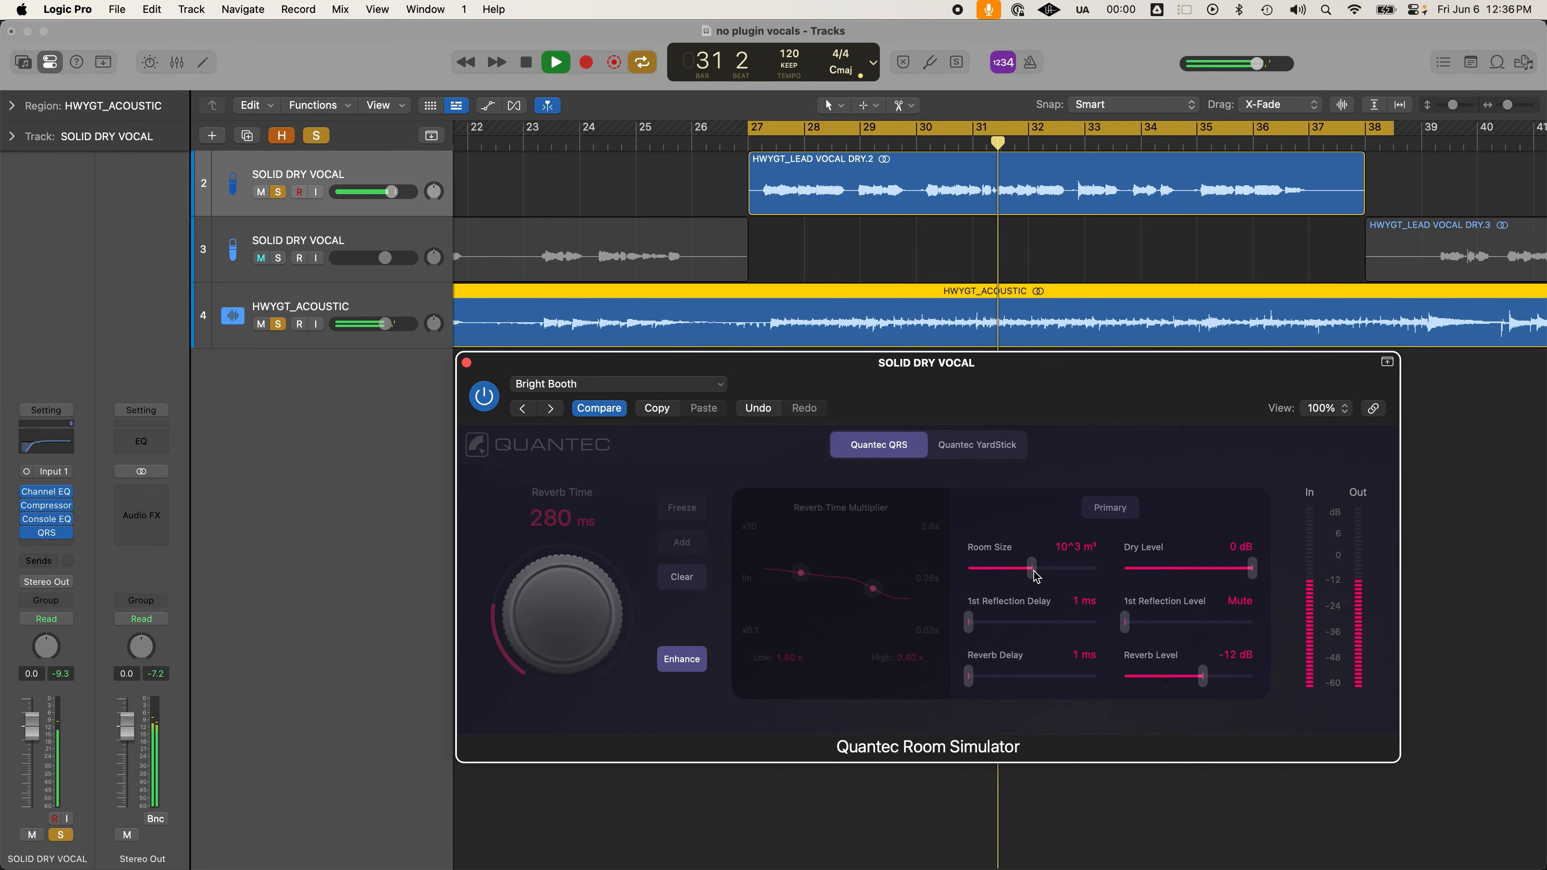
{"action": "left_click_drag", "start_coordinate": [391, 192], "coordinate": [386, 191]}
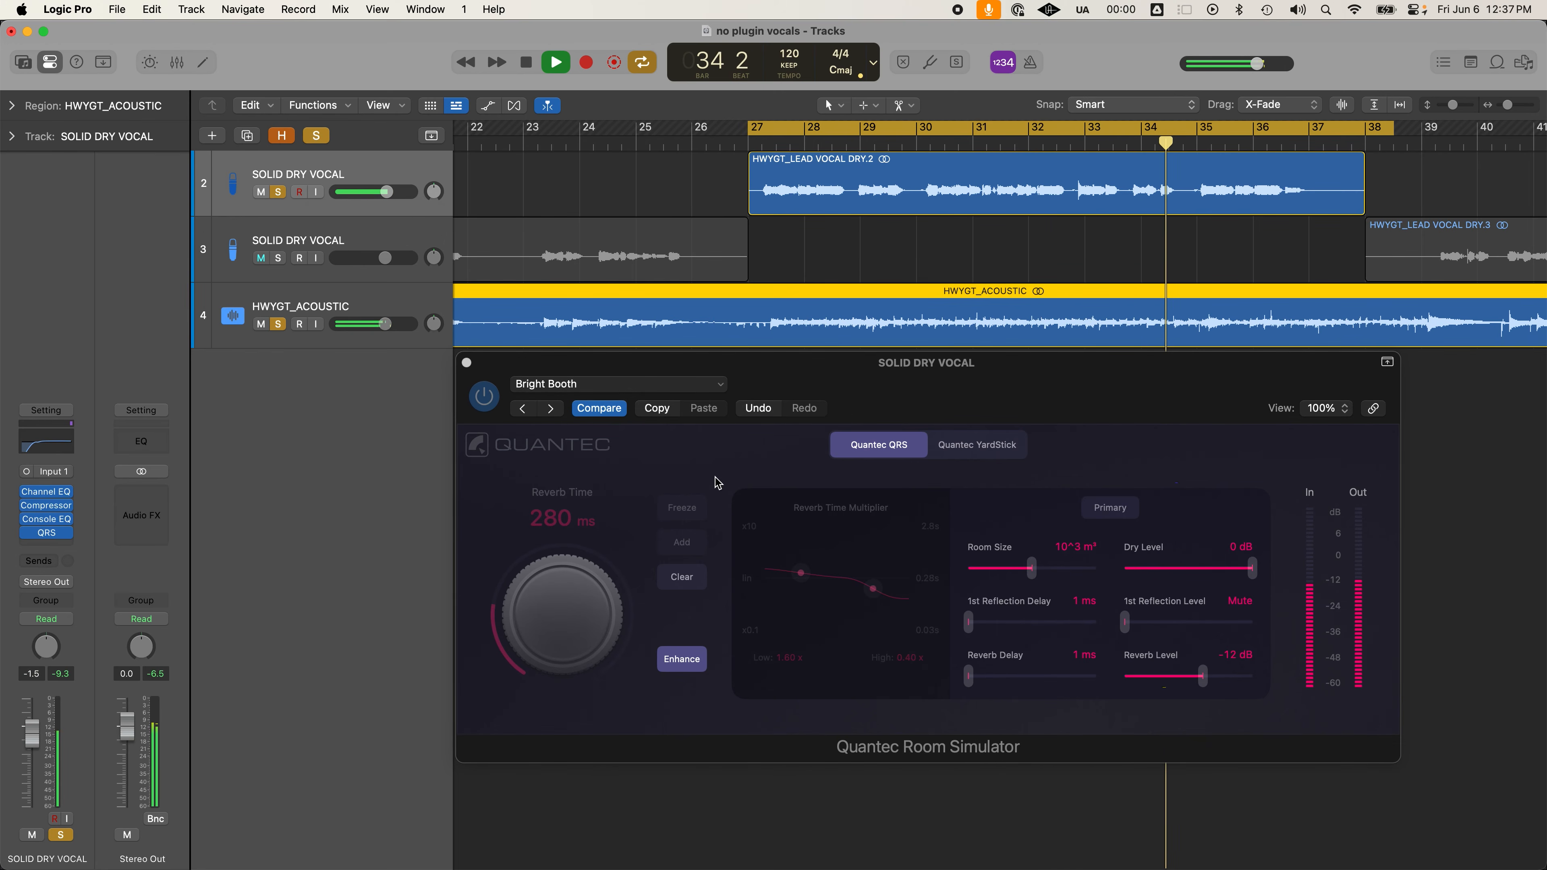
Reduce the Bright Booth reverb's room size to 10^2 m³, turn off Enhance, and audition the vocal
{"action": "key", "text": "space"}
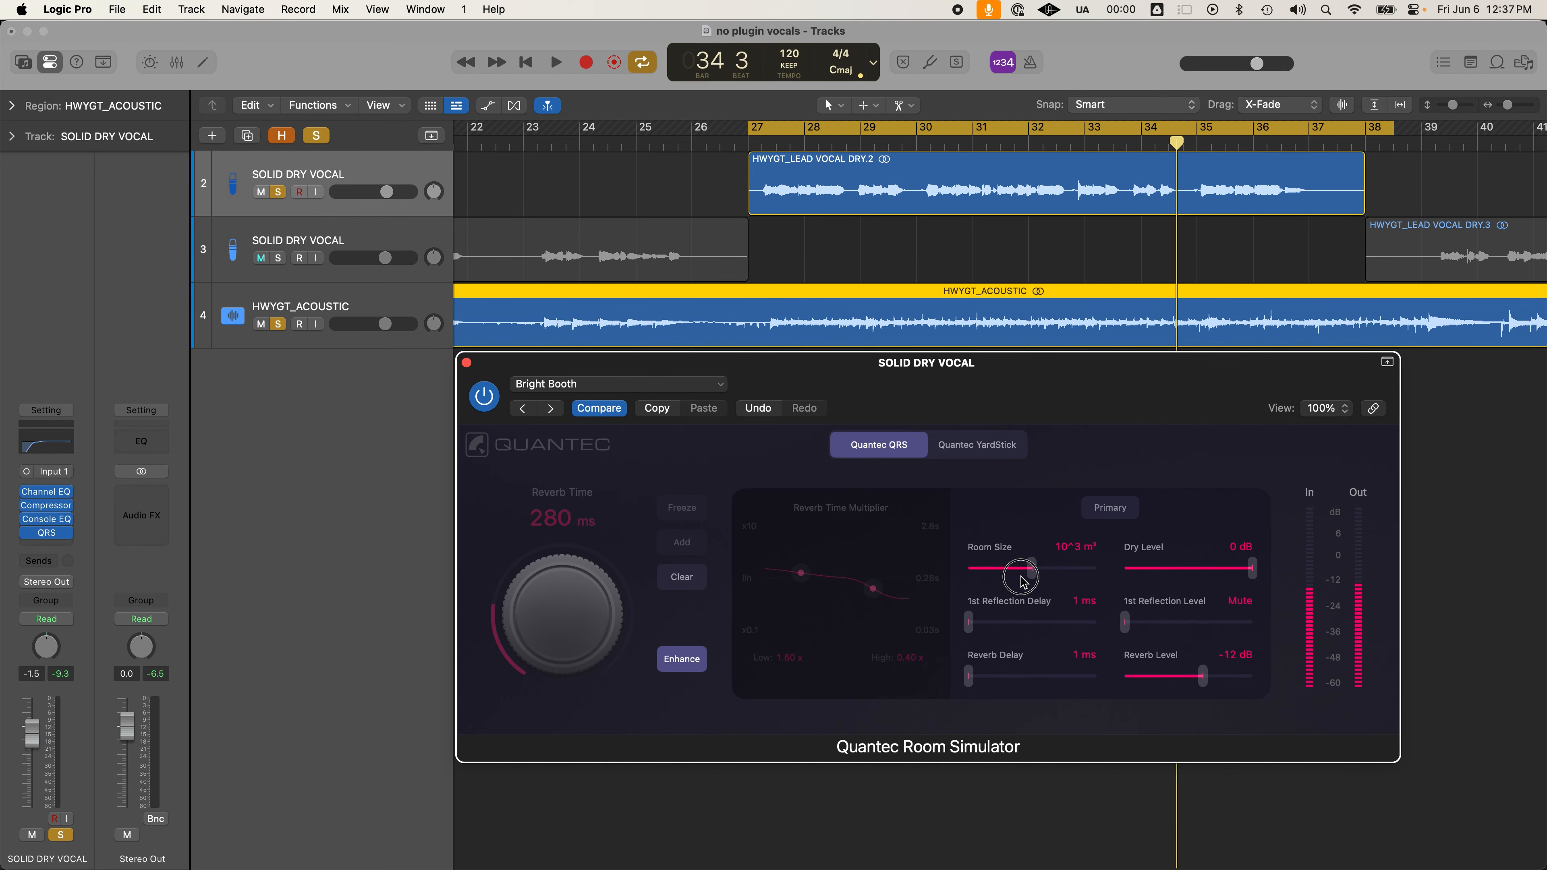
{"action": "left_click_drag", "start_coordinate": [1027, 577], "coordinate": [1023, 574]}
{"action": "key", "text": "space"}
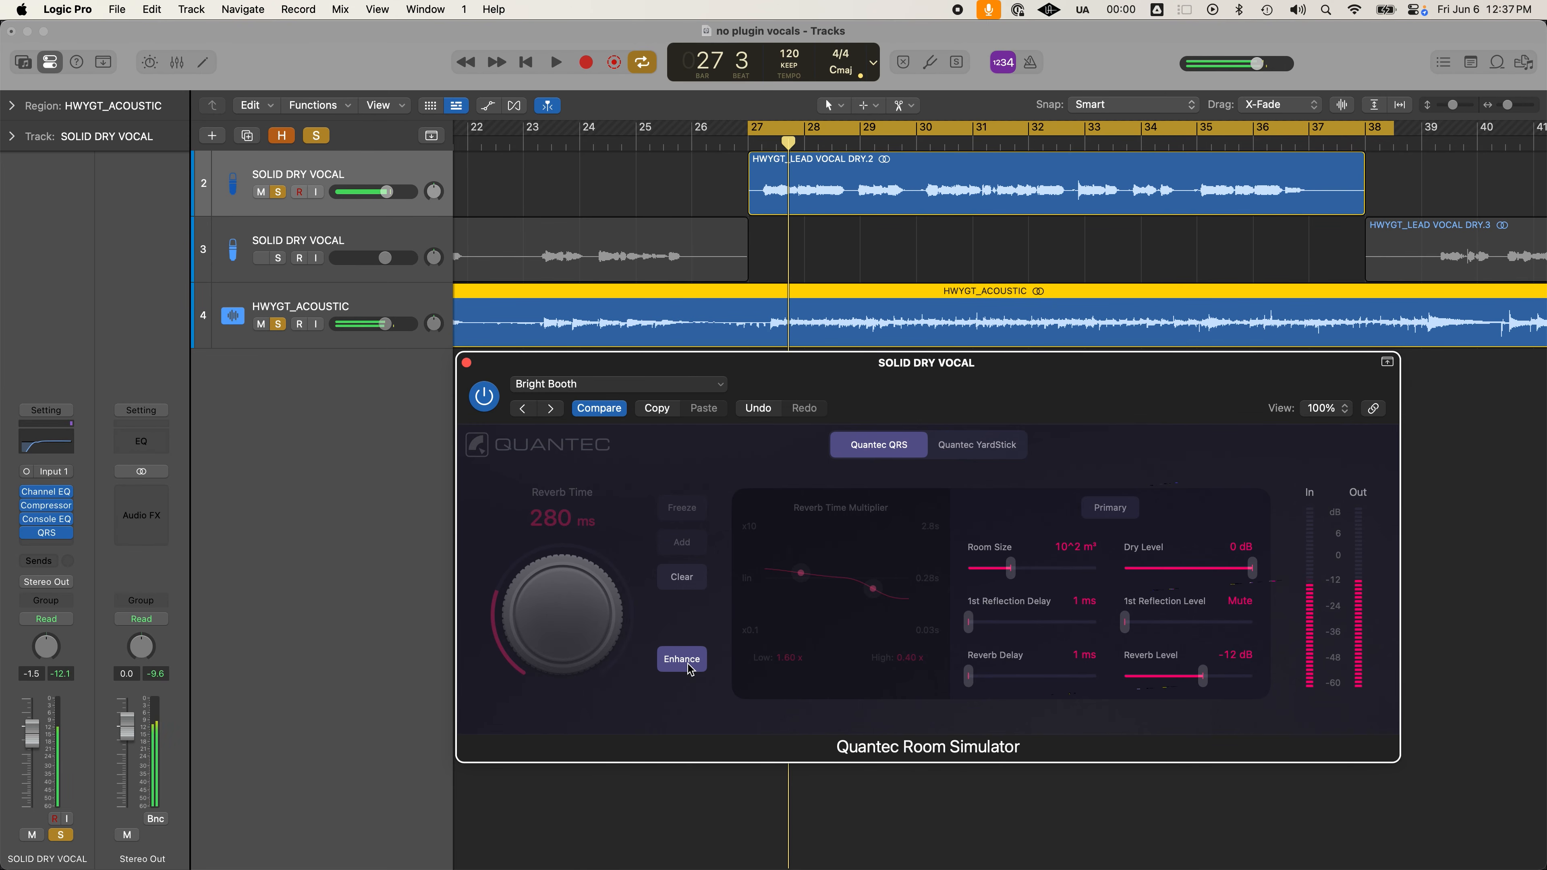
{"action": "left_click", "coordinate": [689, 666]}
{"action": "key", "text": "space"}
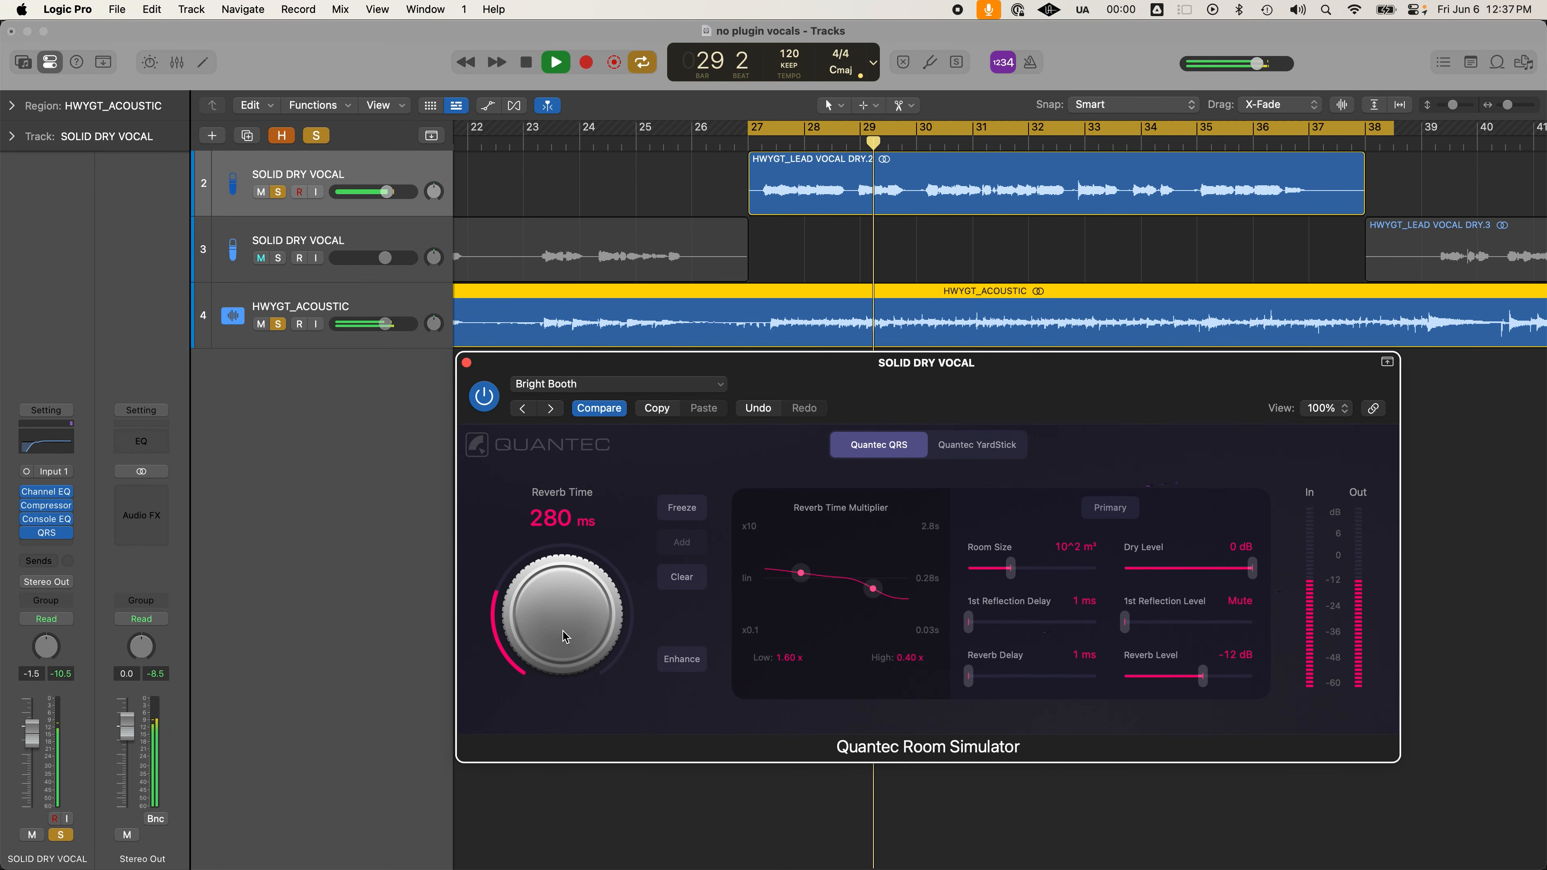
{"action": "key", "text": "space"}
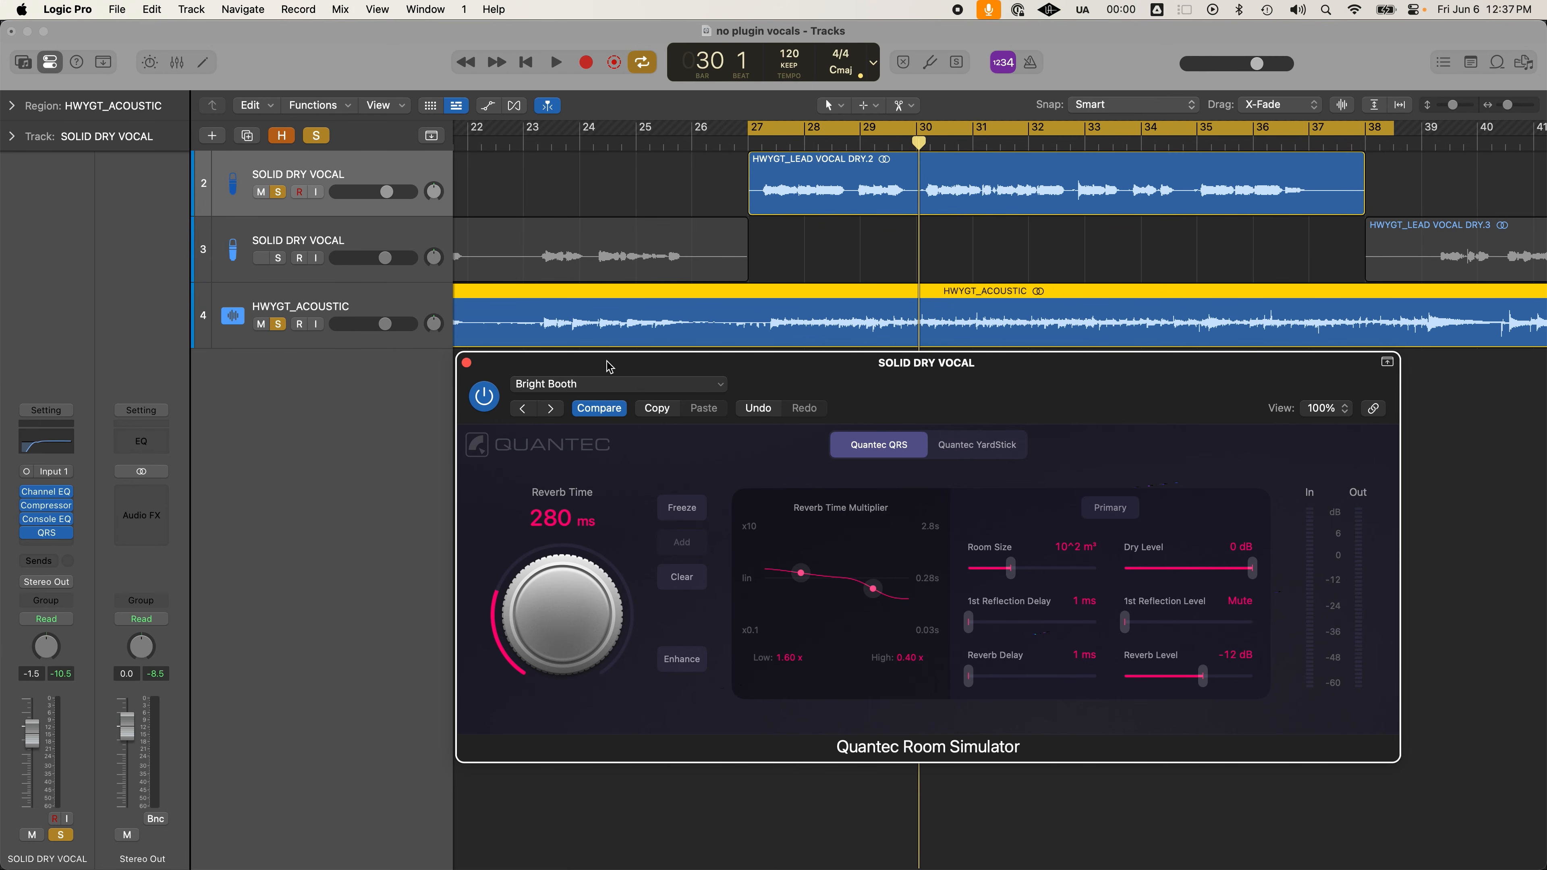
Load the Concerto preset from 03 Large Rooms in the Quantec Room Simulator, audition it on the vocal, and bypass the reverb
{"action": "left_click", "coordinate": [656, 388]}
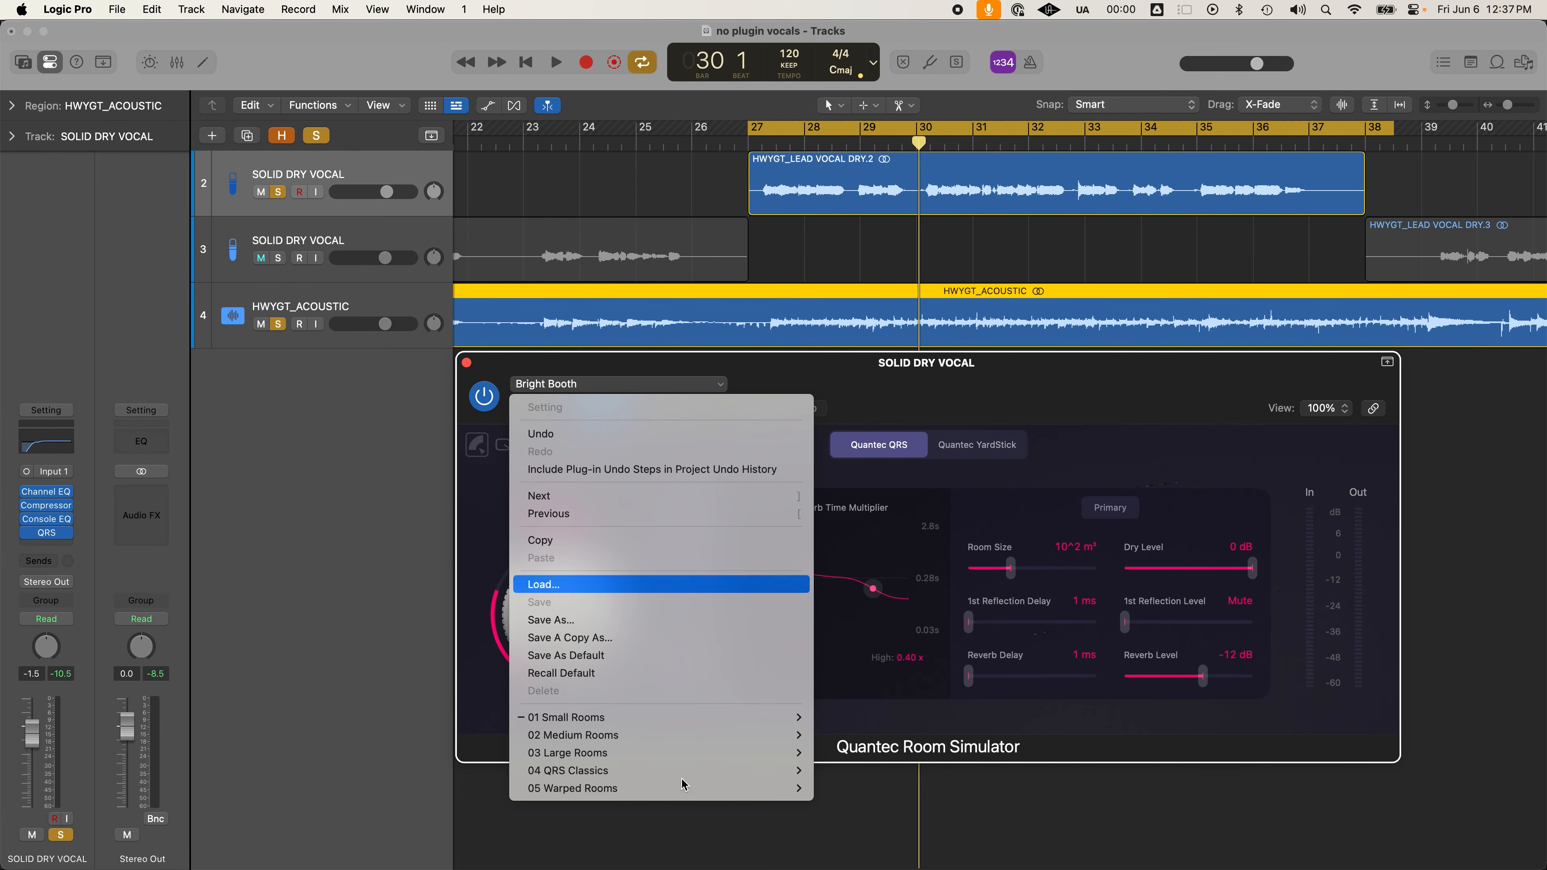
{"action": "mouse_move", "coordinate": [700, 753]}
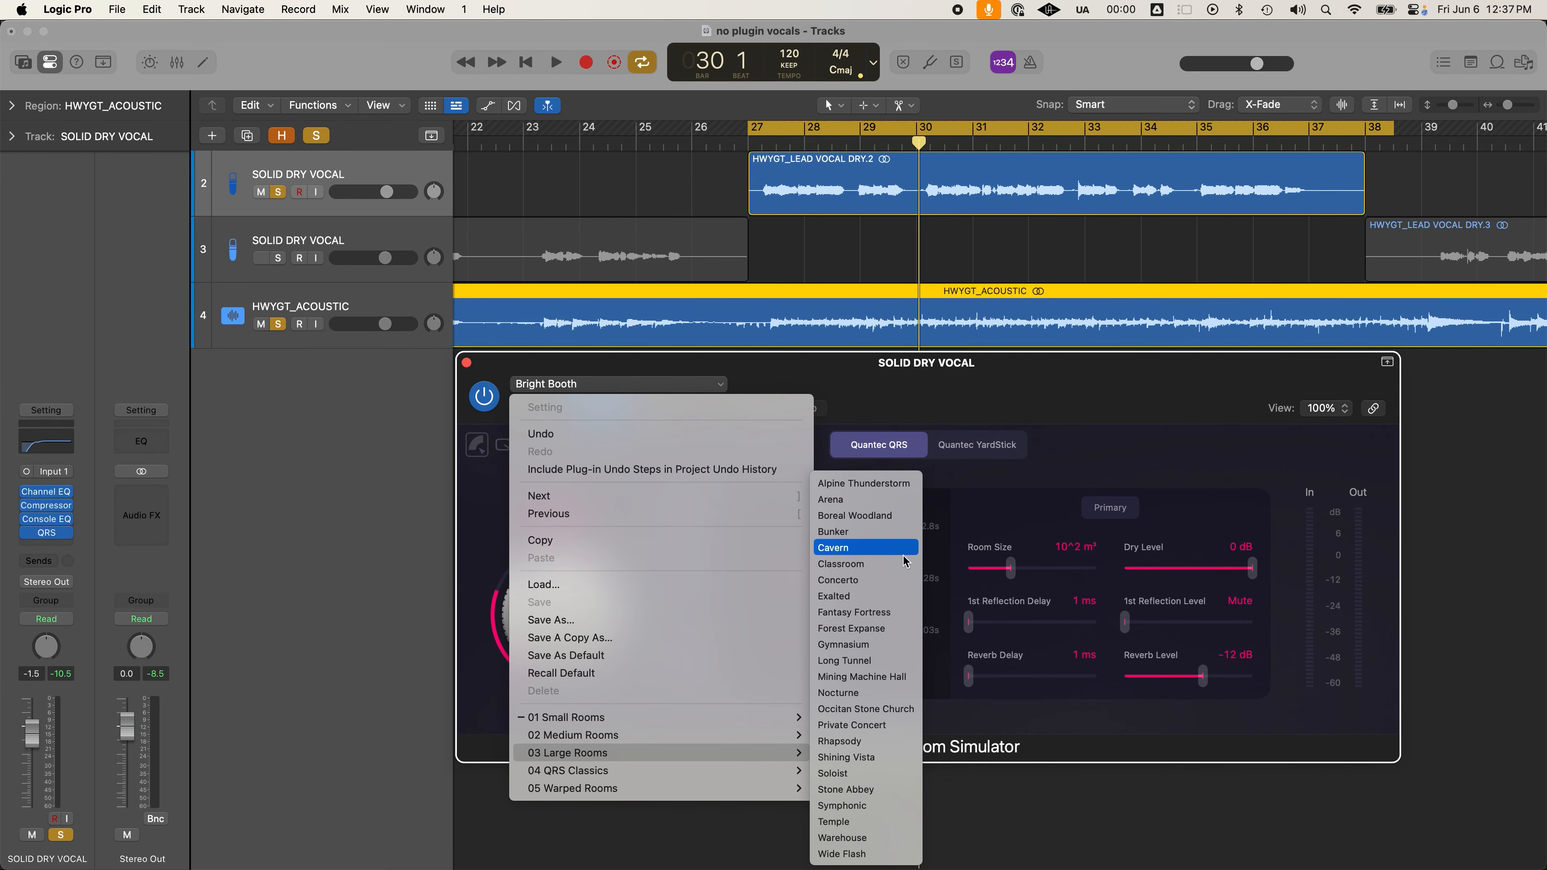
{"action": "left_click", "coordinate": [898, 582]}
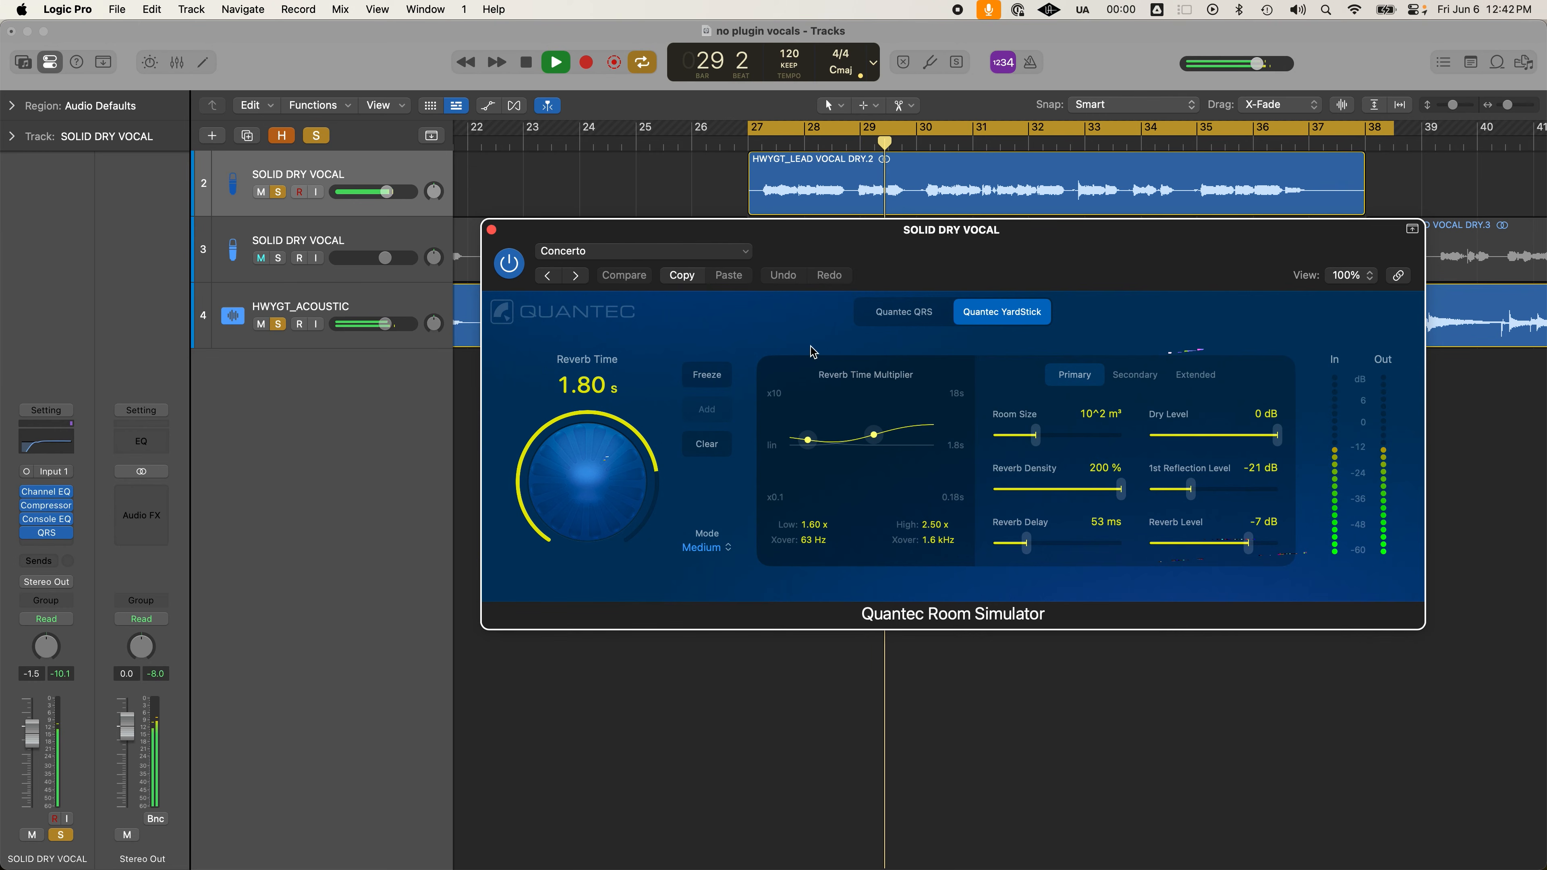
{"action": "key", "text": "space"}
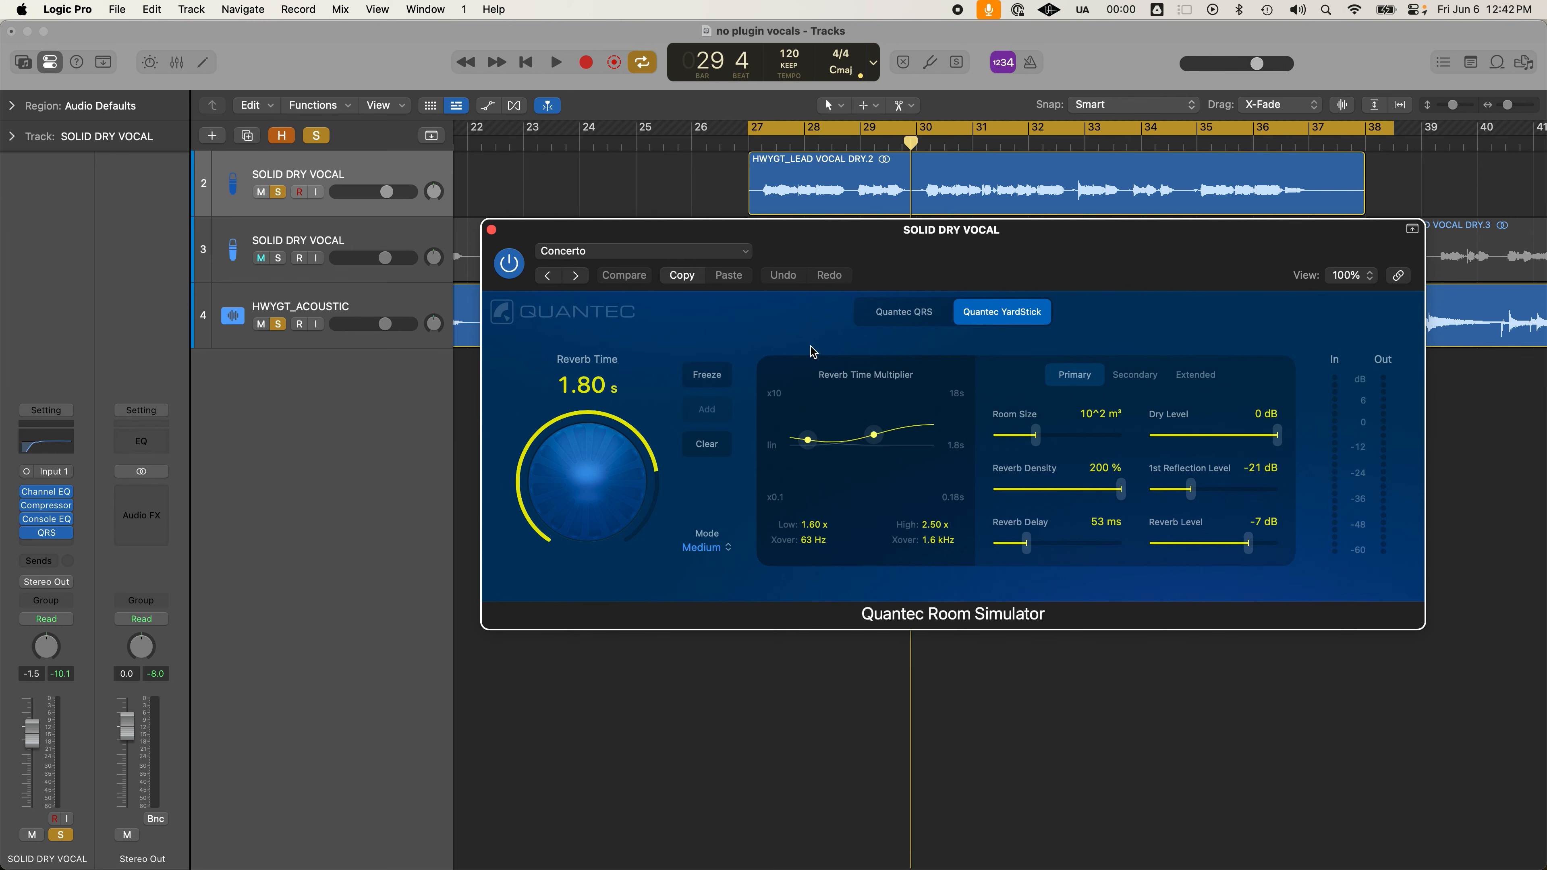
{"action": "left_click", "coordinate": [519, 270]}
{"action": "key", "text": "super+z"}
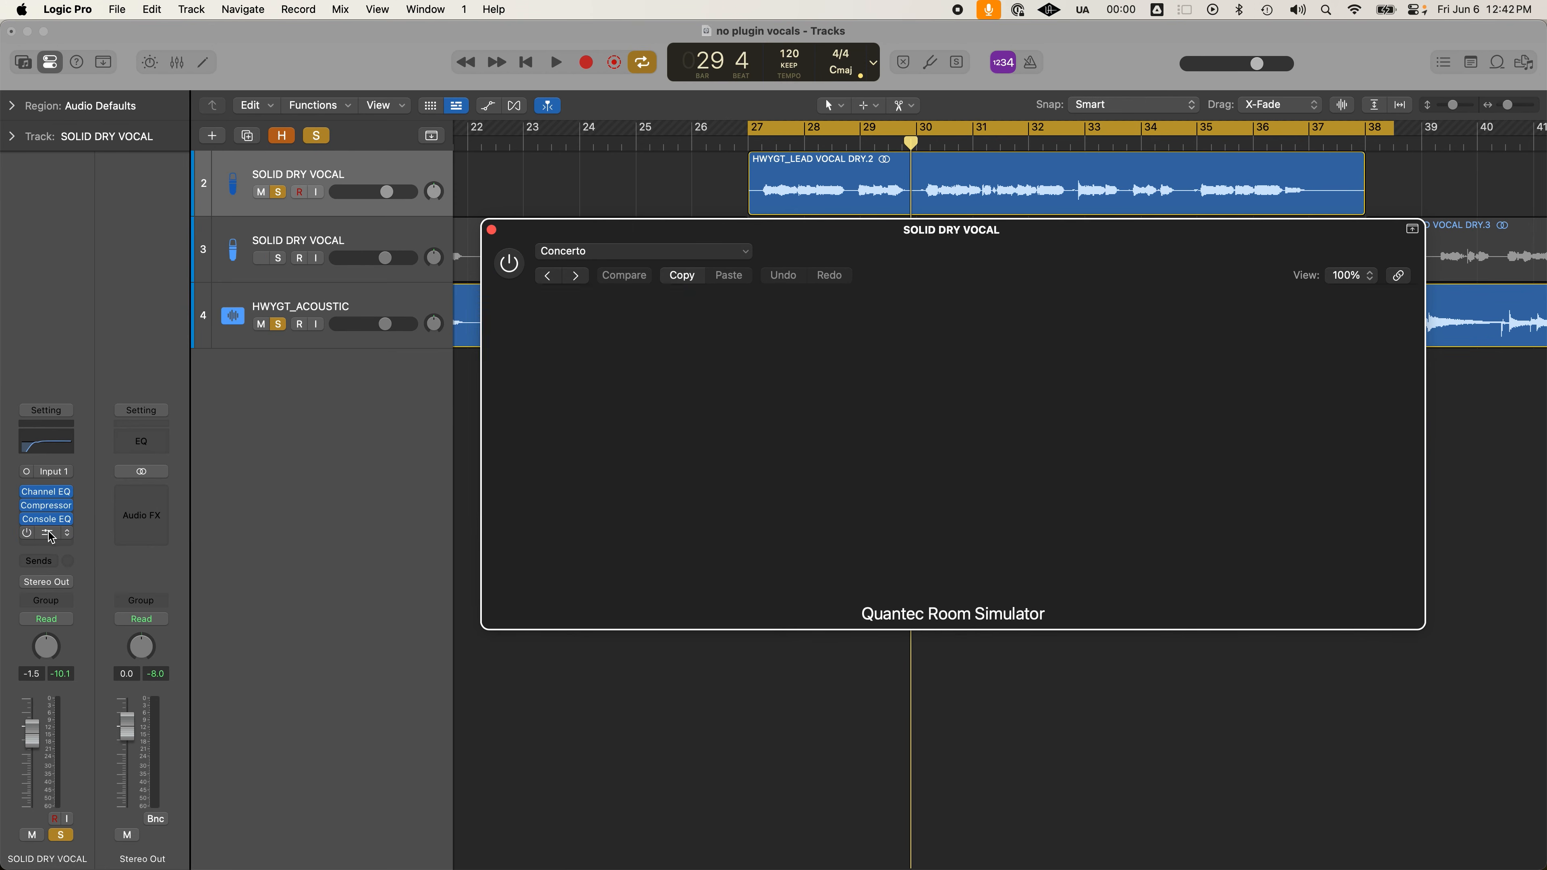
Browse the reverb, modulation and distortion plug-ins available for the louder vocal track's next insert slot
{"action": "left_click", "coordinate": [57, 542]}
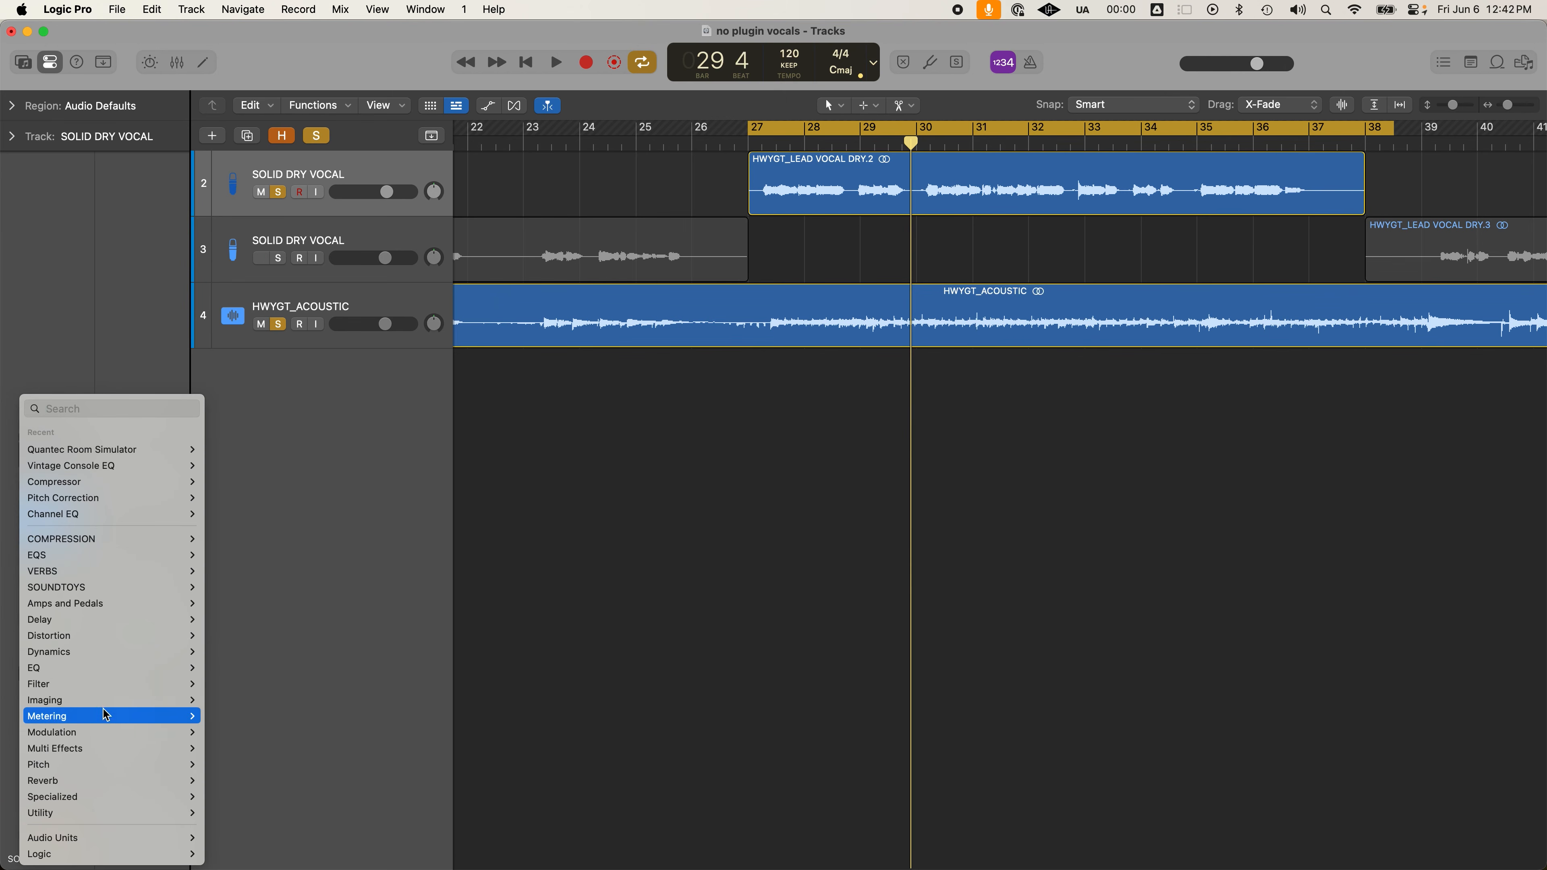
{"action": "mouse_move", "coordinate": [106, 781]}
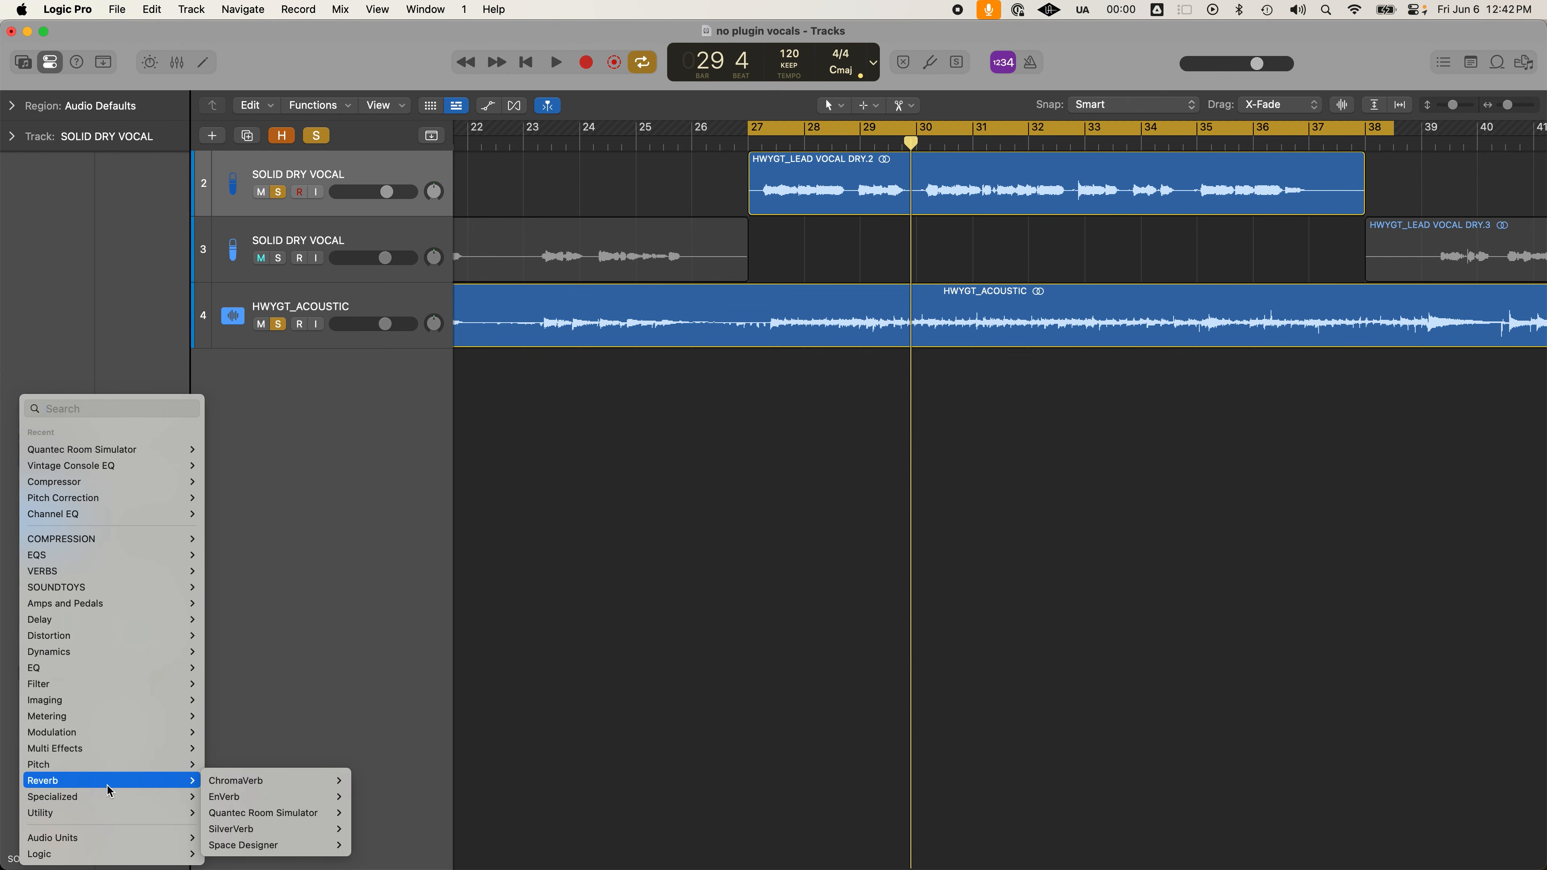
{"action": "mouse_move", "coordinate": [280, 847]}
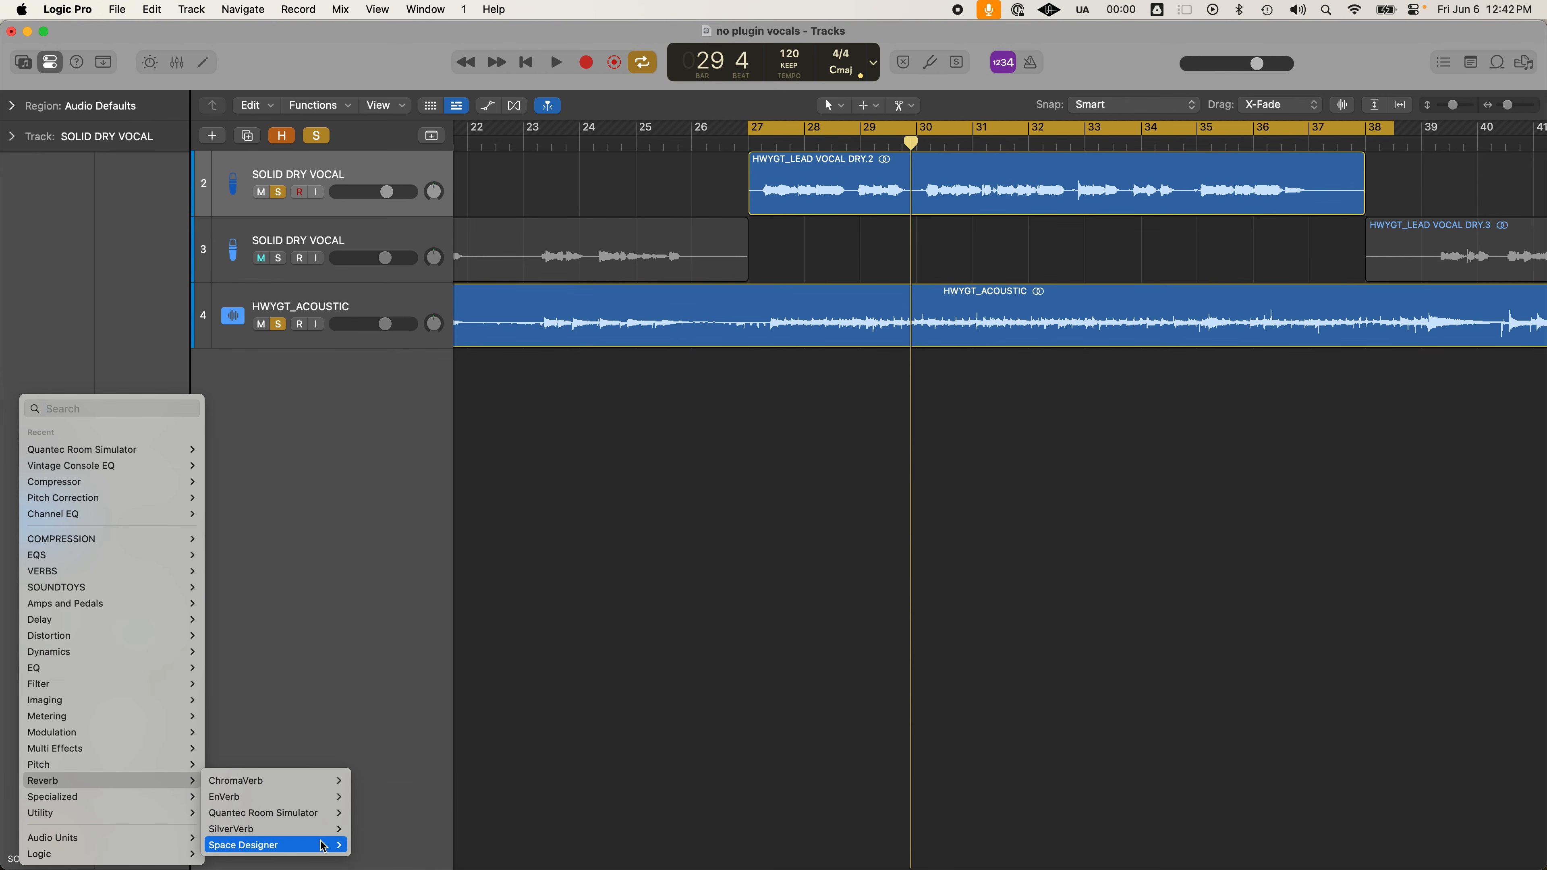
{"action": "mouse_move", "coordinate": [315, 790]}
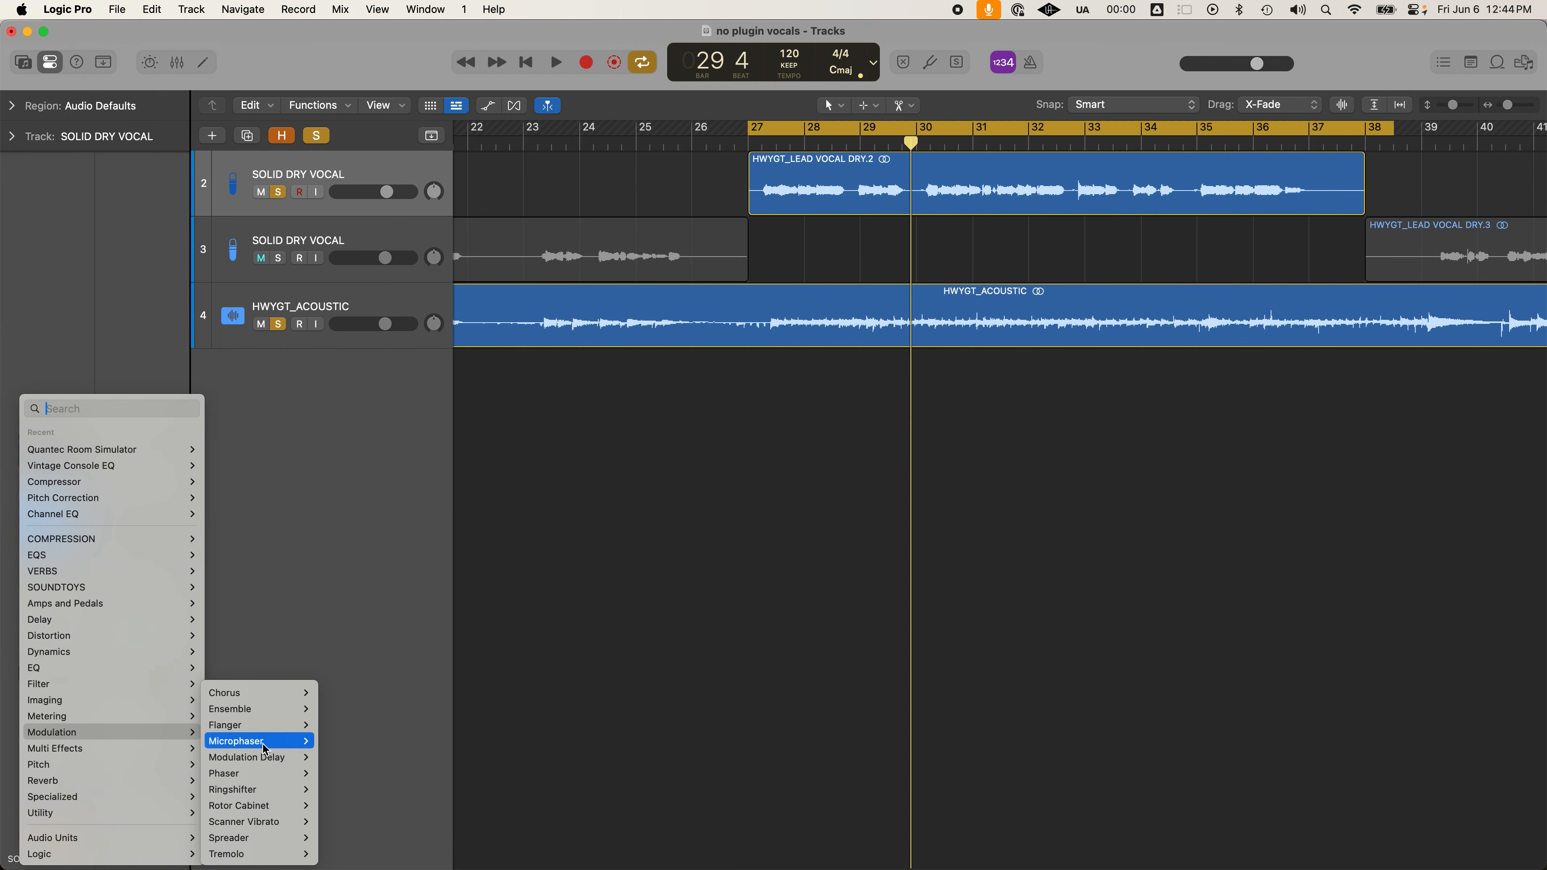
{"action": "mouse_move", "coordinate": [271, 699]}
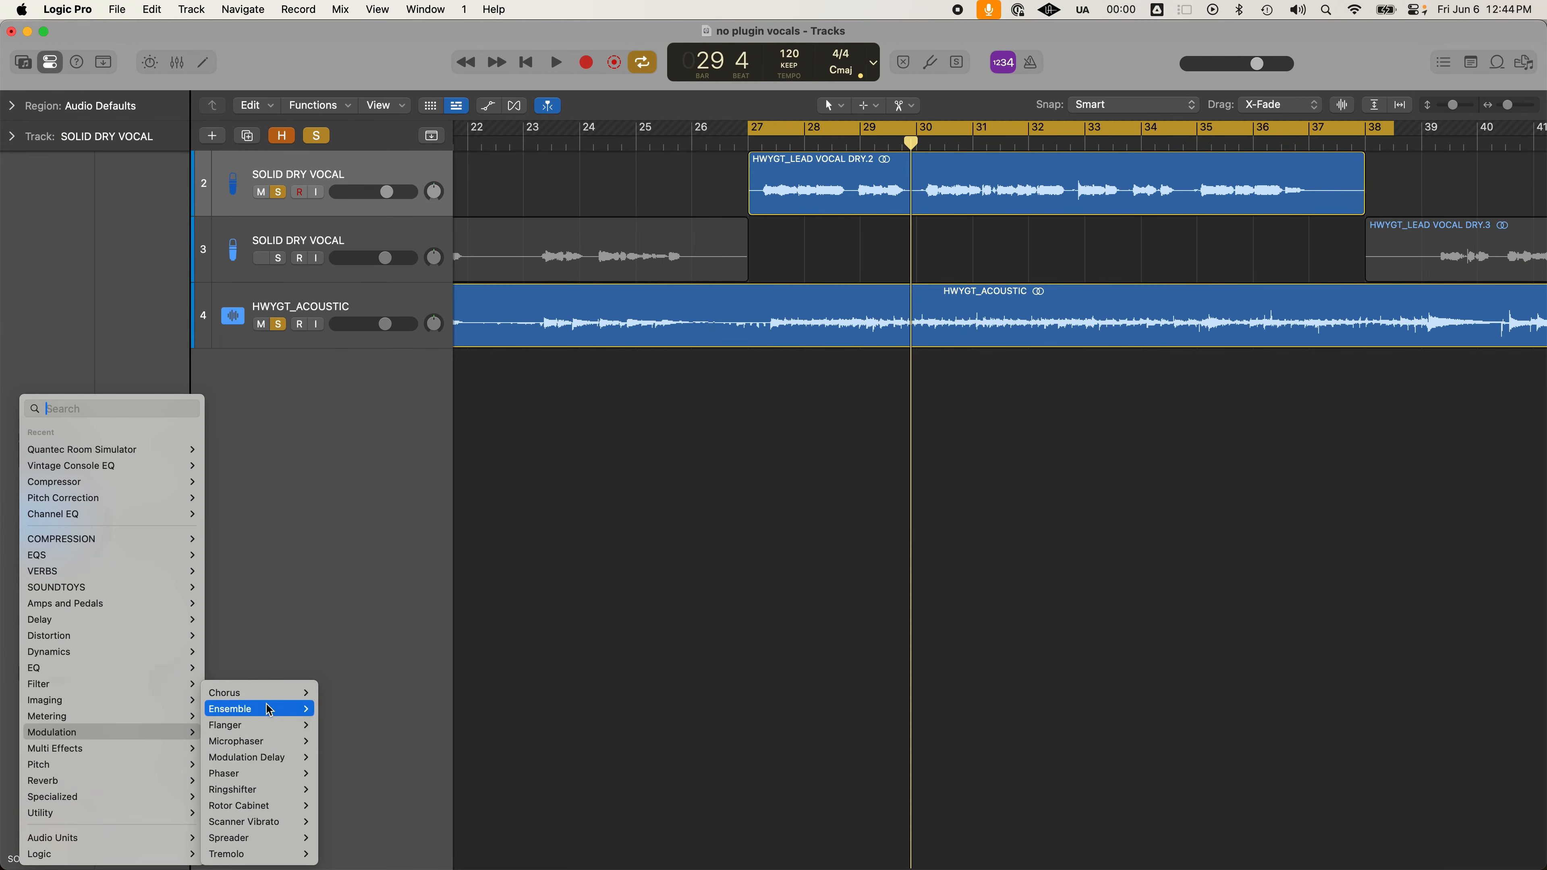
{"action": "mouse_move", "coordinate": [272, 728]}
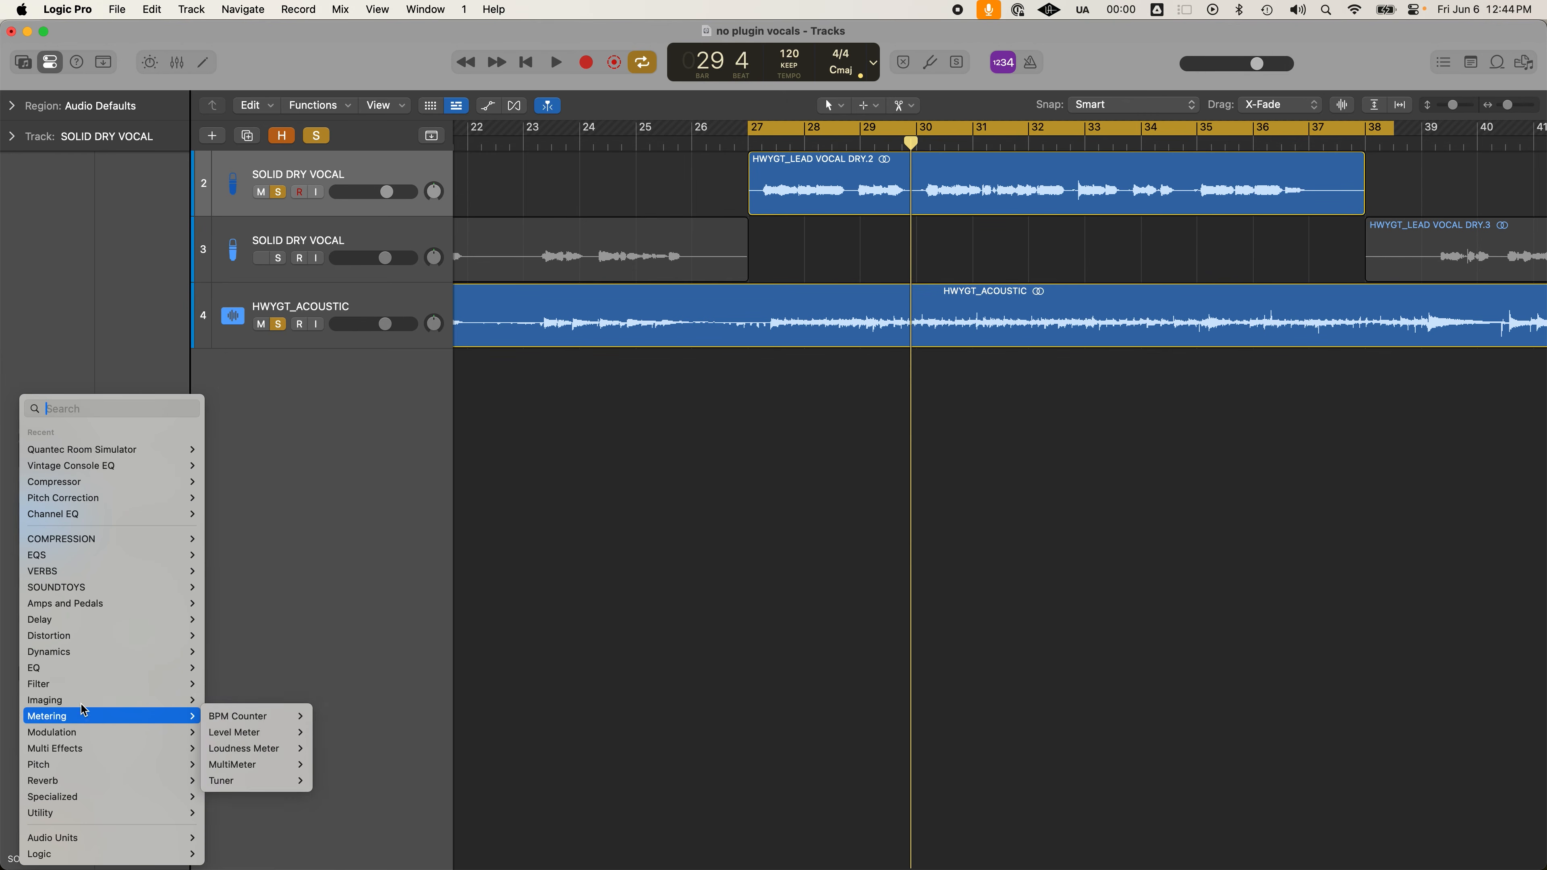
{"action": "mouse_move", "coordinate": [91, 637]}
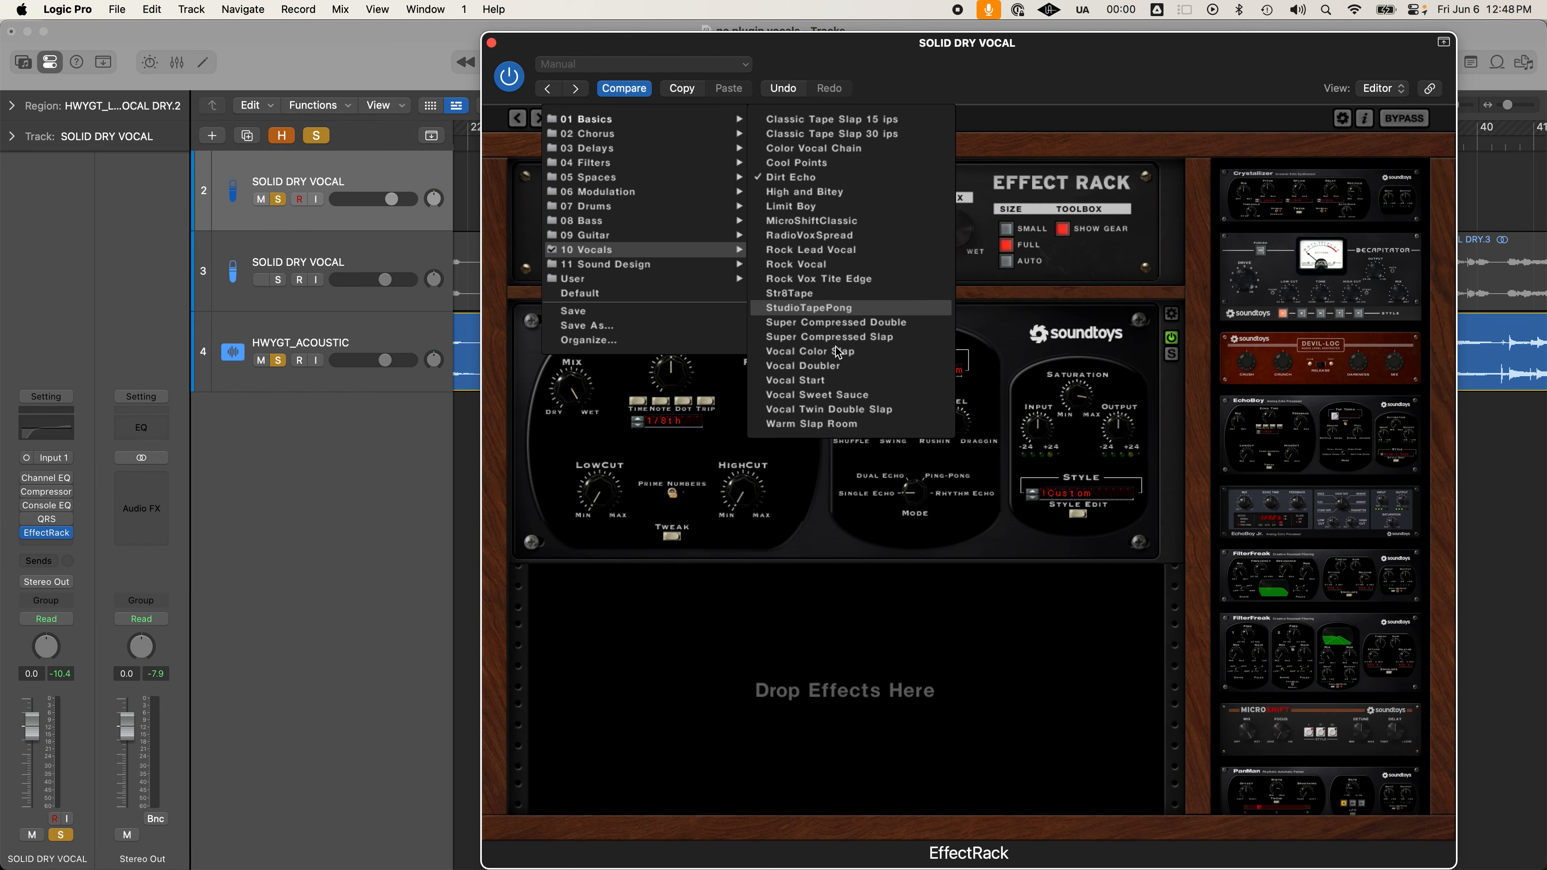
Load the Vocal Doubler preset from 10 Vocals in the vocal's Soundtoys EffectRack and audition it
{"action": "left_click", "coordinate": [839, 366]}
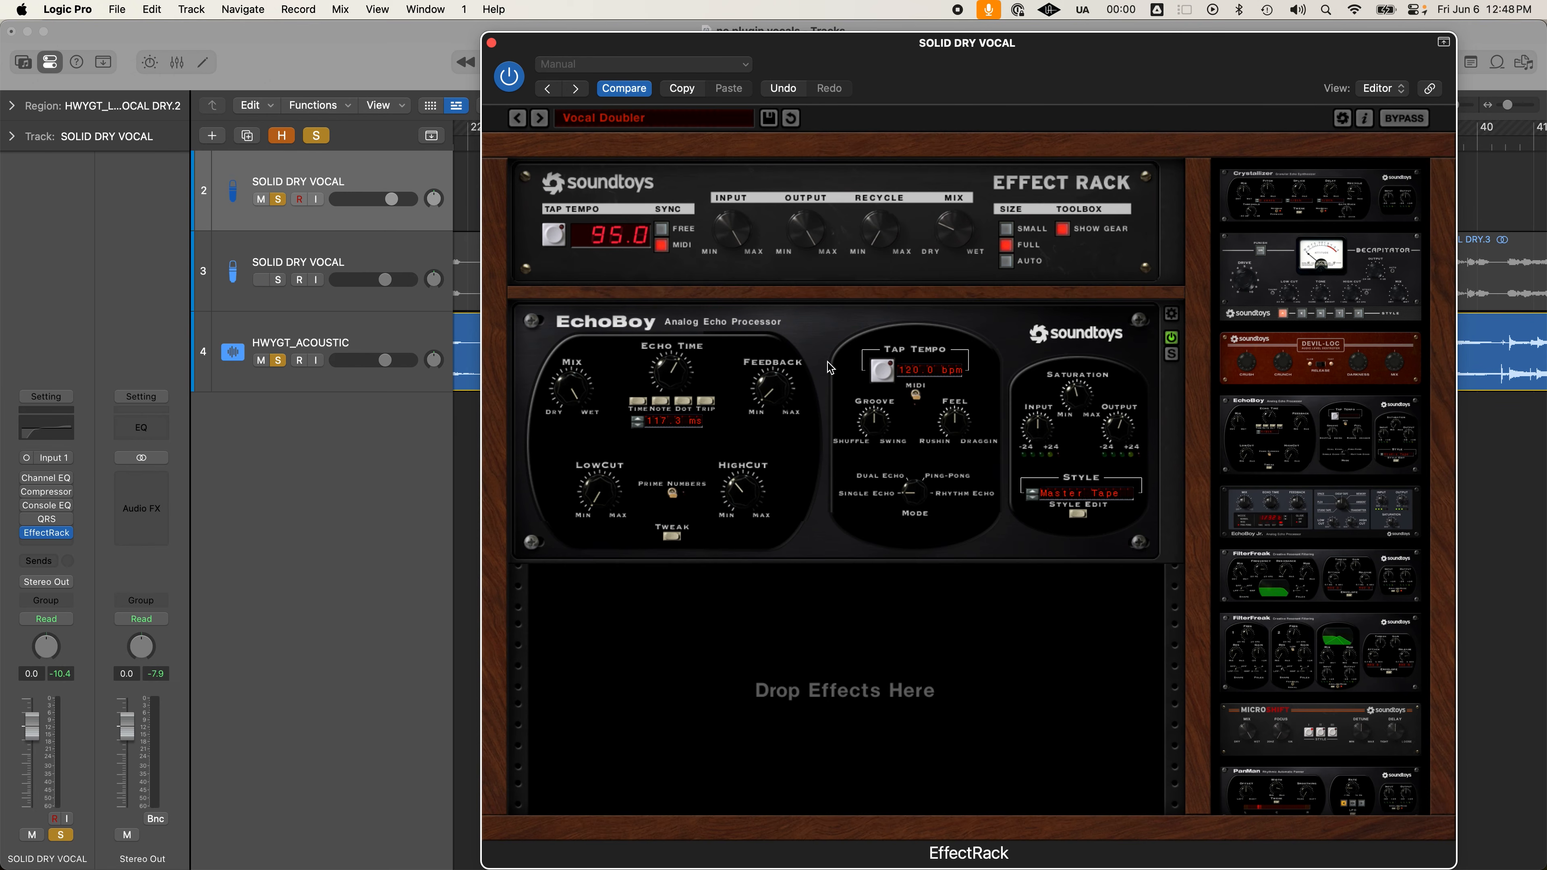
{"action": "key", "text": "space"}
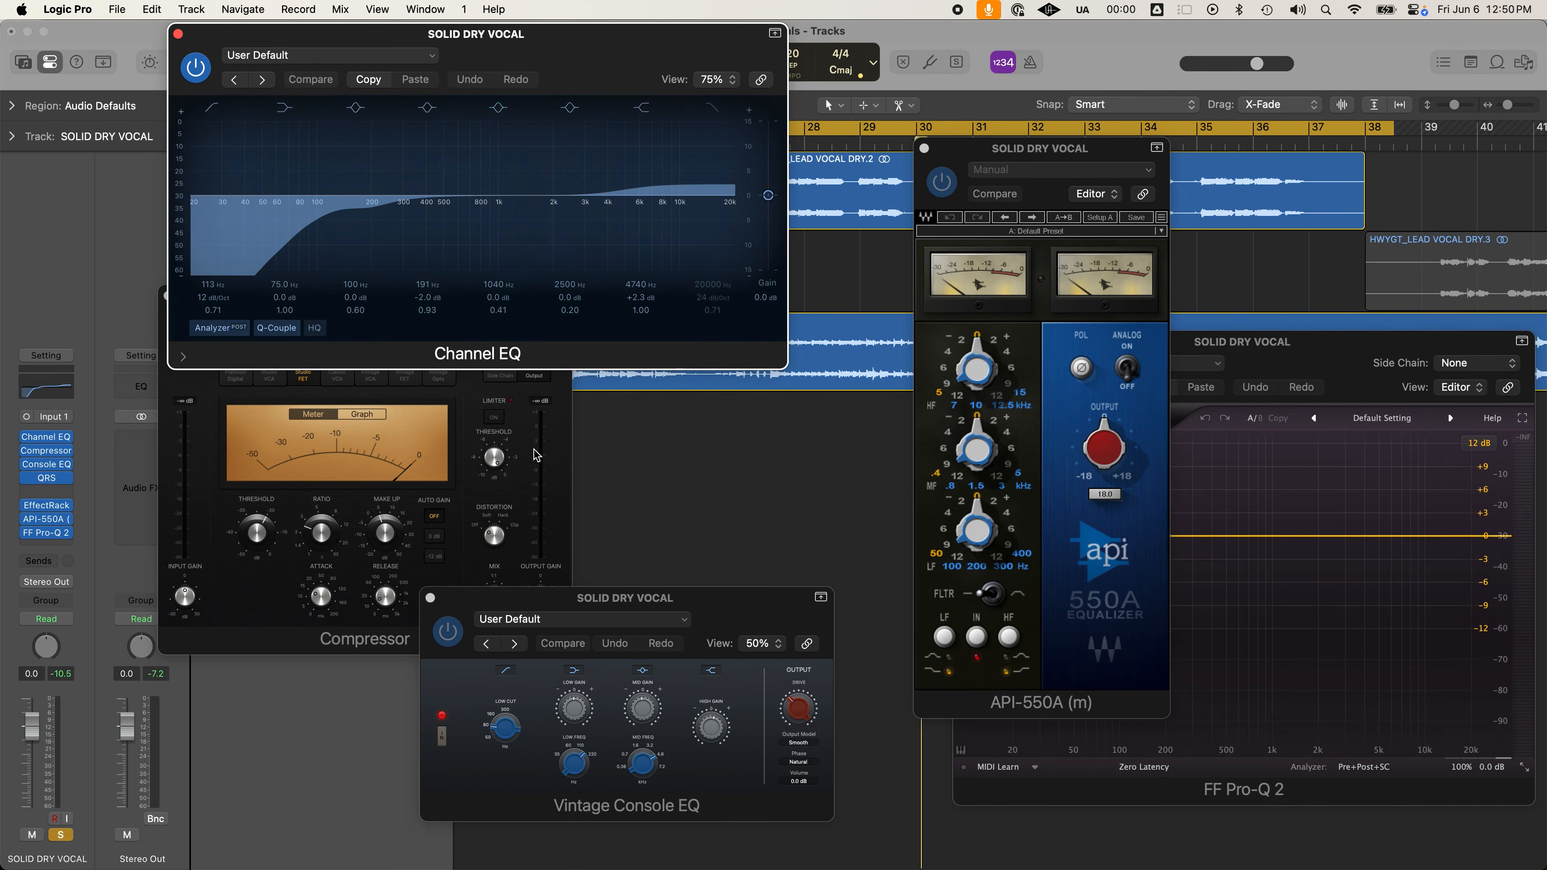
Arrange the open Compressor, Vintage Console EQ, API-550A and FF Pro-Q 2 windows so their controls can be compared side by side
{"action": "left_click", "coordinate": [565, 538]}
{"action": "left_click_drag", "start_coordinate": [686, 618], "coordinate": [600, 635]}
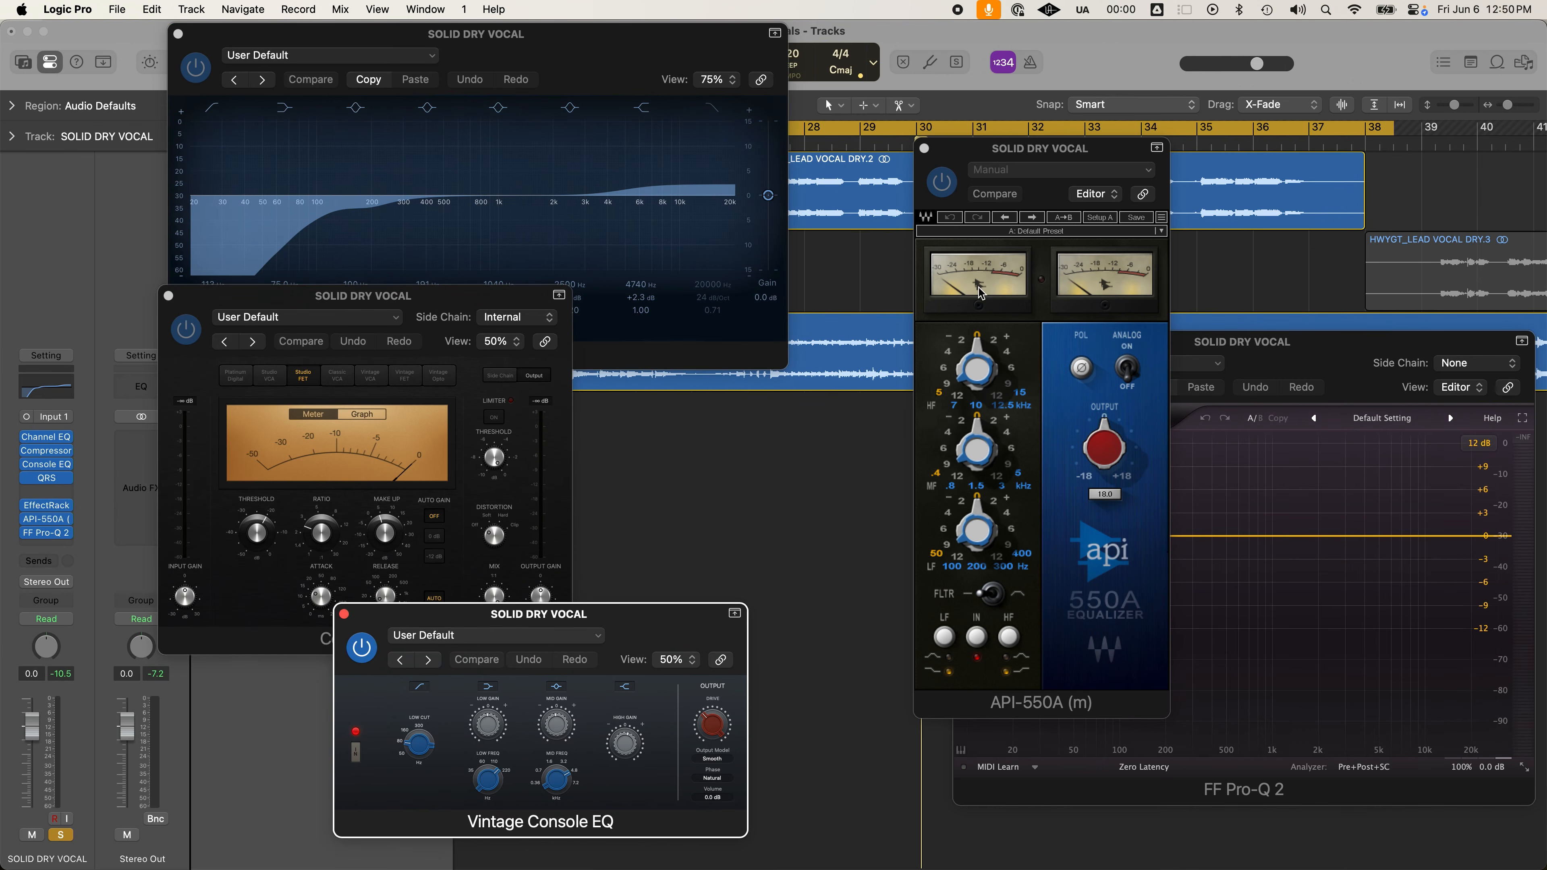
{"action": "left_click_drag", "start_coordinate": [1047, 139], "coordinate": [1008, 120]}
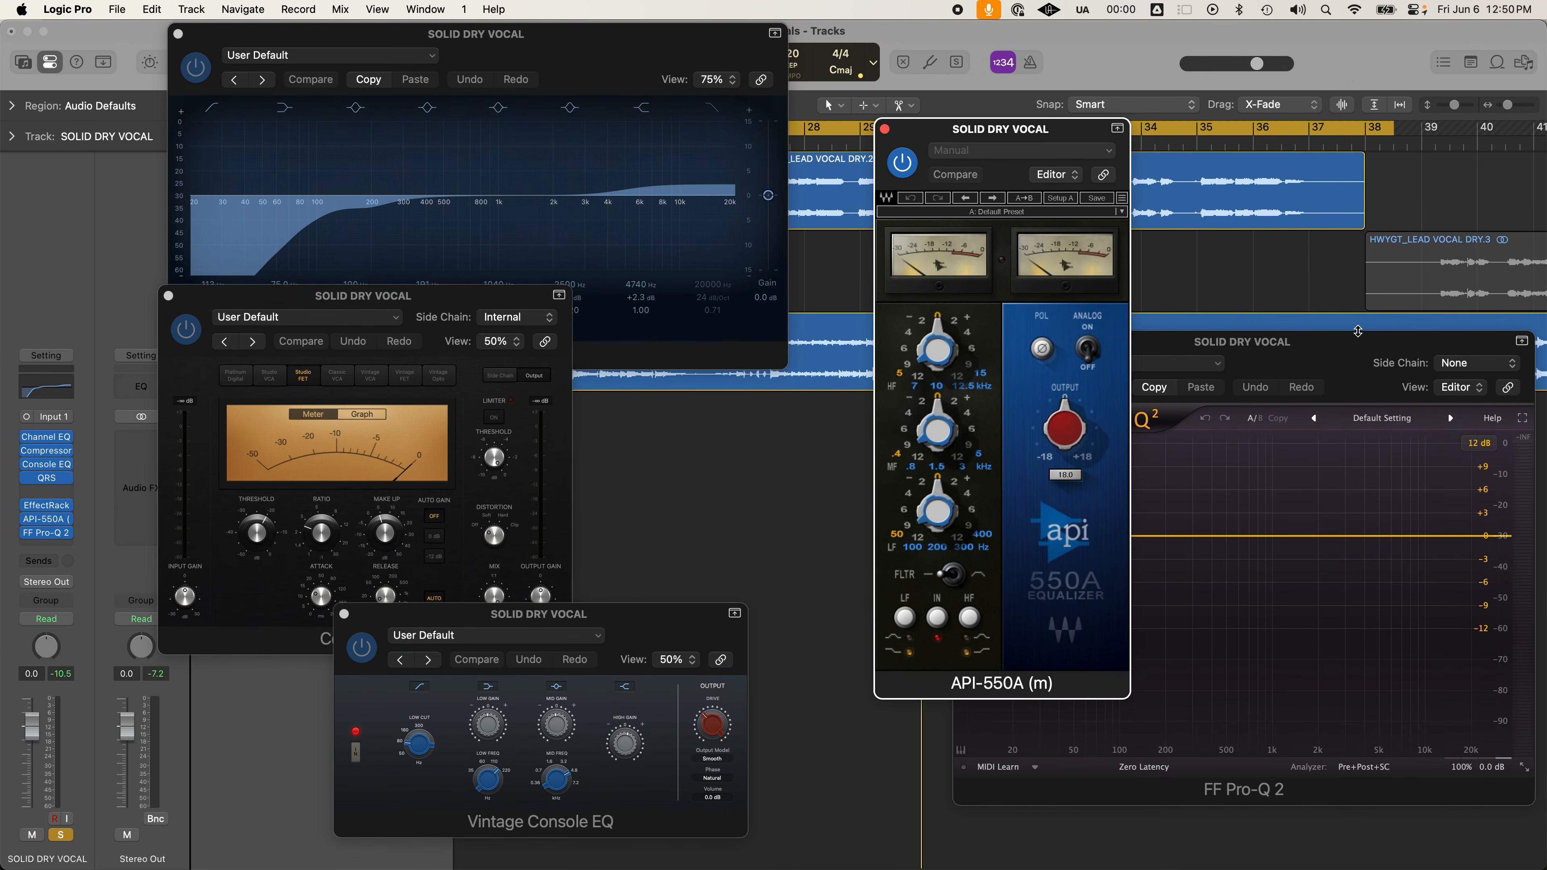
{"action": "left_click_drag", "start_coordinate": [1338, 353], "coordinate": [1335, 381]}
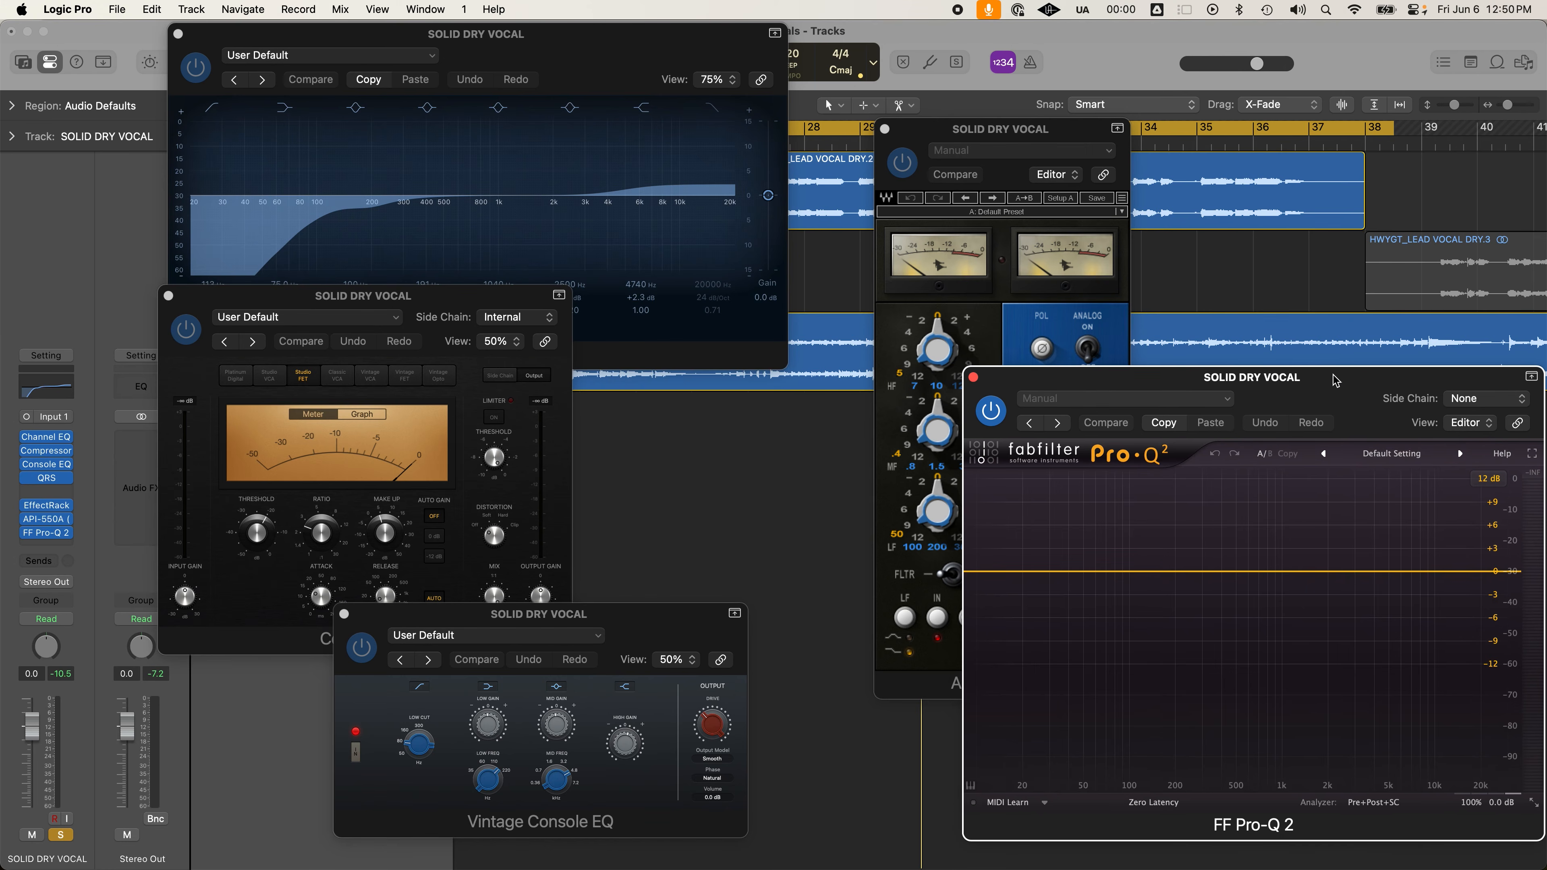
{"action": "left_click", "coordinate": [1066, 131]}
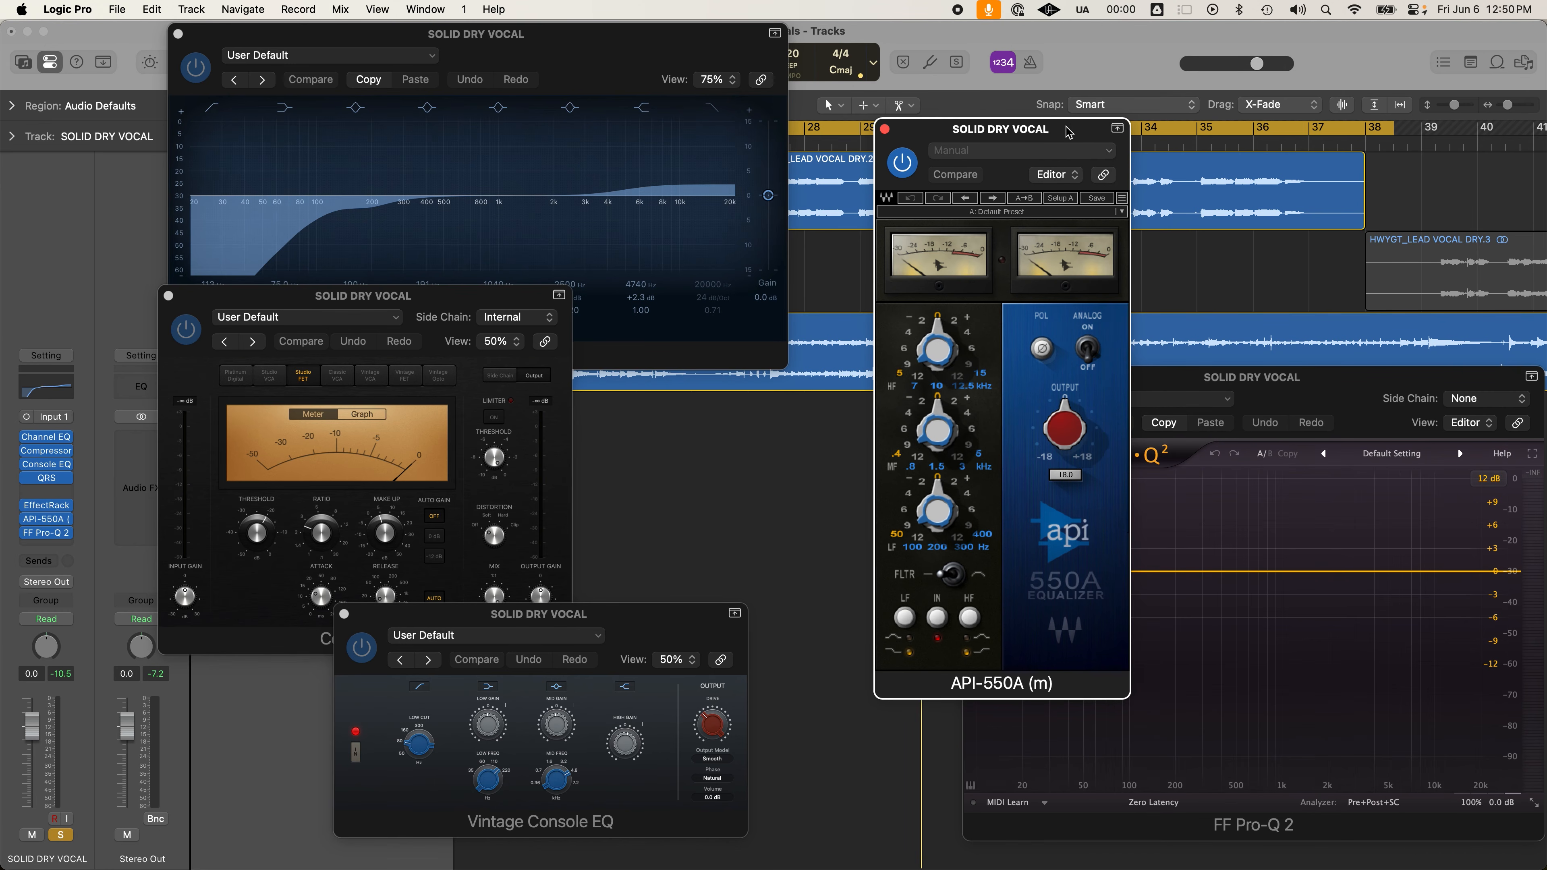
{"action": "left_click_drag", "start_coordinate": [1067, 131], "coordinate": [1103, 116]}
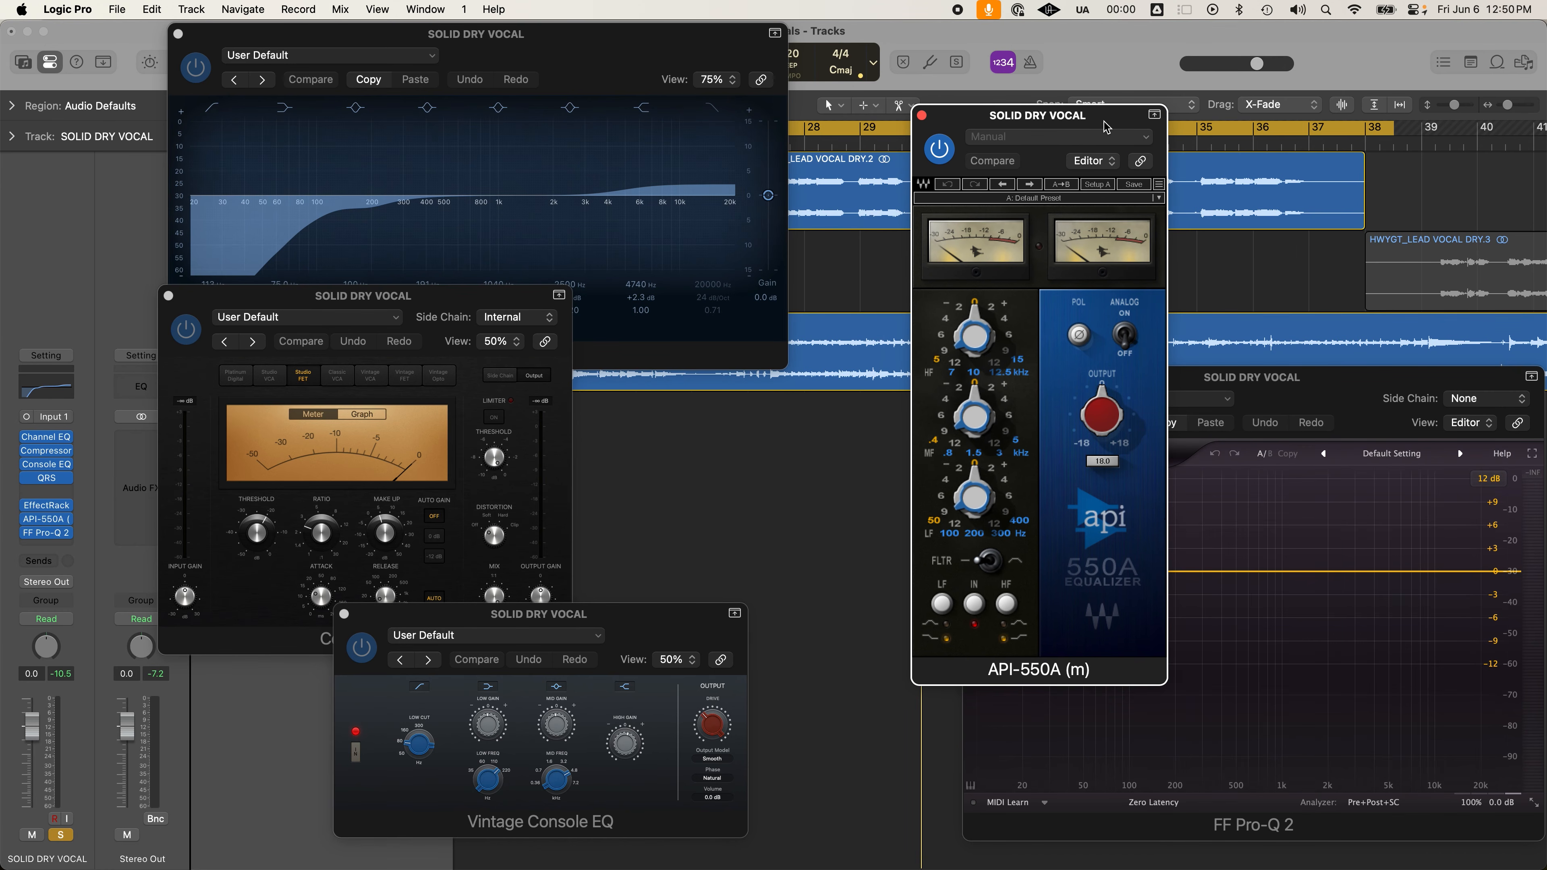